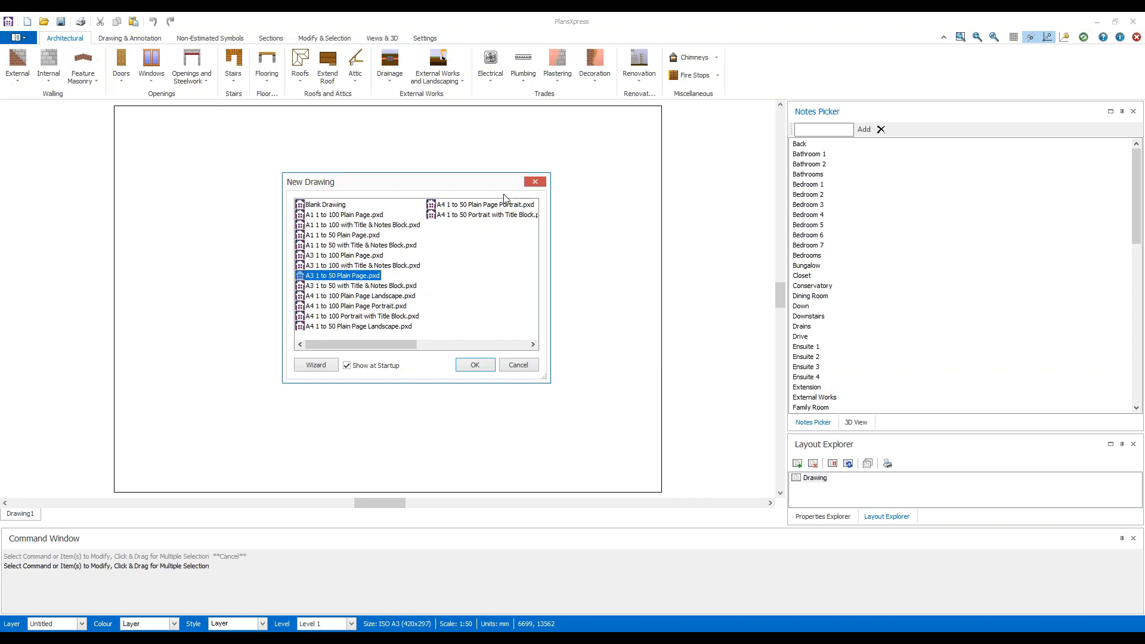
Create a new drawing from the template "A3 1 to 50 Plain Page.pxd".
left_click(535, 181)
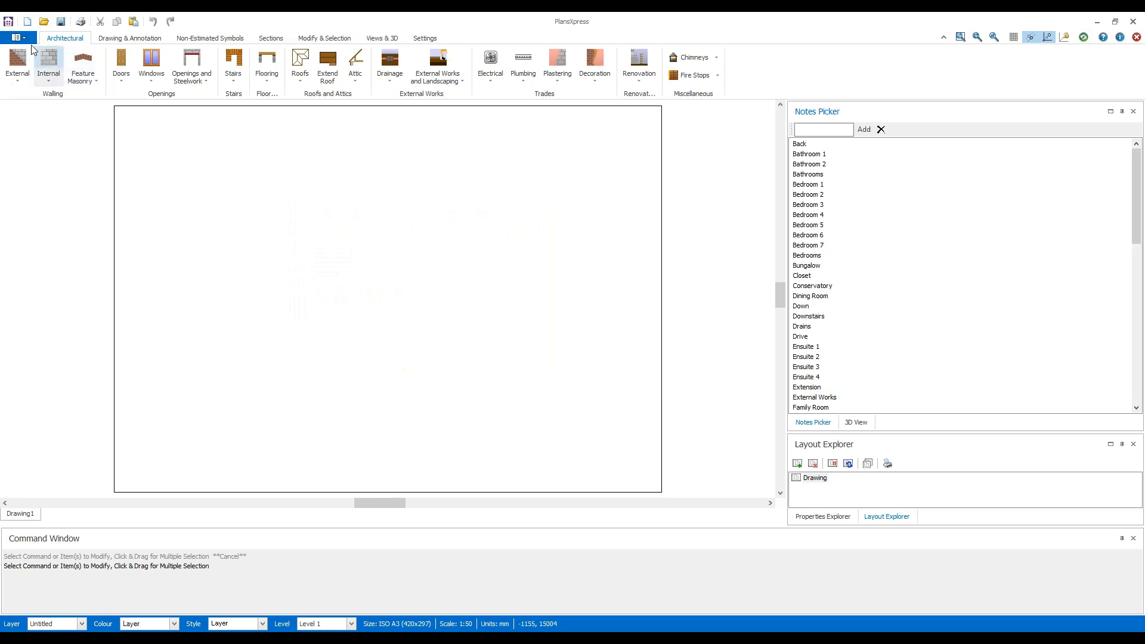
left_click(30, 40)
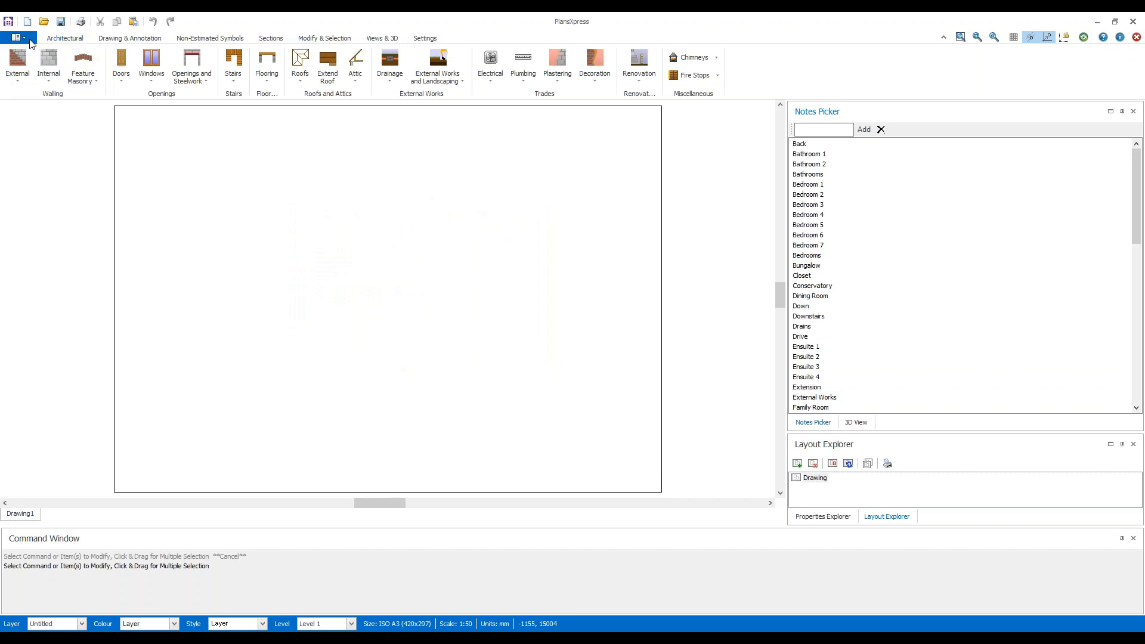
mouse_move(71, 69)
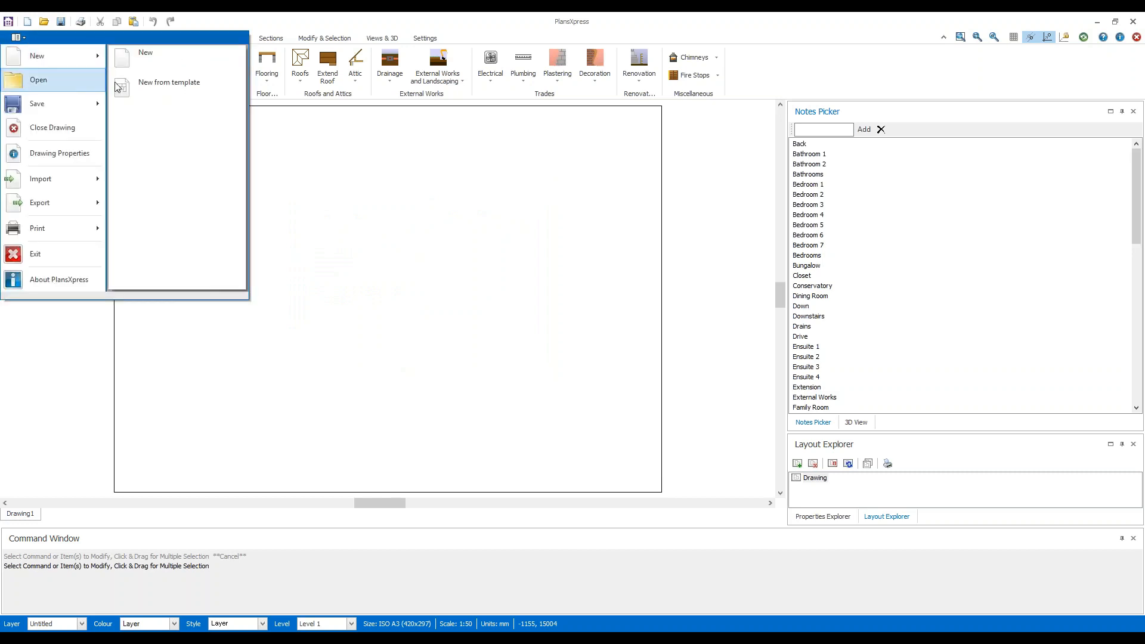
left_click(188, 94)
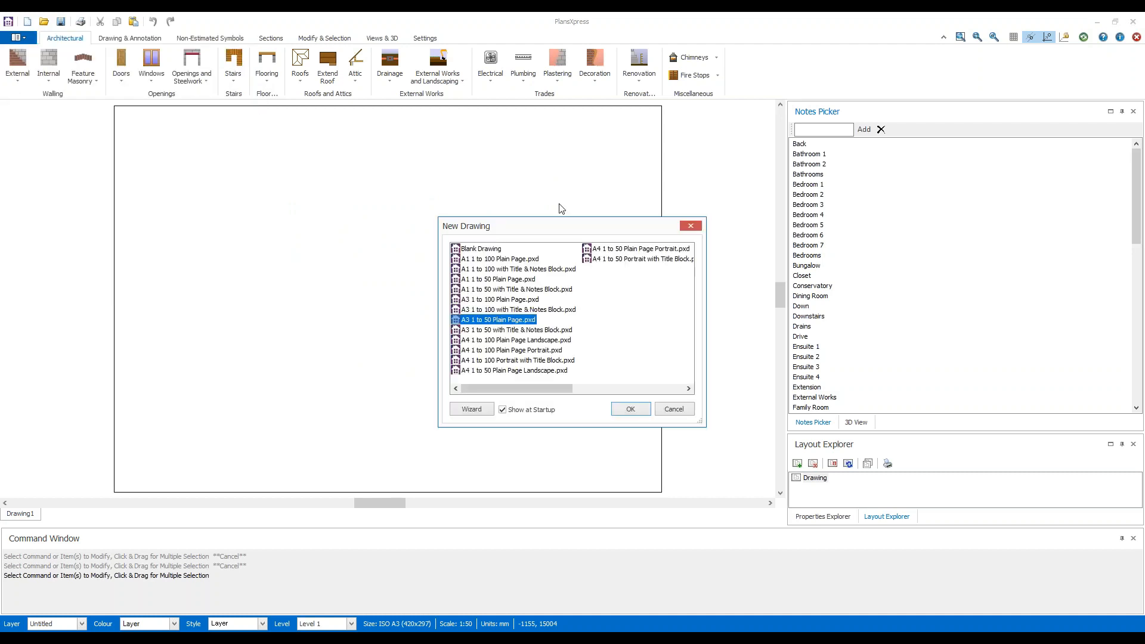
left_click_drag(567, 226, 488, 182)
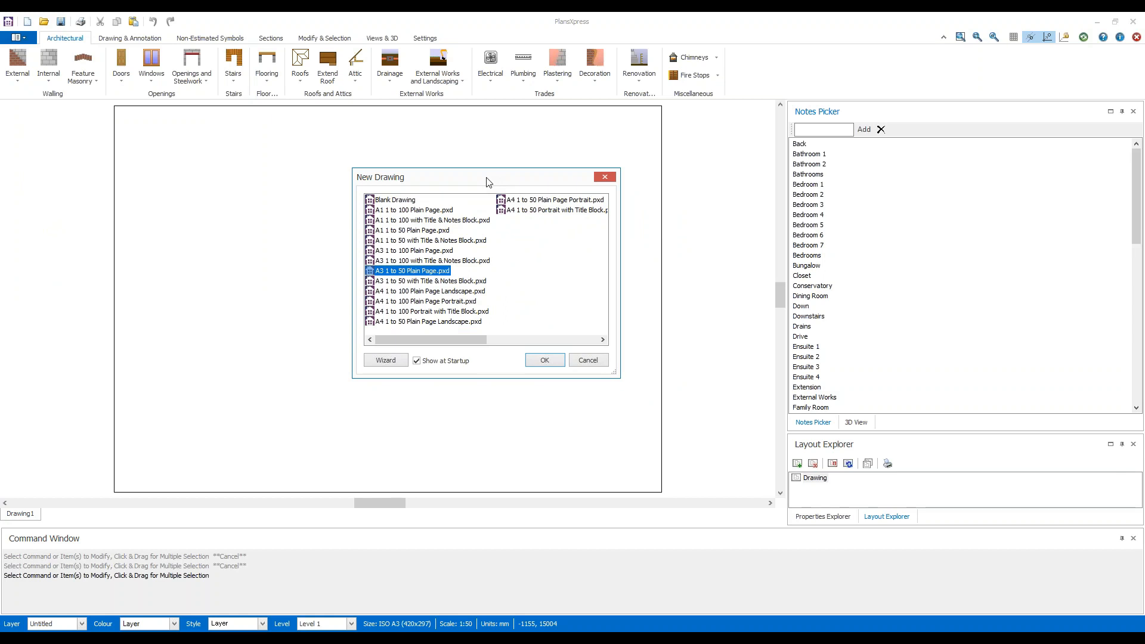
left_click(460, 281)
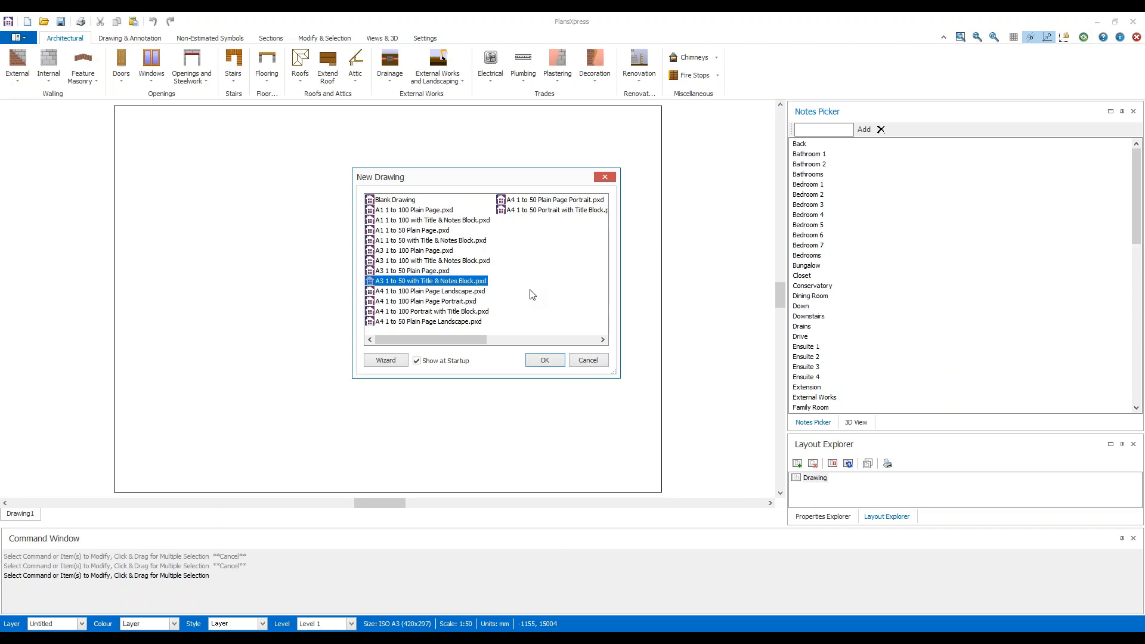
left_click(412, 271)
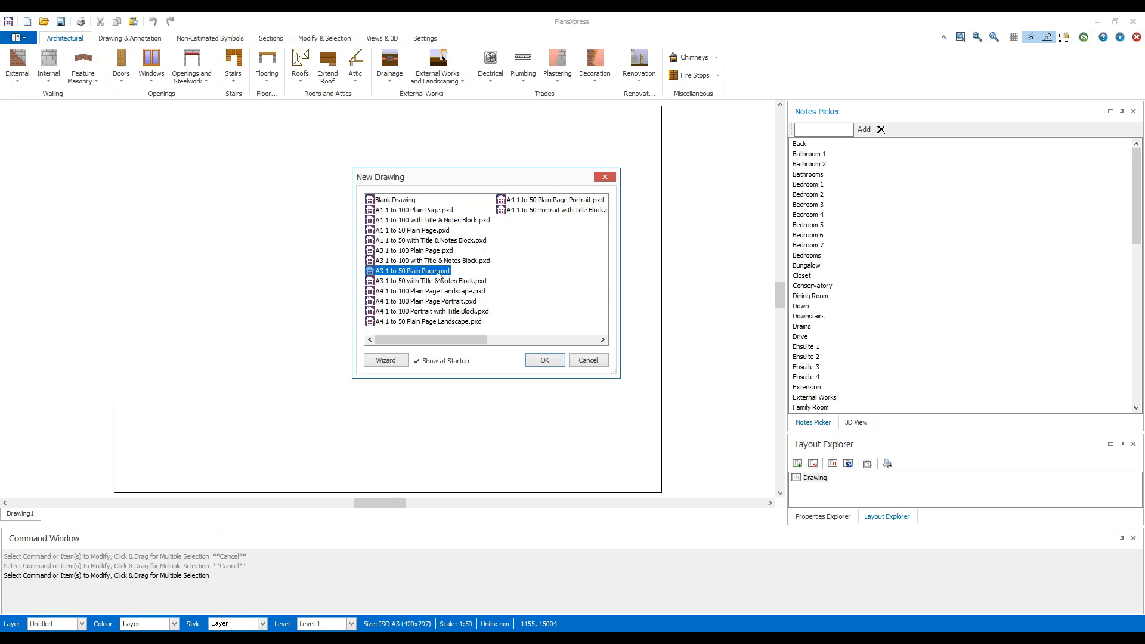
left_click(551, 361)
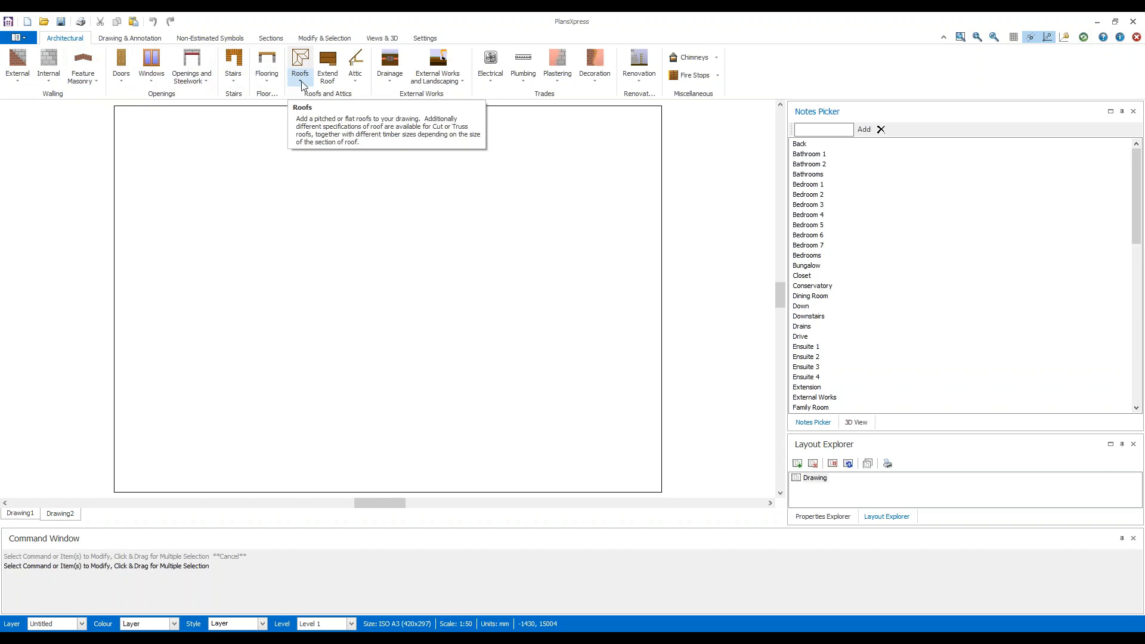
Review the annotation, modification and view commands, then look through the Notes Picker, 3D View and Properties Explorer.
left_click(143, 39)
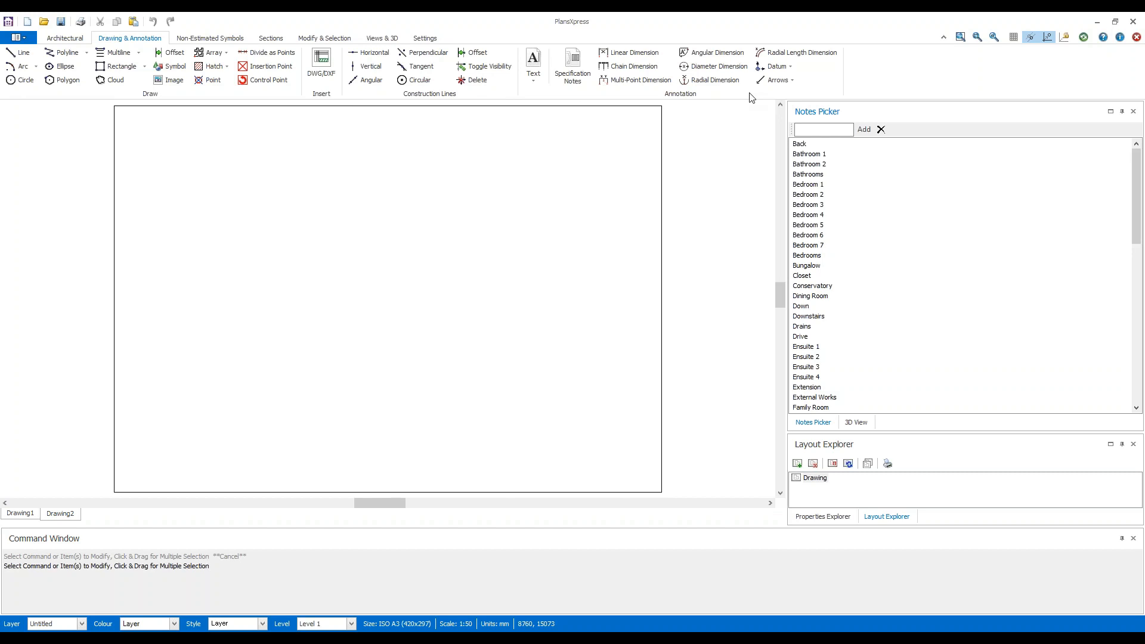
left_click(351, 39)
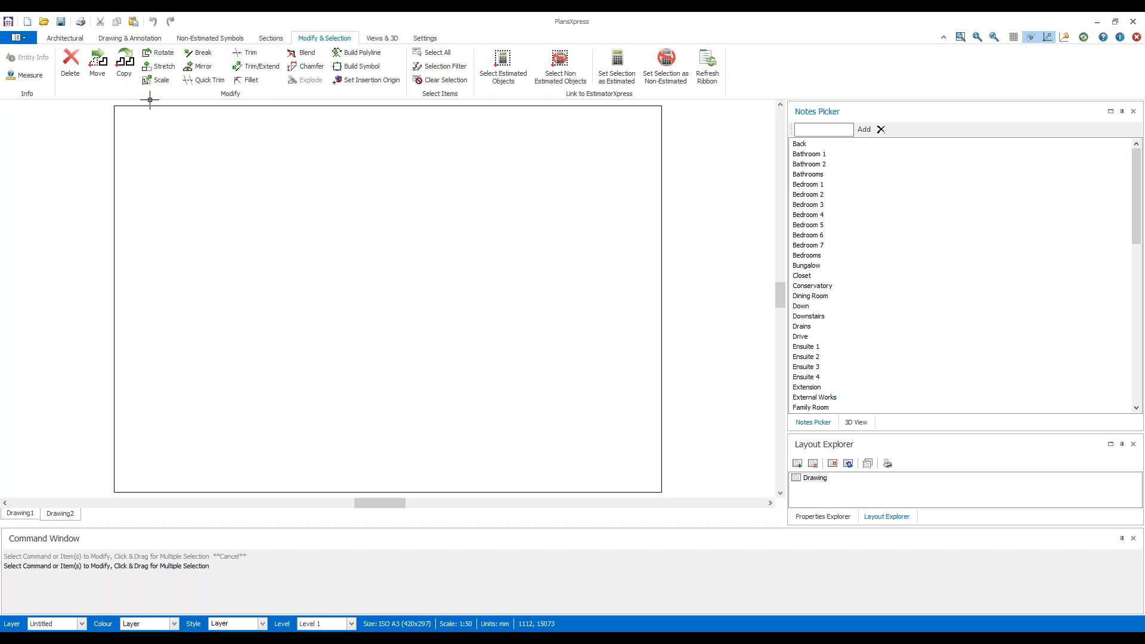
left_click(393, 39)
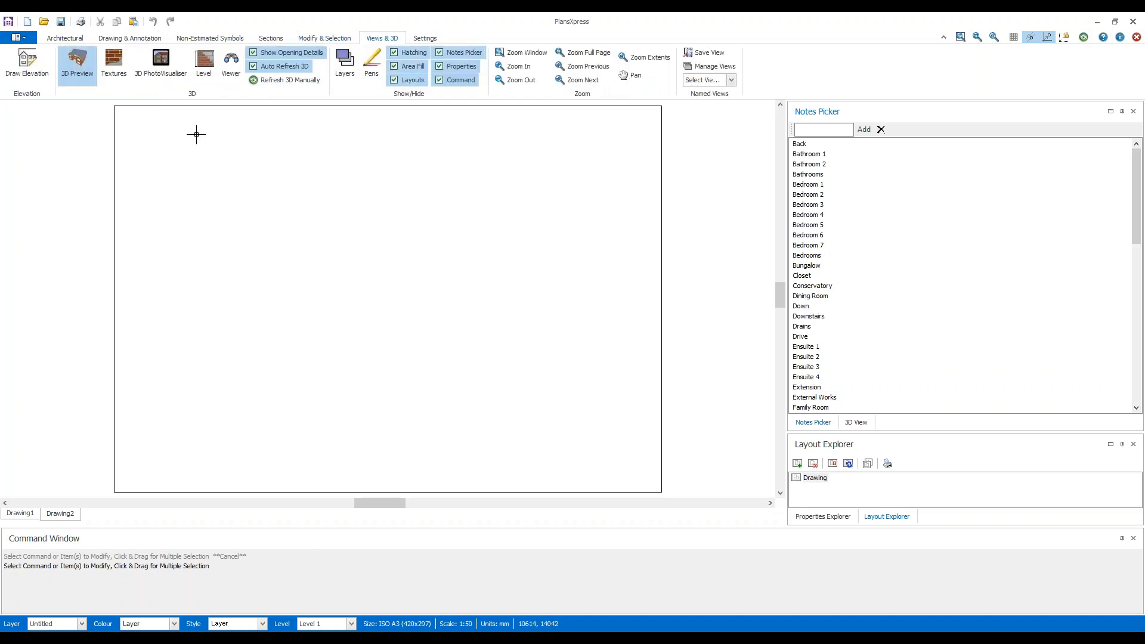
left_click(89, 89)
left_click(857, 422)
left_click(832, 424)
left_click(817, 519)
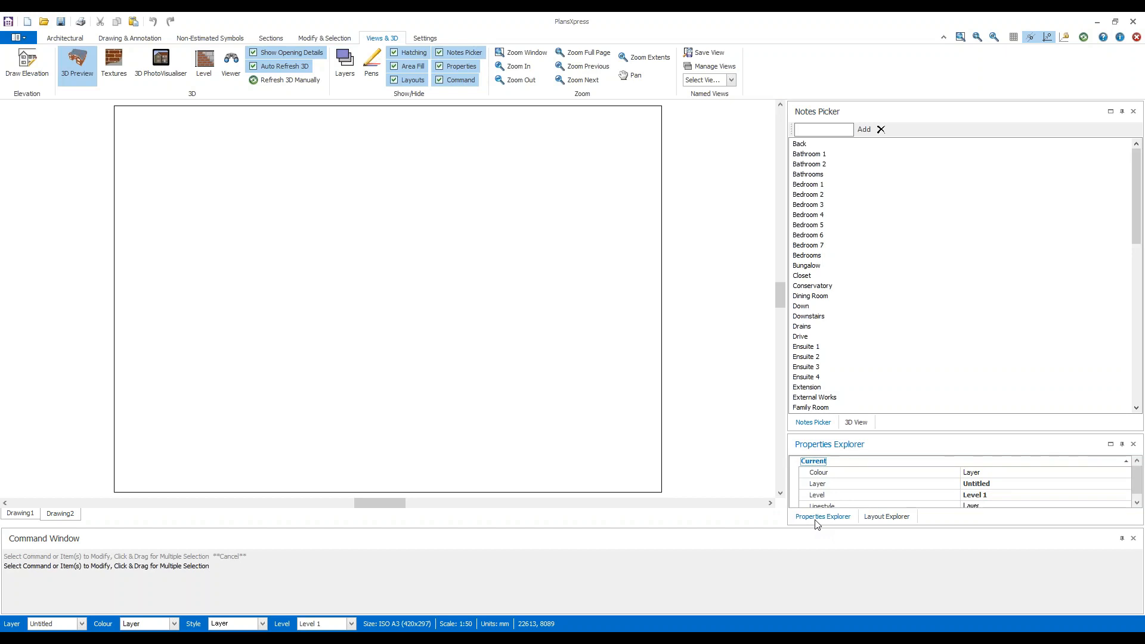
left_click(857, 423)
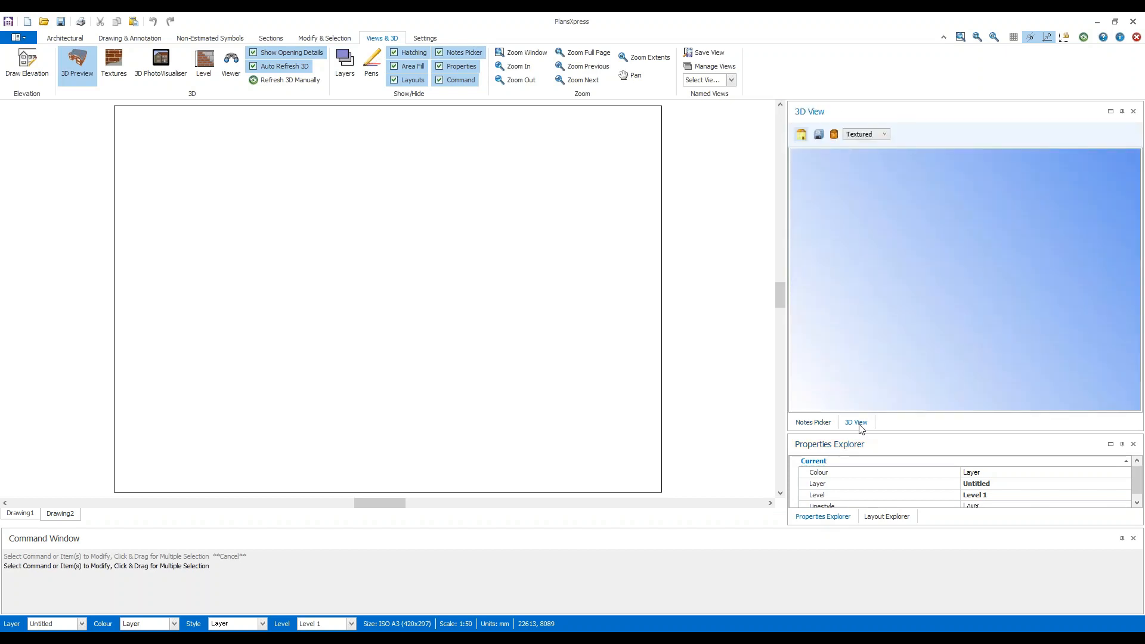
left_click(816, 423)
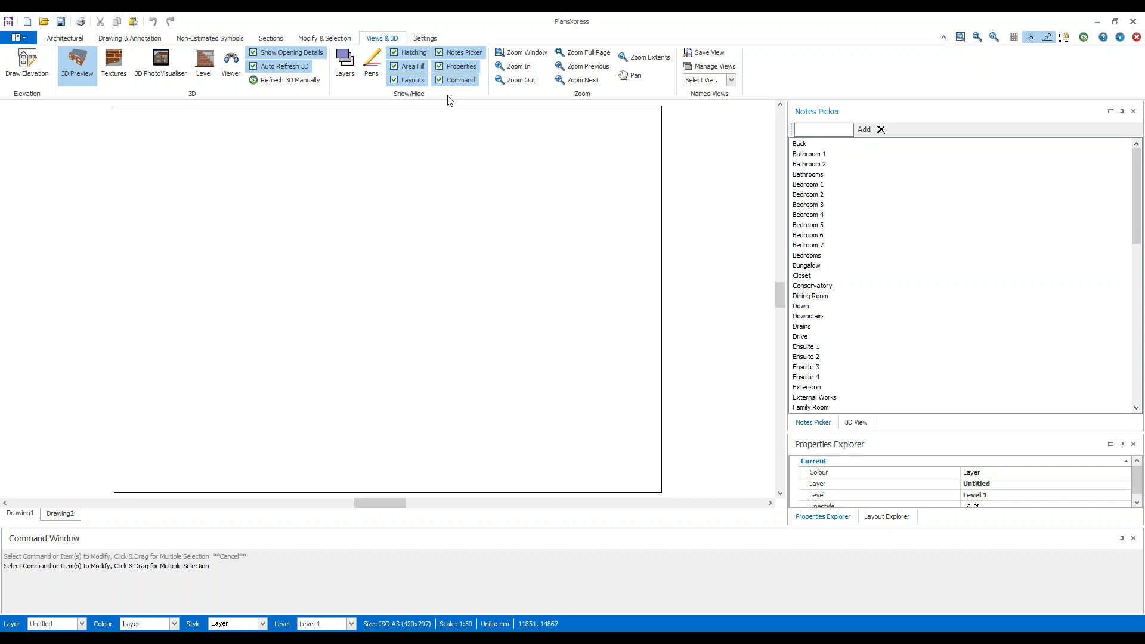
Hide the Notes Picker and the Command Window, and show both again.
left_click(441, 54)
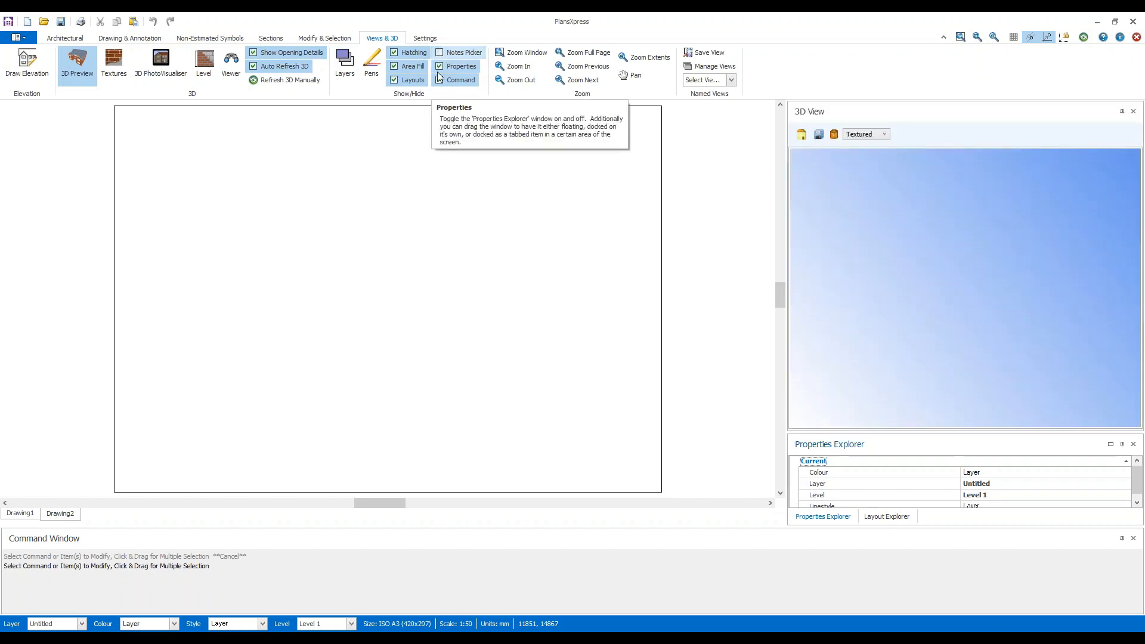
left_click(440, 81)
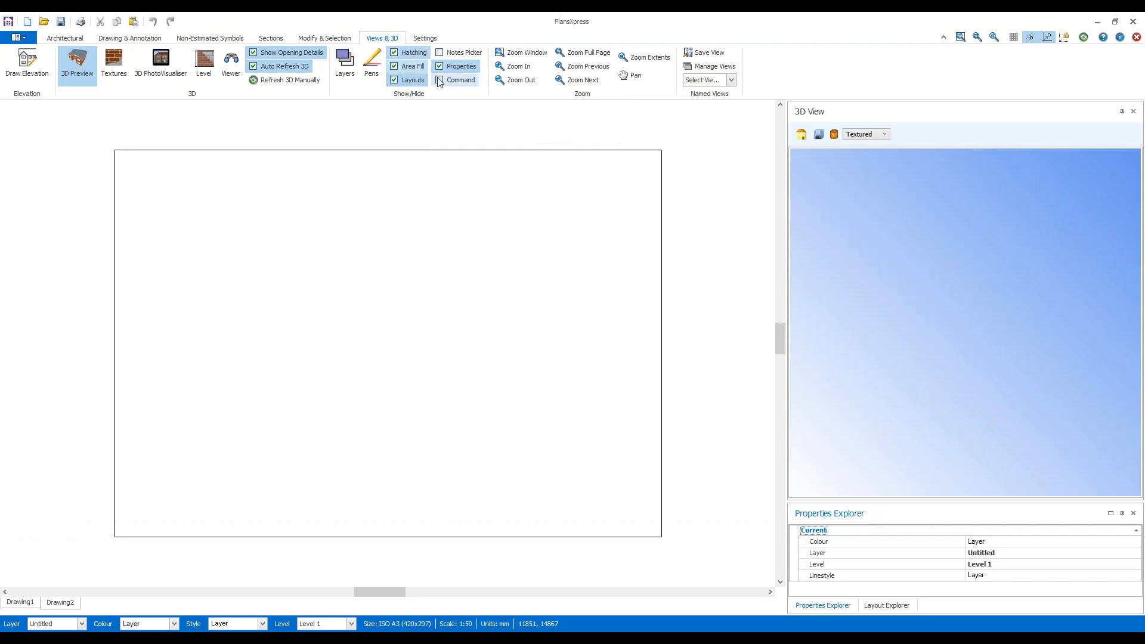
left_click(440, 80)
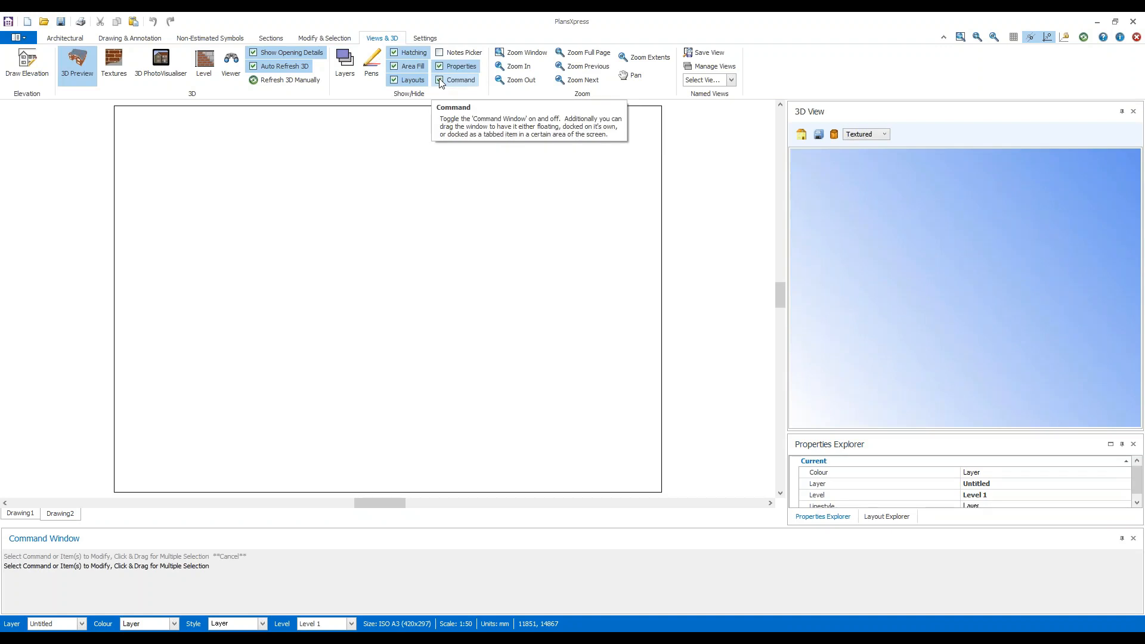
left_click(441, 52)
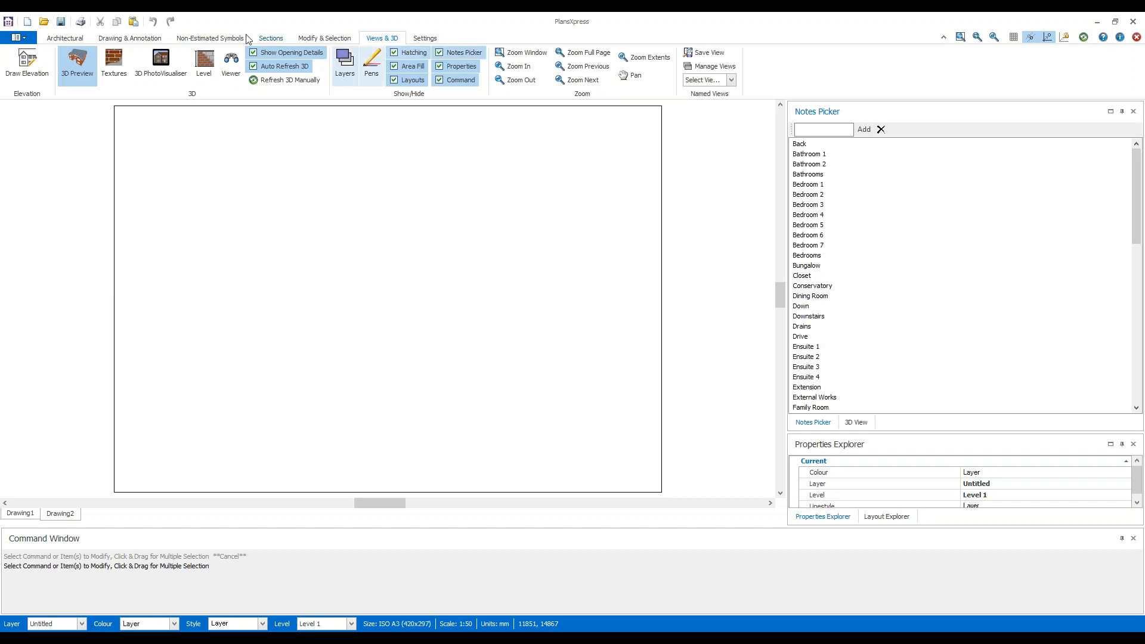
Start inserting an image and open "Rapid Take-off Example Plans PDF.pdf" from the Desktop.
left_click(159, 40)
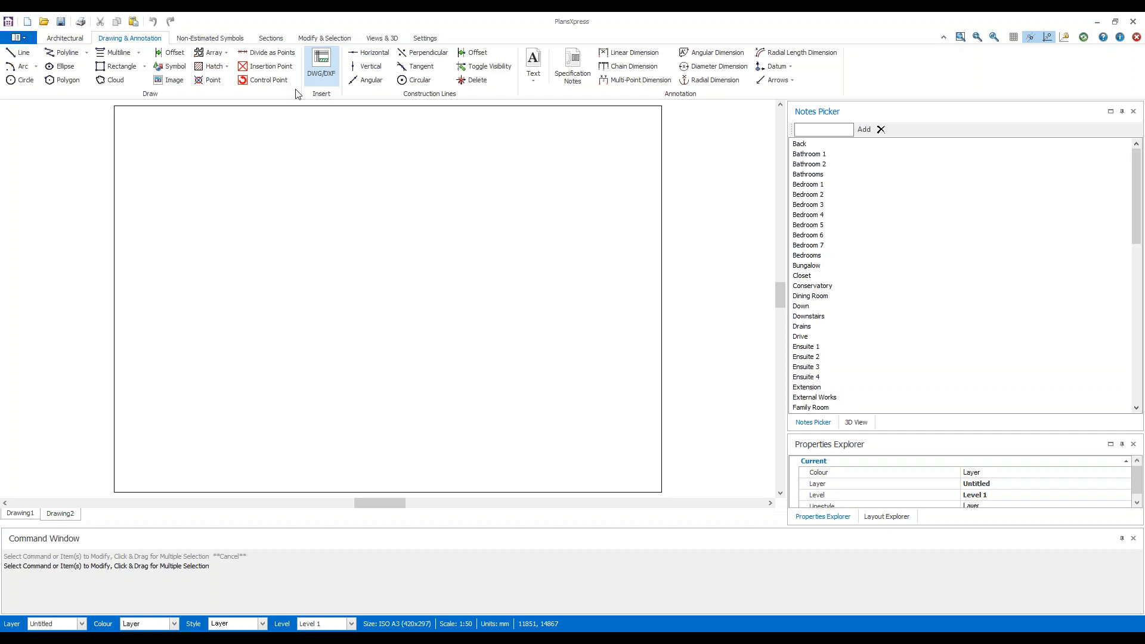
left_click(171, 82)
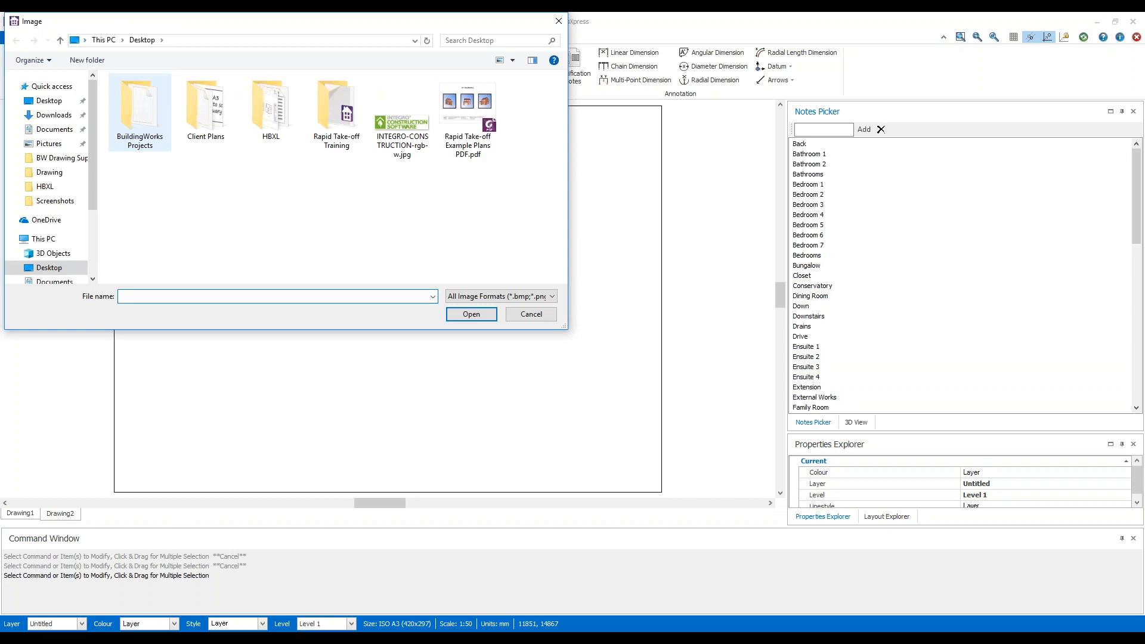
left_click_drag(261, 23, 397, 138)
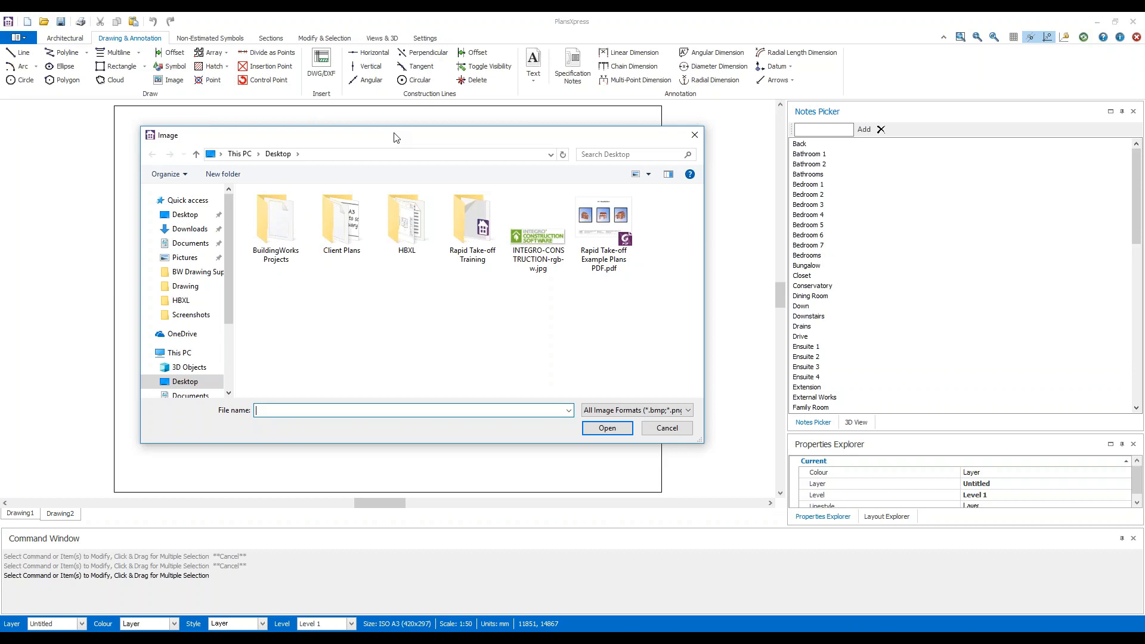
left_click(604, 262)
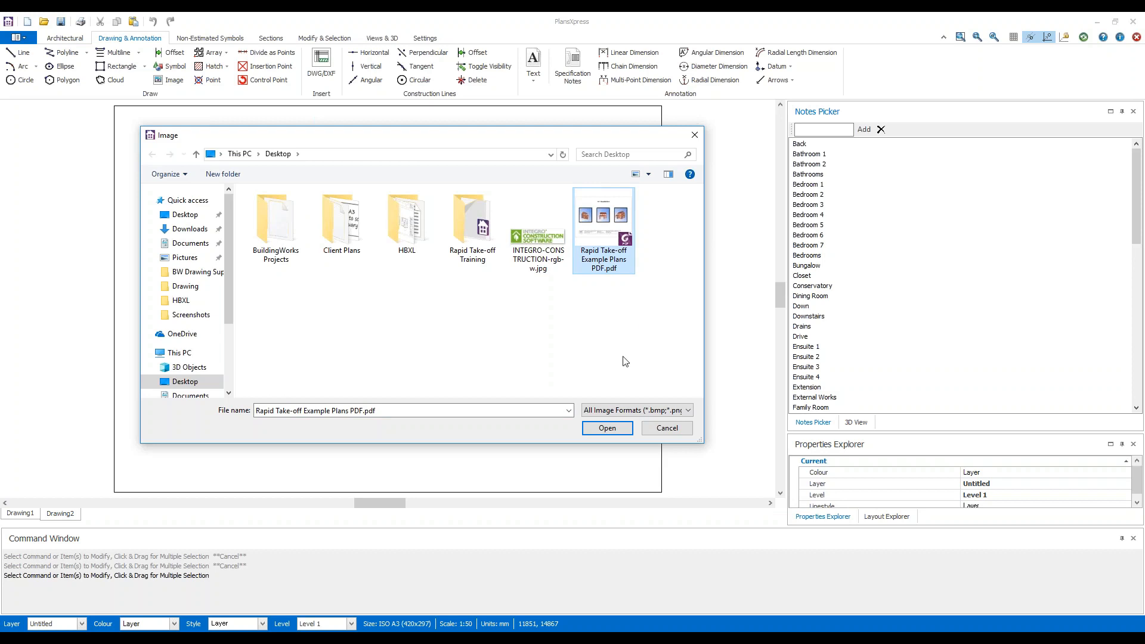
left_click(626, 429)
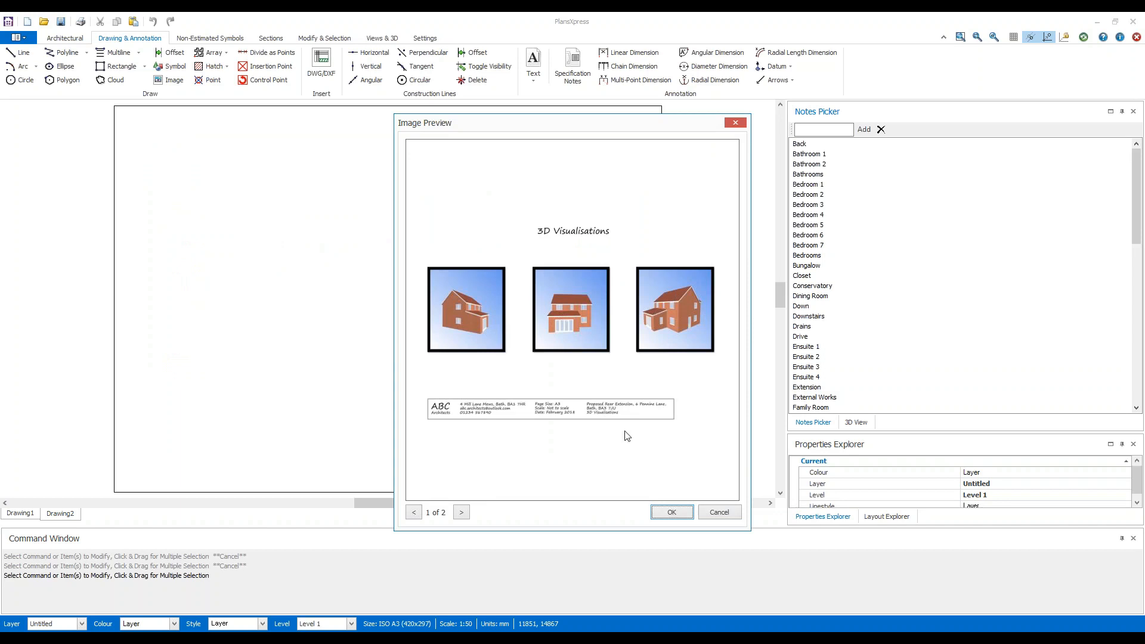
Preview both pages of the PDF and accept page 2, the floor plan, for insertion.
left_click(461, 514)
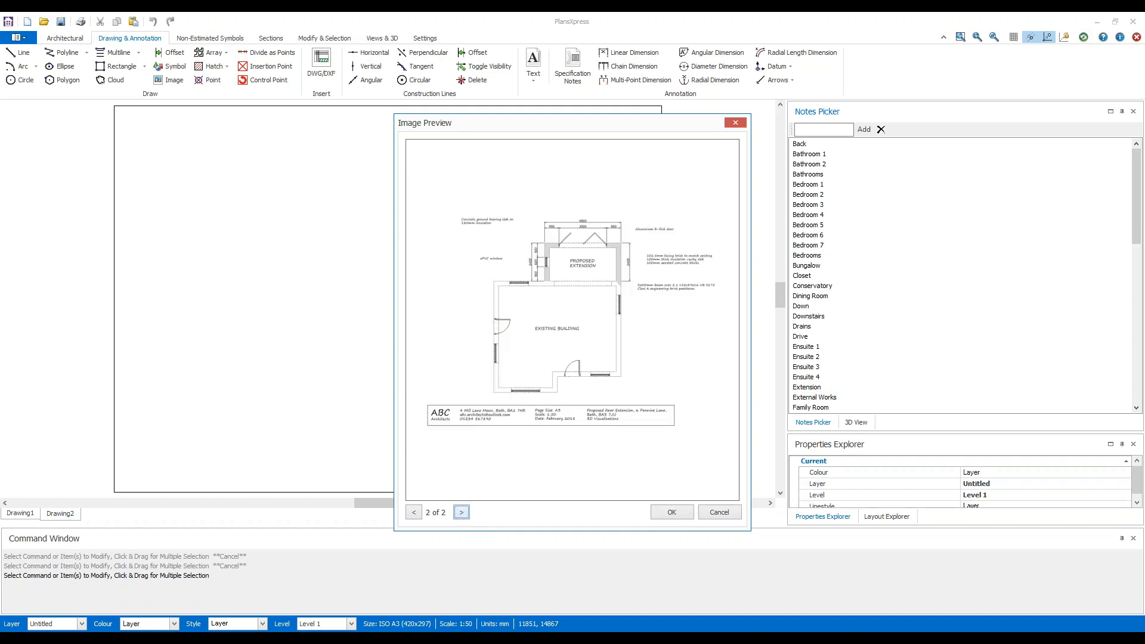
left_click(414, 513)
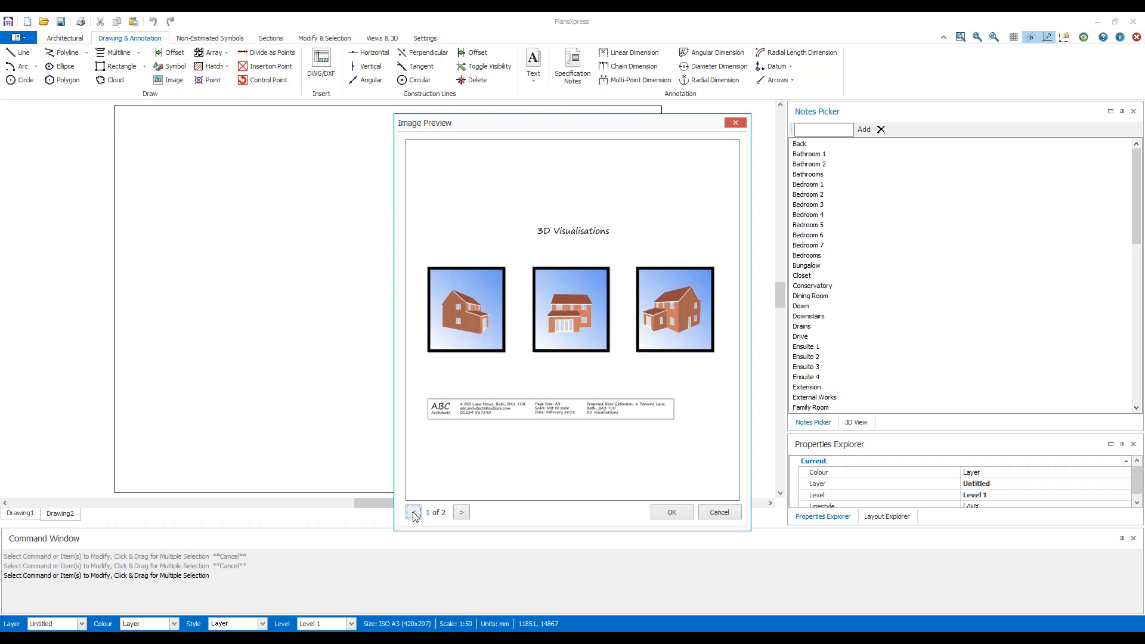
left_click(461, 512)
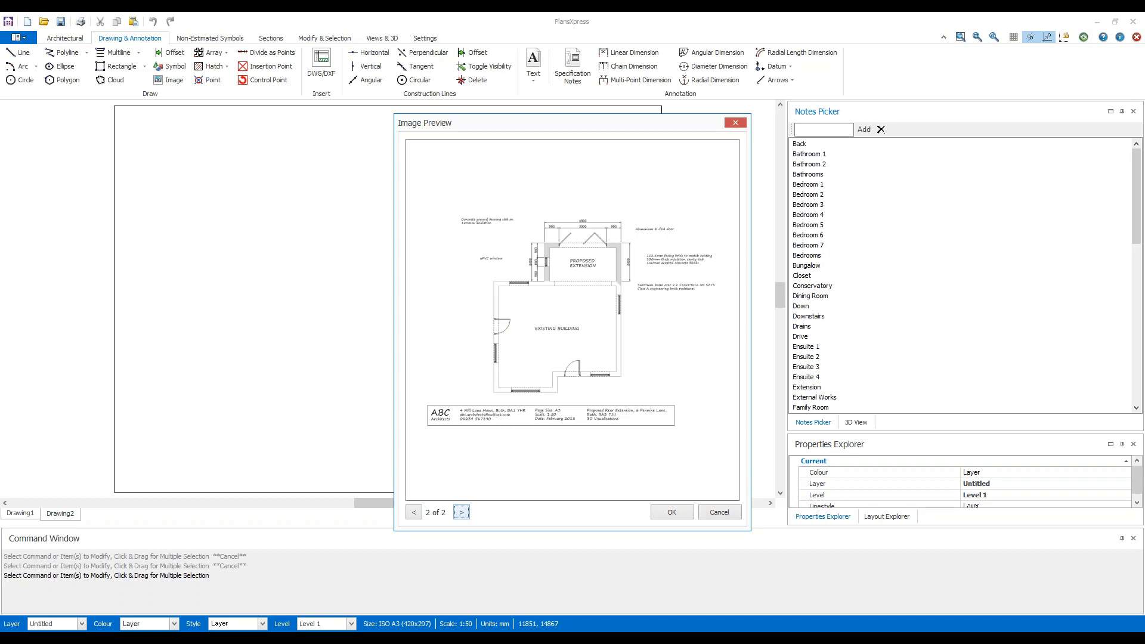
left_click(672, 513)
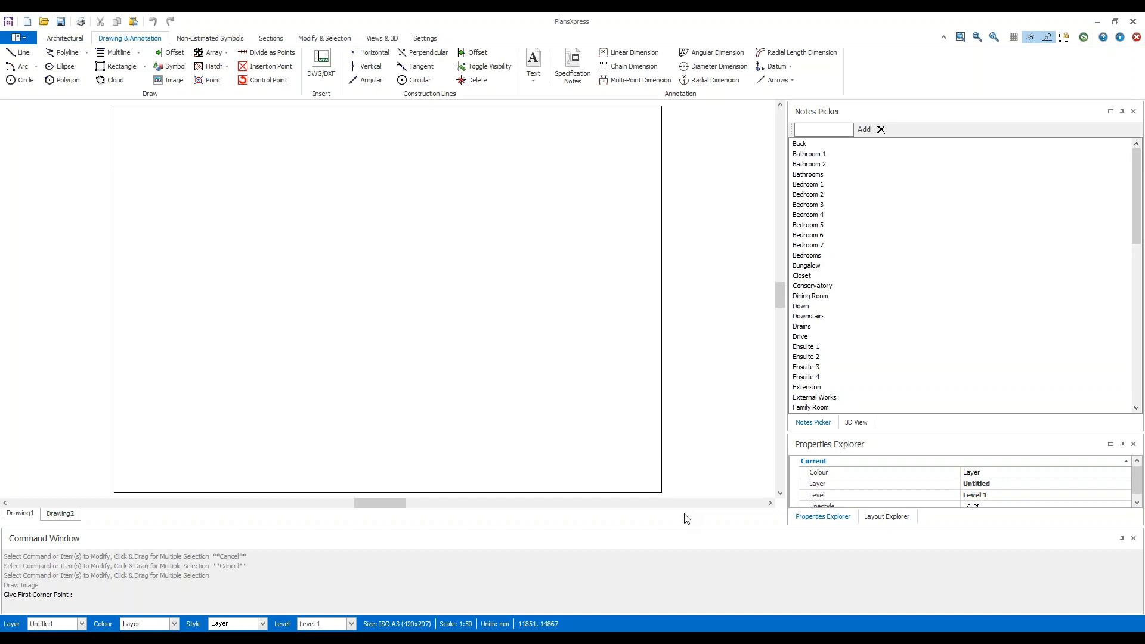
Place the plan image over the whole sheet, from the origin corner to the diagonally opposite upper corner of the page border.
left_click(116, 491)
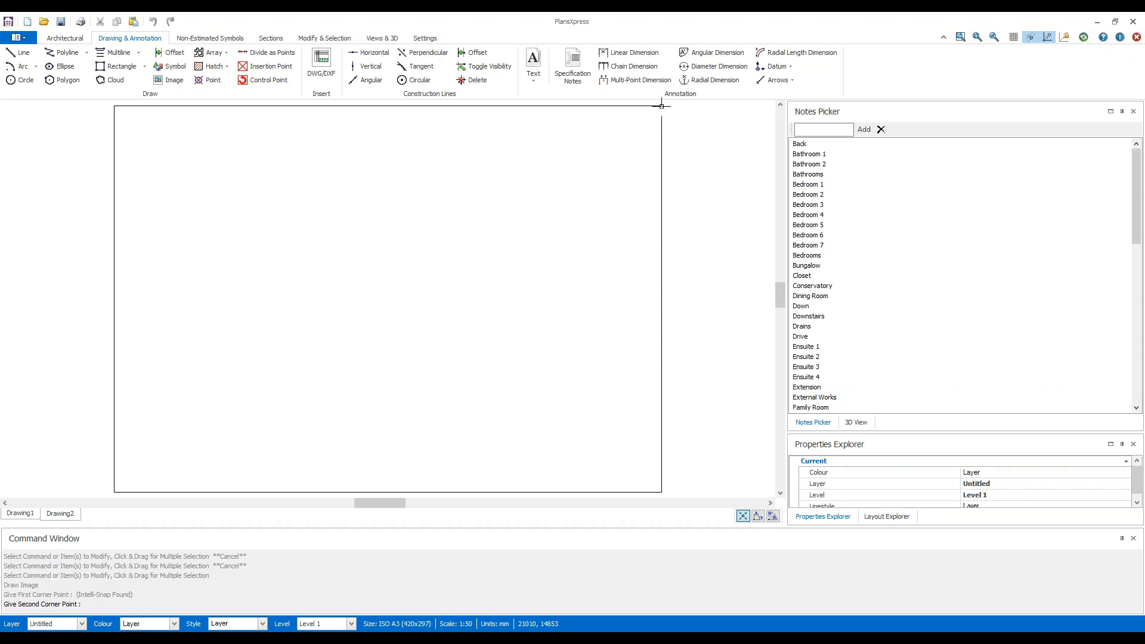
scroll(661, 105, "up", 4)
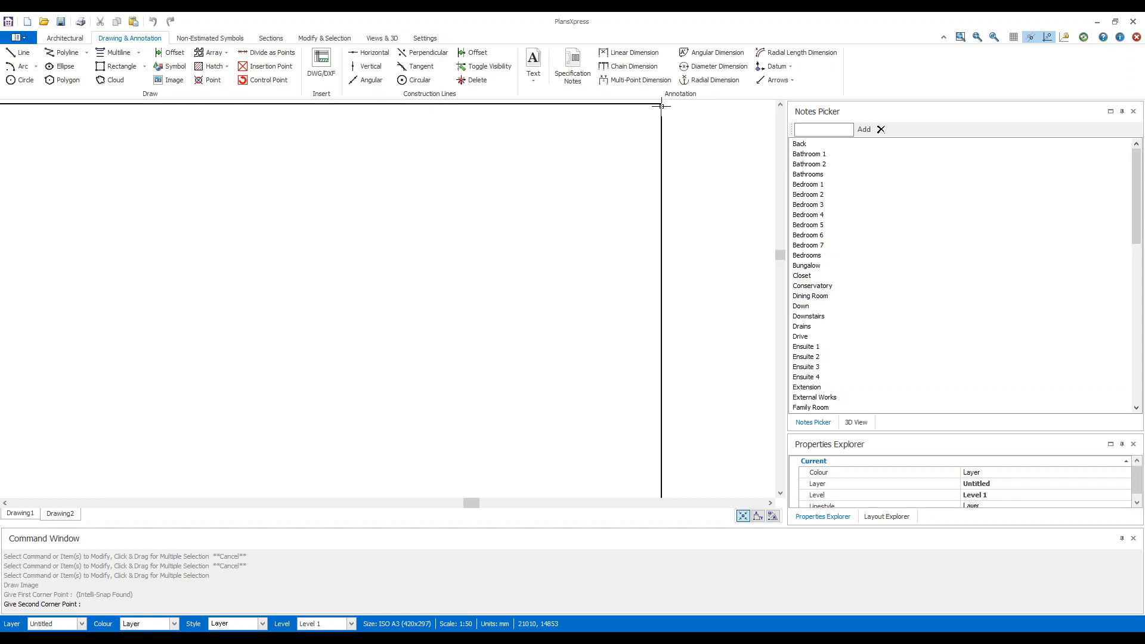
middle_click_drag(661, 105, 582, 205)
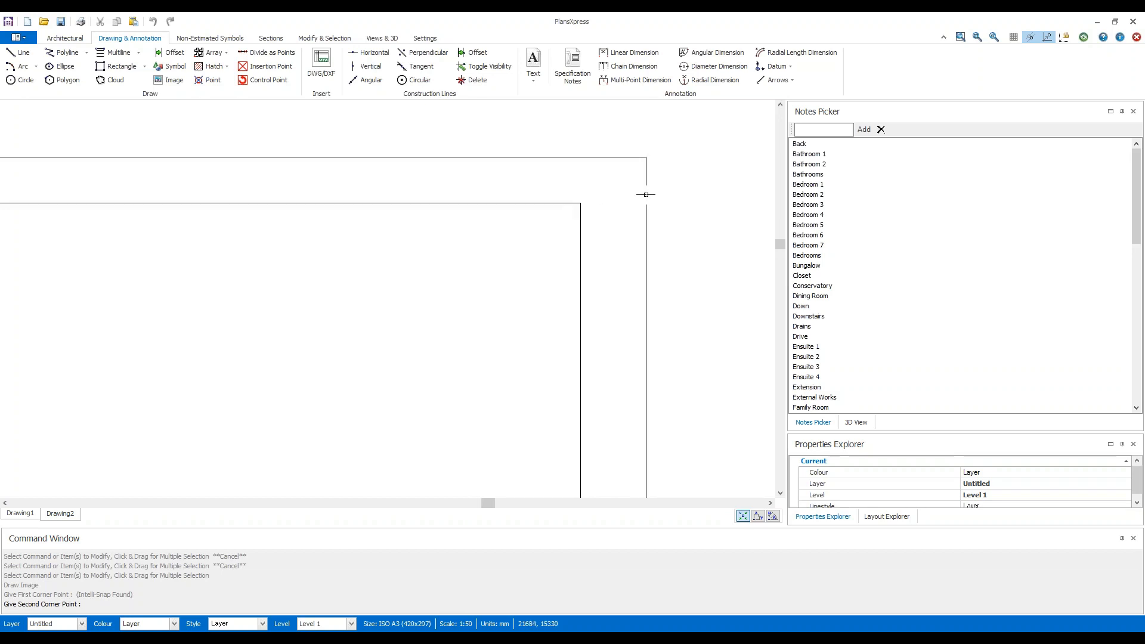
mouse_move(644, 204)
middle_mouse_down()
mouse_move(386, 215)
mouse_move(310, 300)
mouse_move(396, 364)
mouse_move(683, 222)
mouse_move(710, 175)
mouse_move(674, 177)
middle_mouse_up()
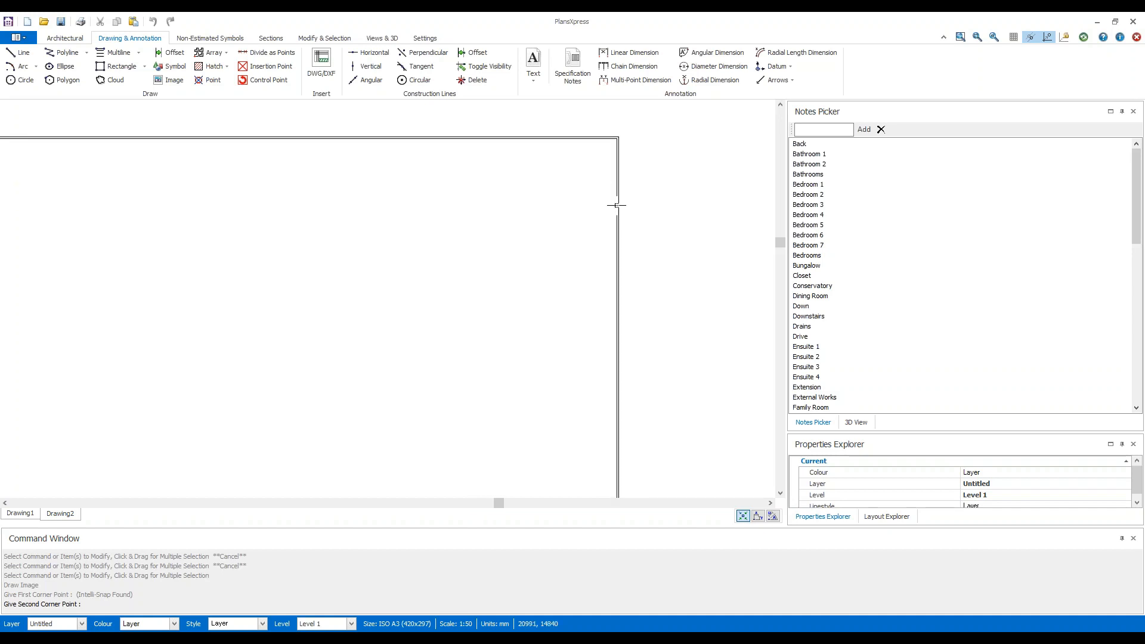
scroll(617, 205, "down", 4)
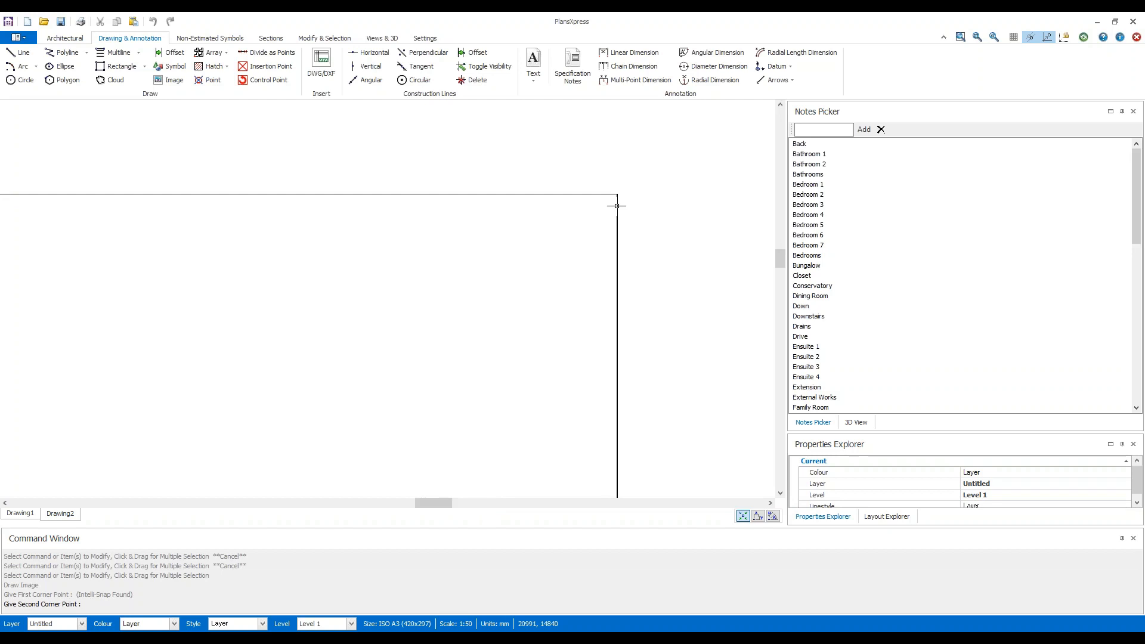
scroll(617, 205, "up", 4)
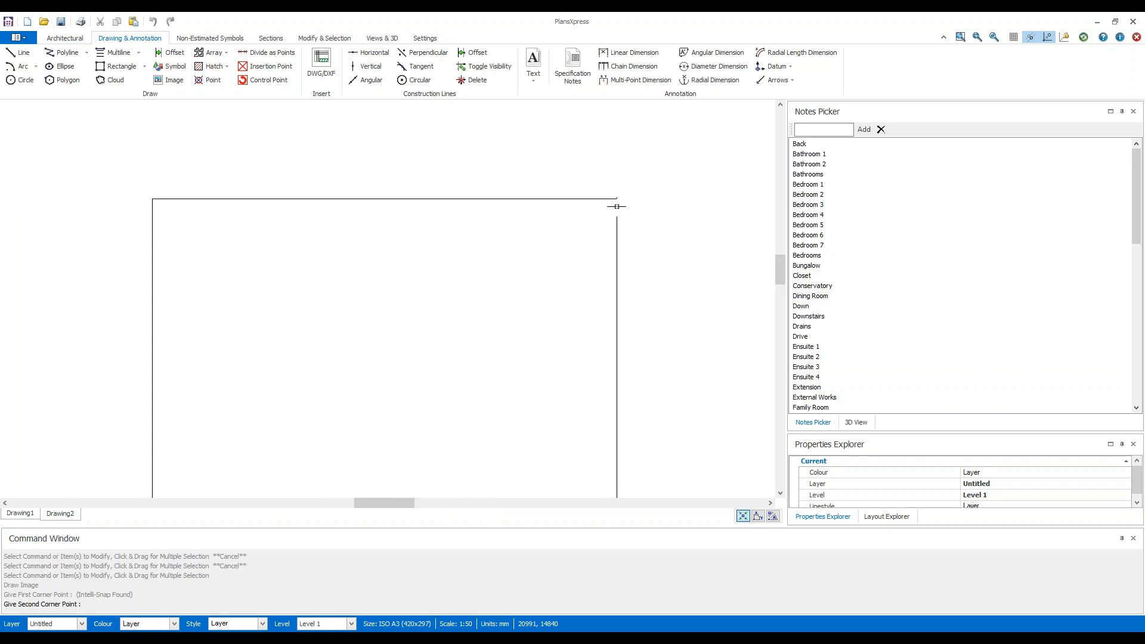
middle_click_drag(580, 220, 553, 255)
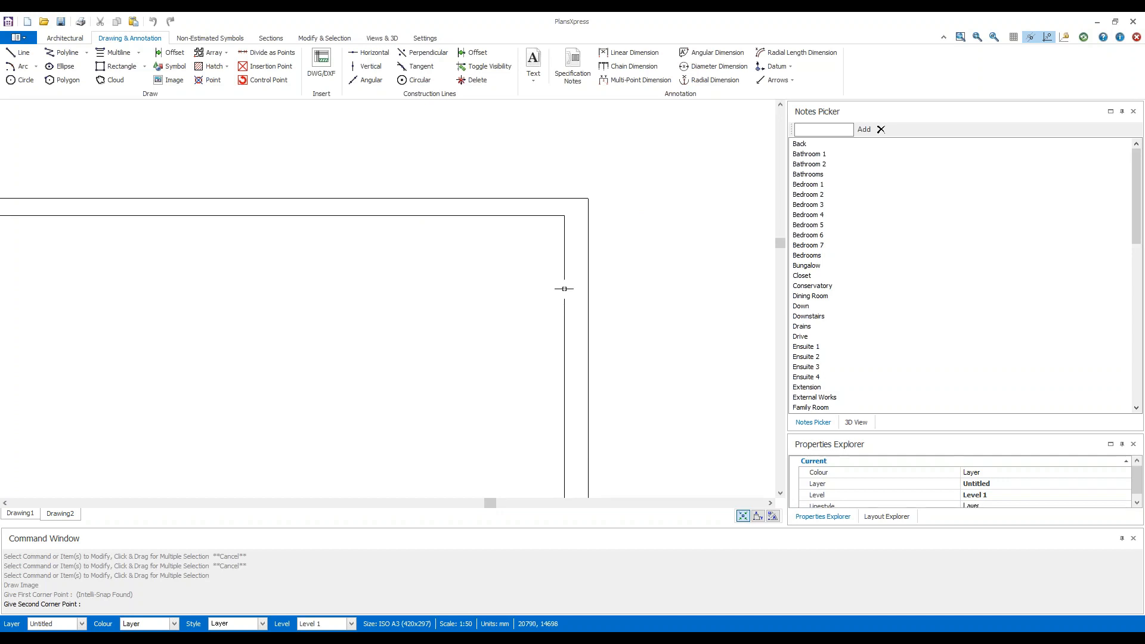
left_click(587, 205)
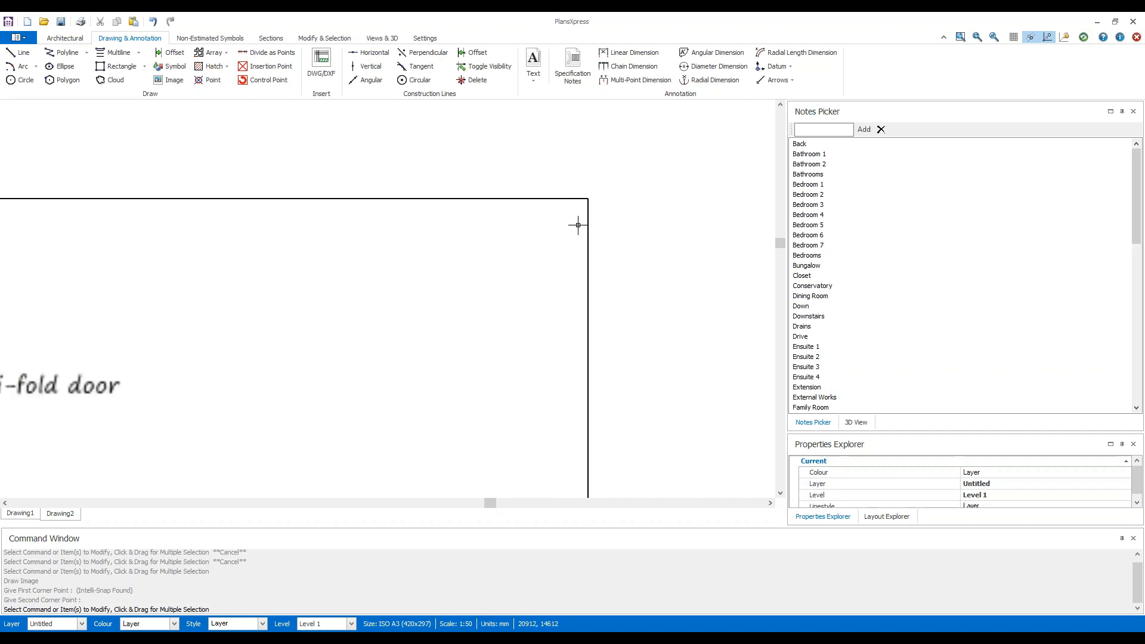
Examine the placed floor plan over the full page, including the page size and scale in its title block.
scroll(388, 336, "down", 4)
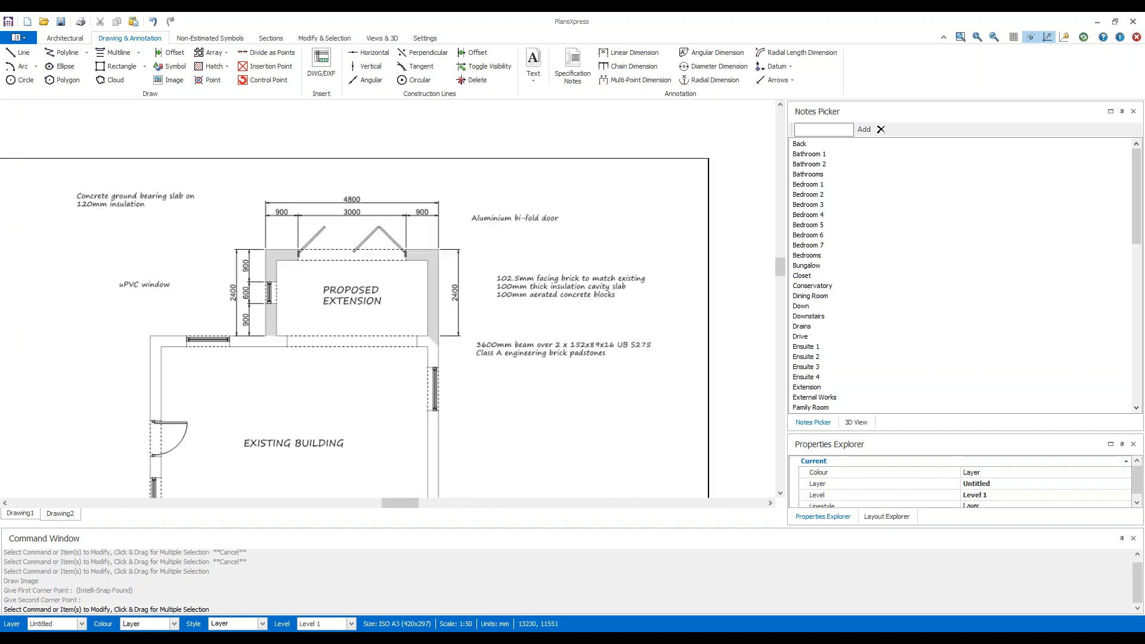
mouse_move(466, 318)
middle_mouse_down()
mouse_move(501, 269)
mouse_move(520, 264)
middle_mouse_up()
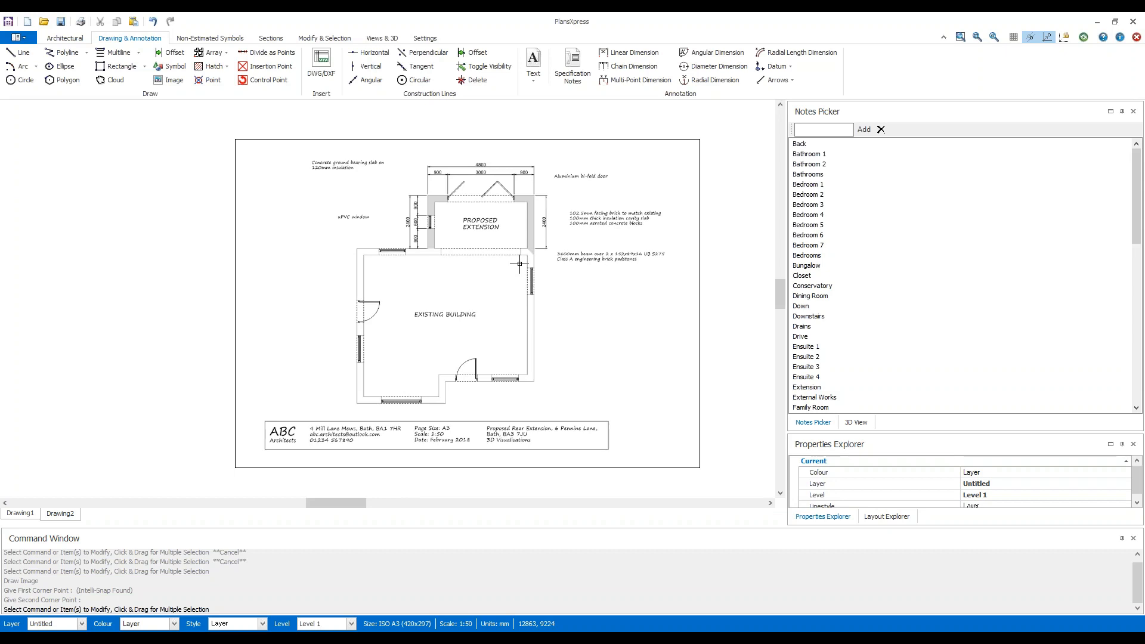
scroll(432, 432, "up", 3)
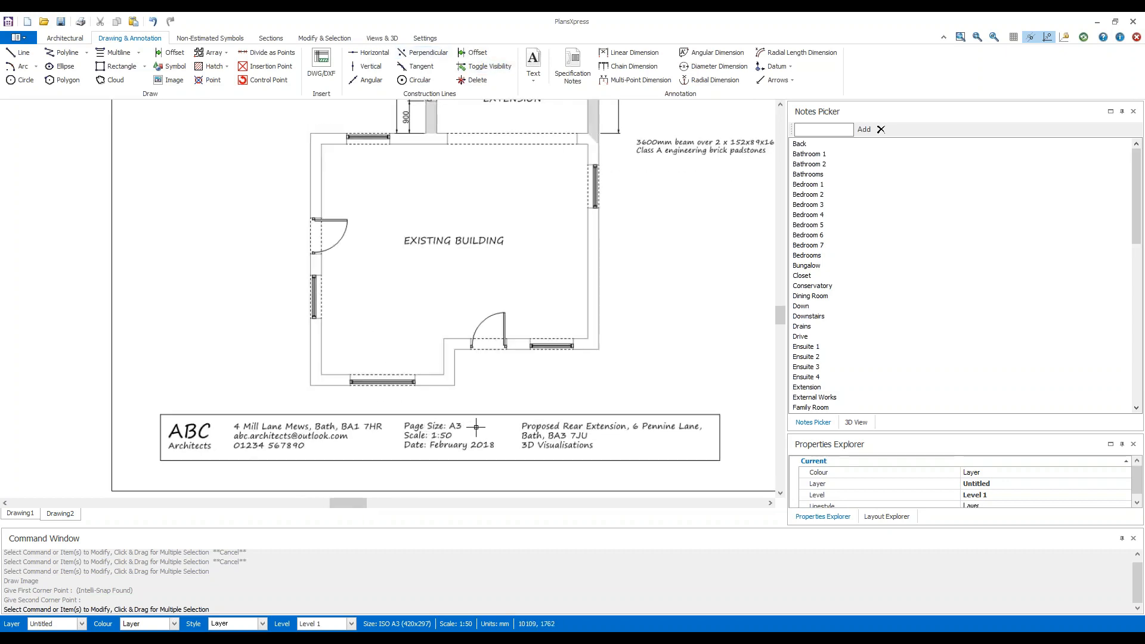
scroll(477, 427, "down", 2)
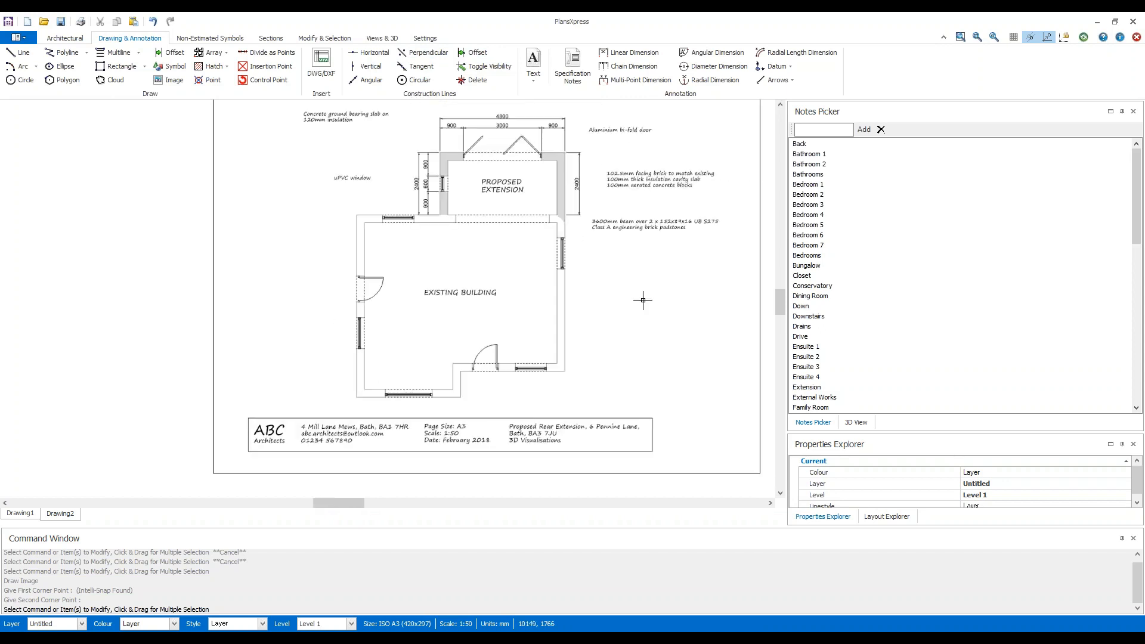
scroll(619, 322, "down", 2)
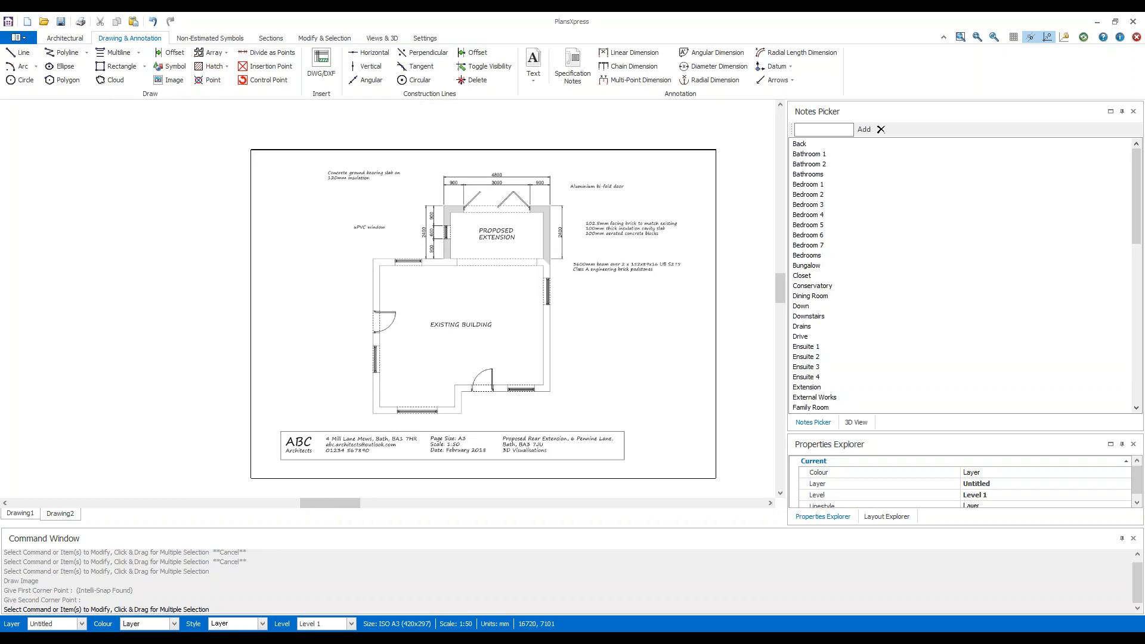
Start the Measure command and set its first point at the left end of the extension's overall 4800 dimension line.
left_click(347, 43)
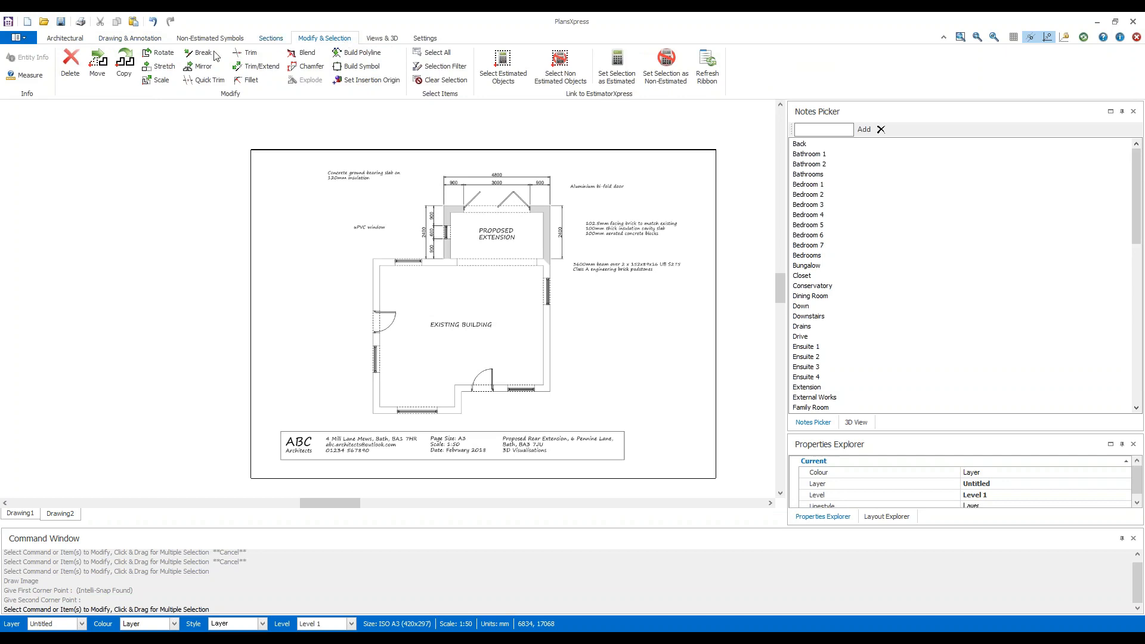
left_click(40, 78)
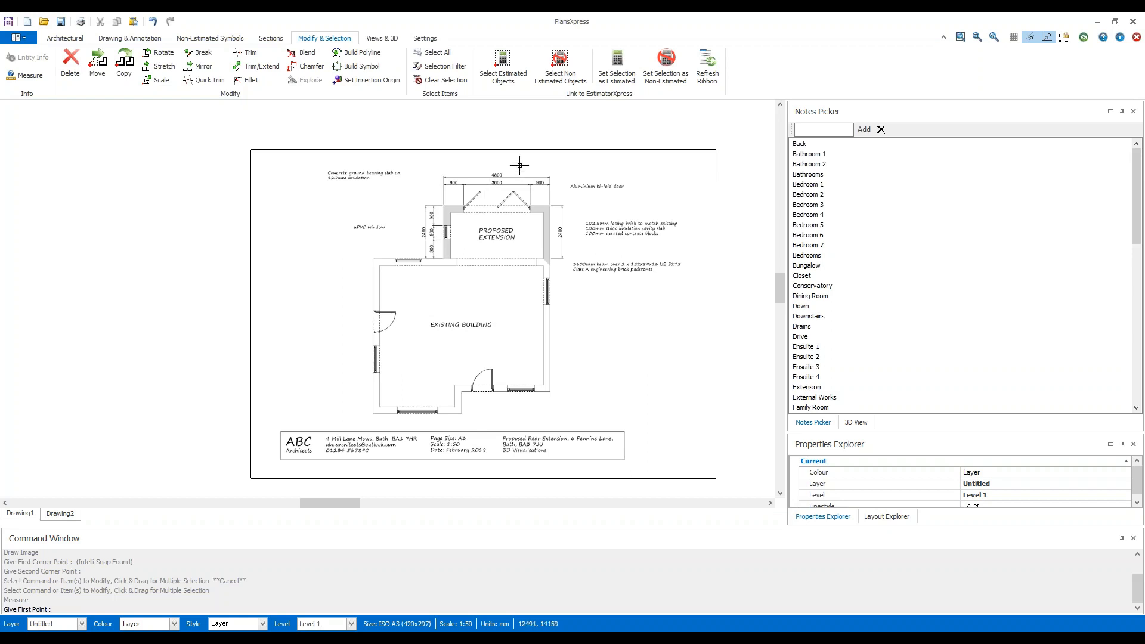
scroll(549, 169, "up", 2)
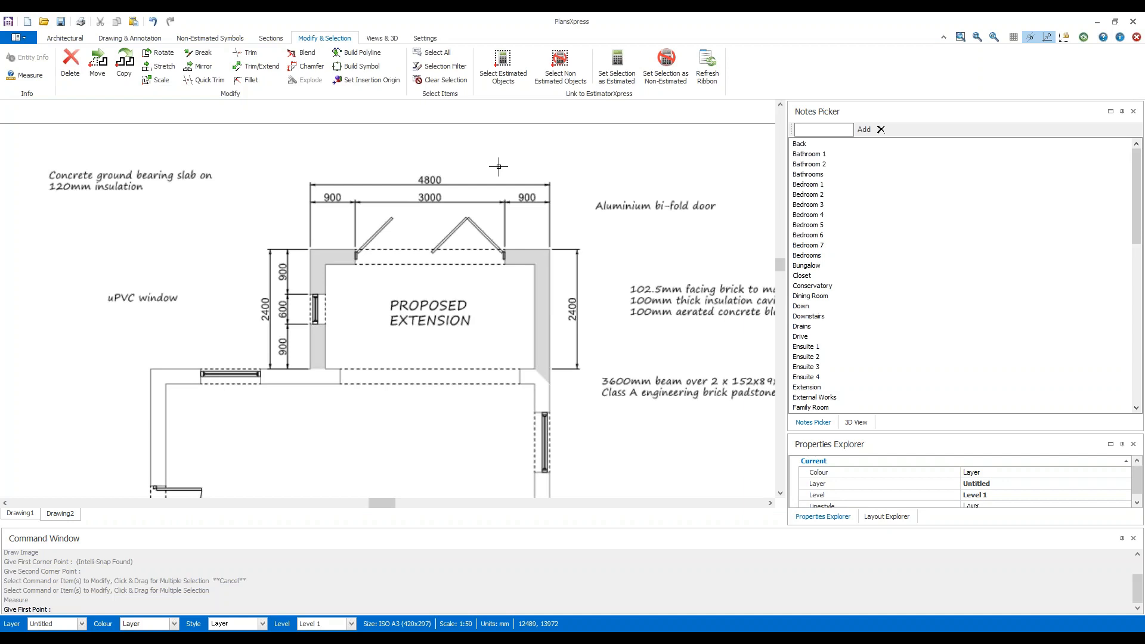
scroll(429, 188, "down", 1)
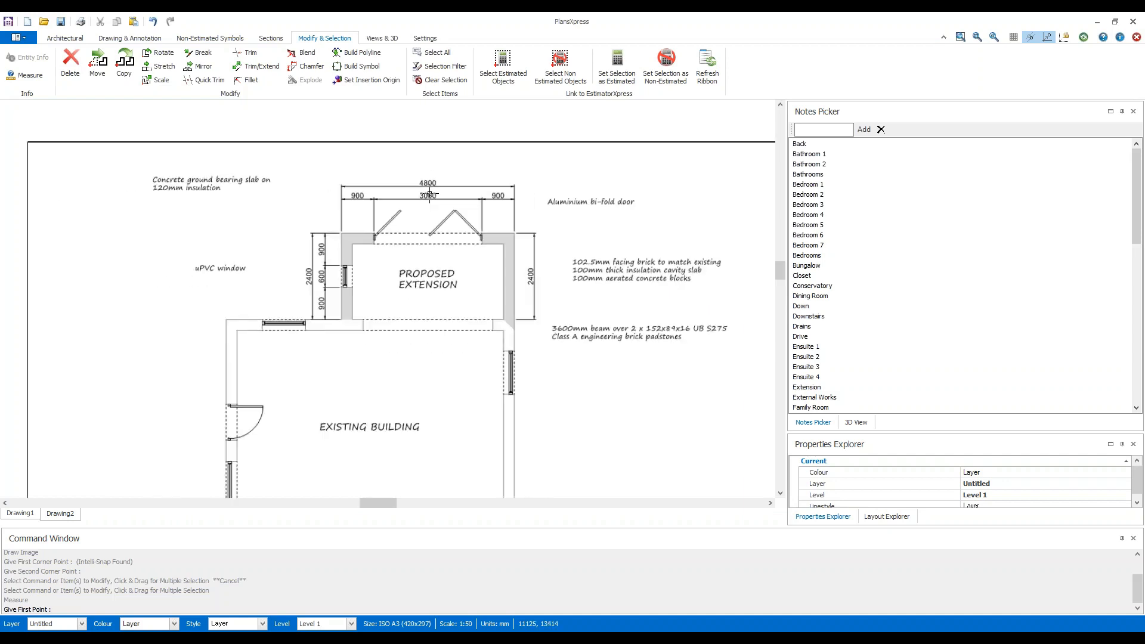
scroll(429, 188, "up", 3)
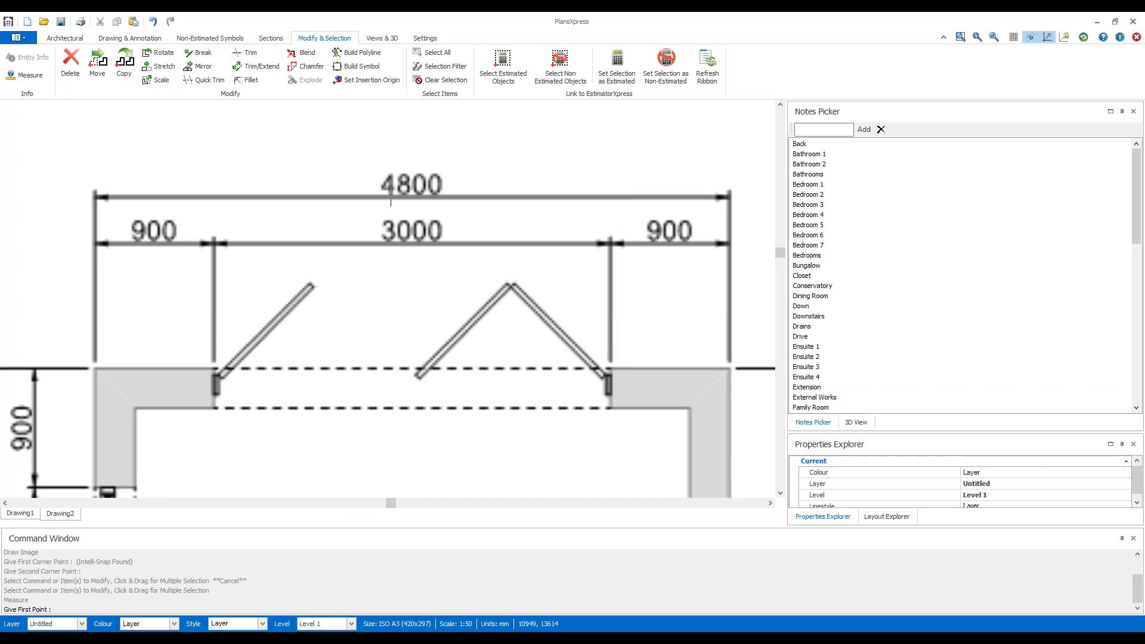
scroll(390, 203, "down", 4)
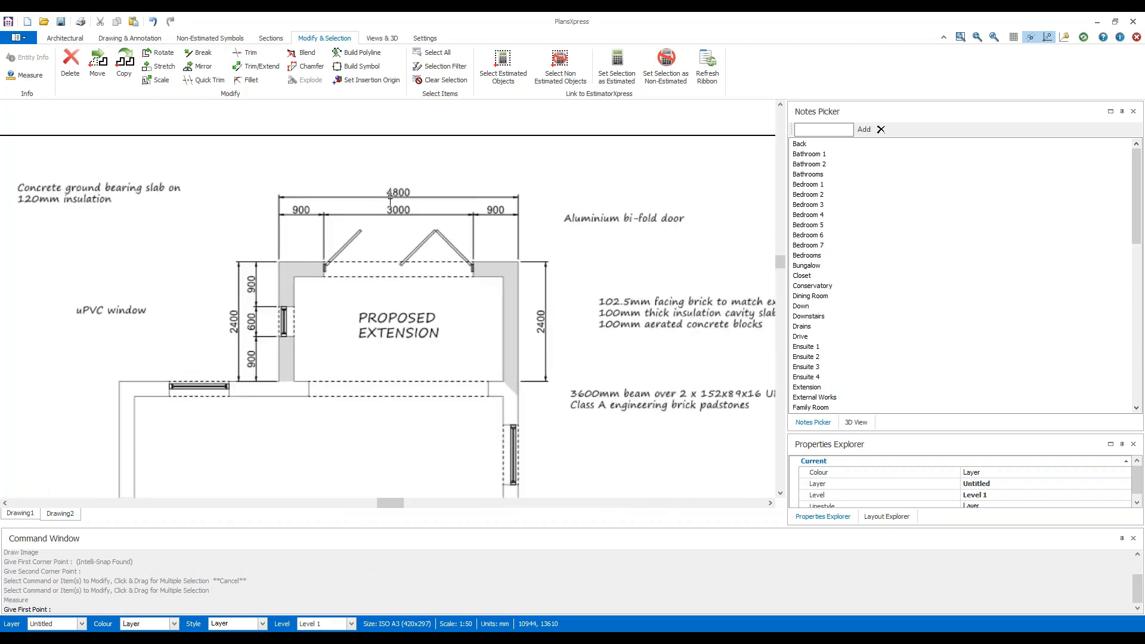
scroll(340, 445, "up", 4)
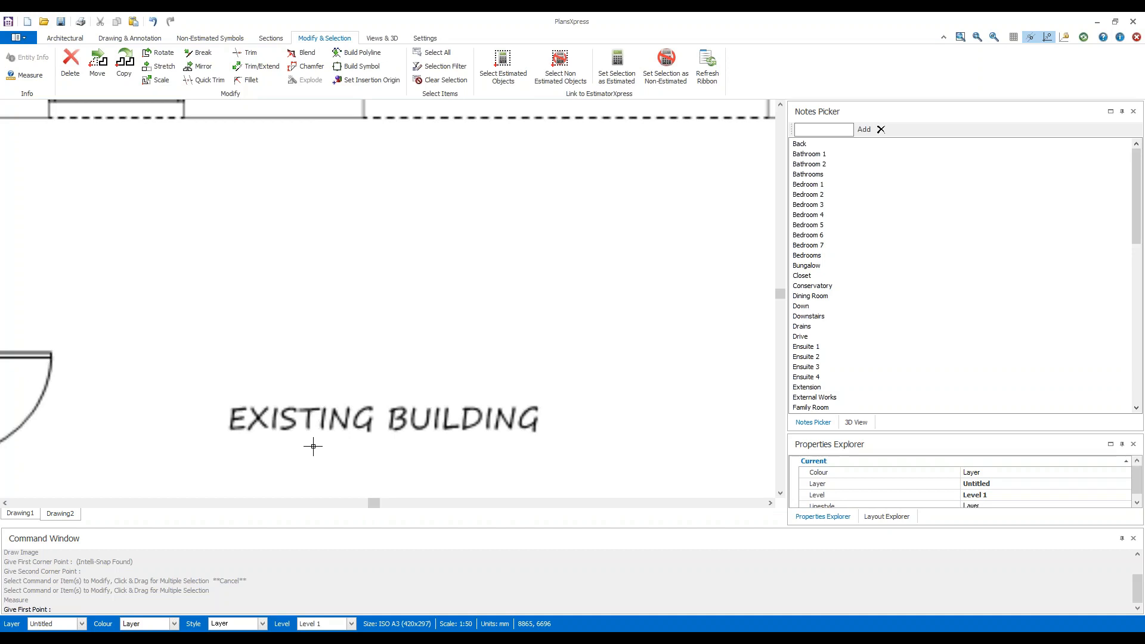
scroll(314, 446, "up", 2)
scroll(319, 419, "down", 5)
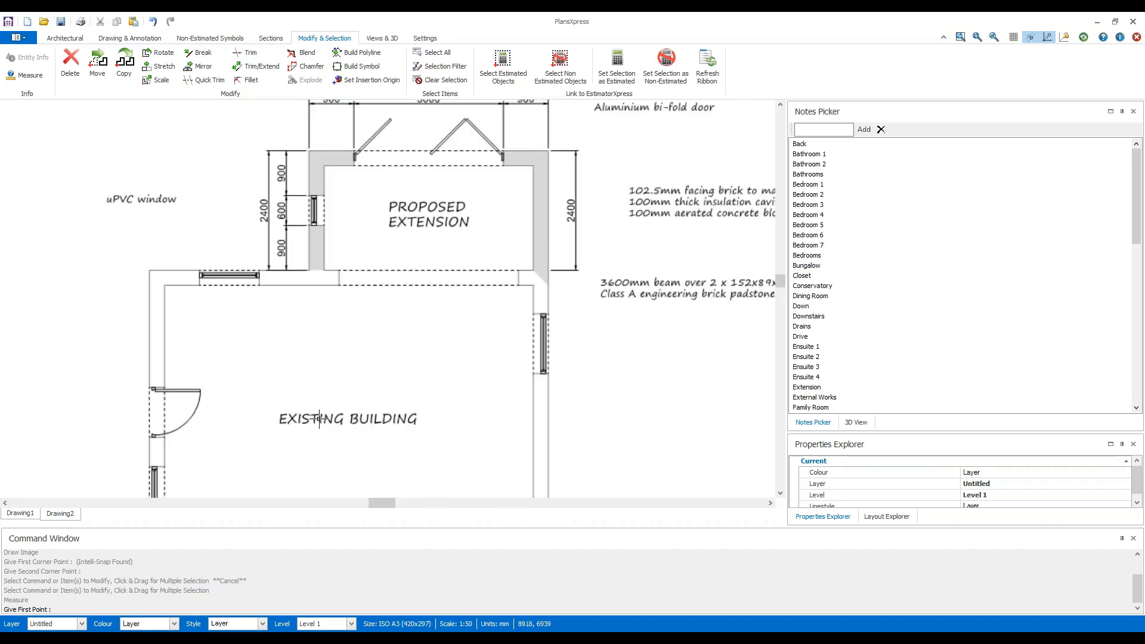
scroll(319, 419, "down", 1)
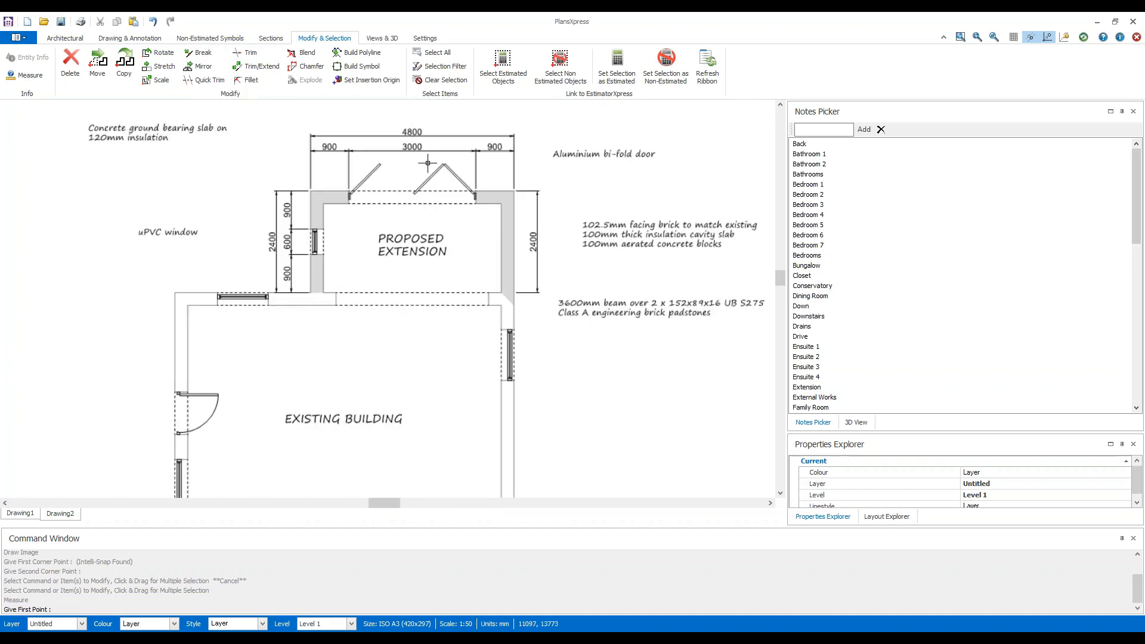
scroll(411, 132, "up", 3)
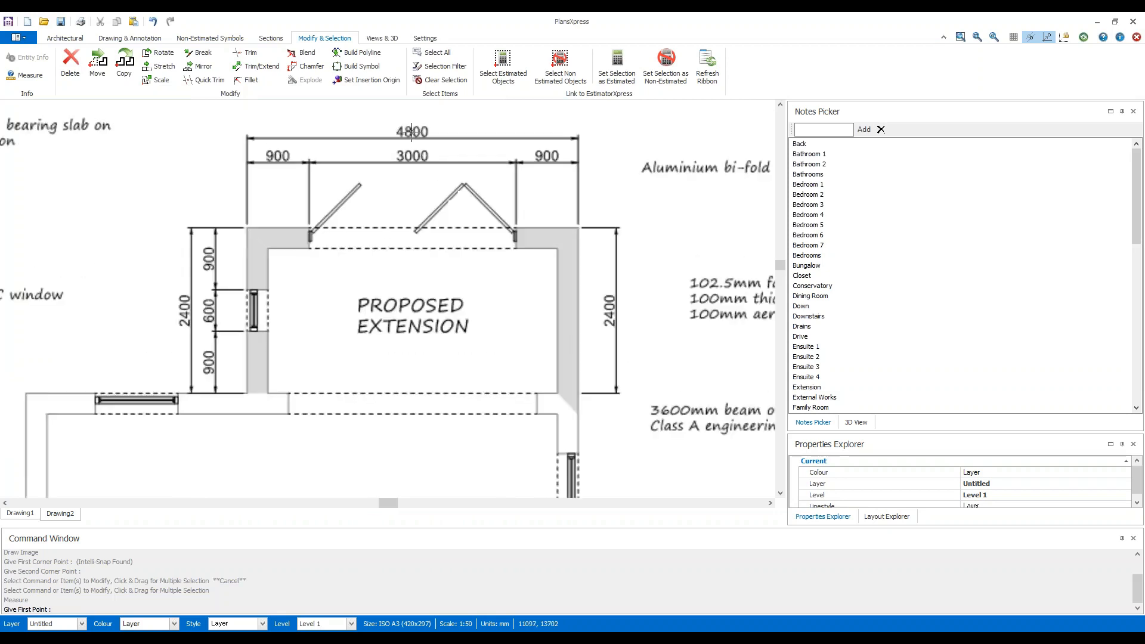
middle_click_drag(413, 132, 377, 210)
scroll(377, 210, "up", 1)
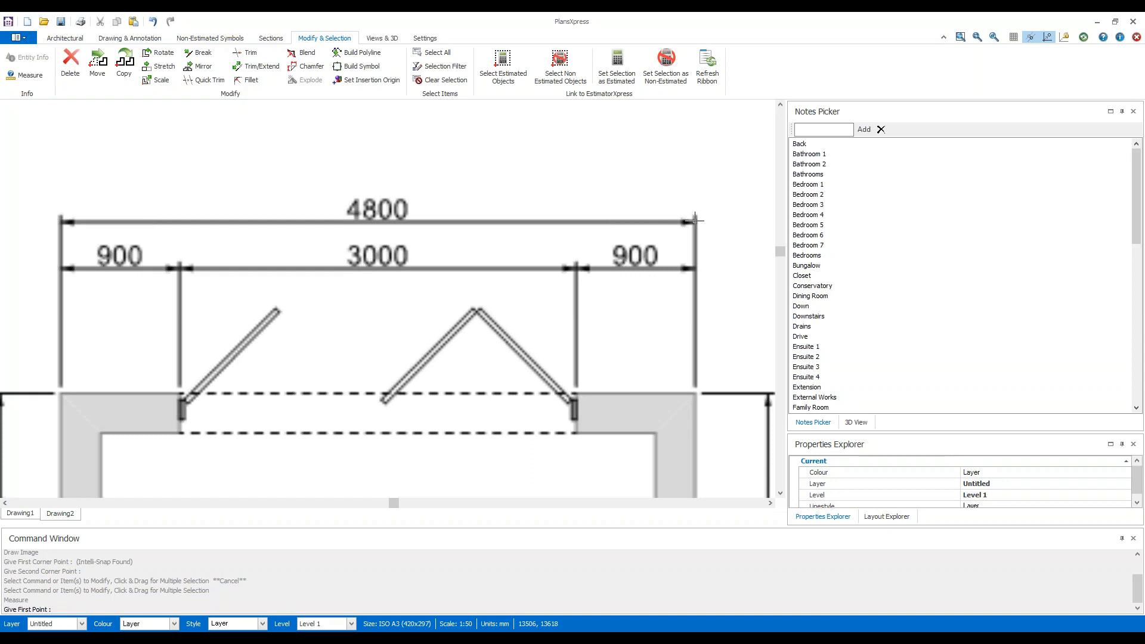
scroll(55, 225, "up", 2)
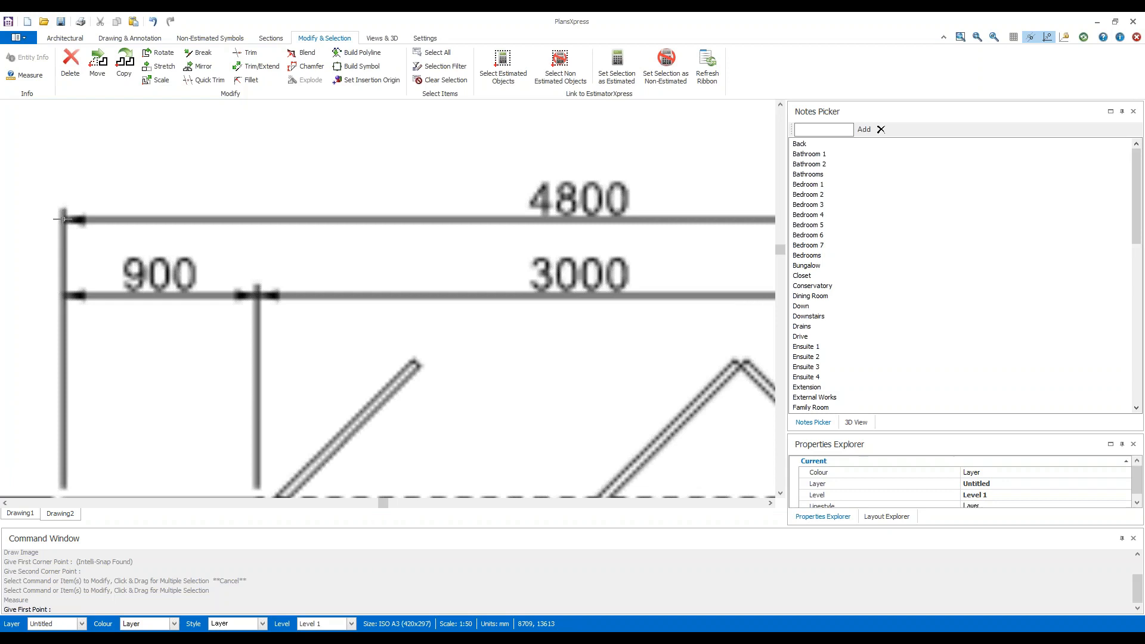
left_click(63, 219)
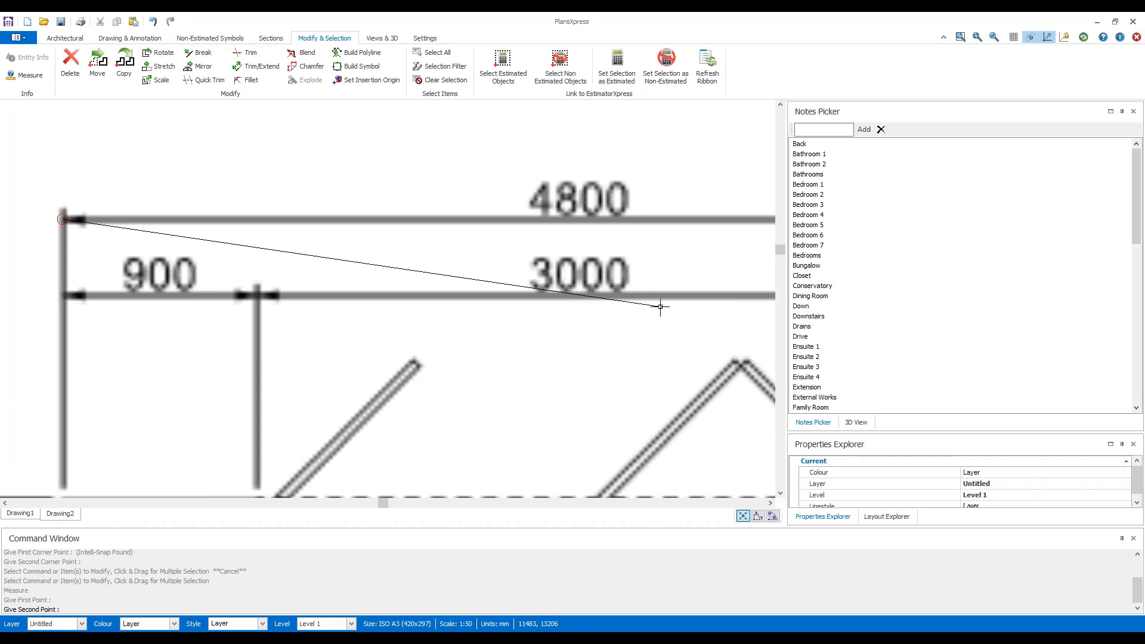
Complete the measurement at the right end of the 4800 dimension line, check the length, and close the measurement details.
scroll(656, 285, "down", 2)
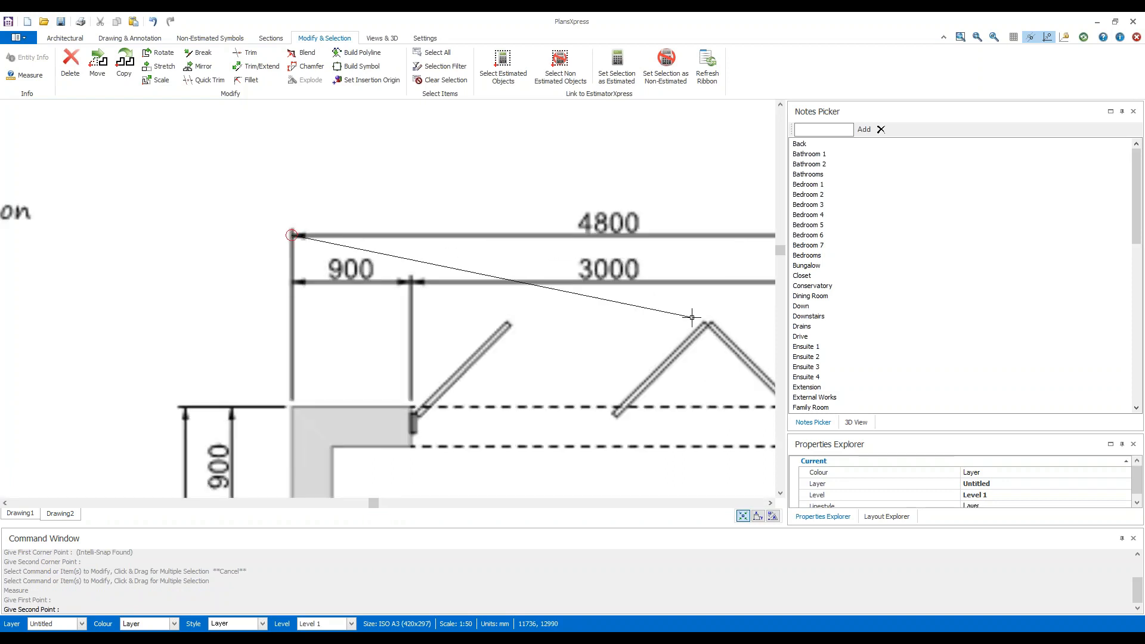
scroll(692, 317, "down", 1)
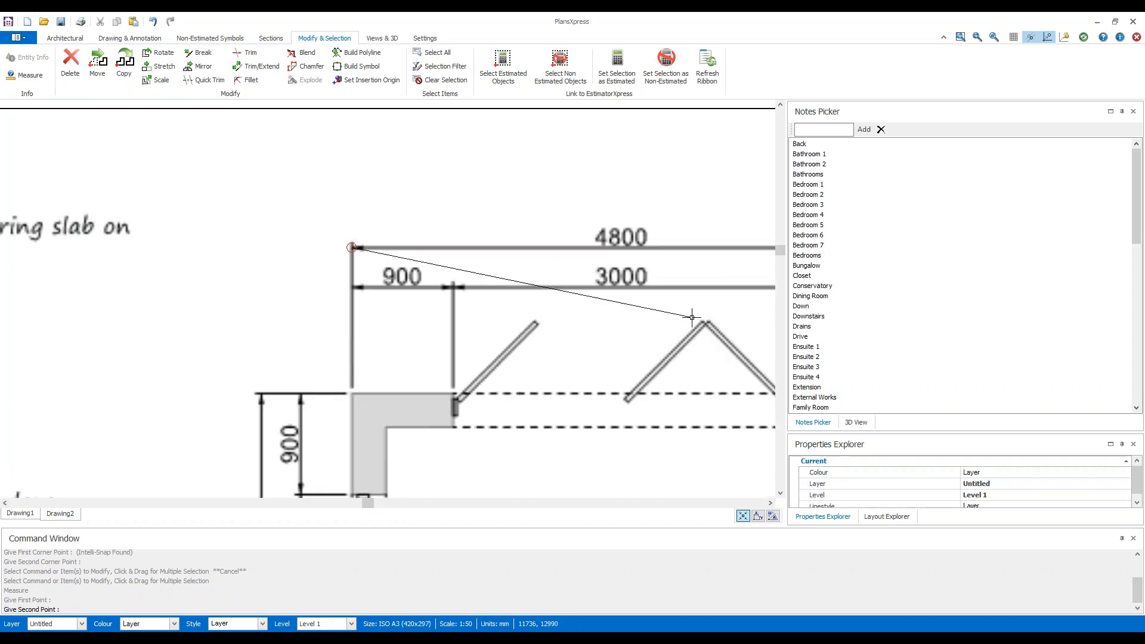
middle_click_drag(692, 318, 236, 303)
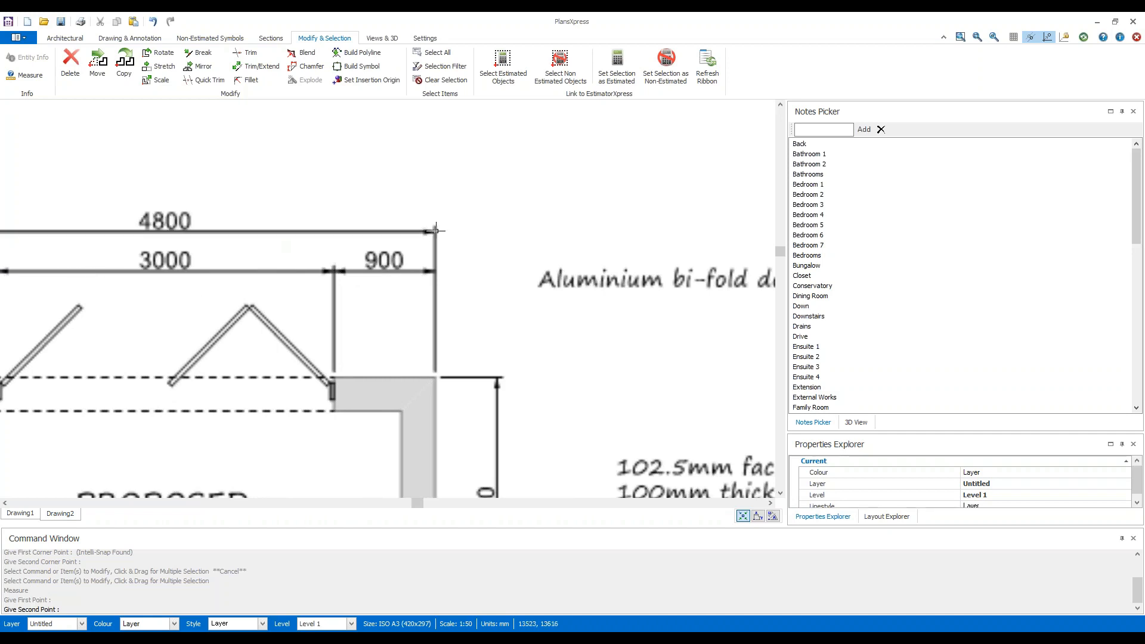
scroll(435, 230, "up", 5)
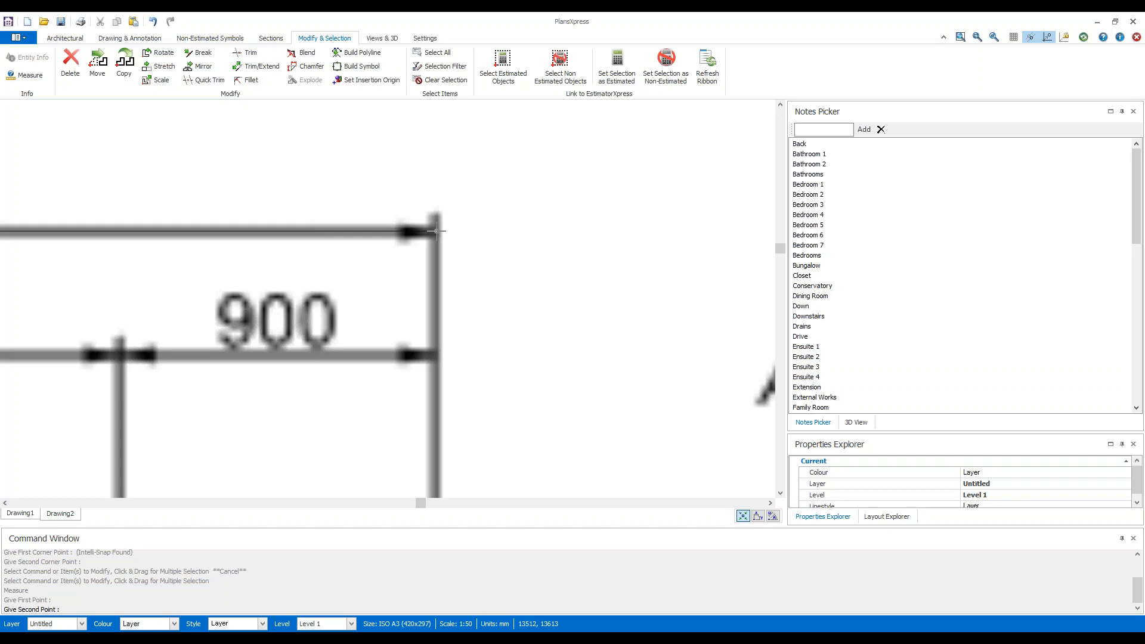
left_click(436, 230)
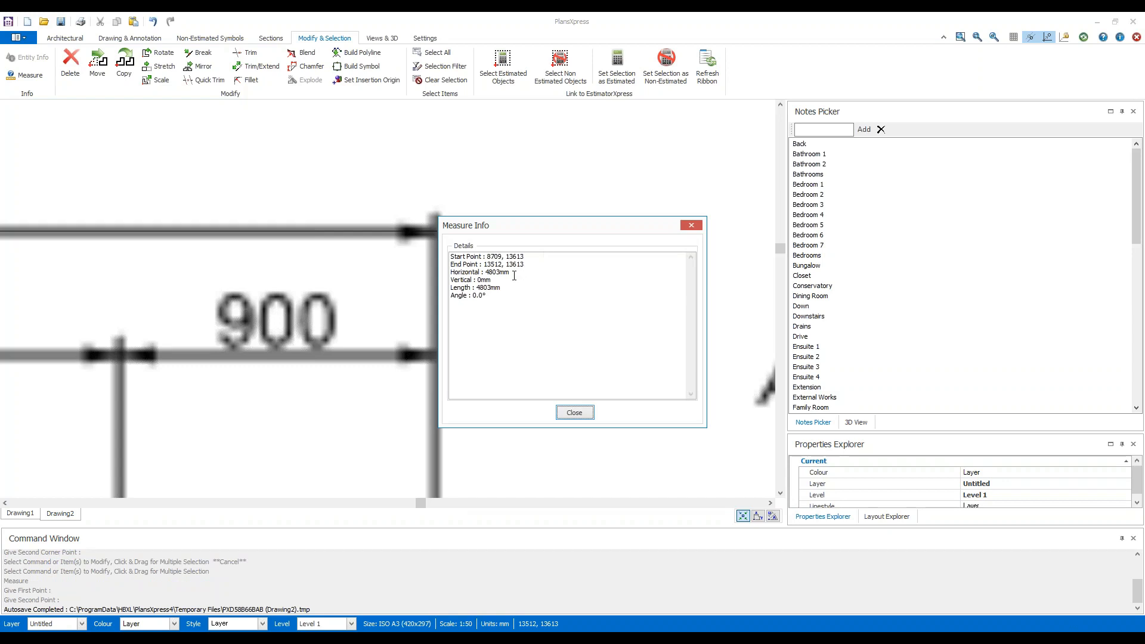
left_click_drag(500, 287, 450, 285)
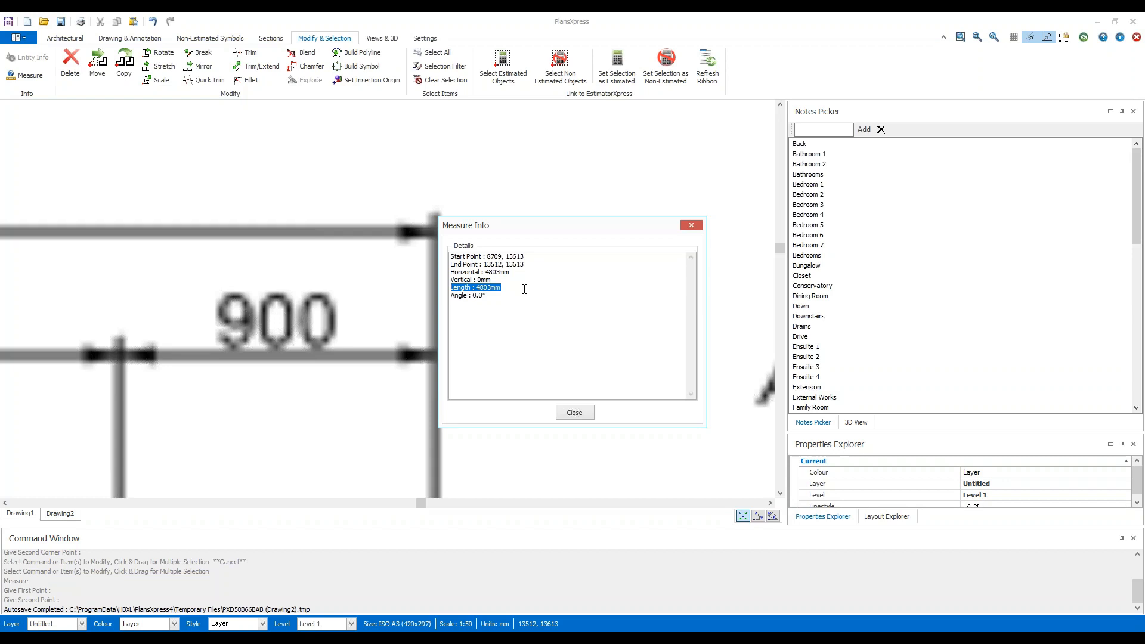
left_click(584, 415)
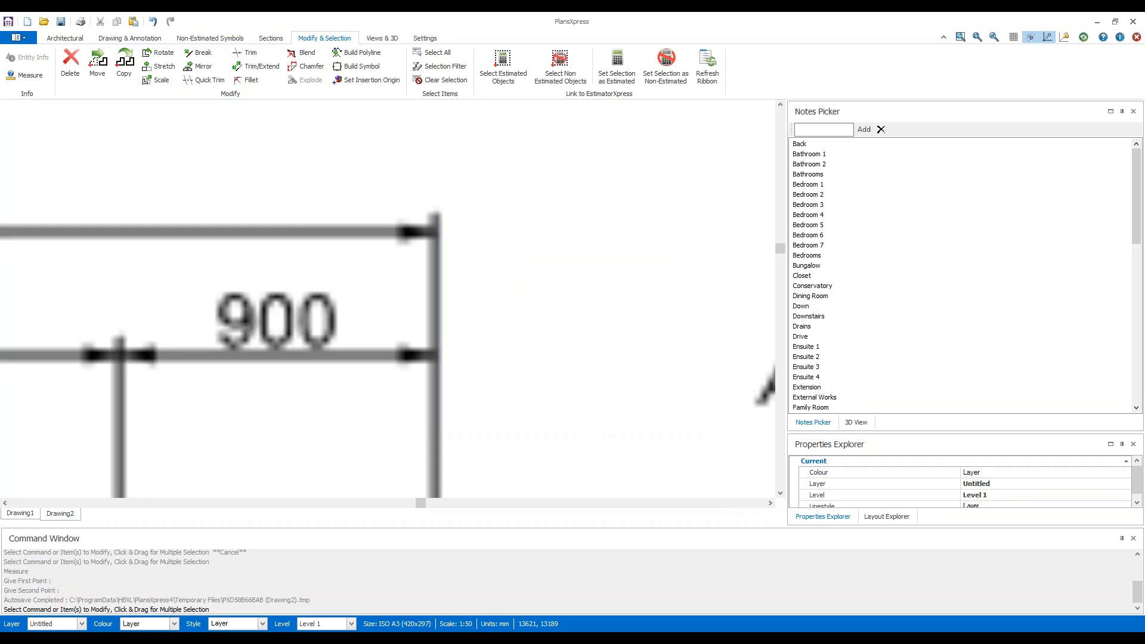
Switch to the browser to view the "Import and Scan in PlansXpress" help article, and return to the full-page drawing in PlansXpress.
scroll(196, 414, "down", 8)
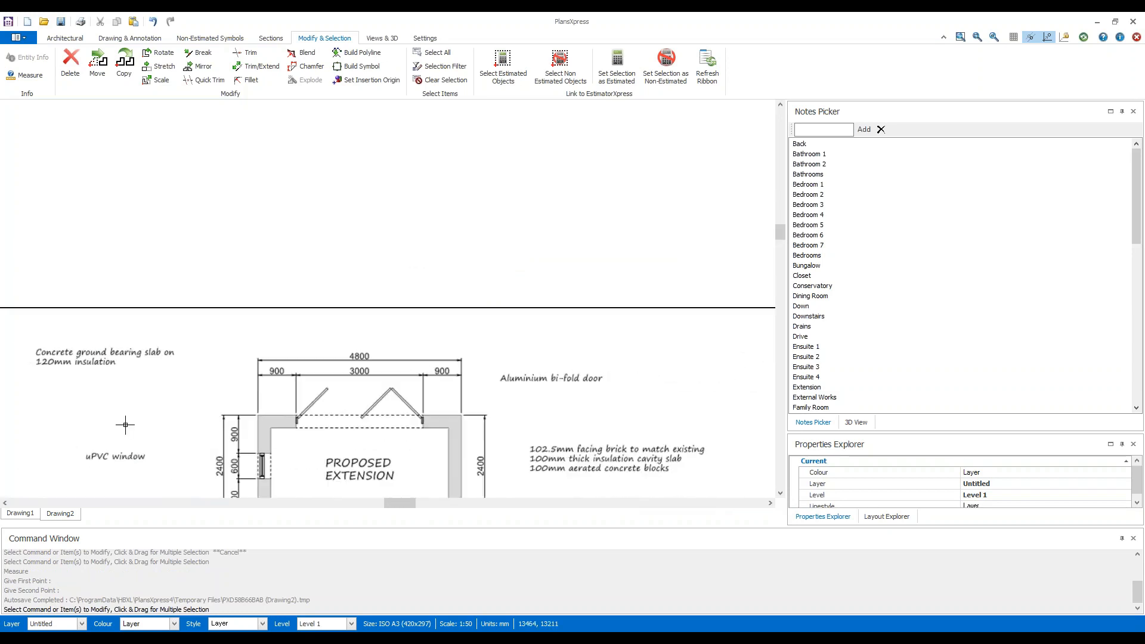
mouse_move(229, 428)
middle_mouse_down()
mouse_move(322, 282)
mouse_move(326, 245)
middle_mouse_up()
scroll(333, 260, "down", 1)
scroll(489, 330, "down", 1)
scroll(483, 344, "down", 1)
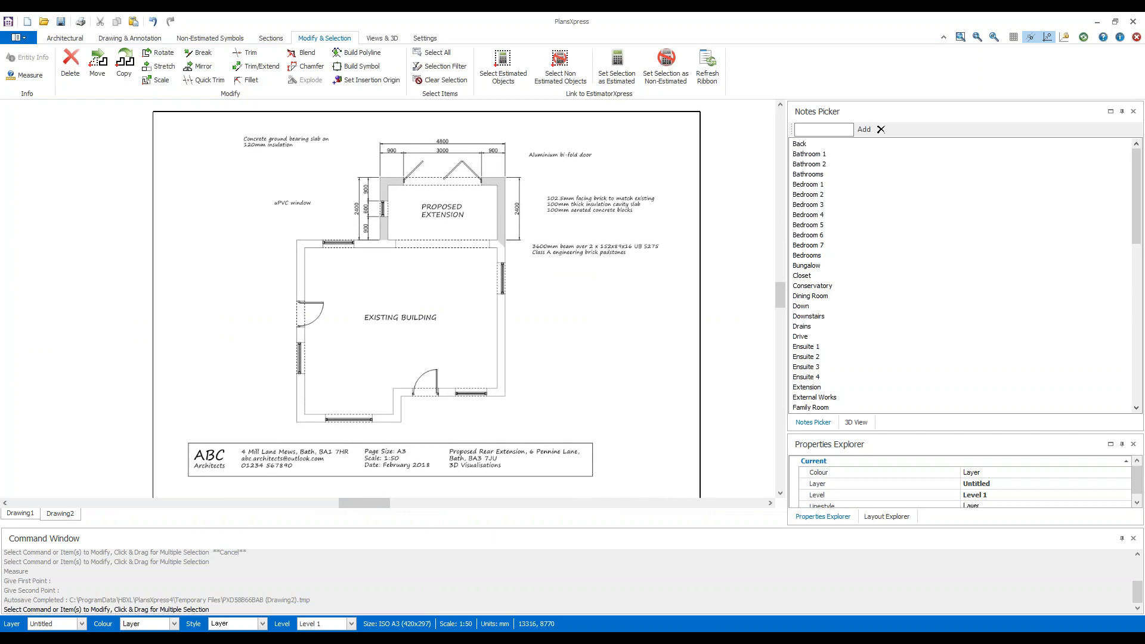
scroll(483, 345, "down", 1)
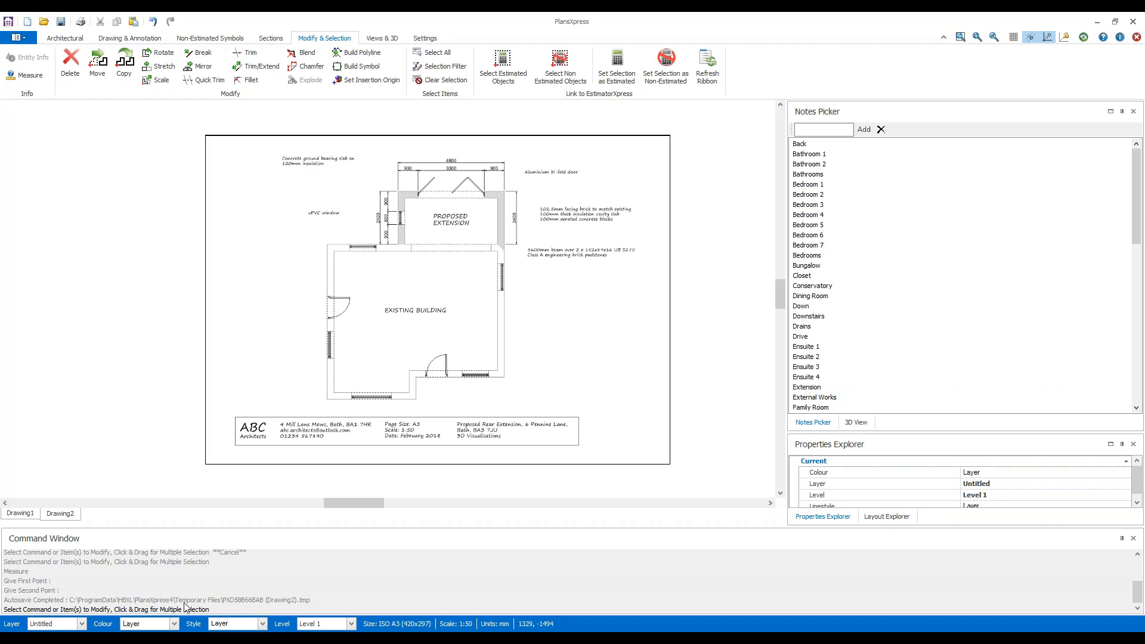
left_click(187, 640)
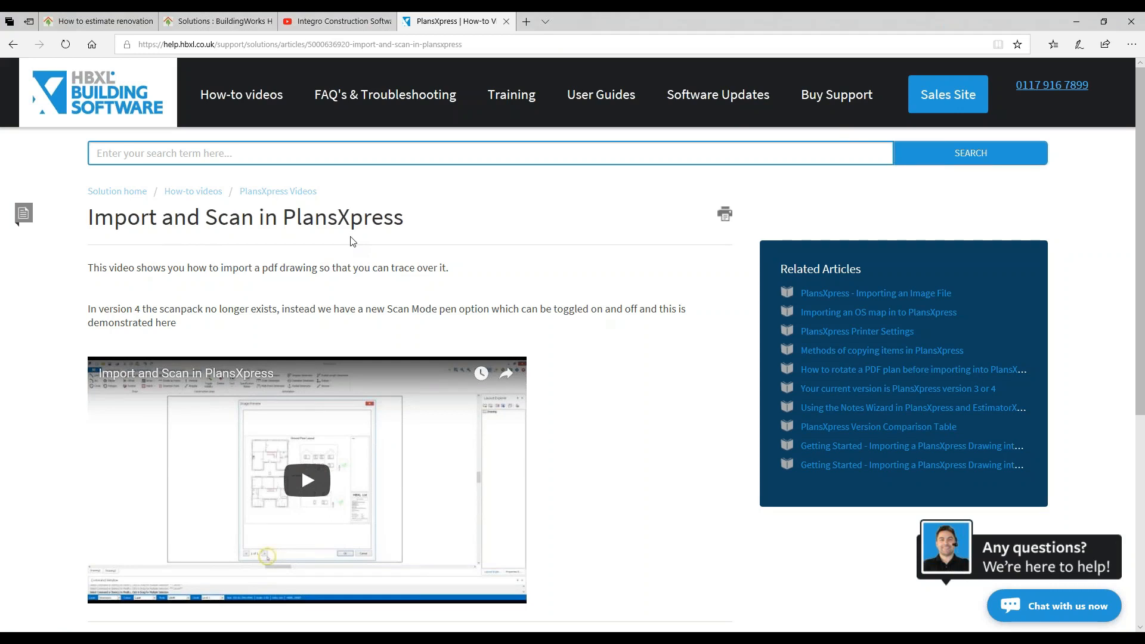
left_click(1076, 21)
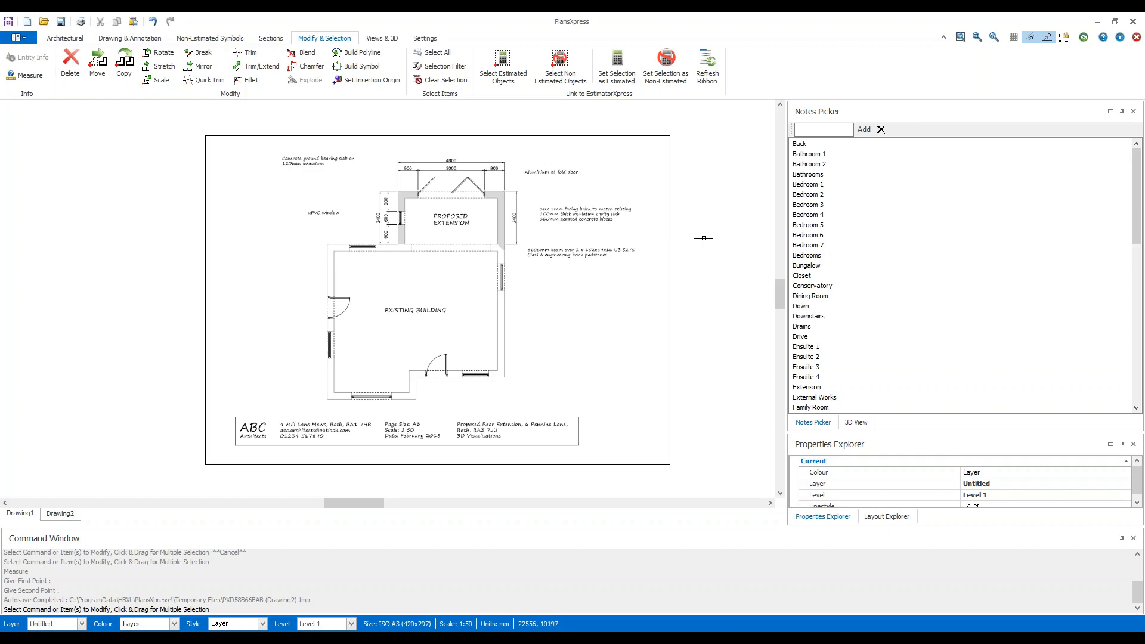
Set the pens' display option to Scan Mode, and apply the pen settings.
left_click(382, 39)
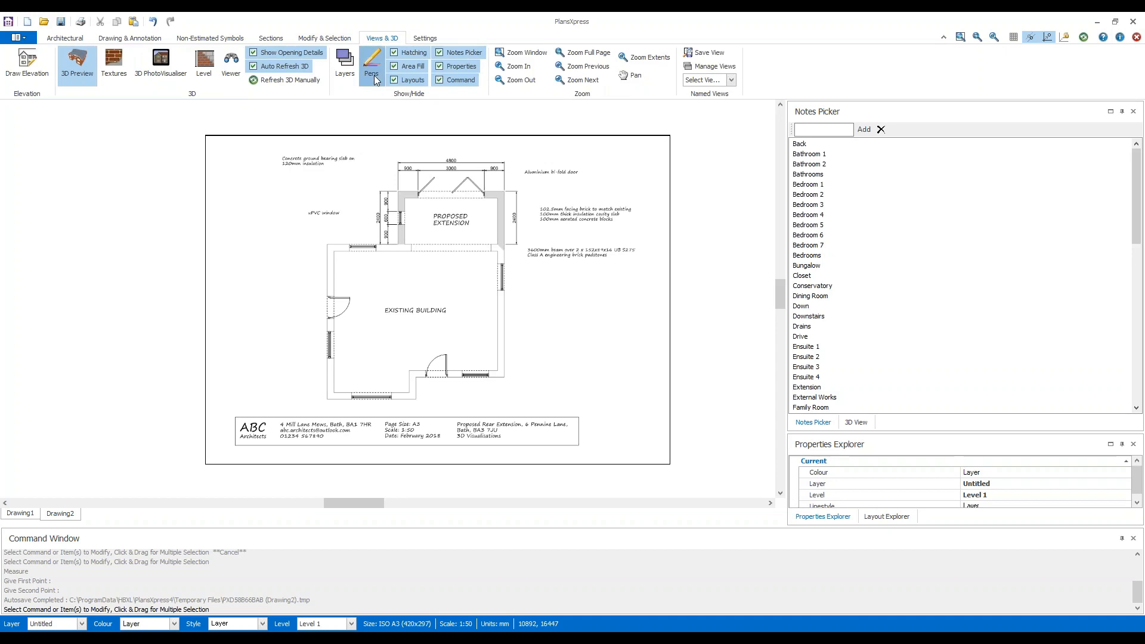
left_click(372, 65)
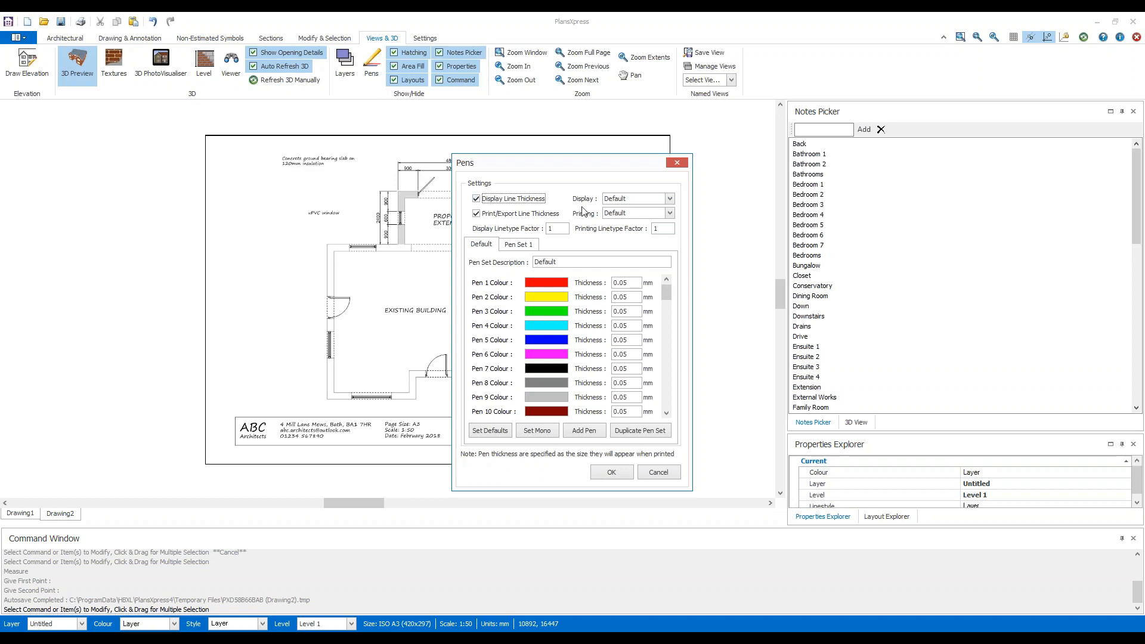
left_click(670, 200)
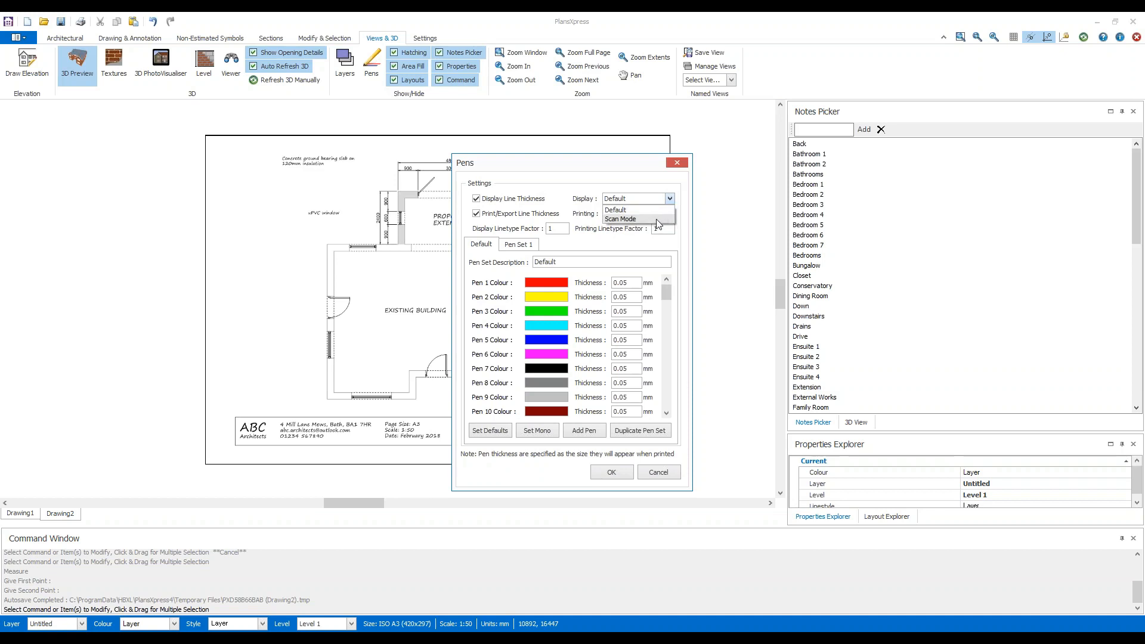
left_click(656, 219)
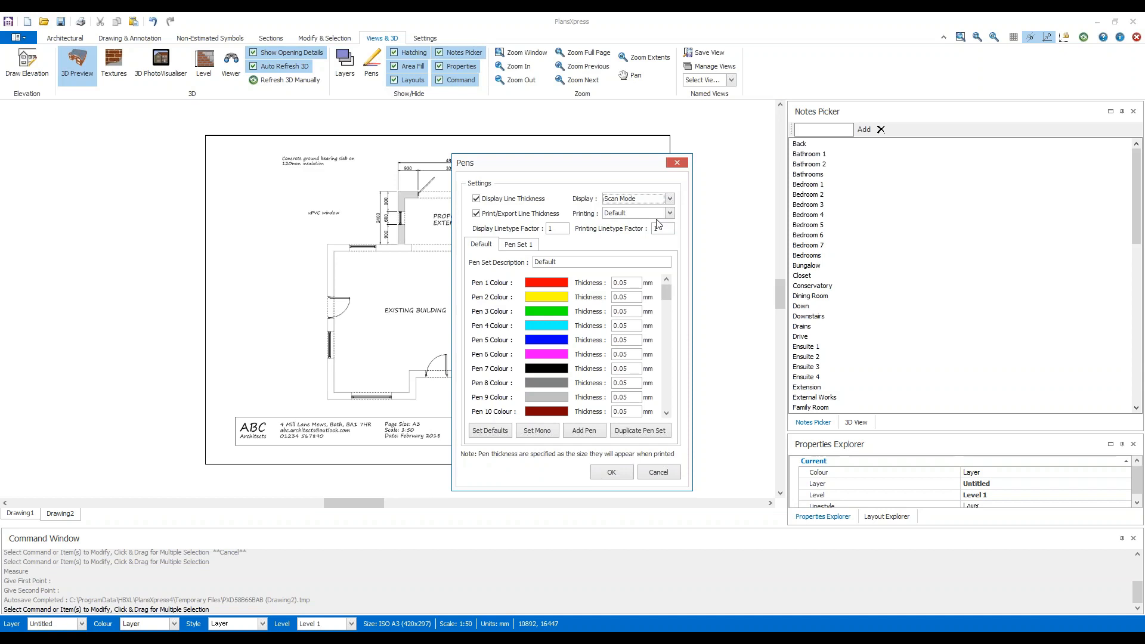
left_click(611, 473)
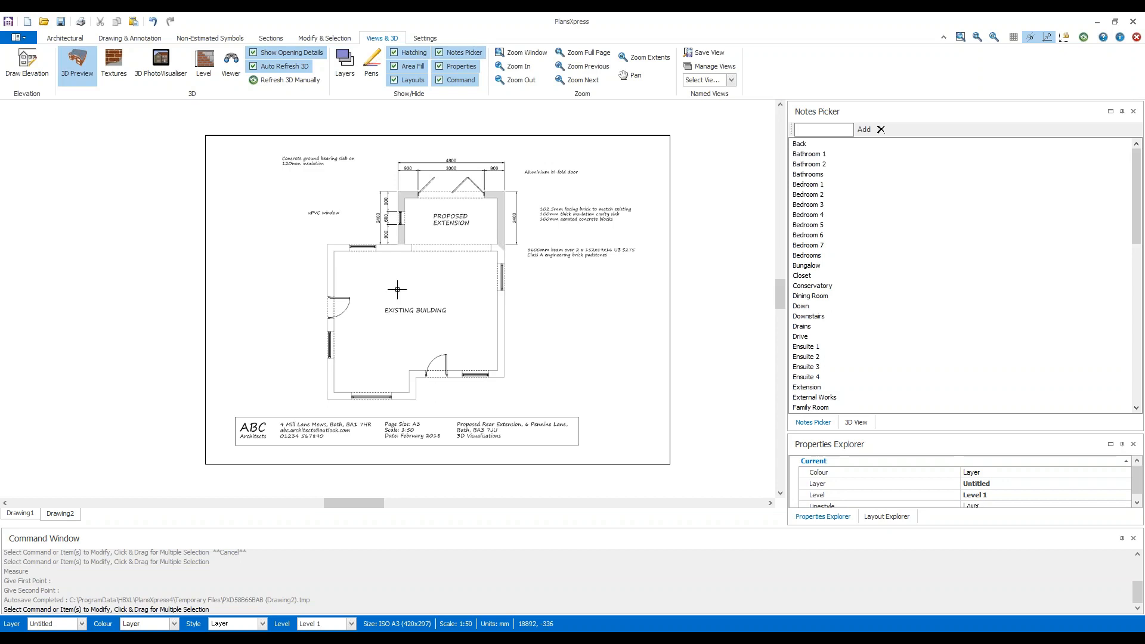
Place a vertical construction line on the outer face of the existing building's left wall.
left_click(146, 38)
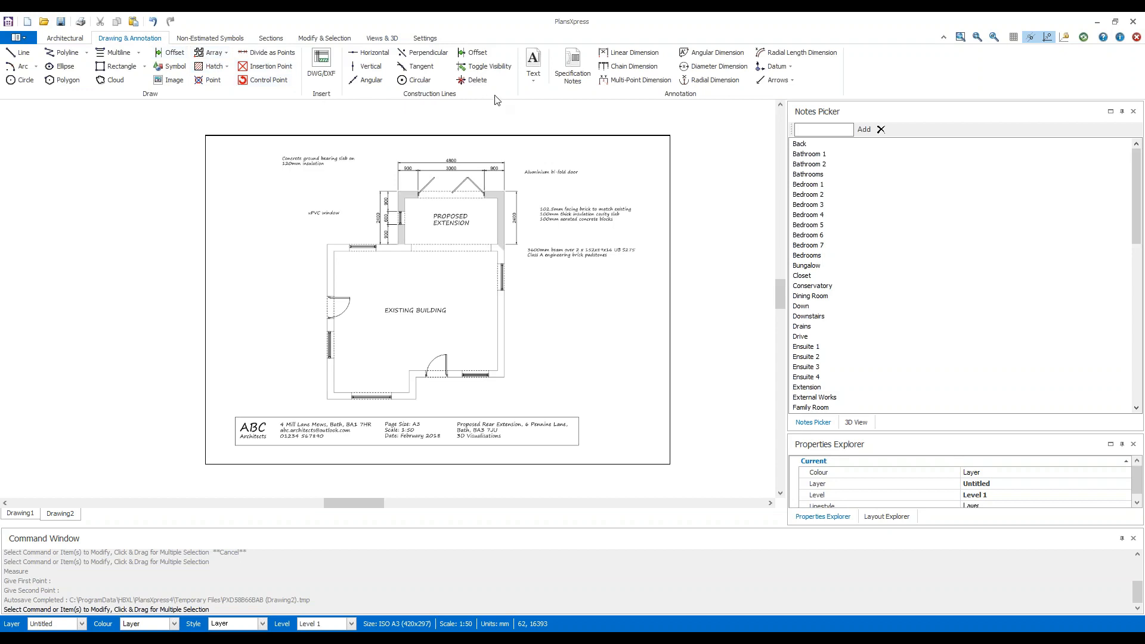
left_click(373, 66)
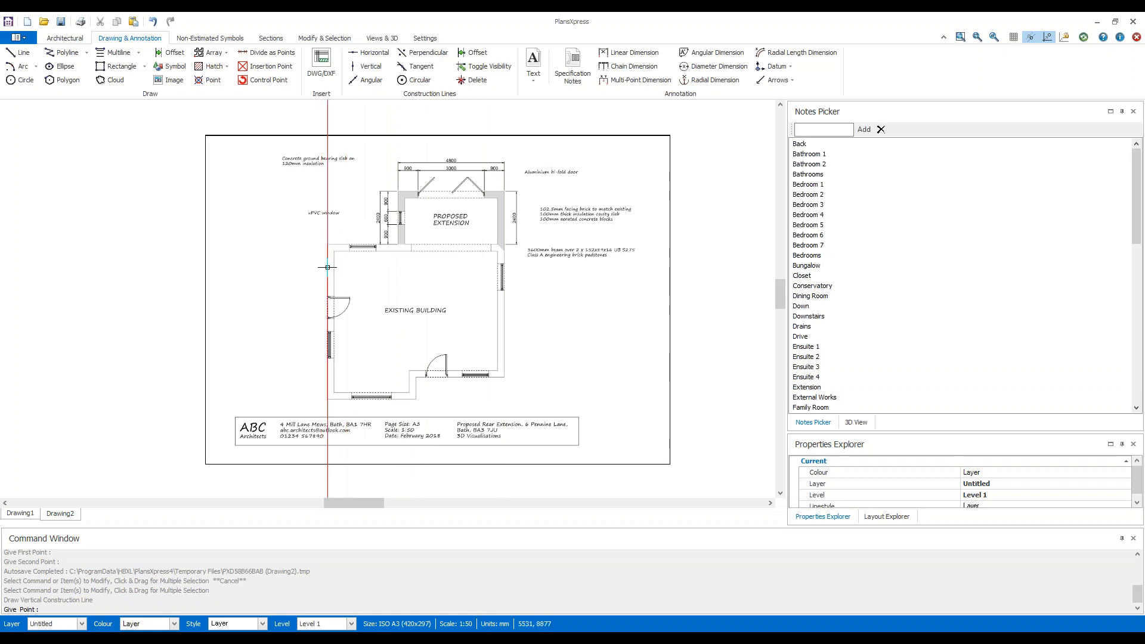
scroll(327, 267, "up", 5)
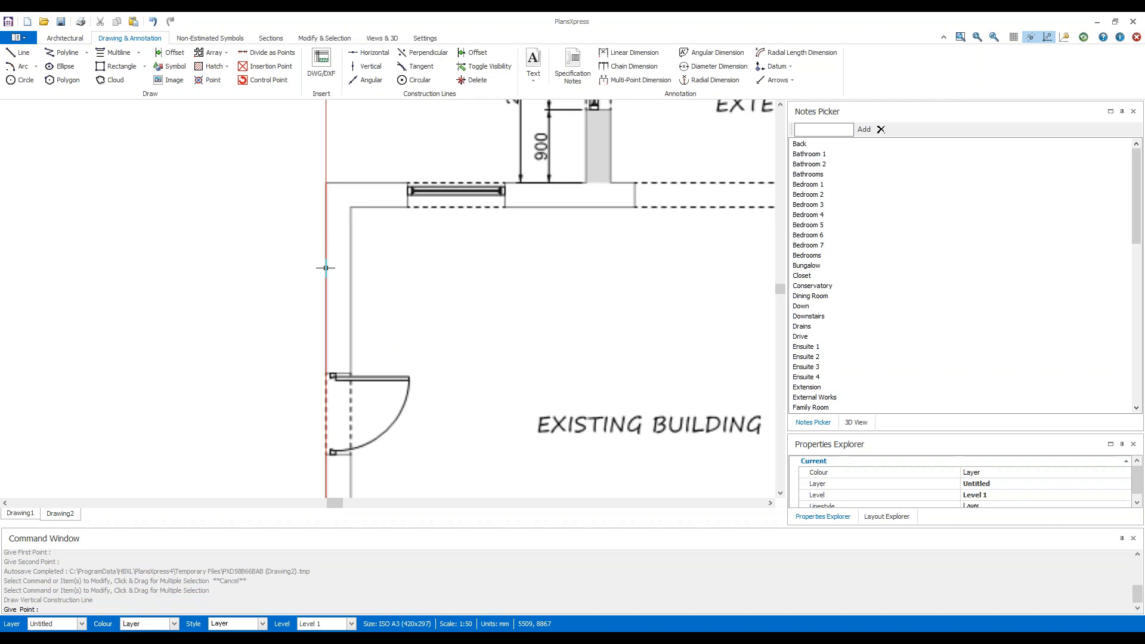
left_click(325, 268)
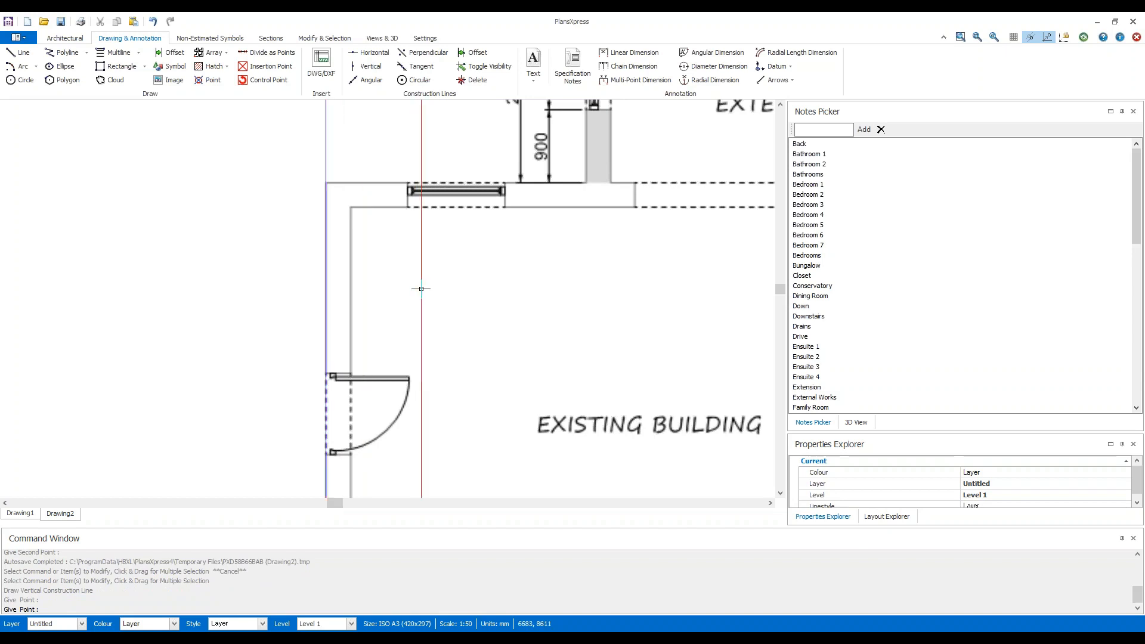
Place vertical construction lines on the outer faces of the proposed extension's left and right walls.
scroll(421, 289, "down", 3)
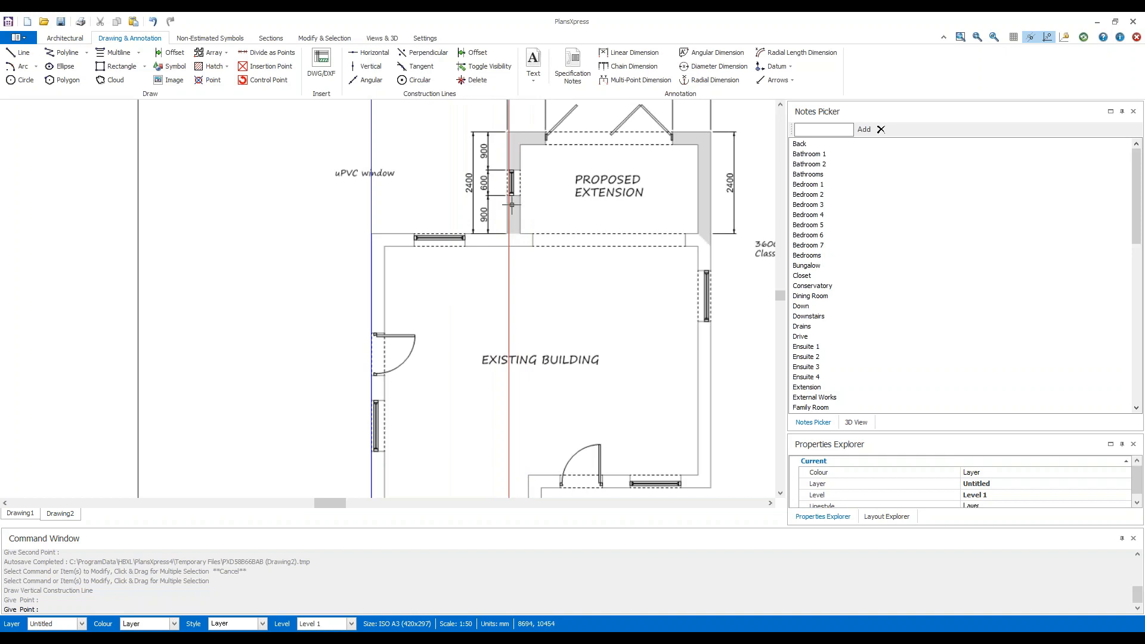
scroll(509, 212, "up", 3)
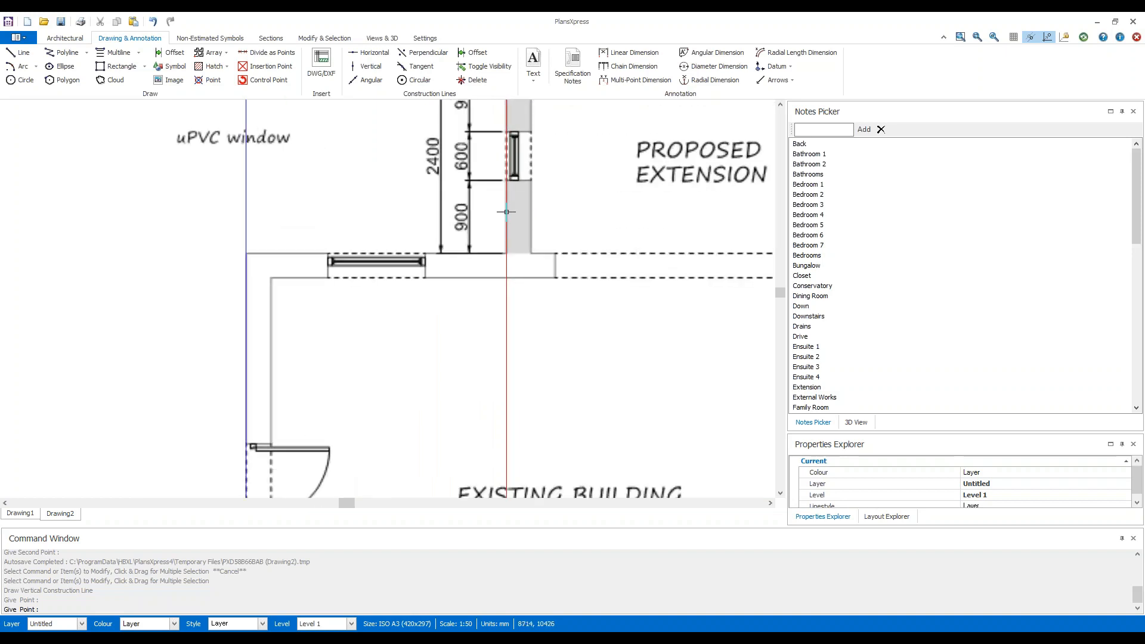
left_click(507, 212)
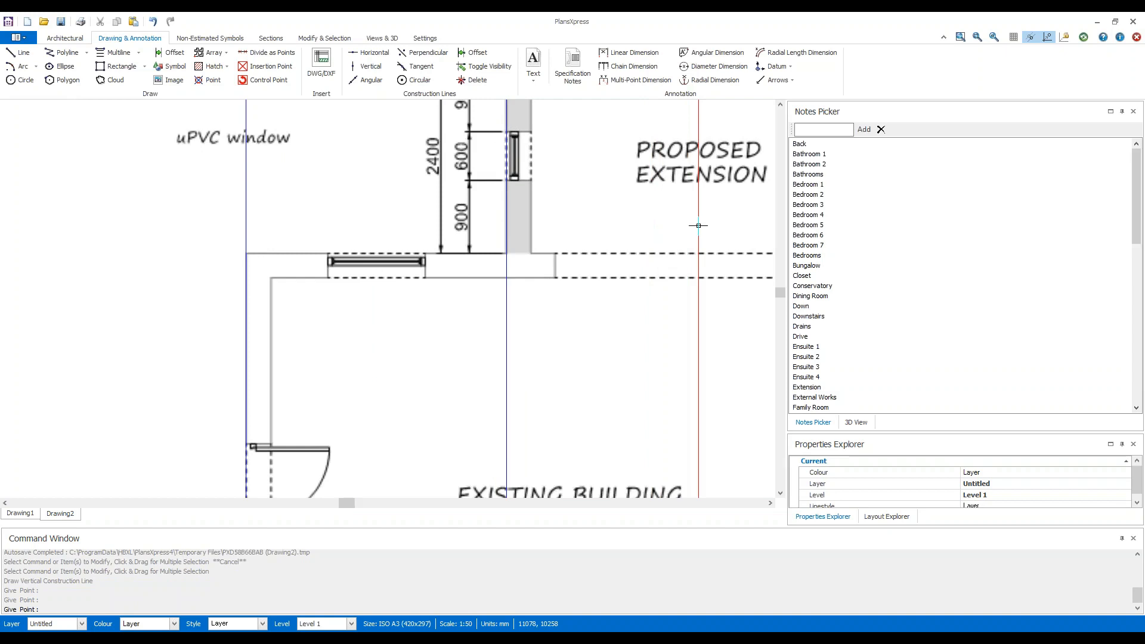
mouse_move(674, 225)
middle_mouse_down()
mouse_move(335, 248)
mouse_move(249, 319)
middle_mouse_up()
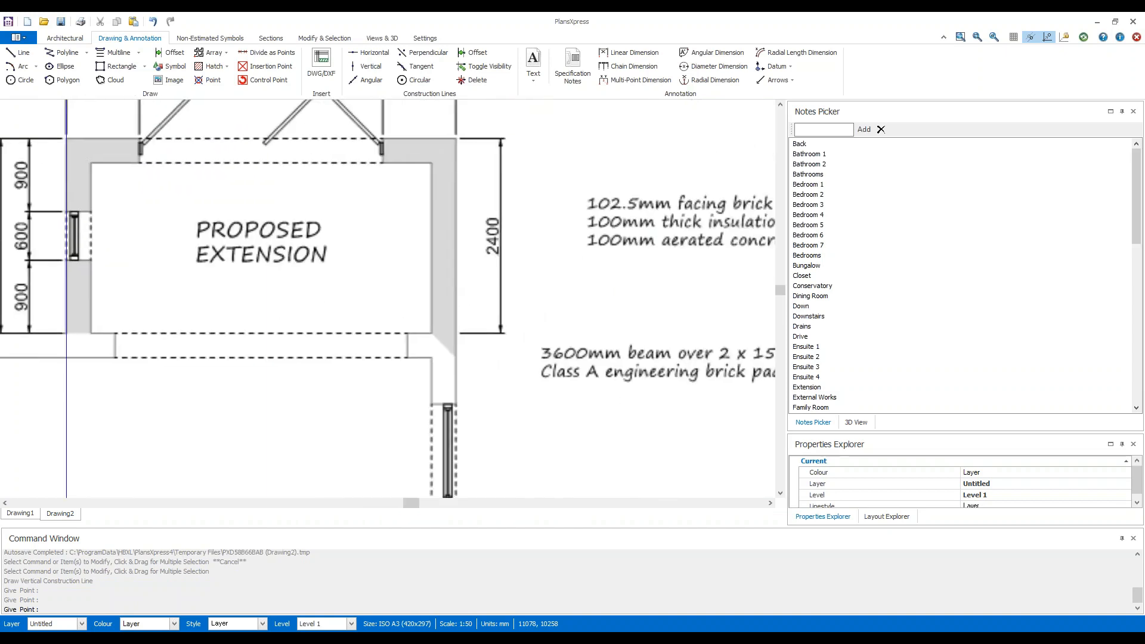
left_click(456, 268)
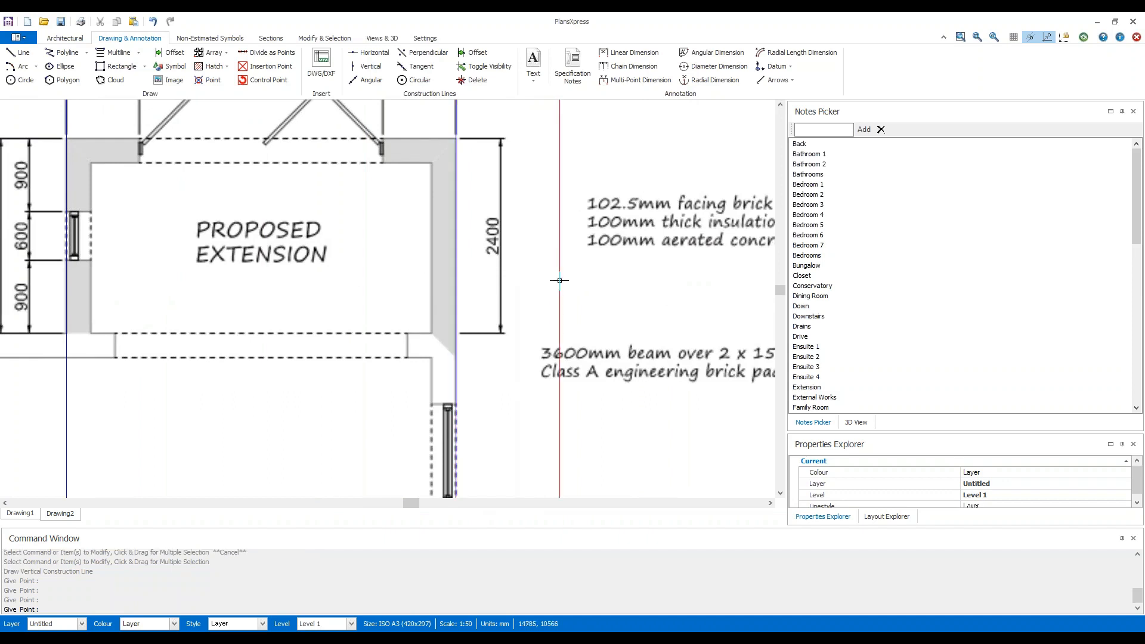
Place a horizontal construction line on the outer face of the extension's upper wall with the bi-fold door.
scroll(559, 281, "down", 3)
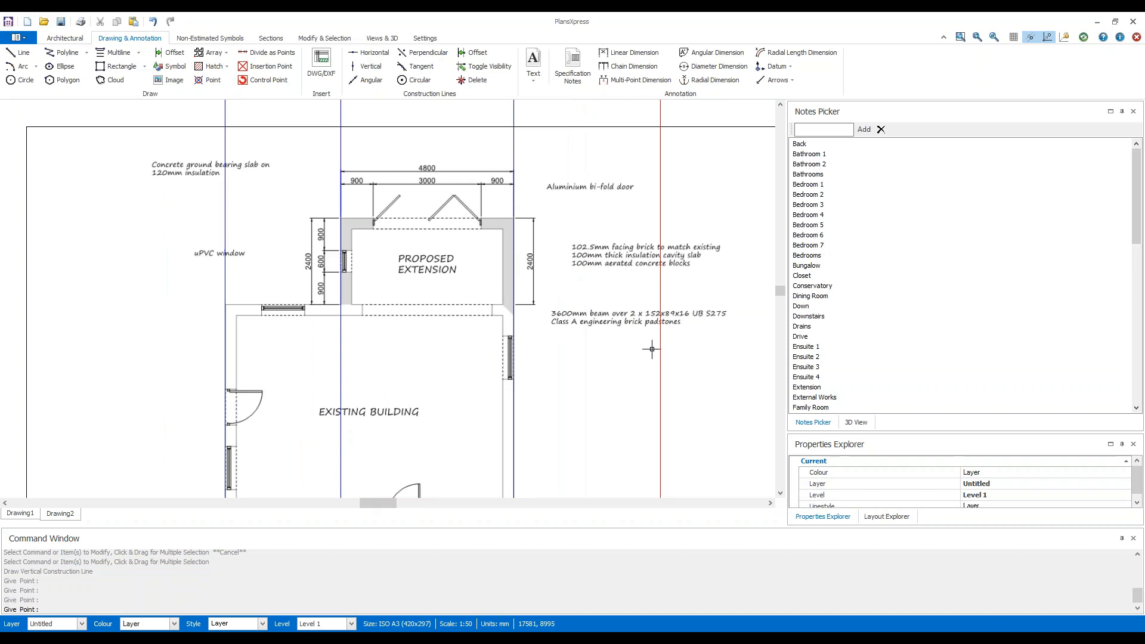
left_click(385, 57)
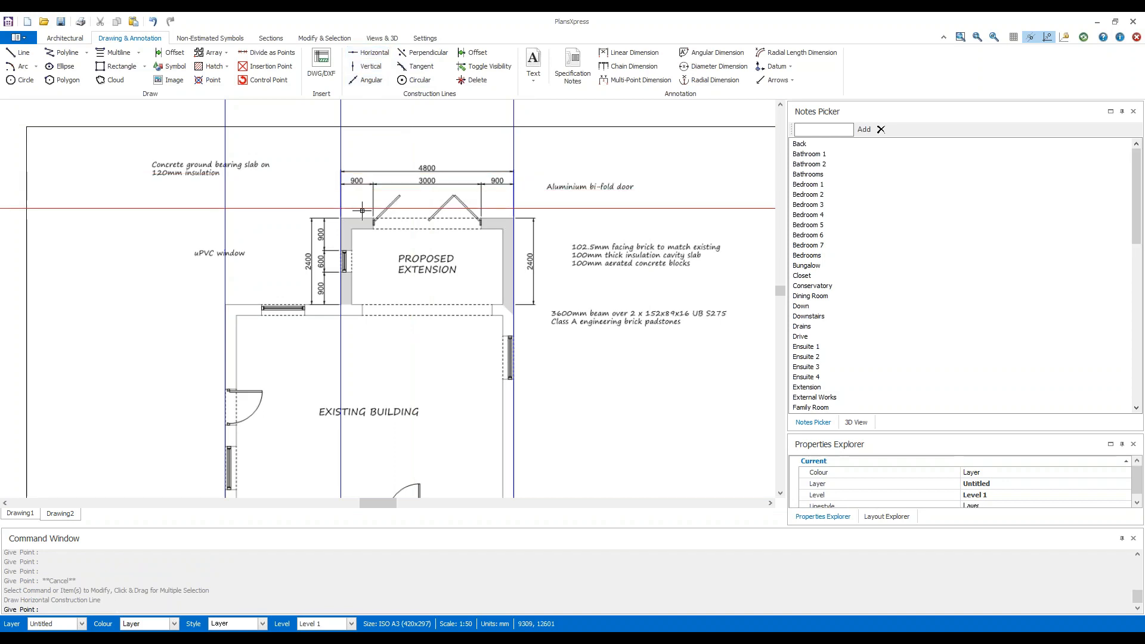
scroll(363, 222, "up", 3)
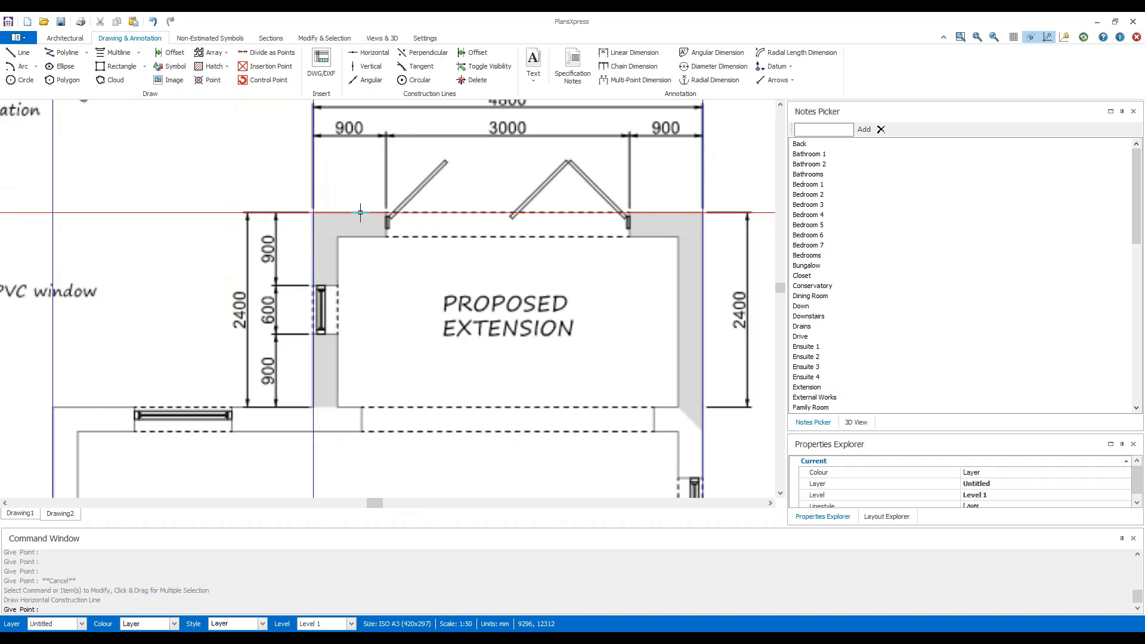
left_click(360, 212)
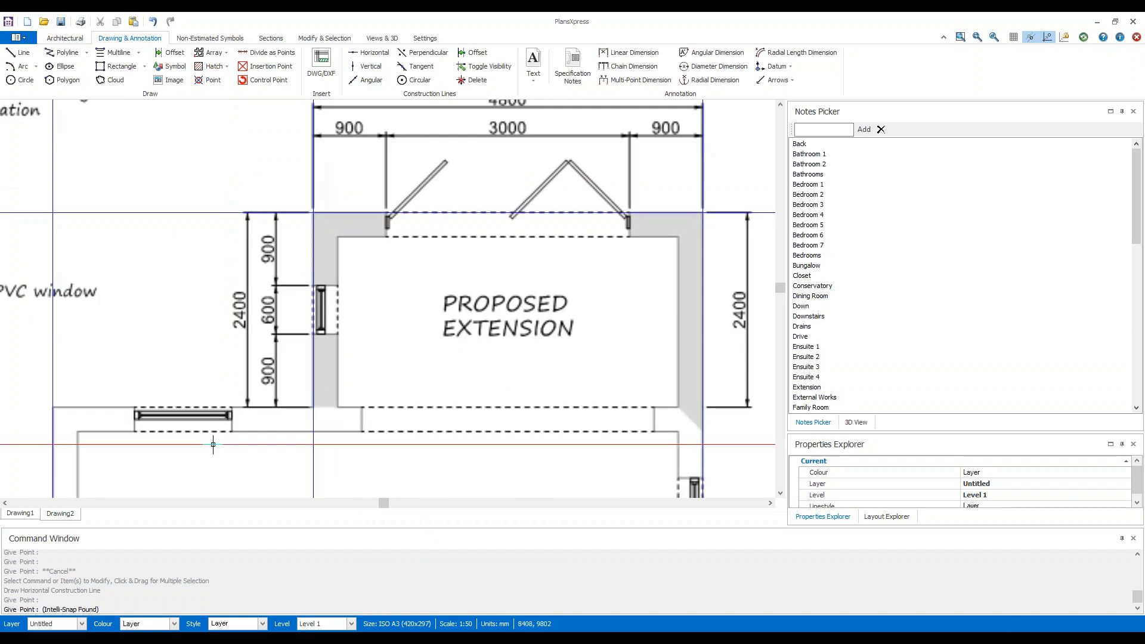
Place a horizontal construction line on the existing building's upper outer wall face where it meets the extension, and end the command.
scroll(215, 442, "up", 2)
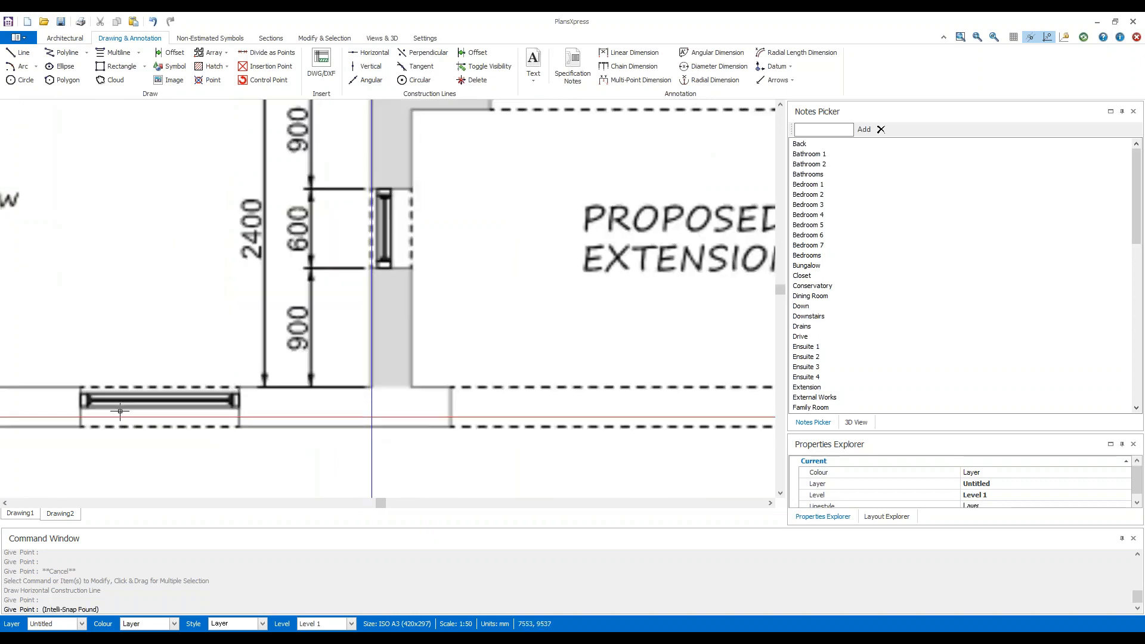
left_click(58, 388)
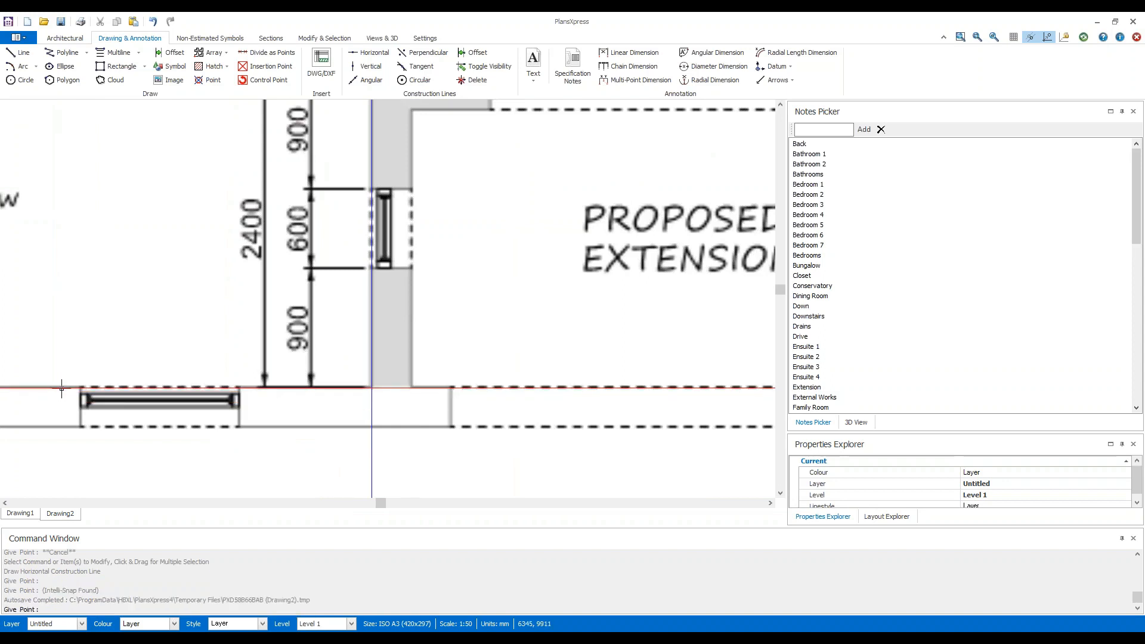
scroll(630, 328, "down", 1)
scroll(631, 329, "down", 1)
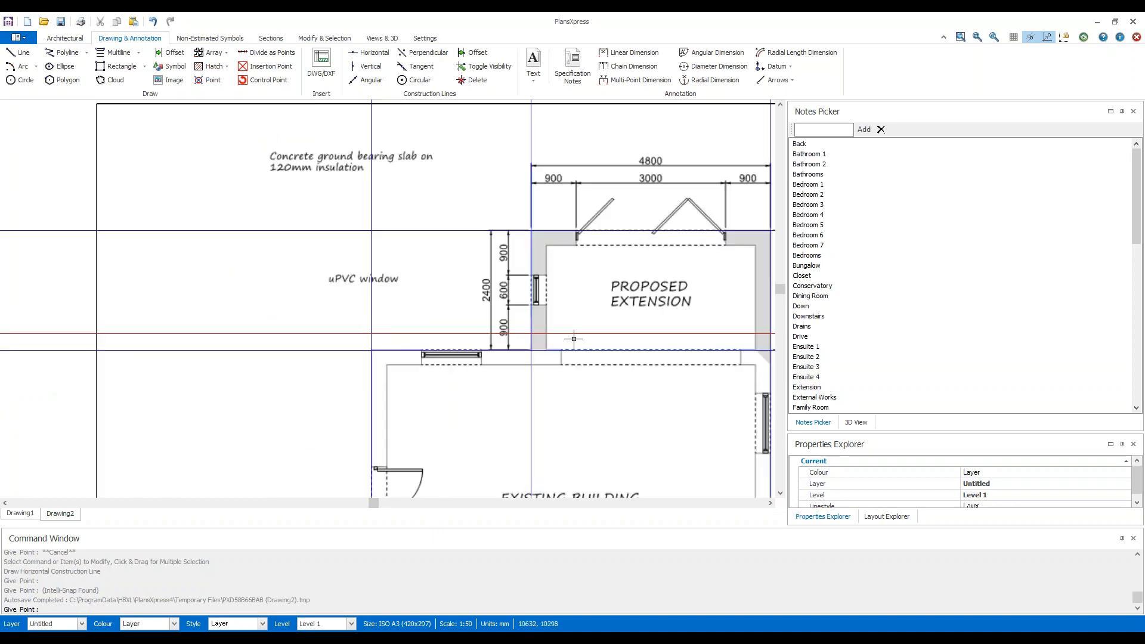
middle_click_drag(573, 394, 407, 338)
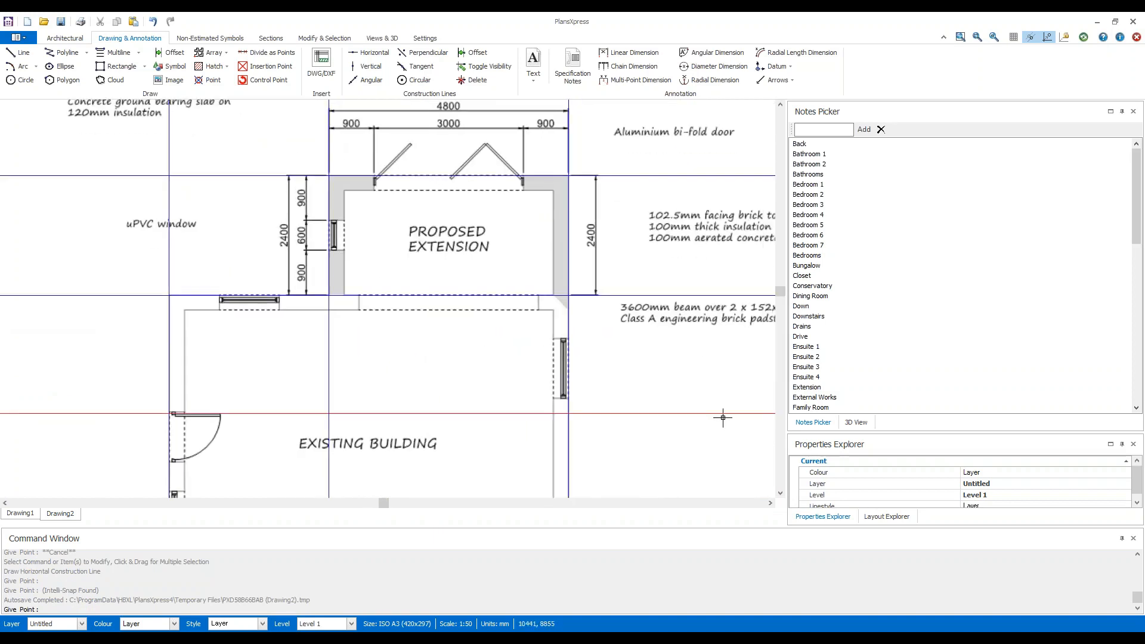
scroll(723, 417, "down", 1)
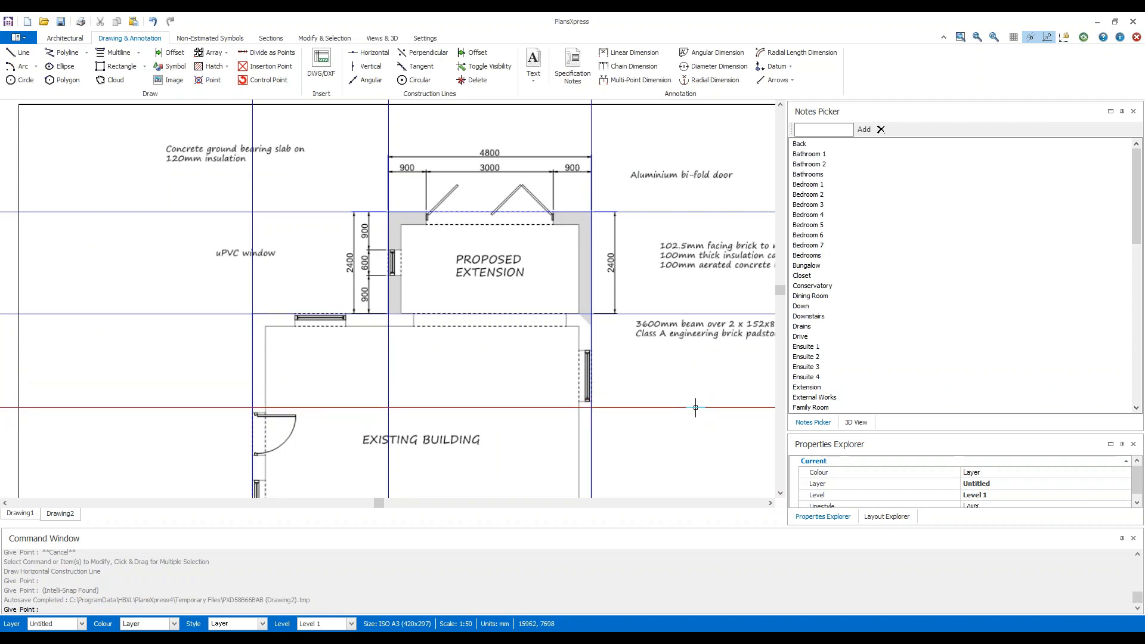
key("Escape")
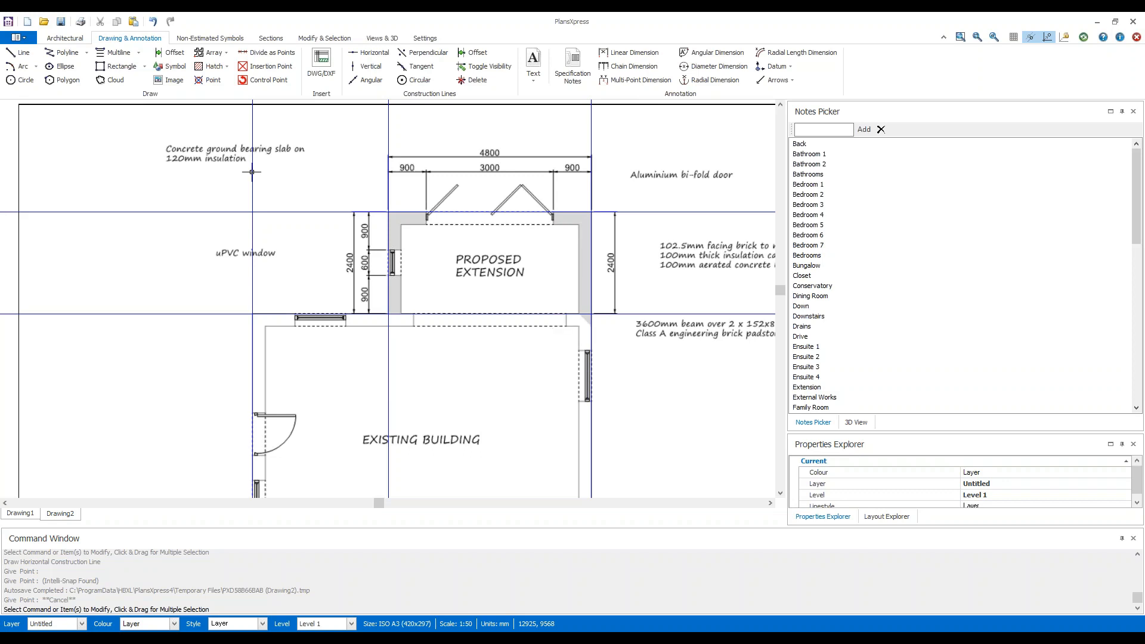
Start an external Brick and Block Cavity Wall of type "Ground floor cavity wall for 2.325 high floor to joist height (Single storey)".
left_click(71, 40)
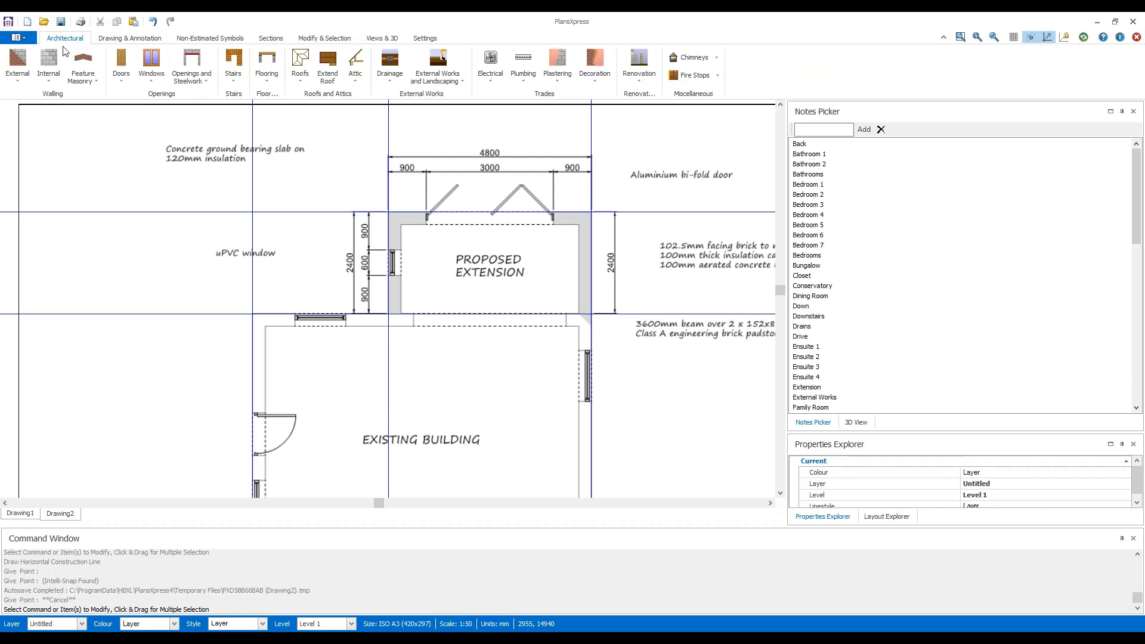
left_click(21, 83)
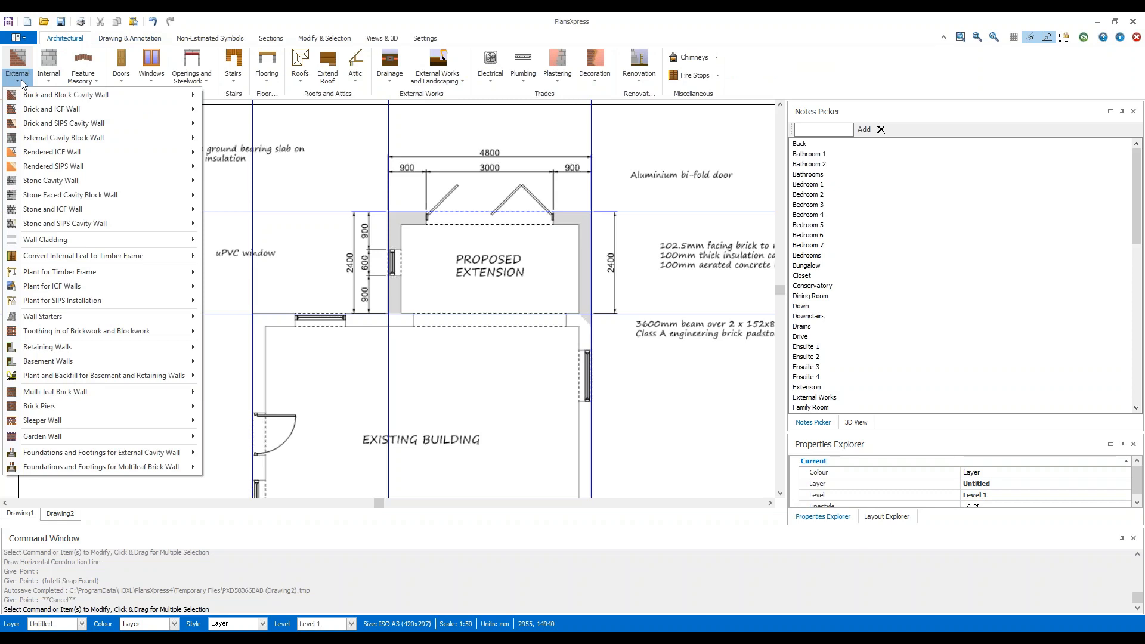
mouse_move(134, 101)
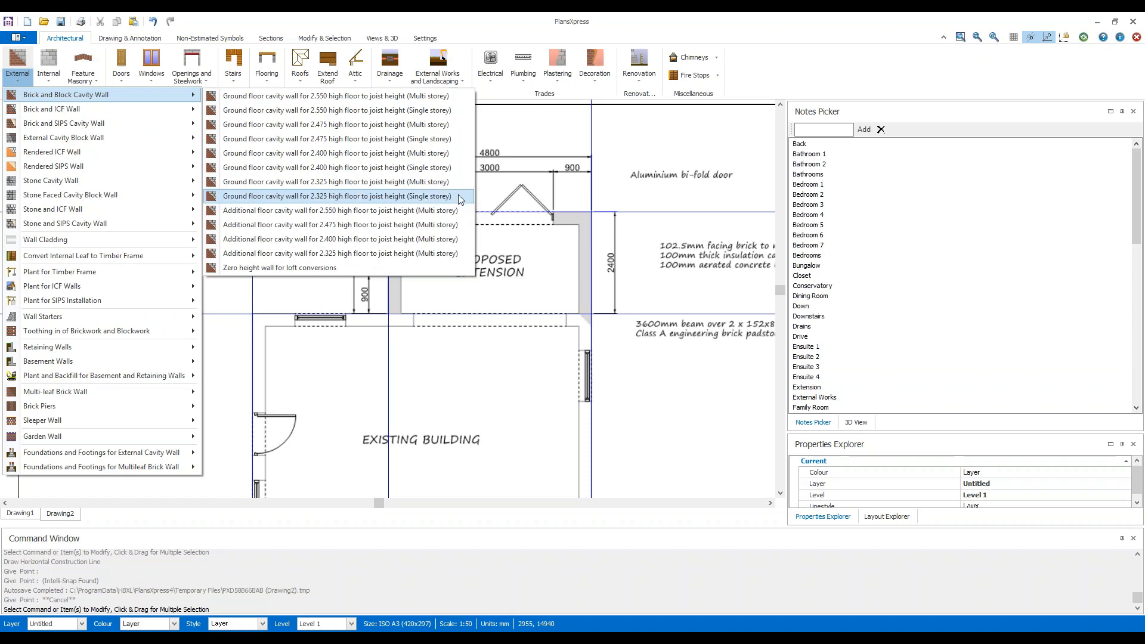
key("Escape")
key("Escape")
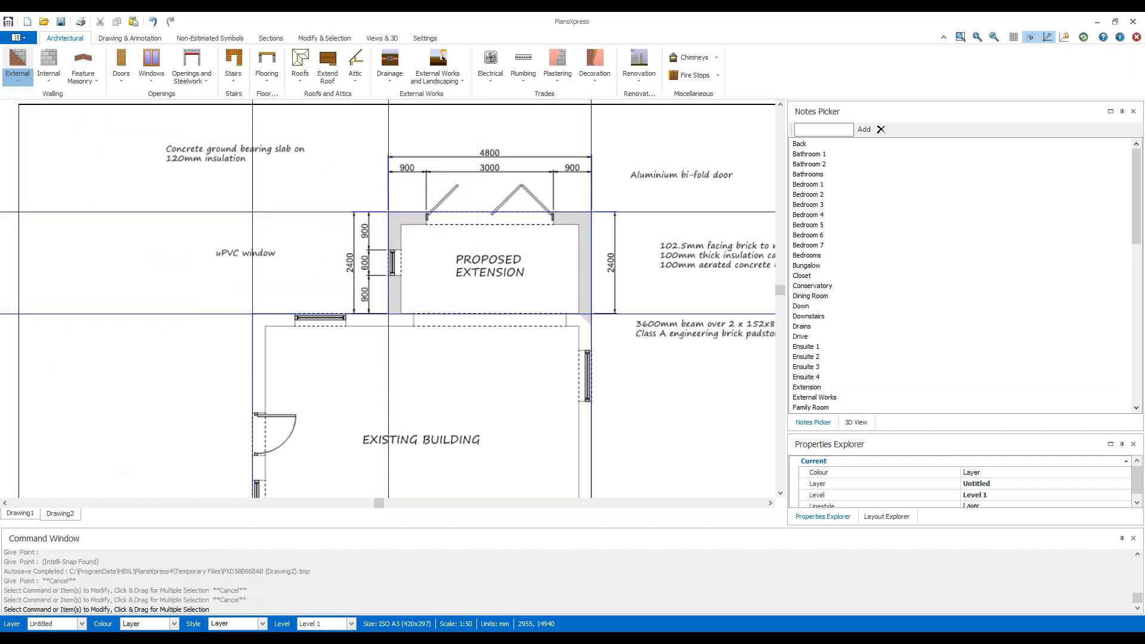
left_click(17, 62)
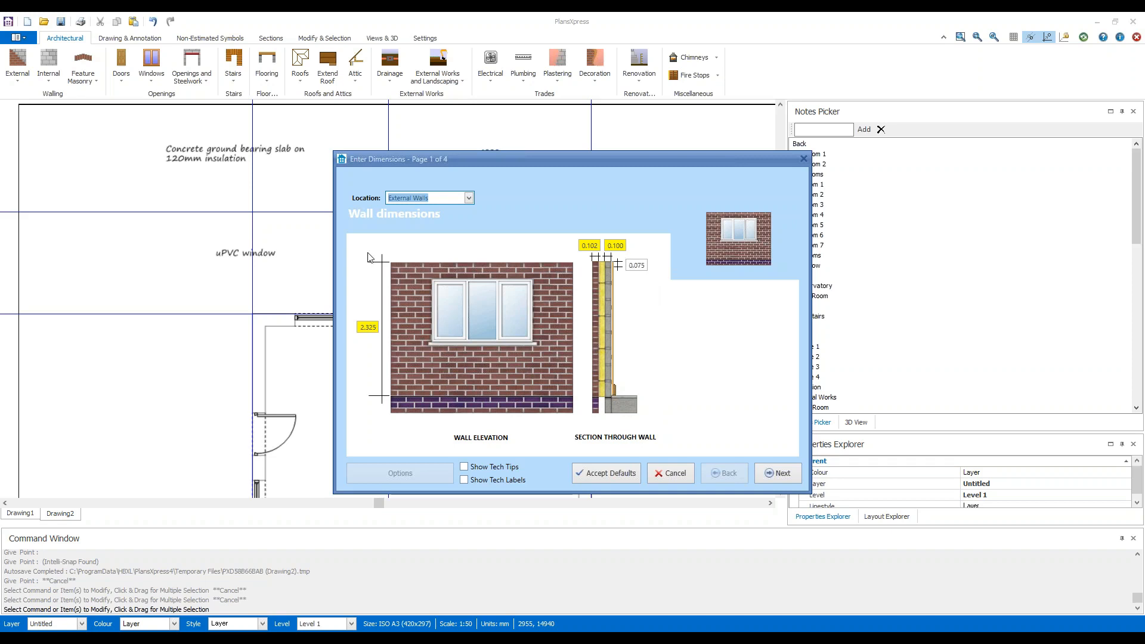
Review the height, leaf thicknesses and coursing block height, enable Show Tech Tips, and accept the wall dimensions unchanged.
left_click(371, 328)
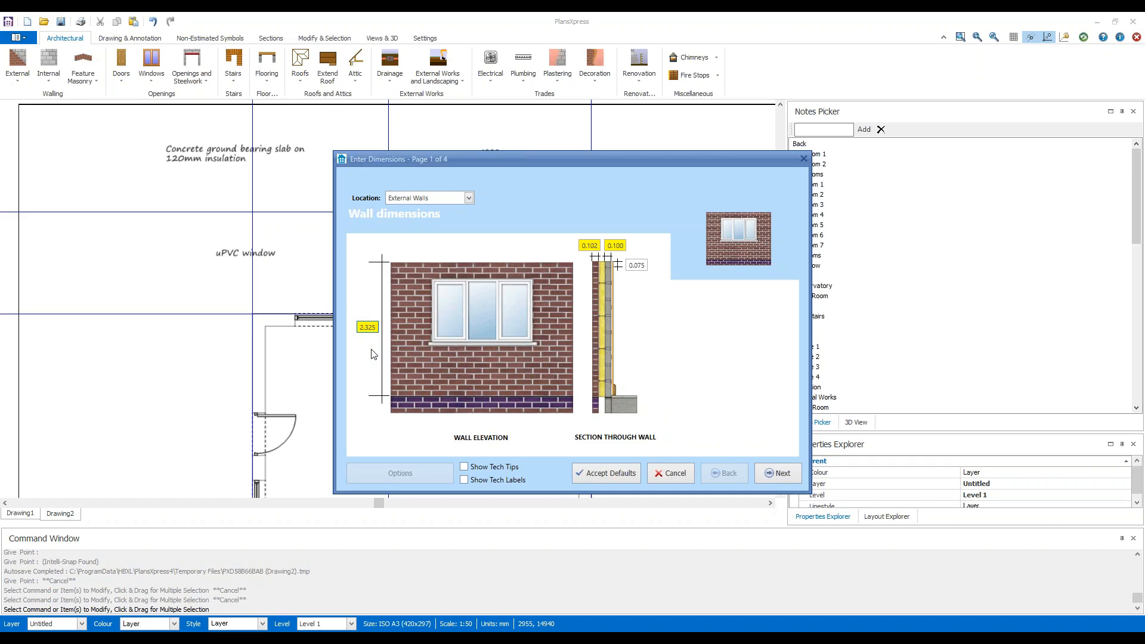
key("Tab")
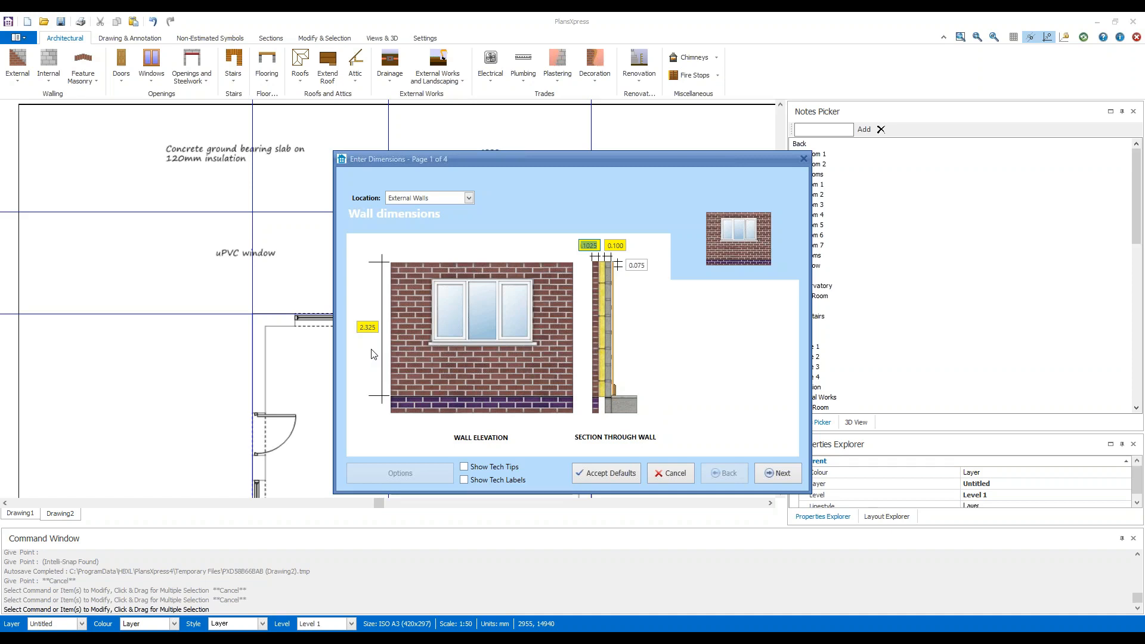
key("Tab")
key("Tab")
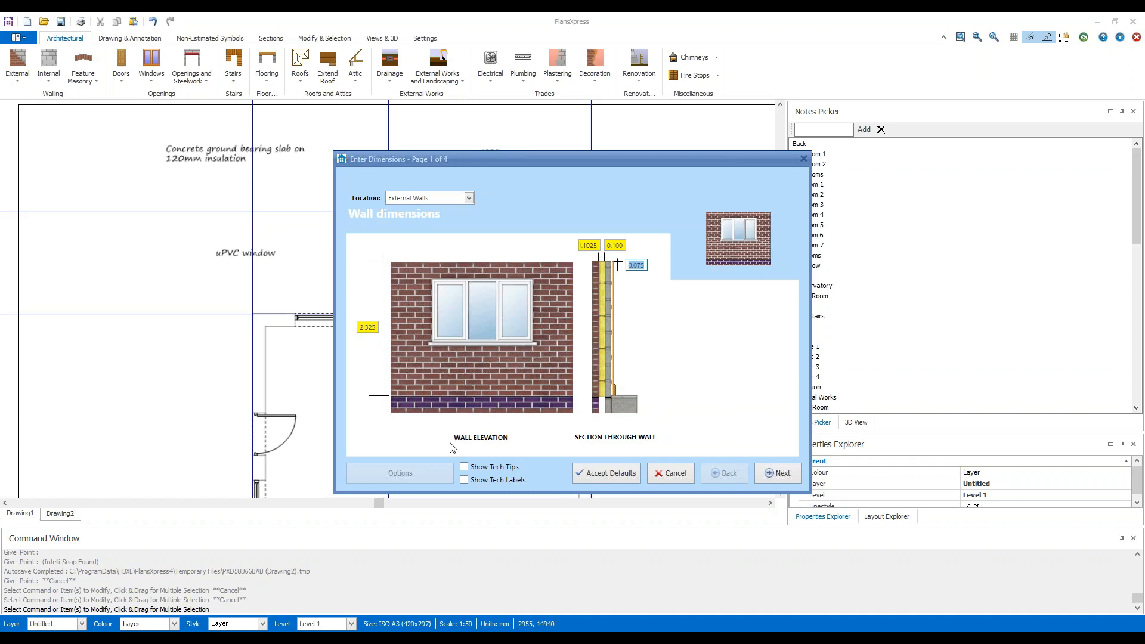
left_click(500, 468)
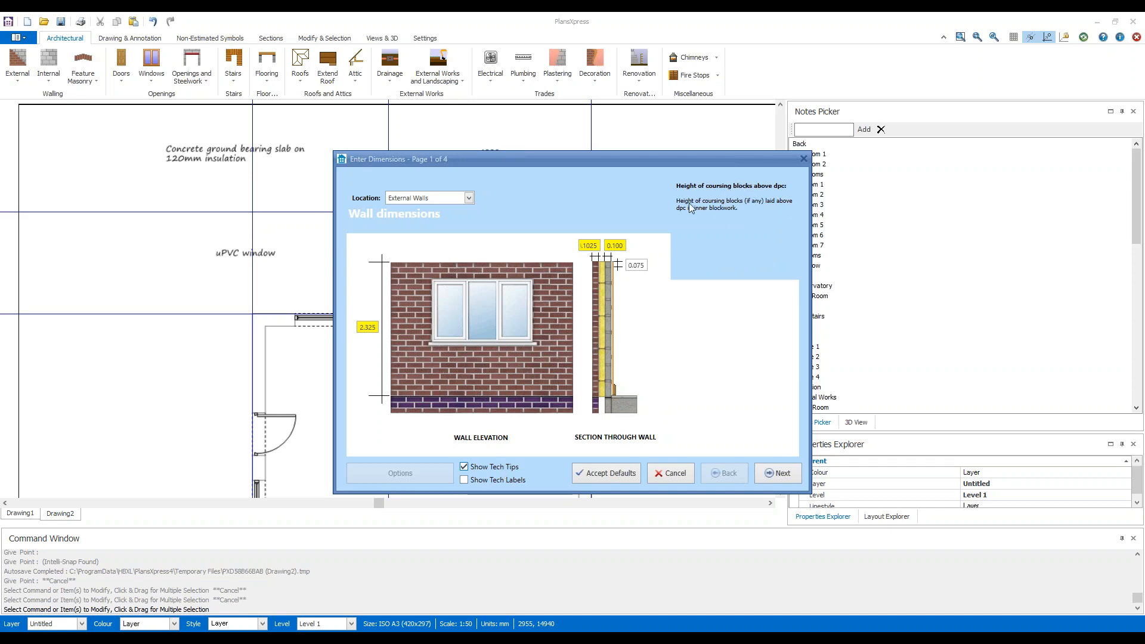
left_click(641, 266)
left_click(792, 474)
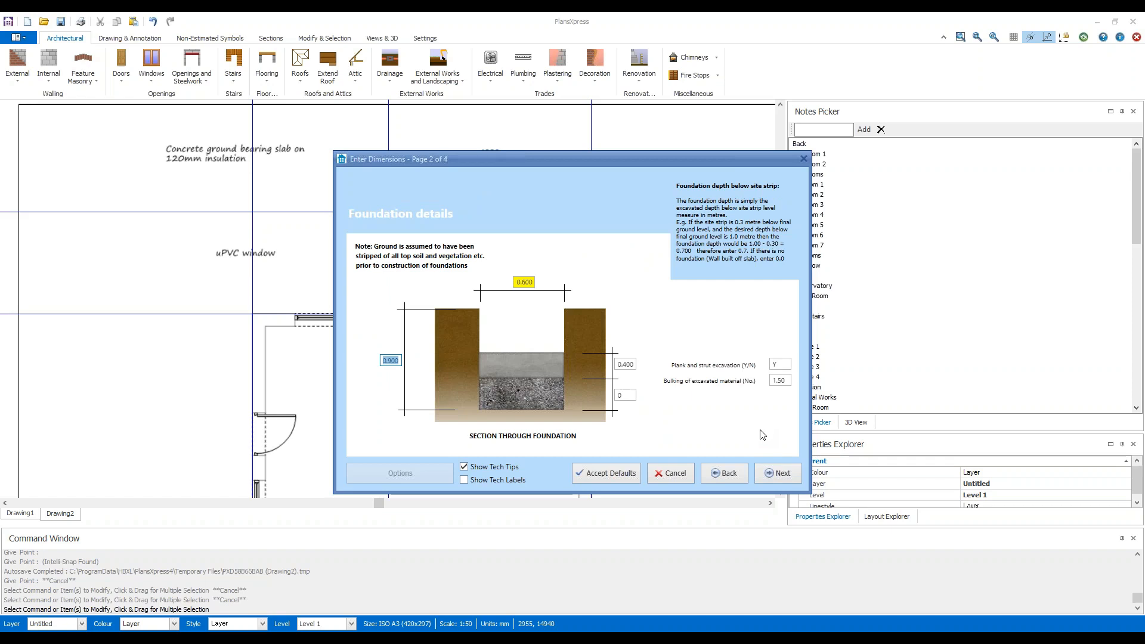
Accept the default foundation, footing, and plastering and decoration details, and finish the wall setup ready for drawing.
left_click(778, 474)
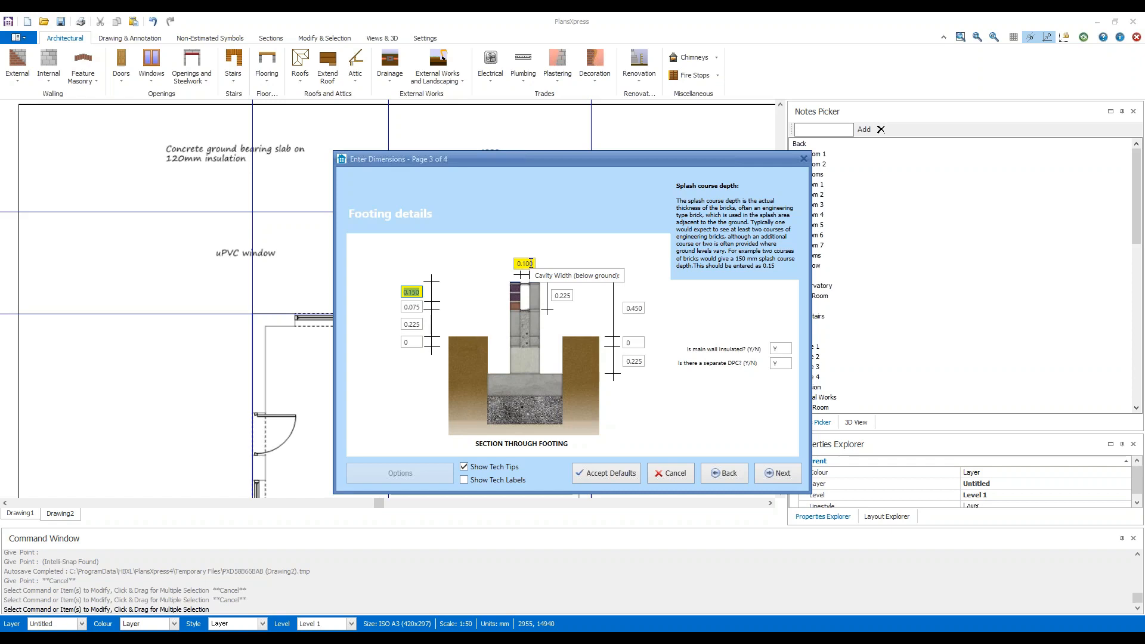
left_click(778, 472)
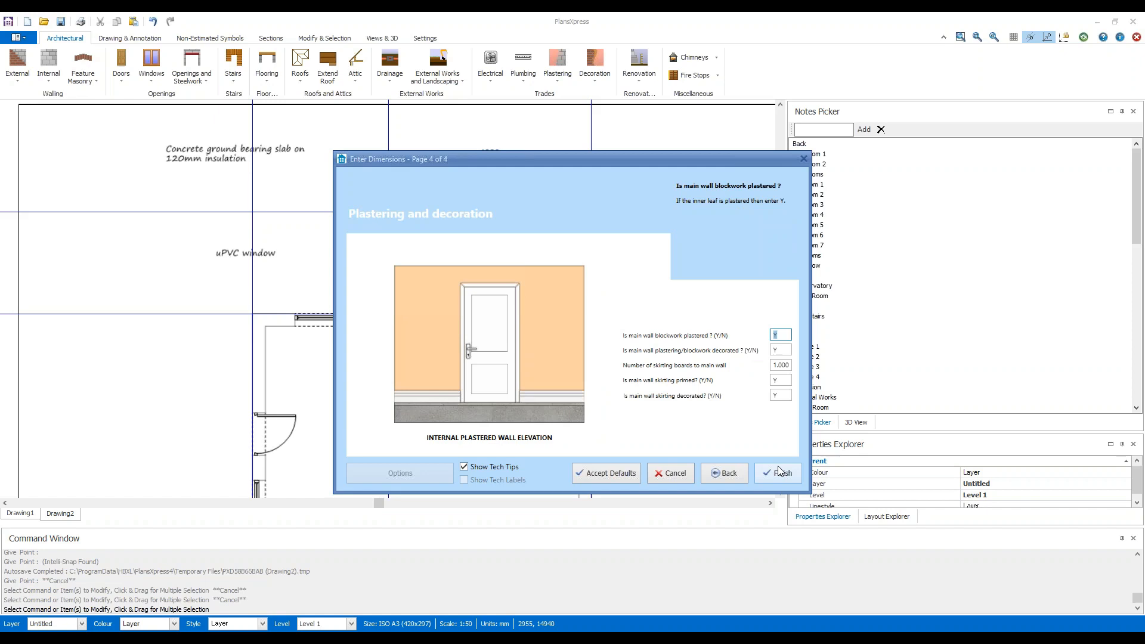
left_click(778, 471)
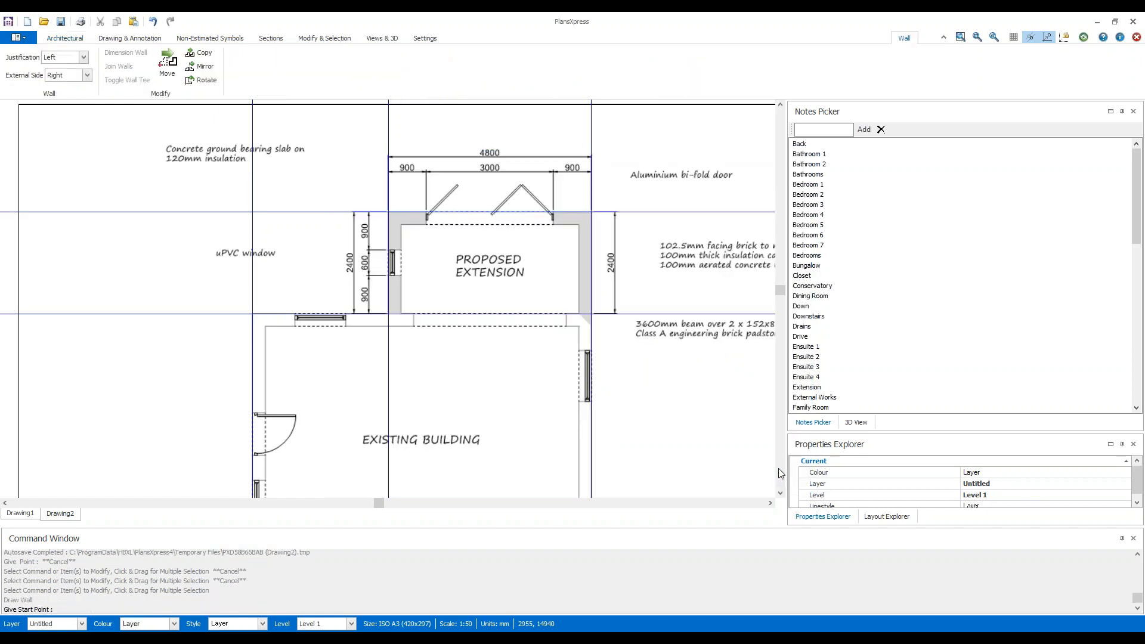
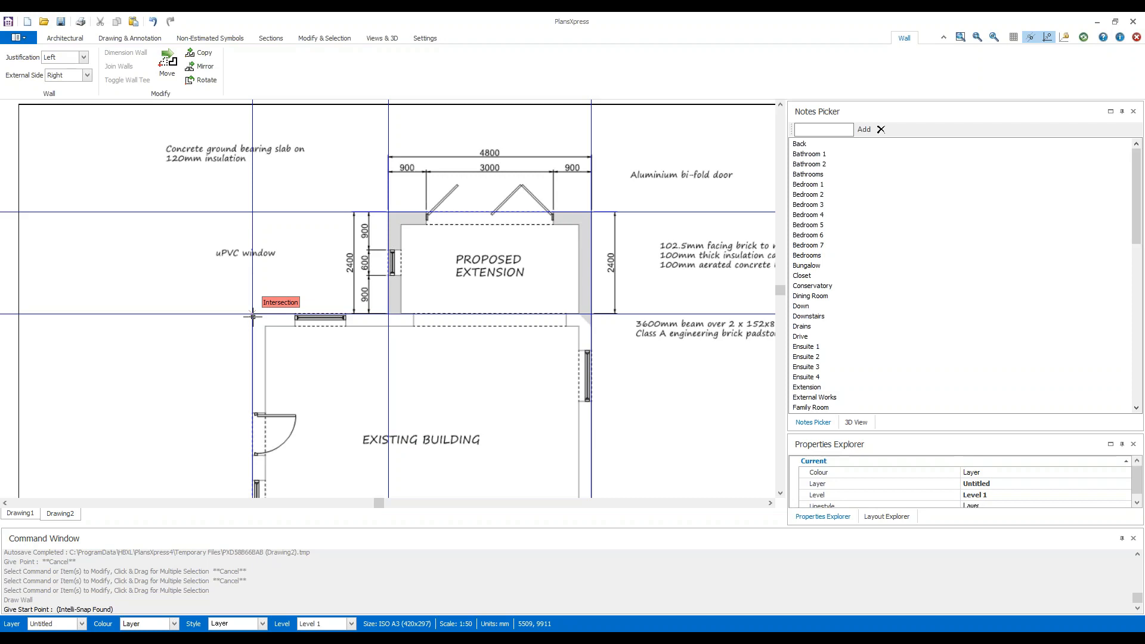
Start the wall at the construction-line intersection on the existing building's upper-left outer corner, with the external side set to Left.
left_click(252, 316)
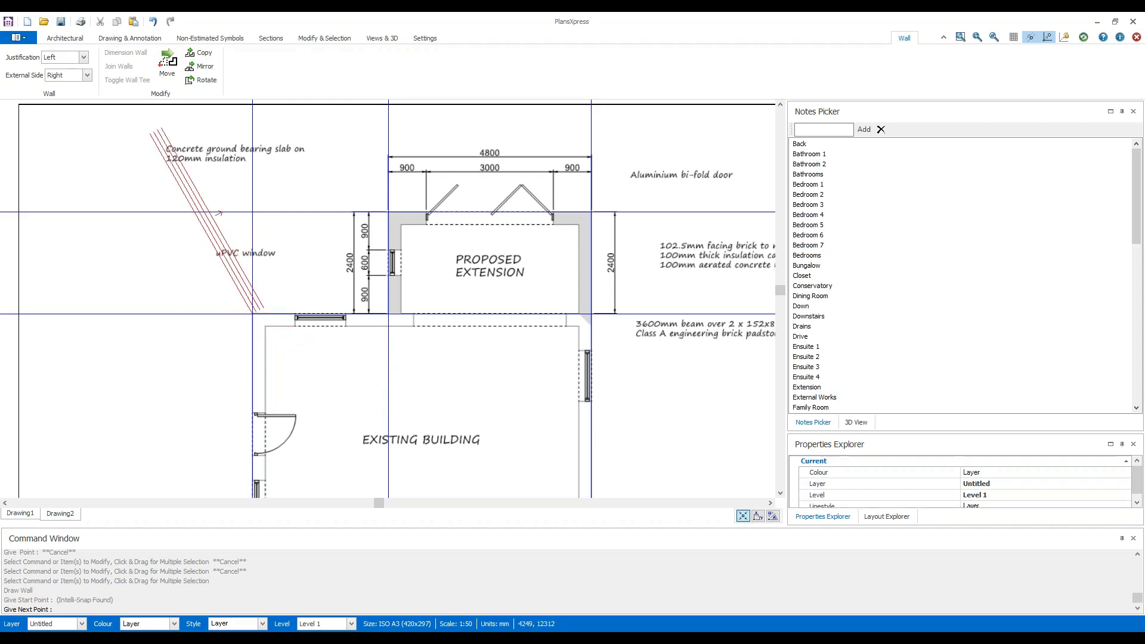
left_click(88, 76)
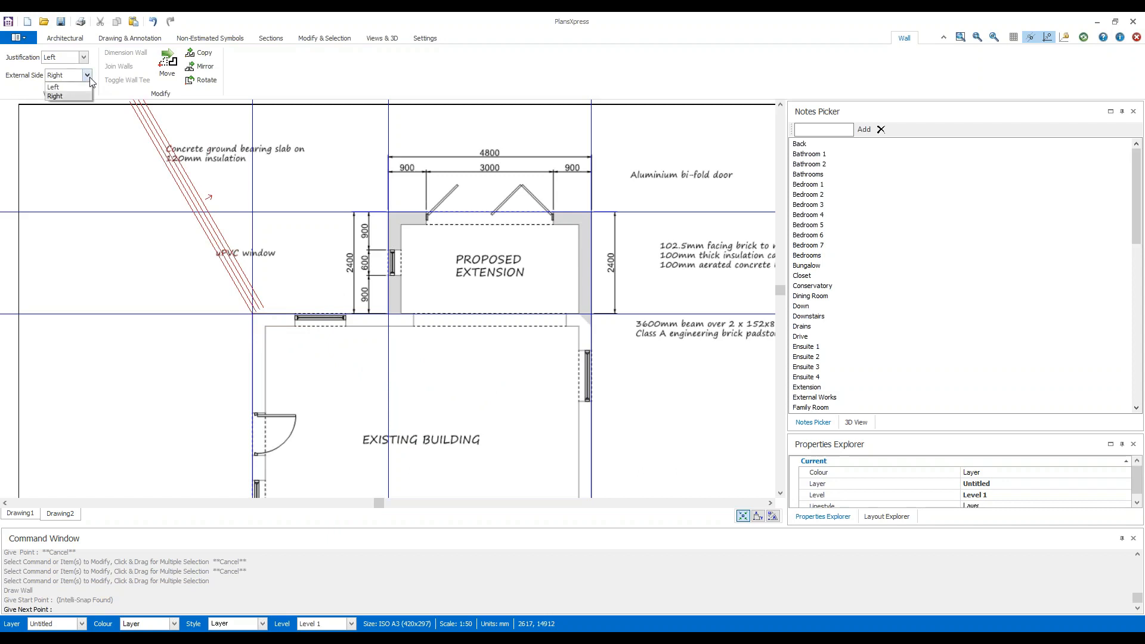
left_click(83, 88)
left_click(85, 77)
left_click(65, 94)
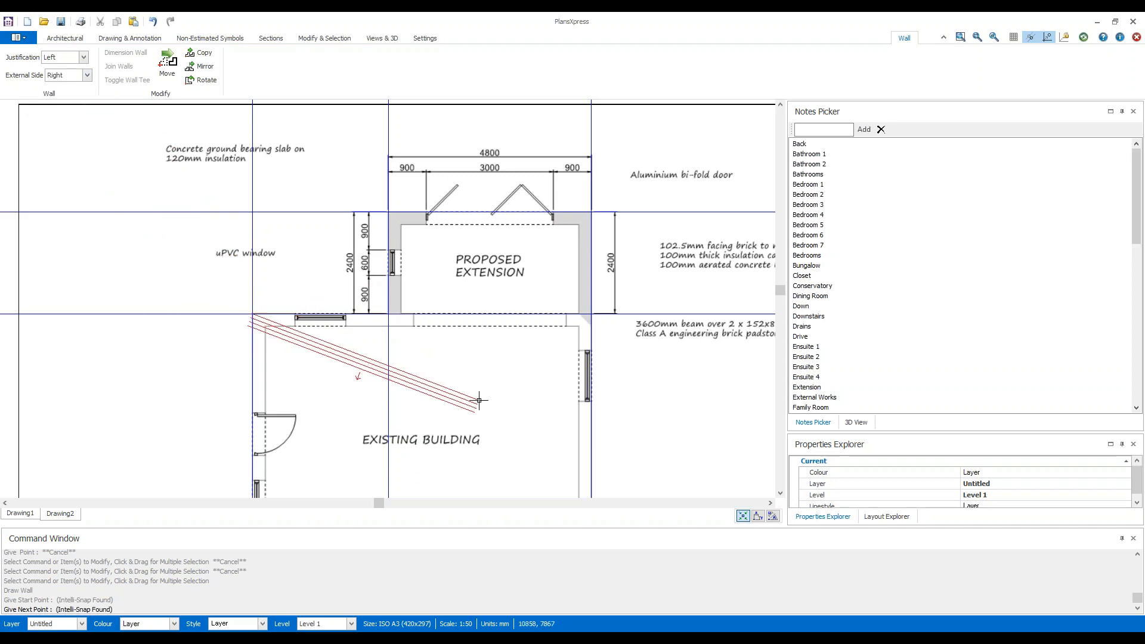
left_click(87, 75)
left_click(59, 87)
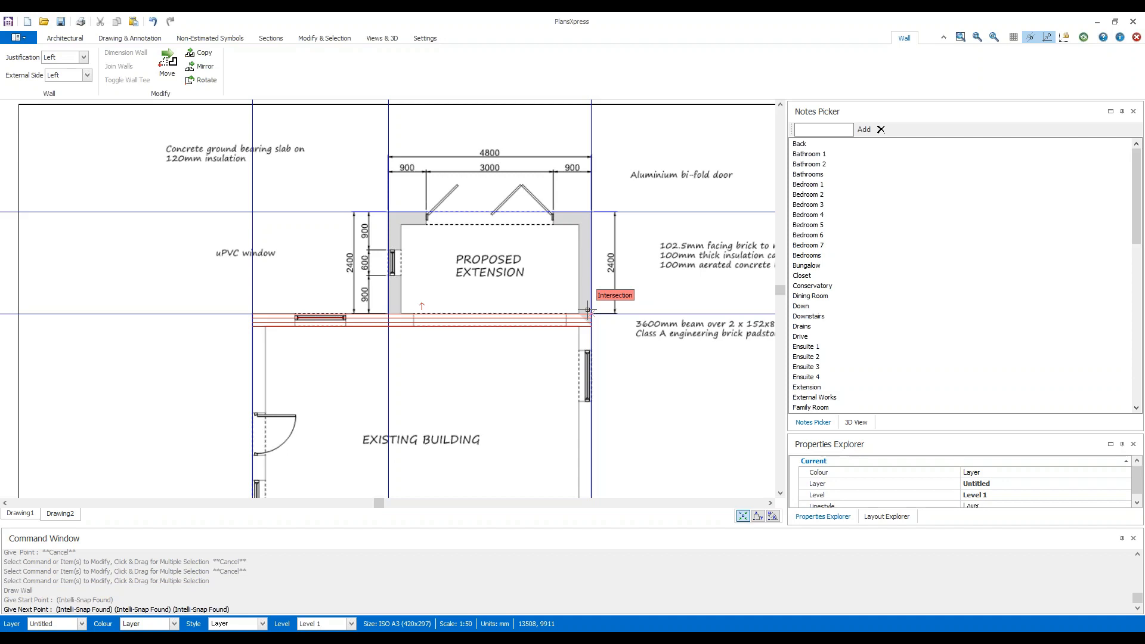
Preview the wall with Right and Centre justification, and return the justification to Left.
key("space")
key("space")
key("space")
key("space")
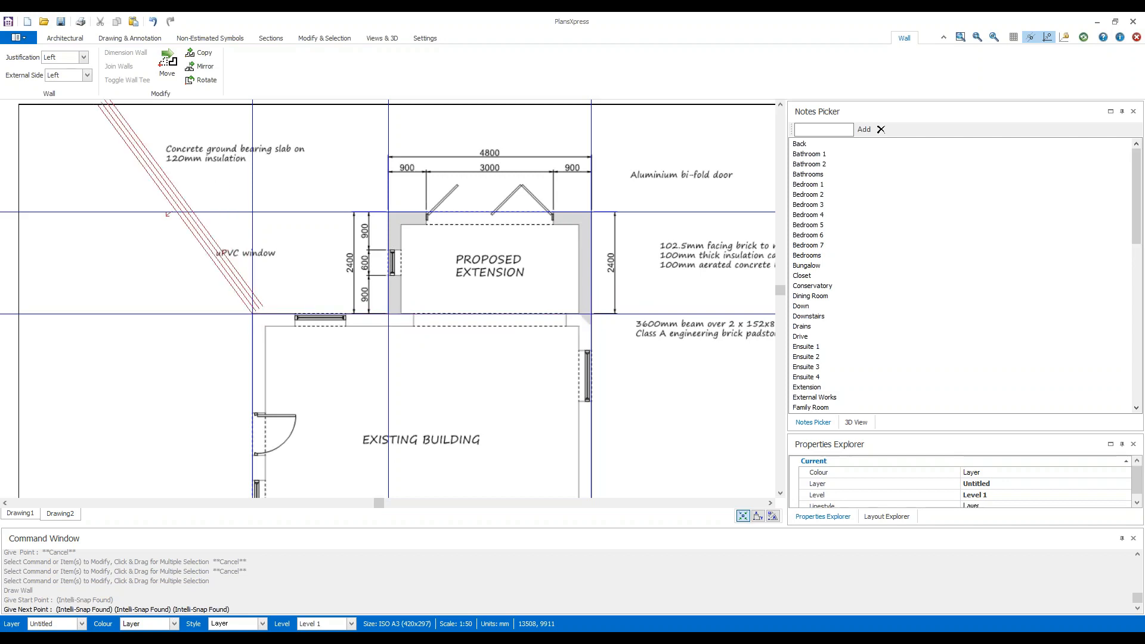
left_click(84, 57)
left_click(80, 87)
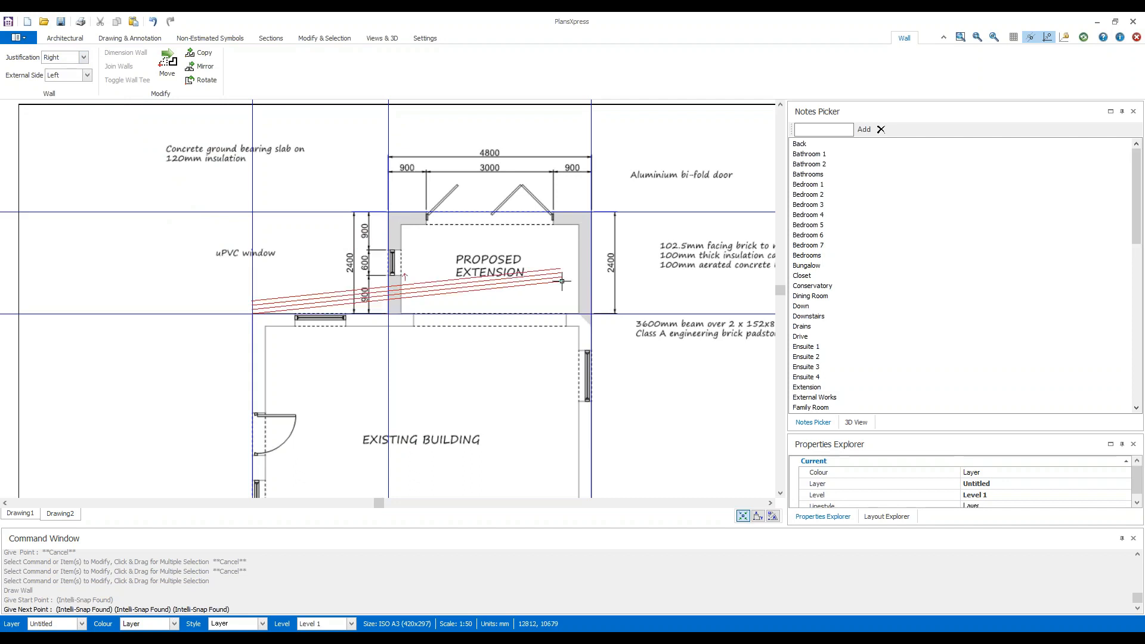
left_click(84, 58)
left_click(71, 81)
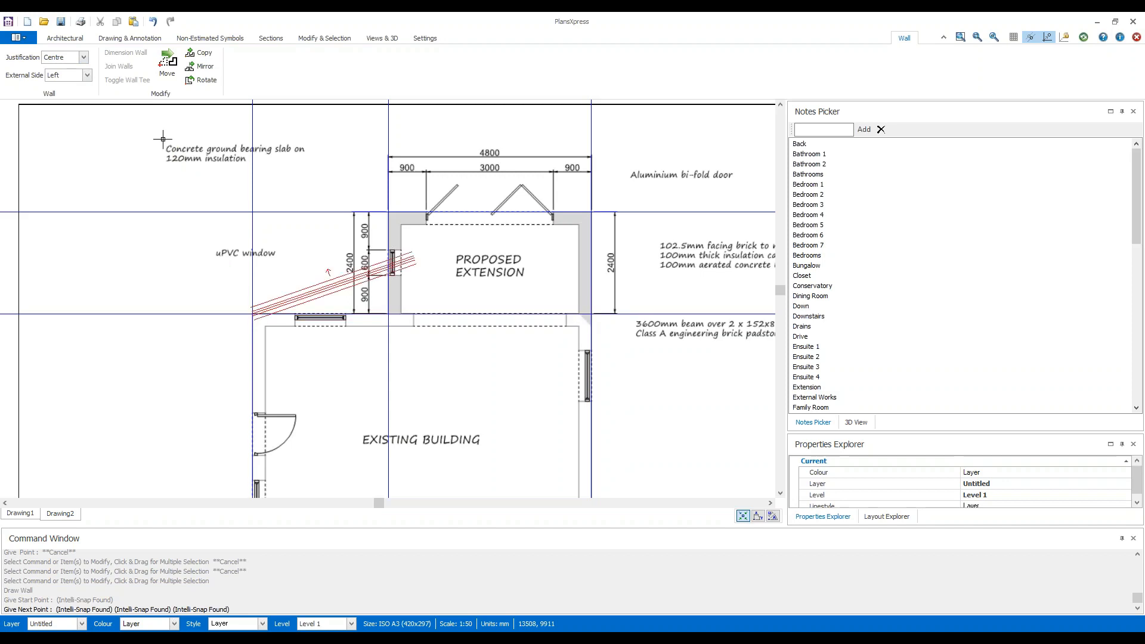
left_click(84, 58)
left_click(66, 69)
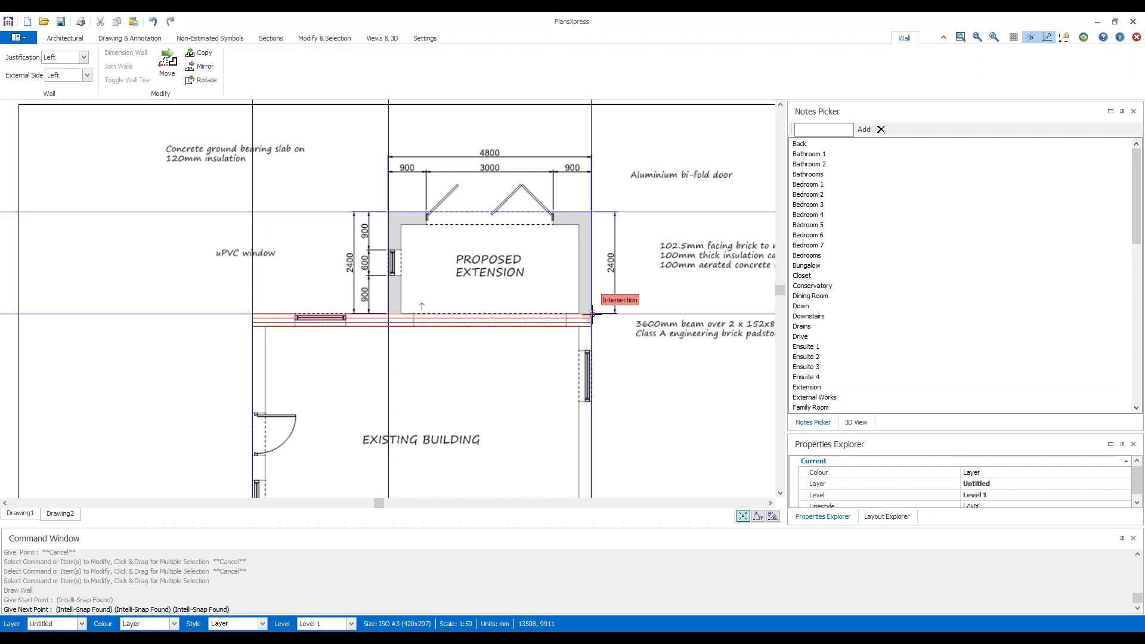
Cycle back to Left justification, end the wall at the construction-line intersection on the building's upper-right outer corner, and finish the command.
key("space")
key("space")
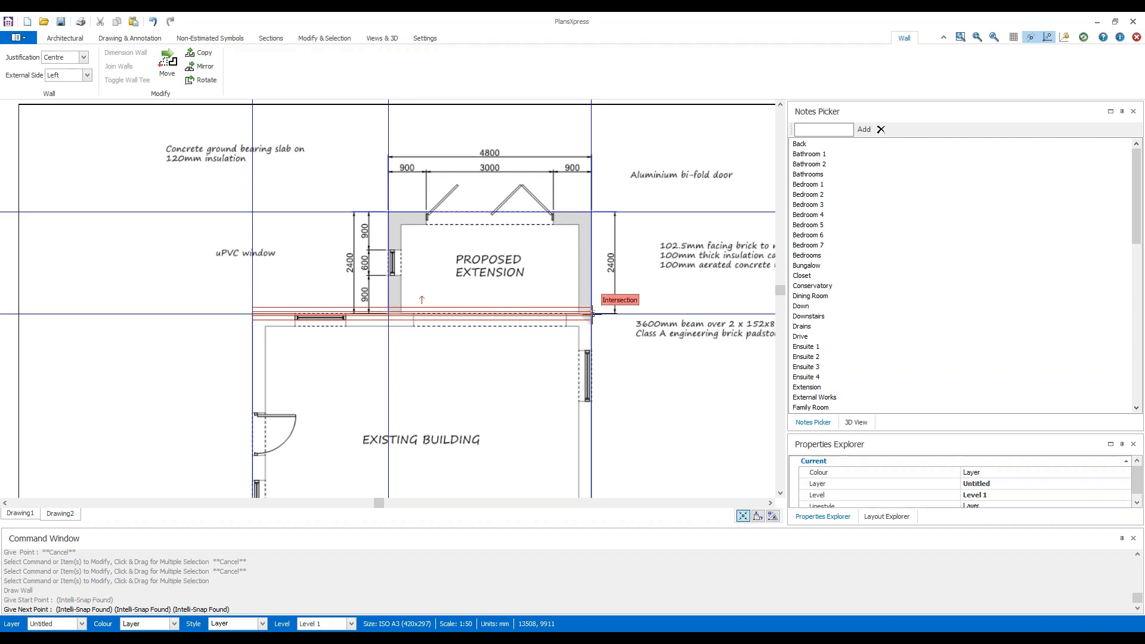
key("space")
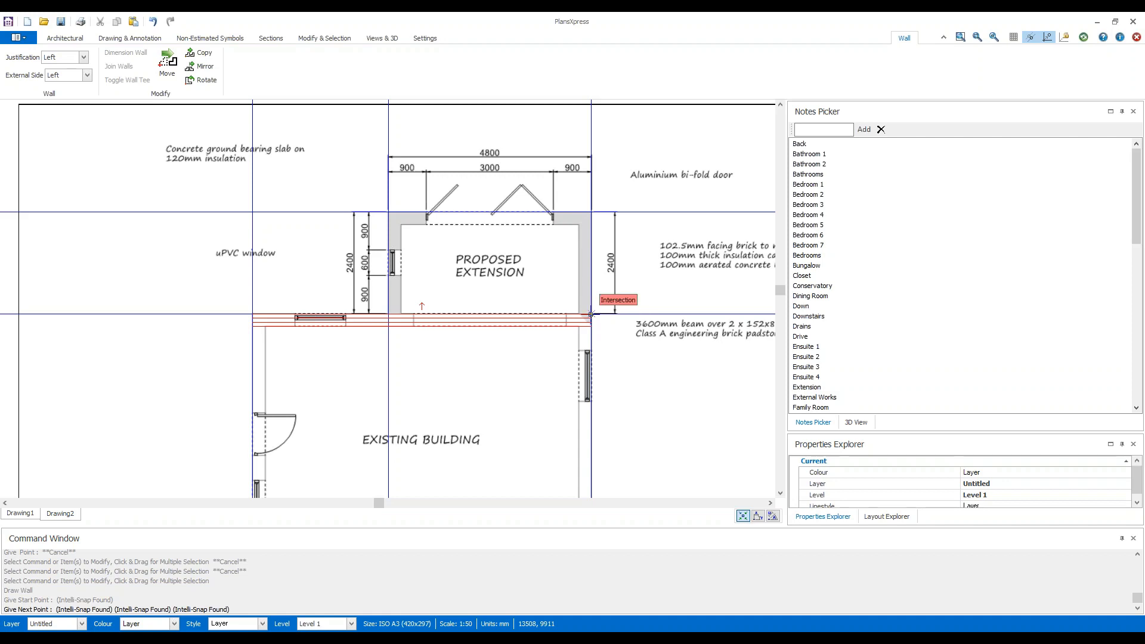
left_click(590, 314)
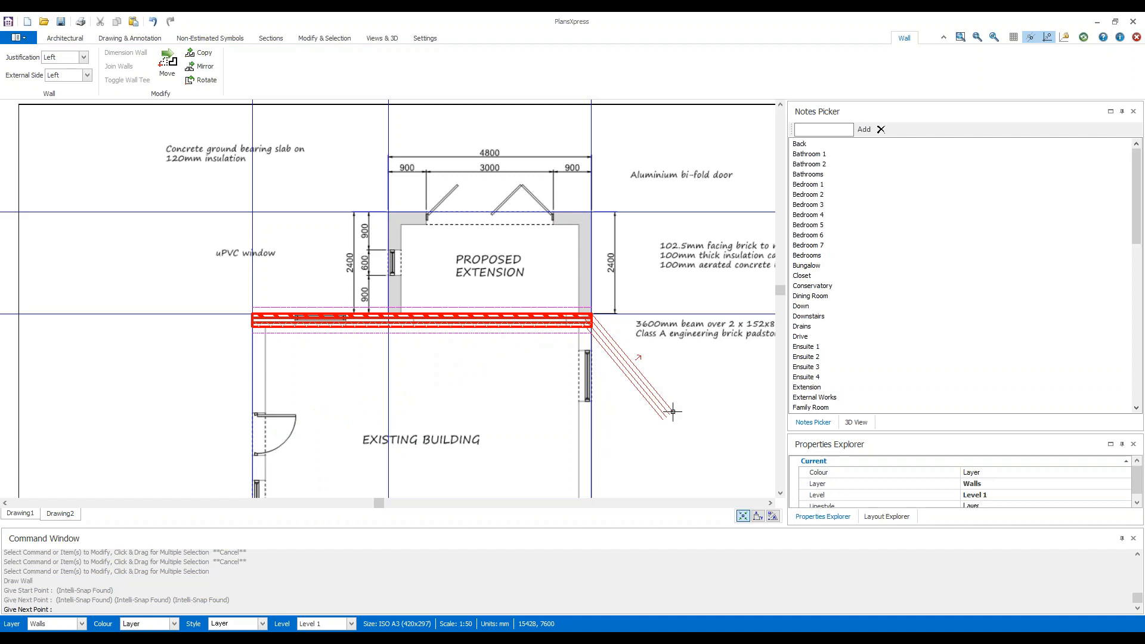
key("Escape")
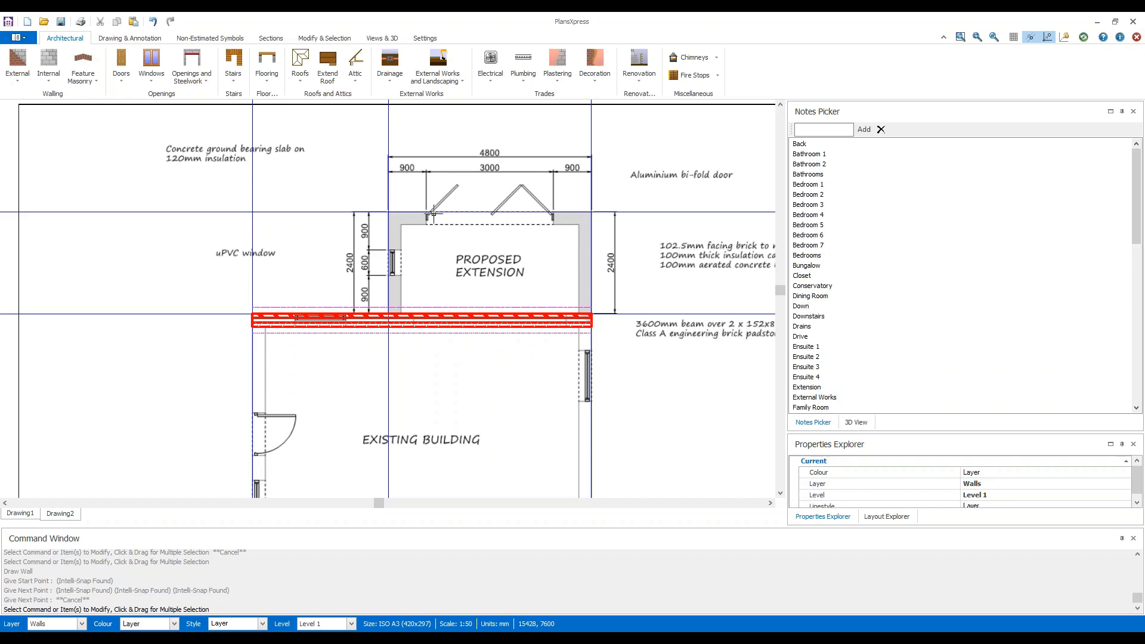
Change the pen display mode to Default.
left_click(378, 38)
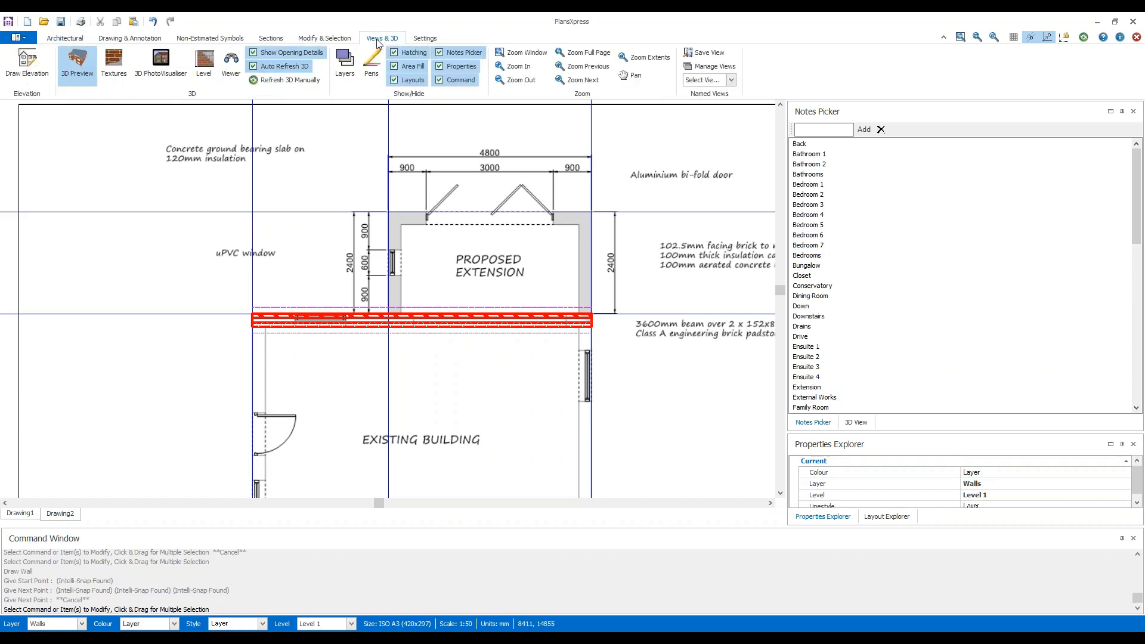
left_click(376, 81)
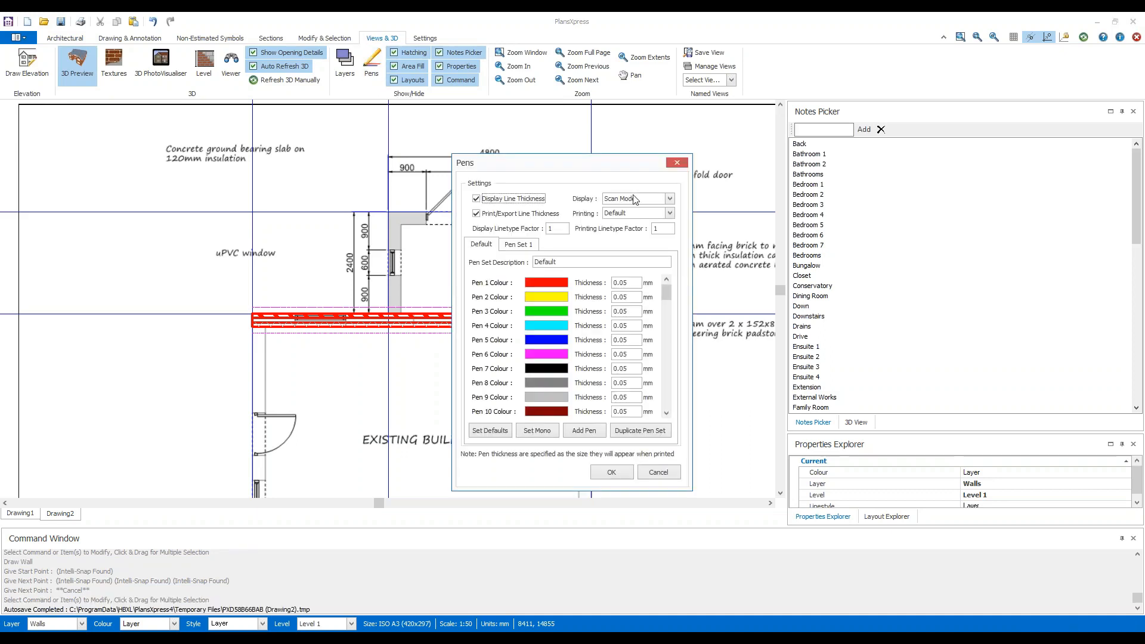
left_click(668, 199)
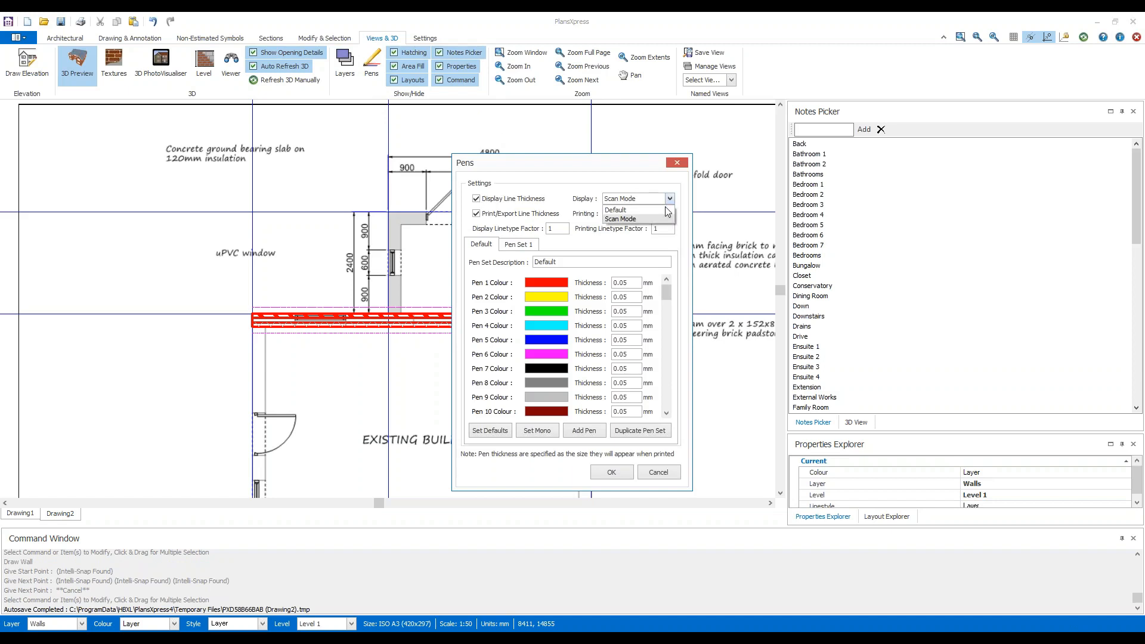
left_click(666, 211)
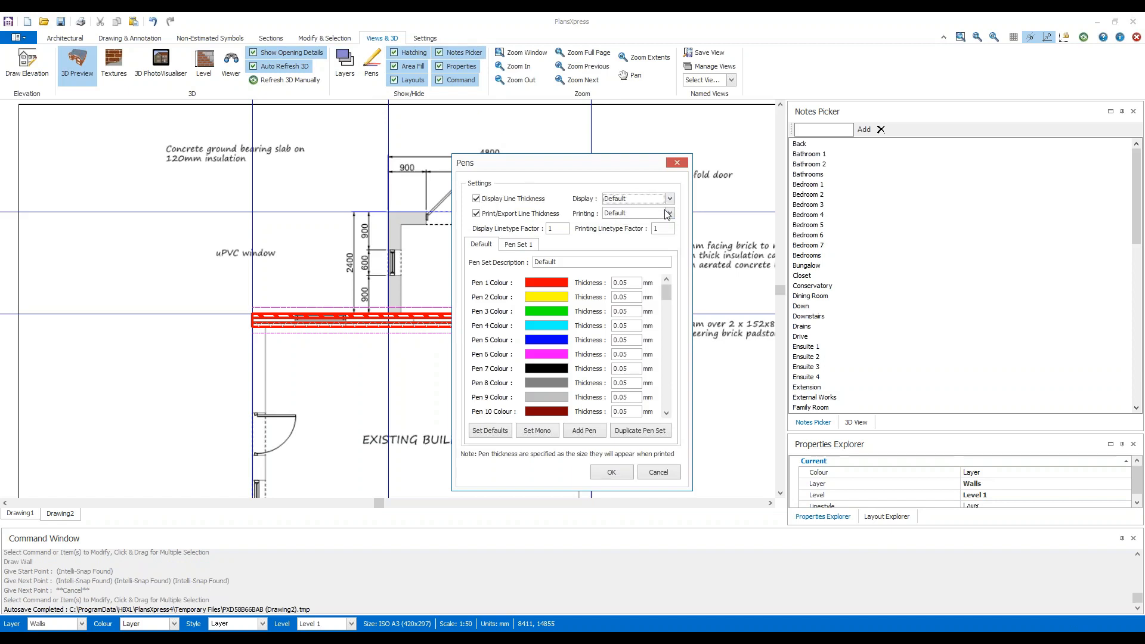
left_click(628, 475)
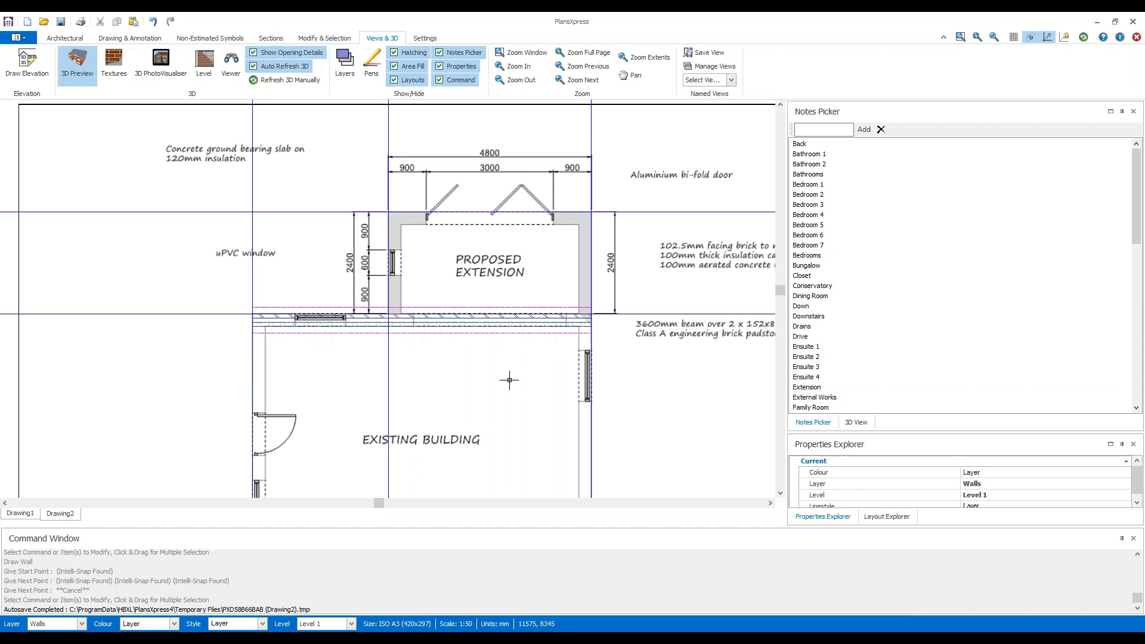
Restore the pen display mode to Scan Mode.
left_click(372, 64)
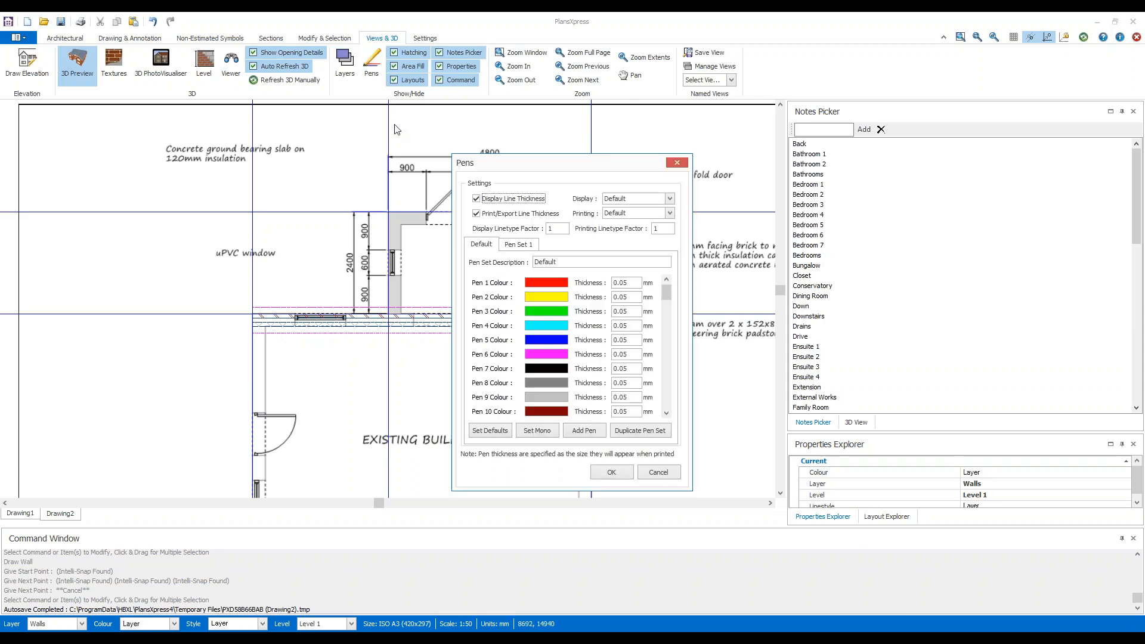
left_click(670, 198)
left_click(667, 219)
left_click(612, 472)
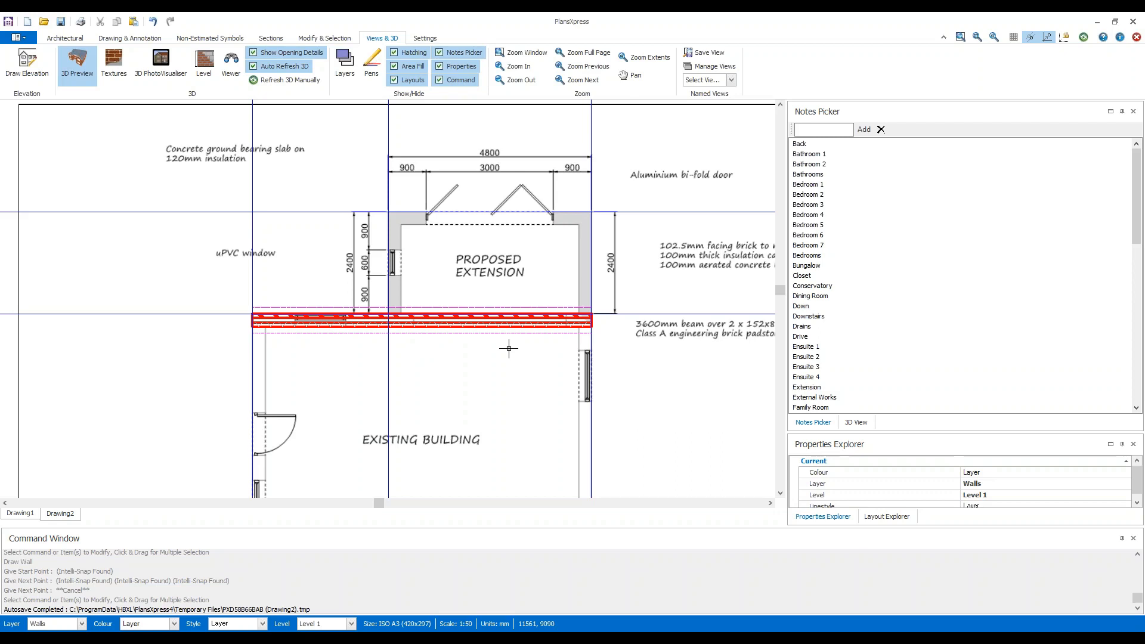
Set the newly drawn existing-building wall as non-estimated, clear the selection, and check the wall's Estimated property.
left_click(522, 318)
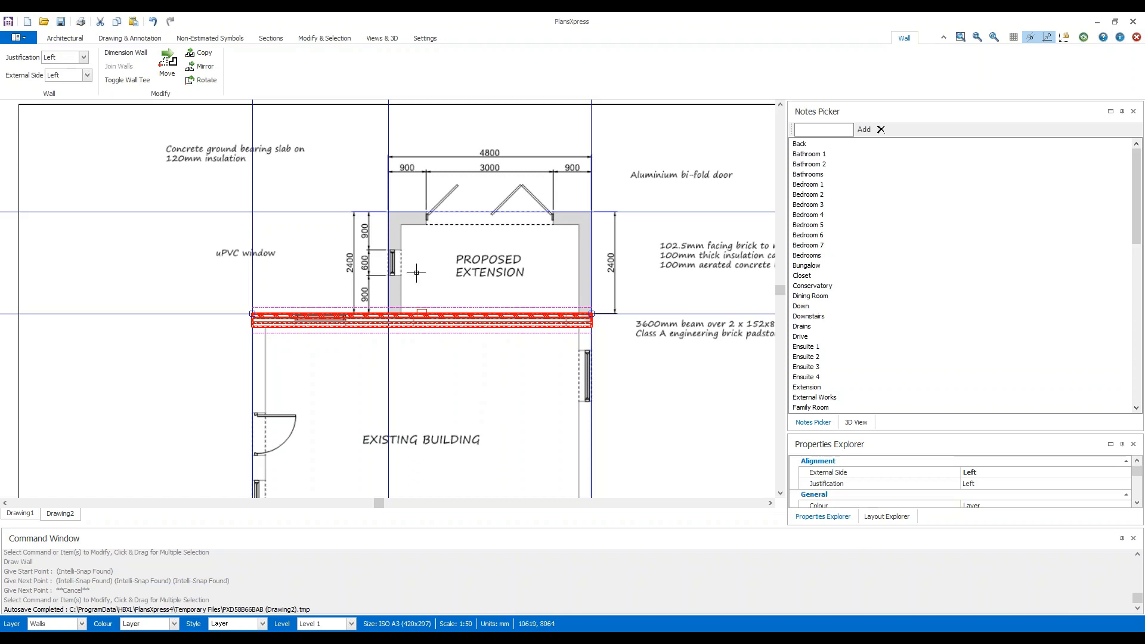
left_click(335, 39)
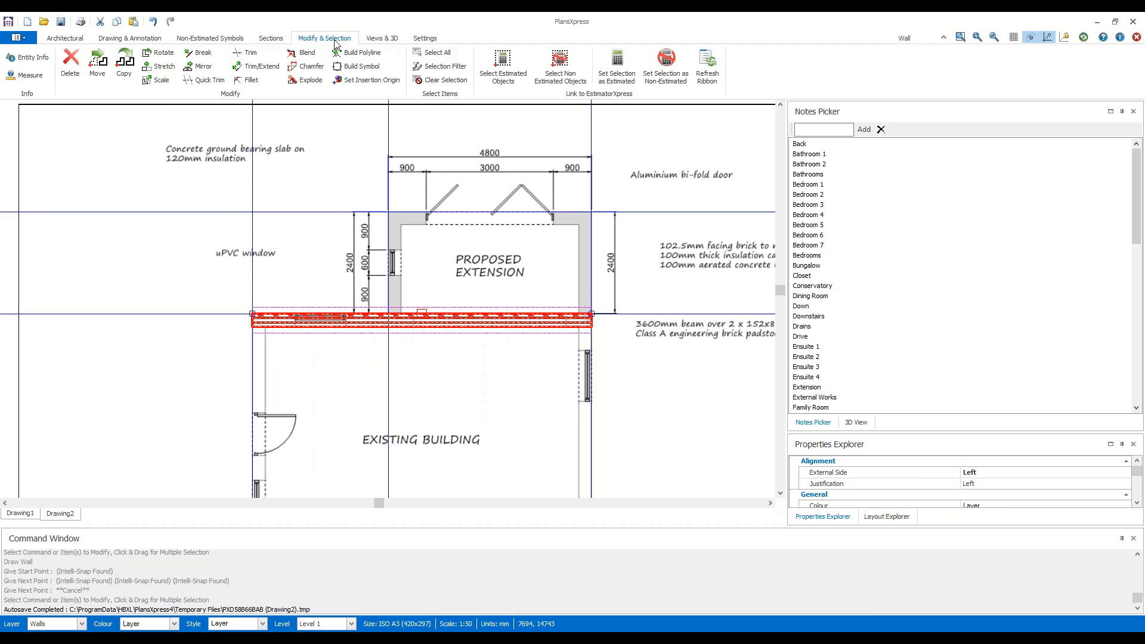
left_click(687, 85)
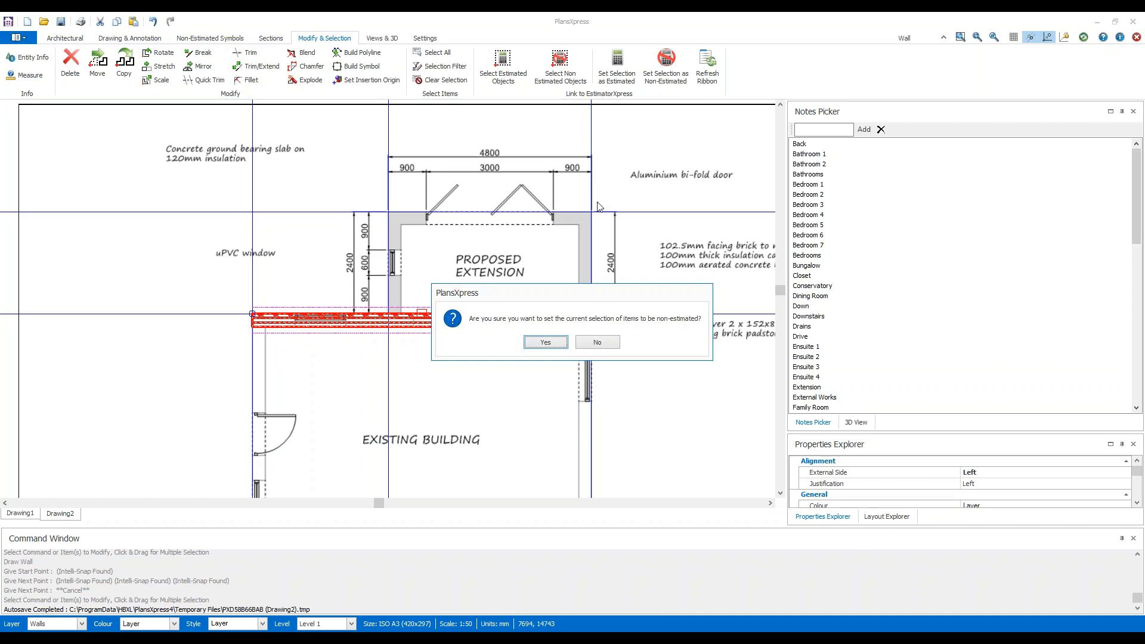
left_click(546, 343)
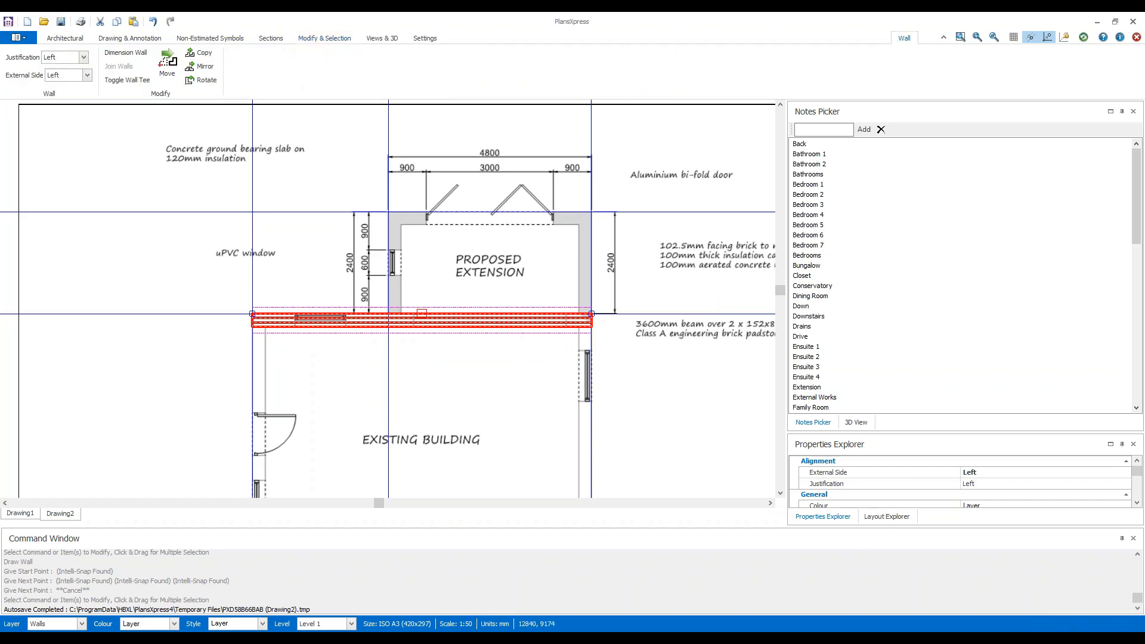
key("Escape")
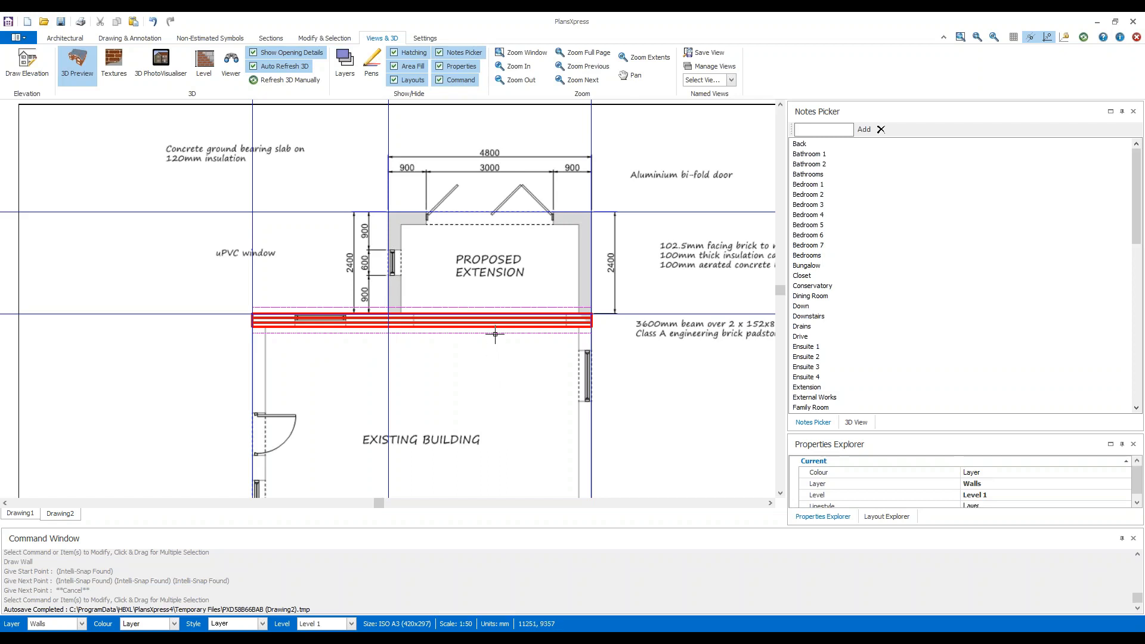
mouse_move(493, 321)
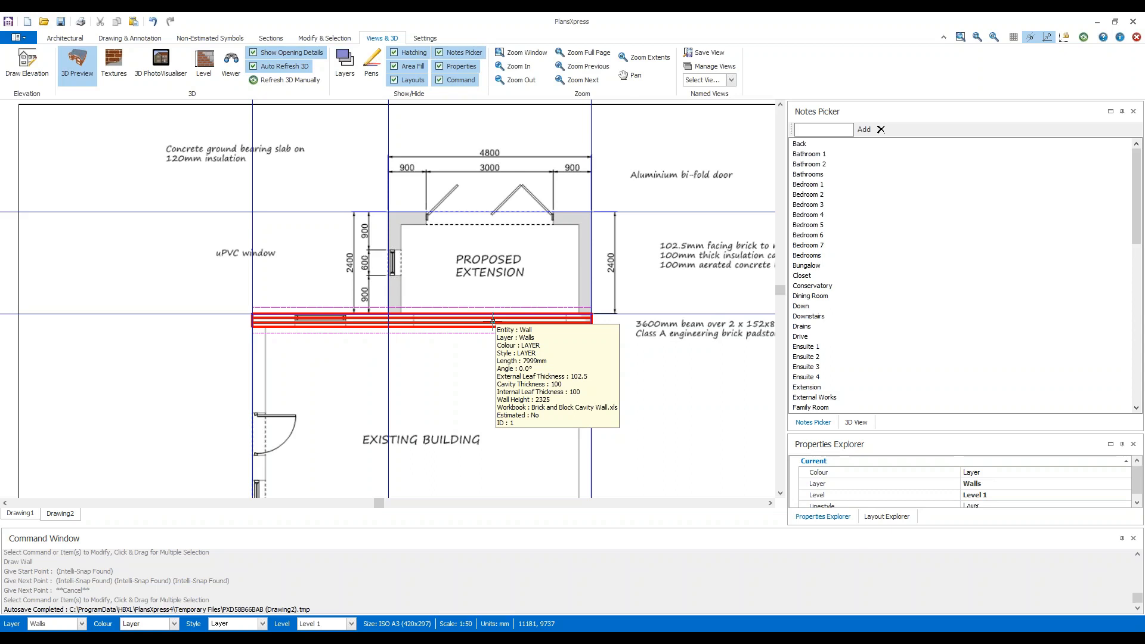
Start another Brick and Block Cavity Wall of type "Ground floor cavity wall for 2.325 high floor to joist height (Single storey)" and accept its wall dimensions.
left_click(74, 39)
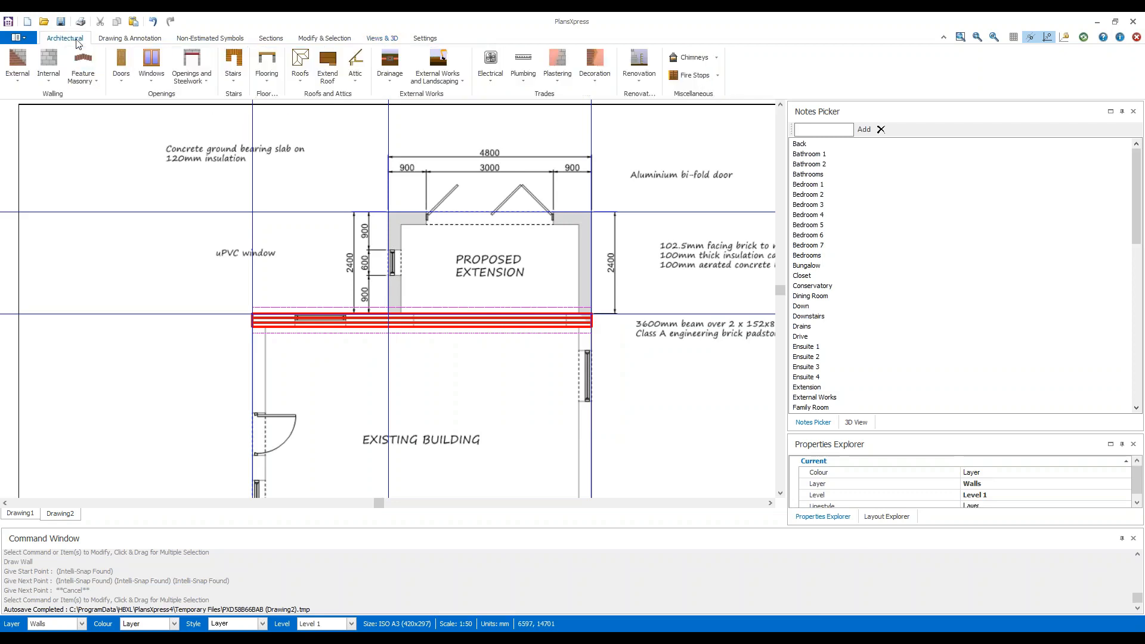
left_click(24, 80)
mouse_move(135, 95)
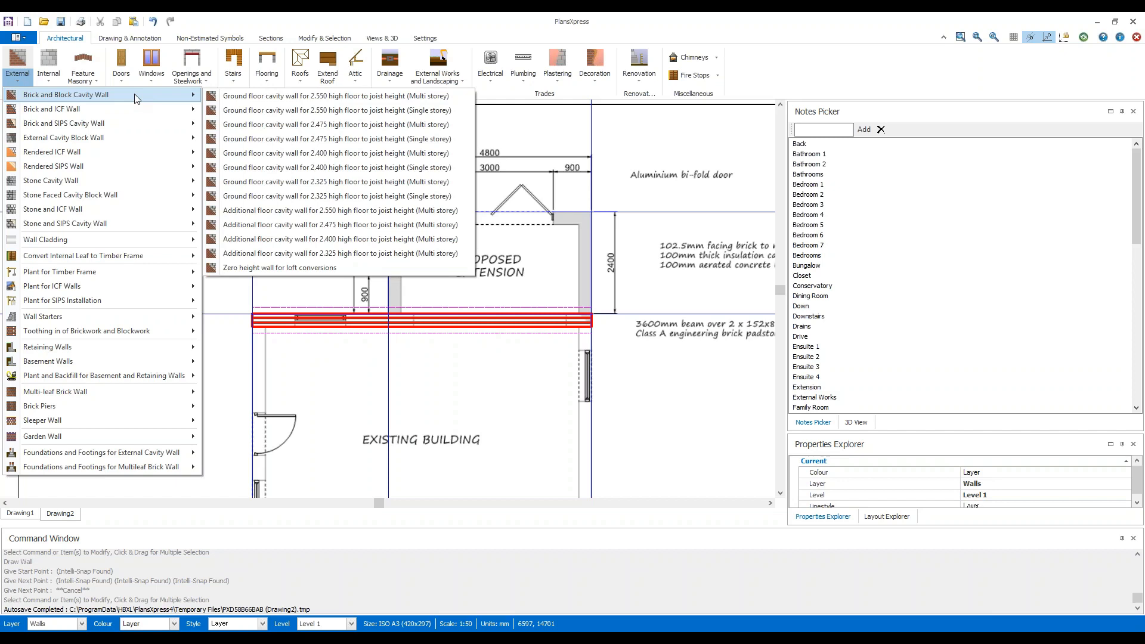
left_click(461, 200)
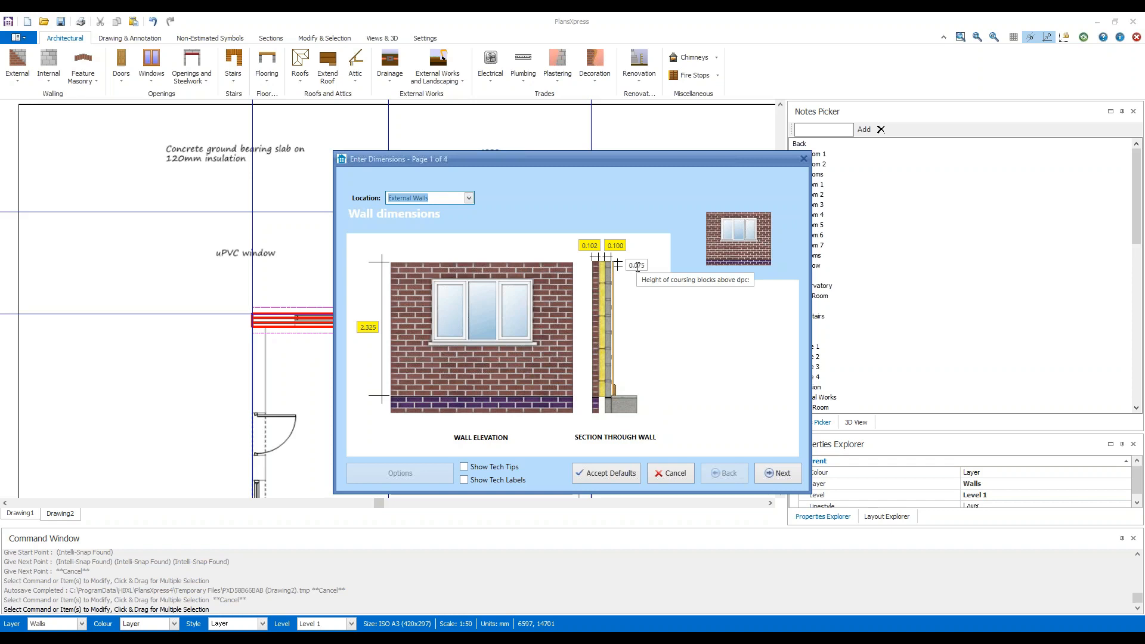
left_click(778, 472)
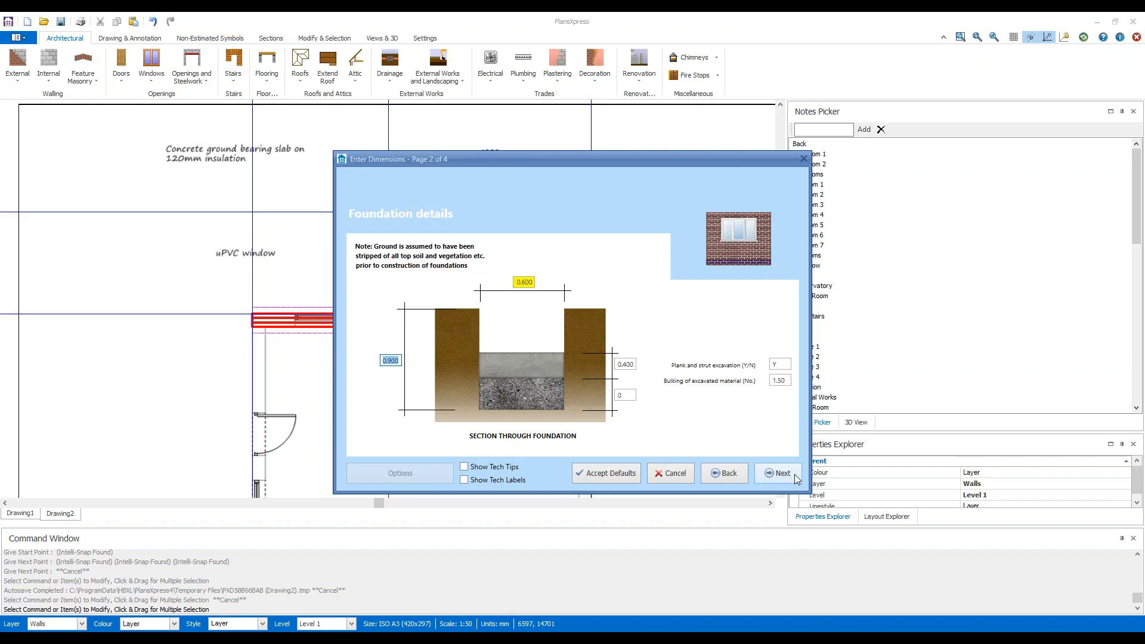
Enable Show Tech Tips and review the guidance for foundation depth, foundation width, structural concrete thickness and mass concrete thickness.
left_click(500, 467)
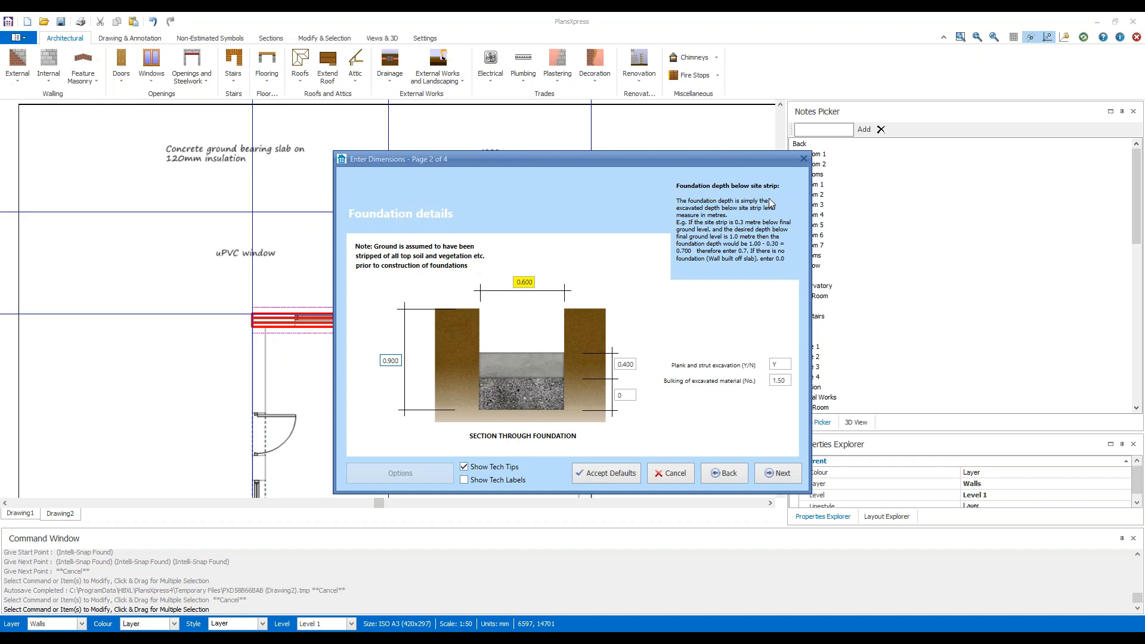
left_click(523, 282)
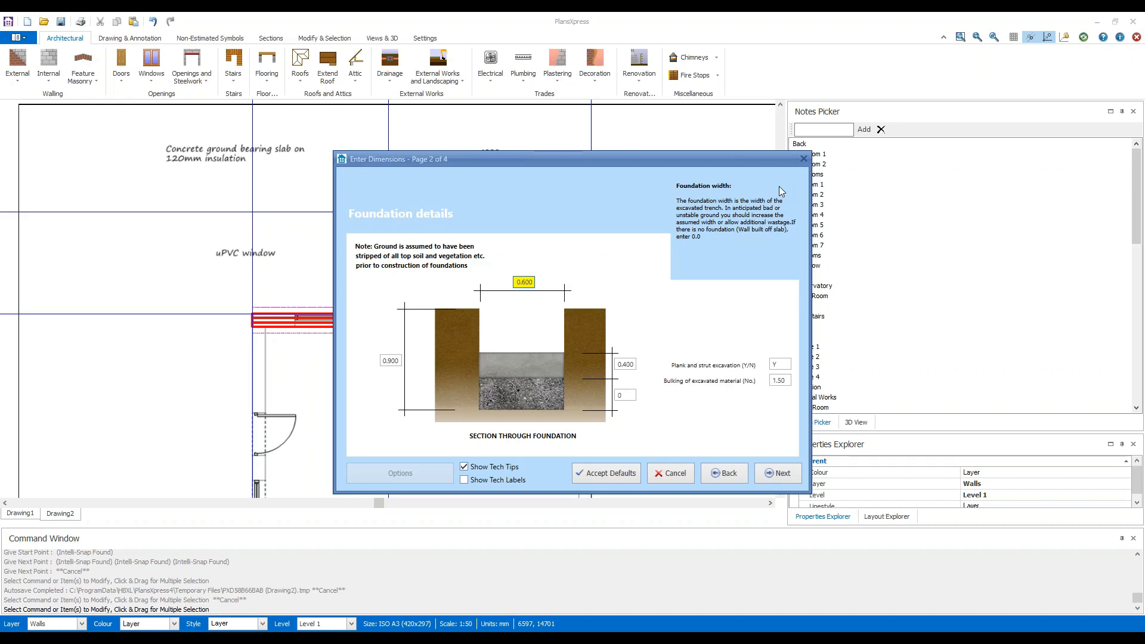
left_click(632, 365)
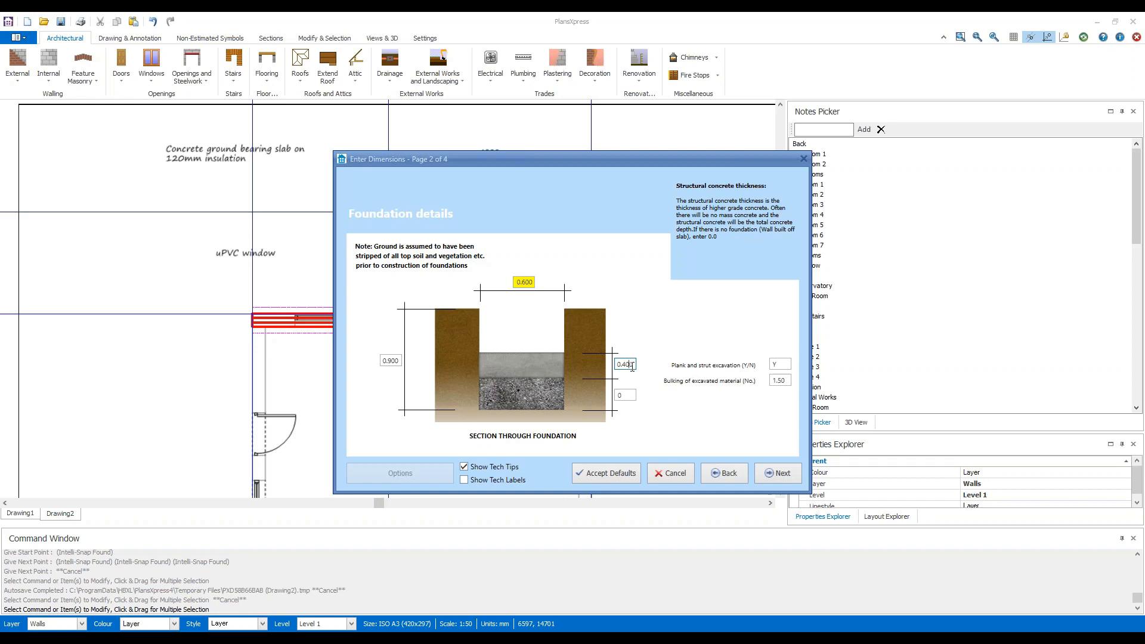
left_click(631, 394)
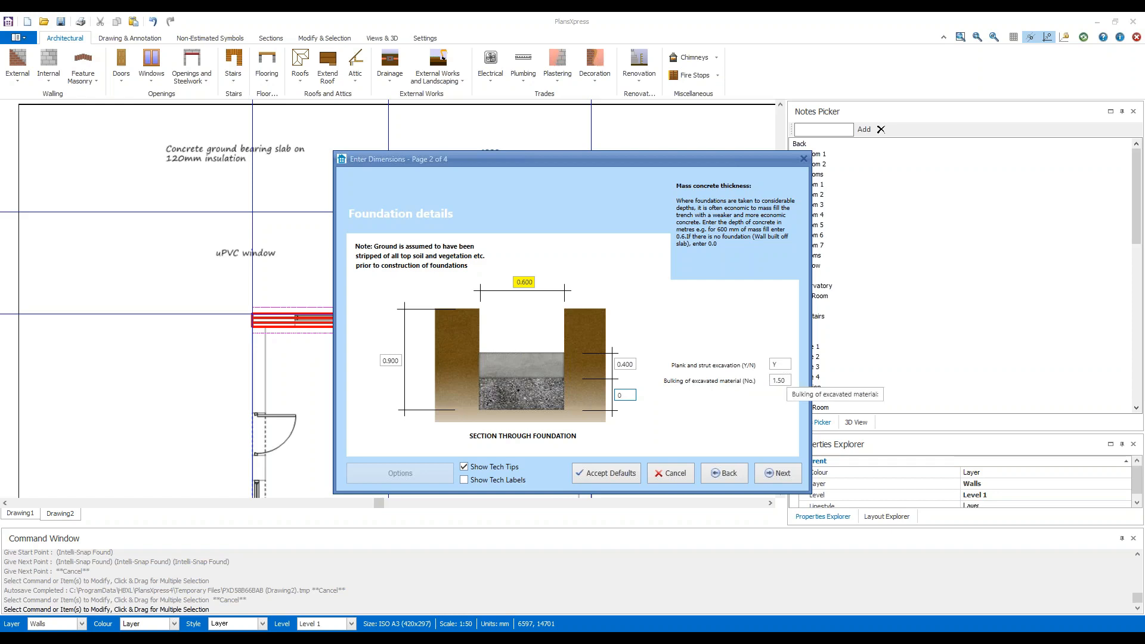
Set Plank and strut excavation to "n" in the foundation details and check the guidance for bulking of excavated material.
left_click(783, 365)
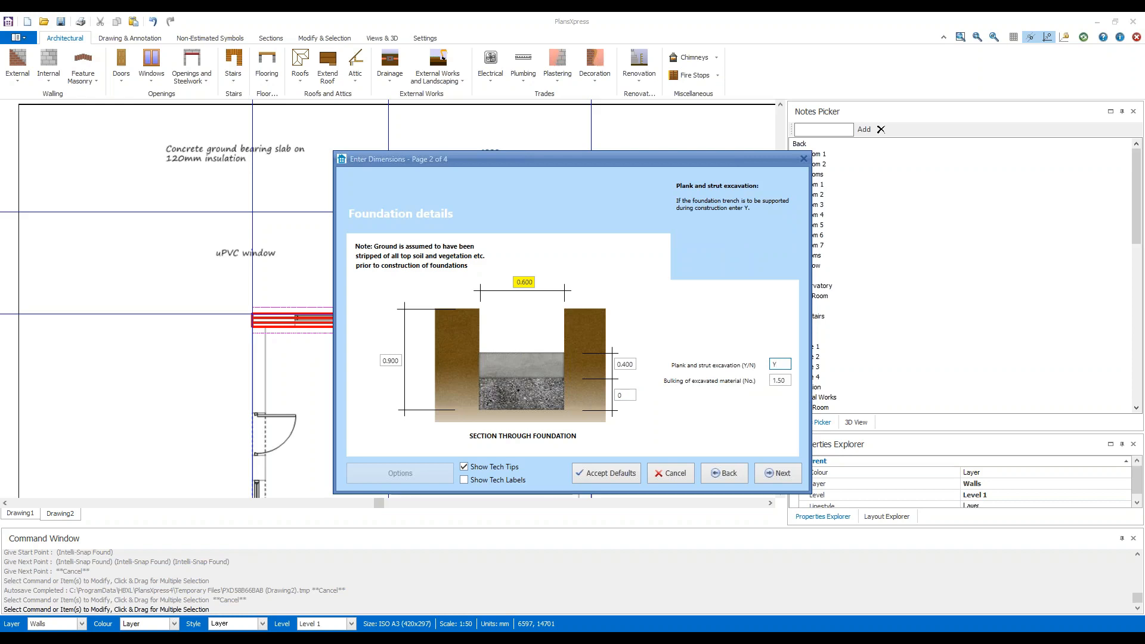
key("BackSpace")
type("N")
key("BackSpace")
type("n")
key("Tab")
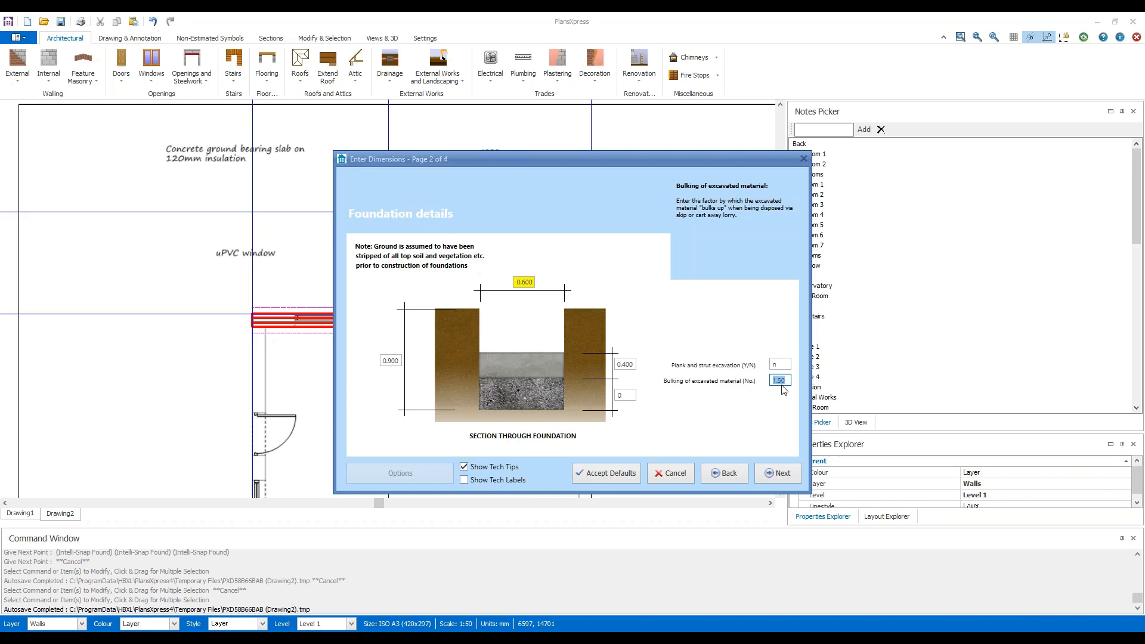
Turn on Show Tech Labels for the footing details and accept the footing, plastering and decoration values to complete the wall setup.
left_click(777, 474)
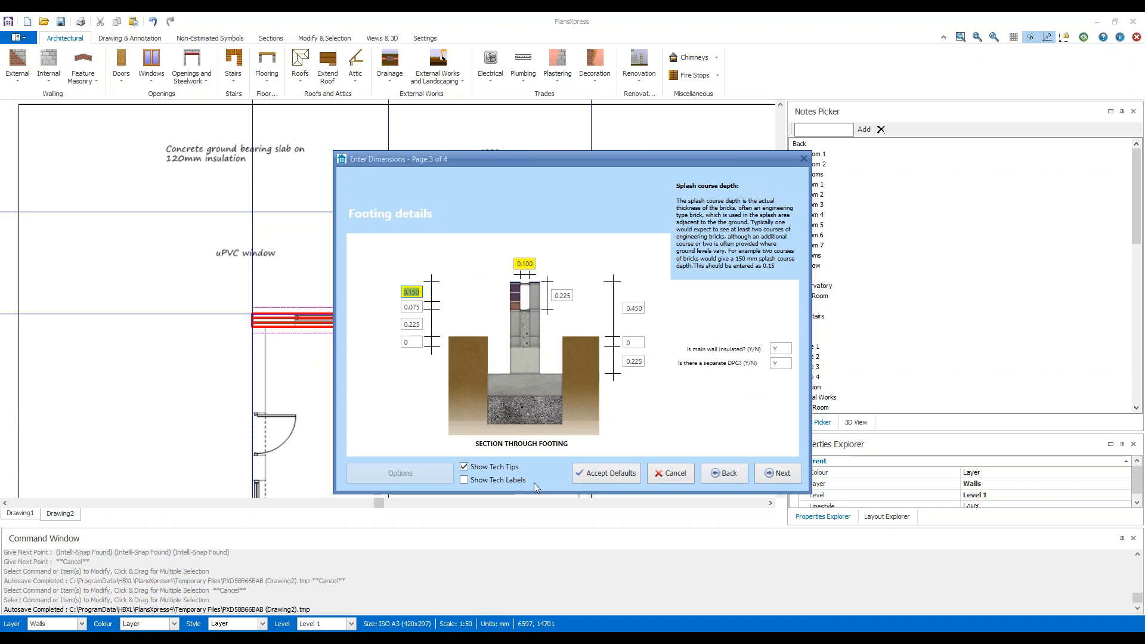
left_click(464, 481)
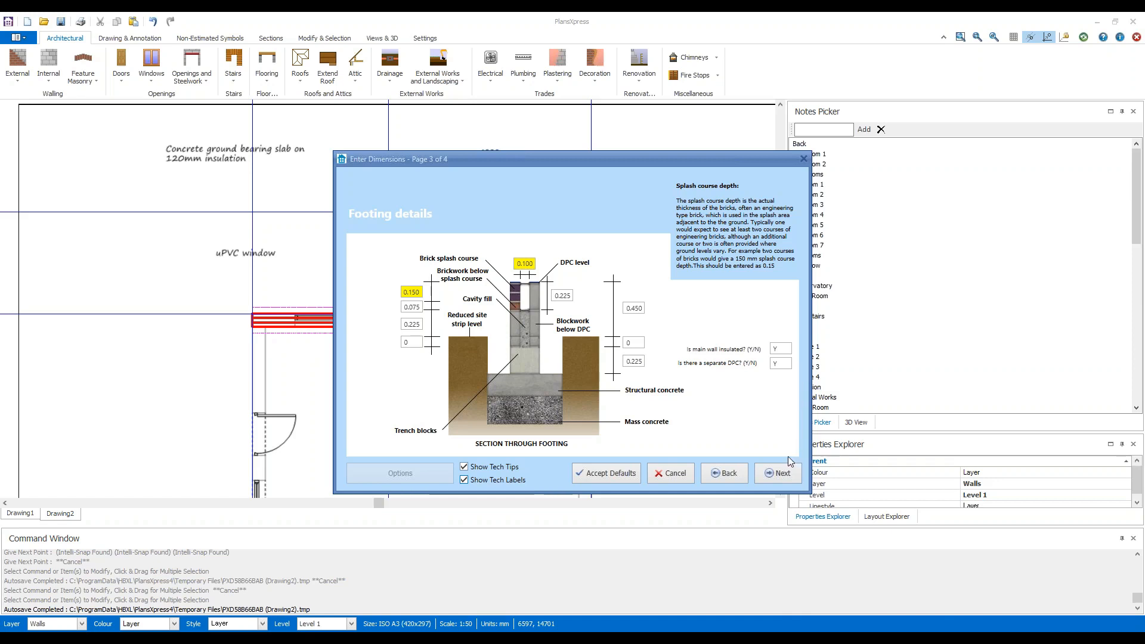
left_click(788, 478)
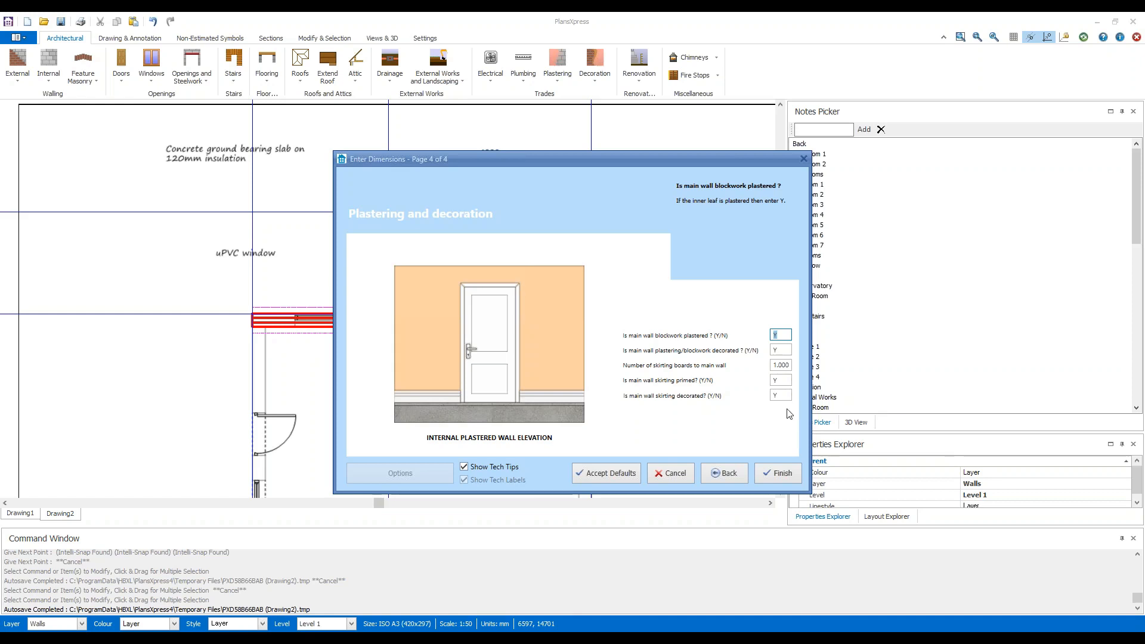
left_click(783, 474)
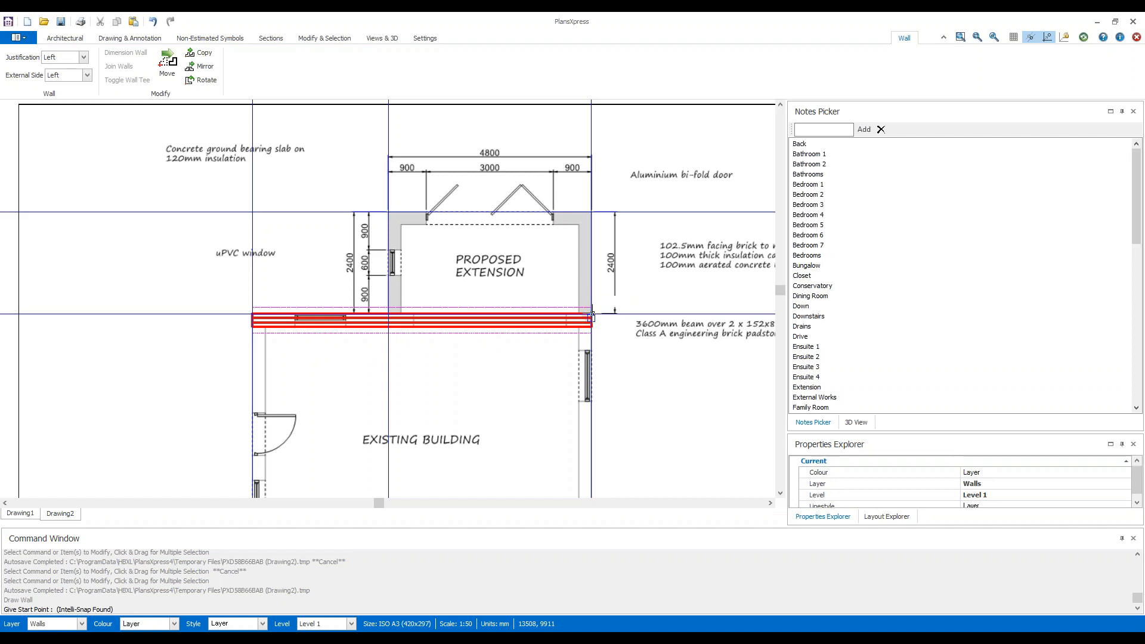
Start the extension wall where its right-hand outer edge meets the existing wall, with Justification and External Side both set to Right.
scroll(591, 312, "up", 3)
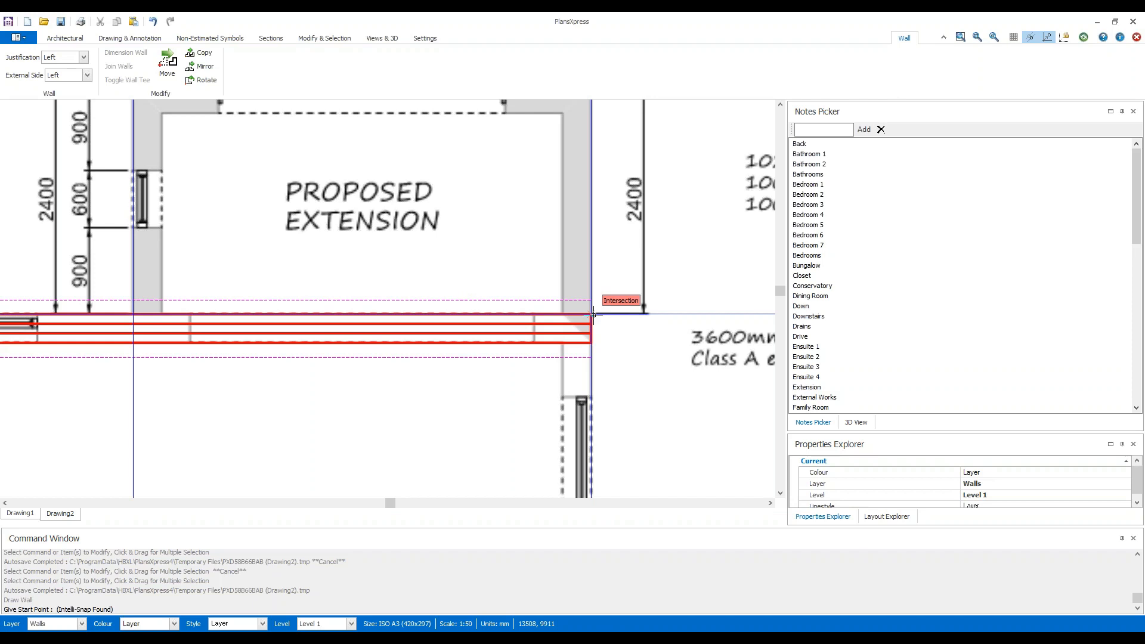
left_click(593, 314)
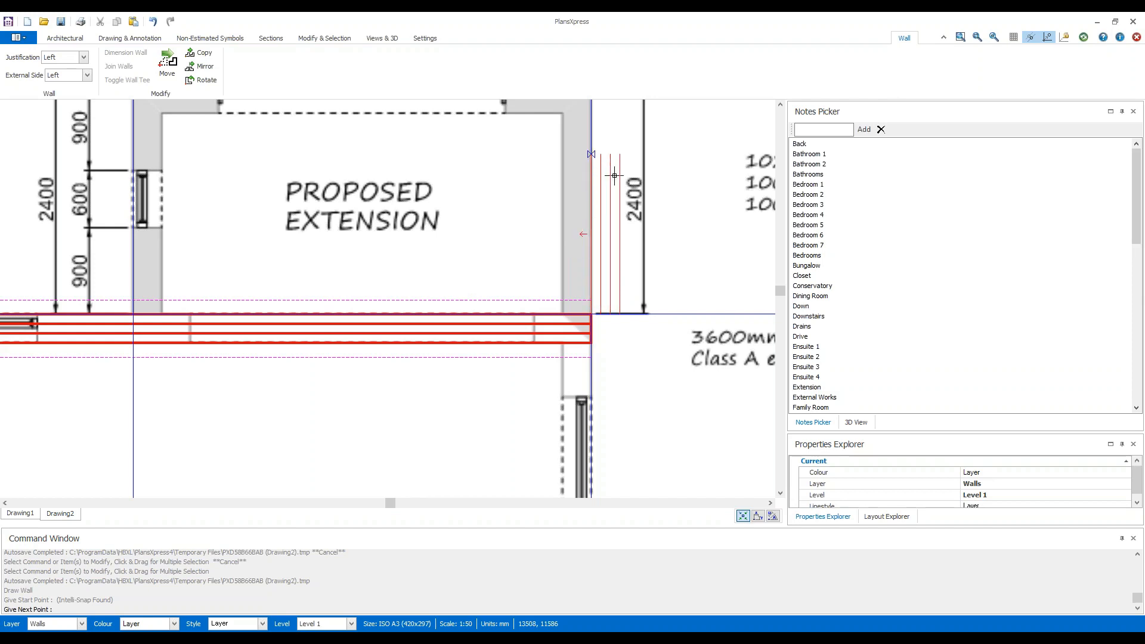
middle_click_drag(593, 199, 516, 343)
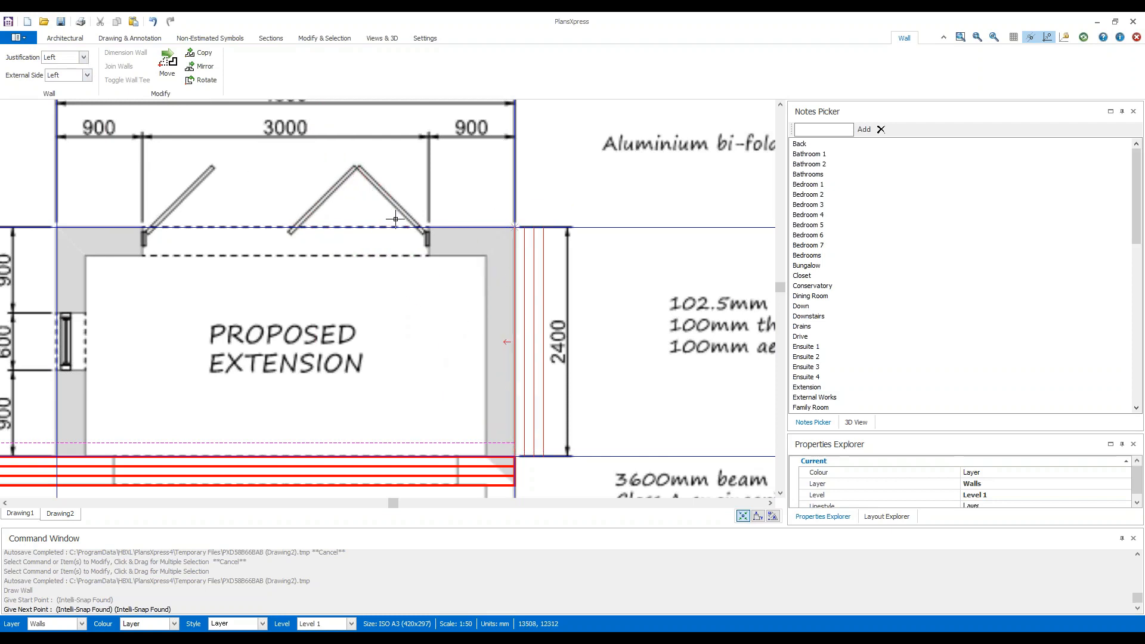
left_click(83, 57)
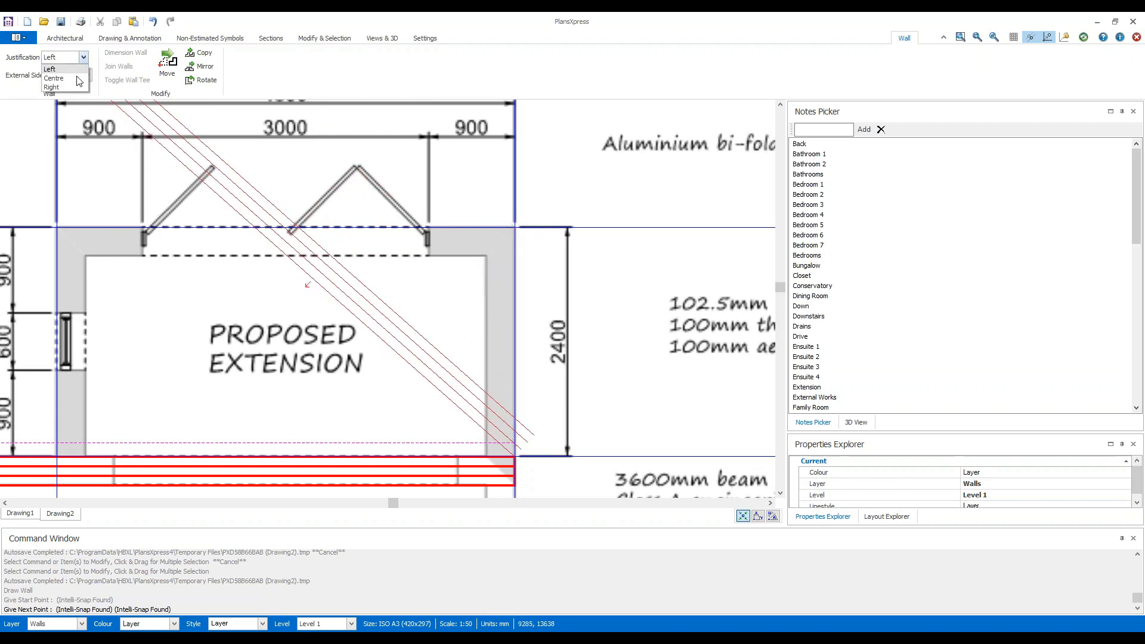
left_click(76, 87)
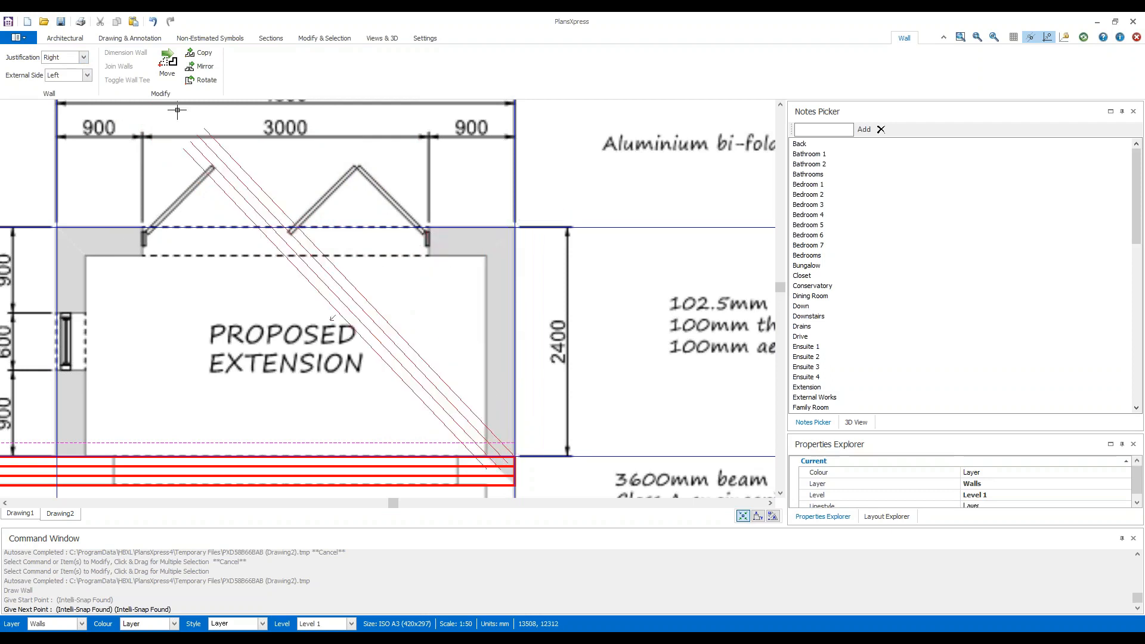
left_click(87, 76)
left_click(81, 95)
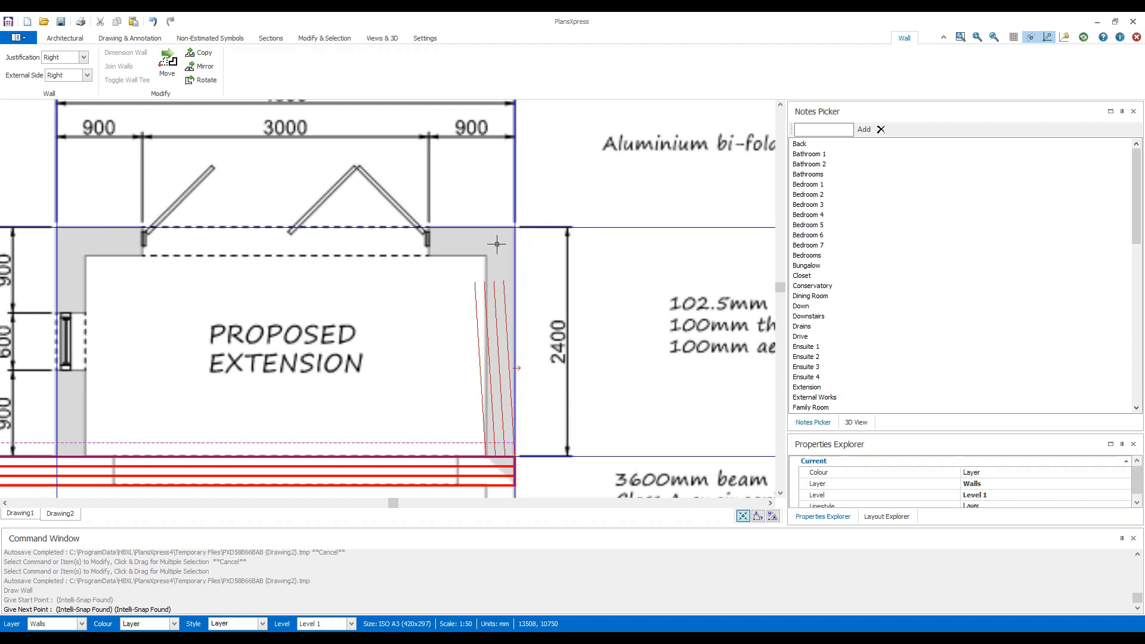
Trace the extension wall up the right side, across the bi-fold door side and down the window side to the existing wall.
middle_click_drag(545, 244, 522, 334)
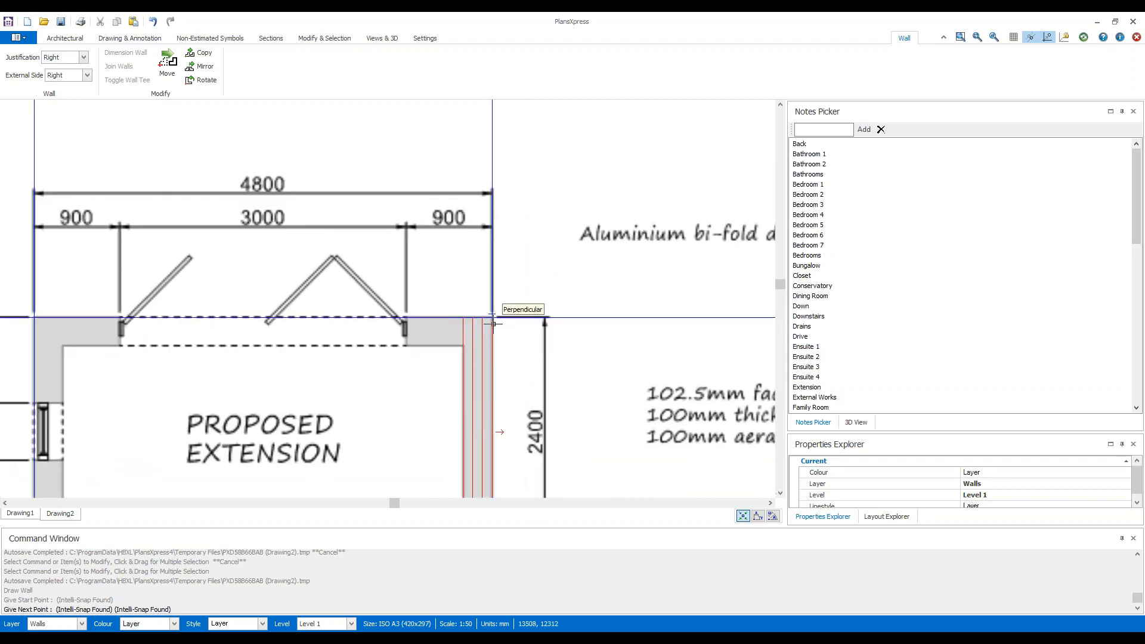
scroll(492, 324, "up", 2)
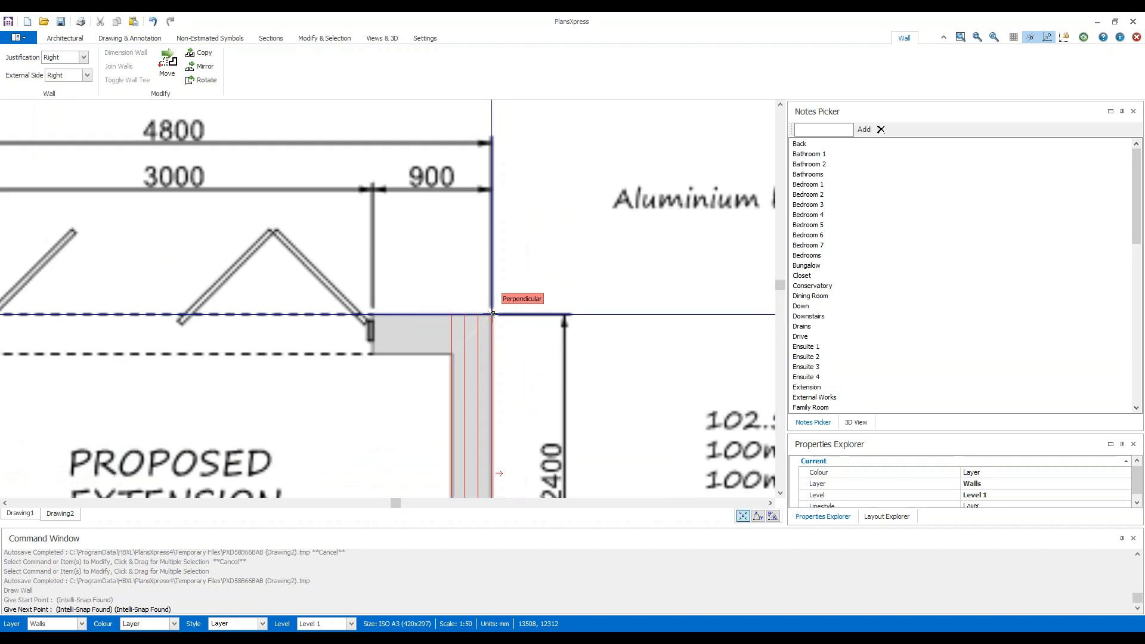
left_click(492, 313)
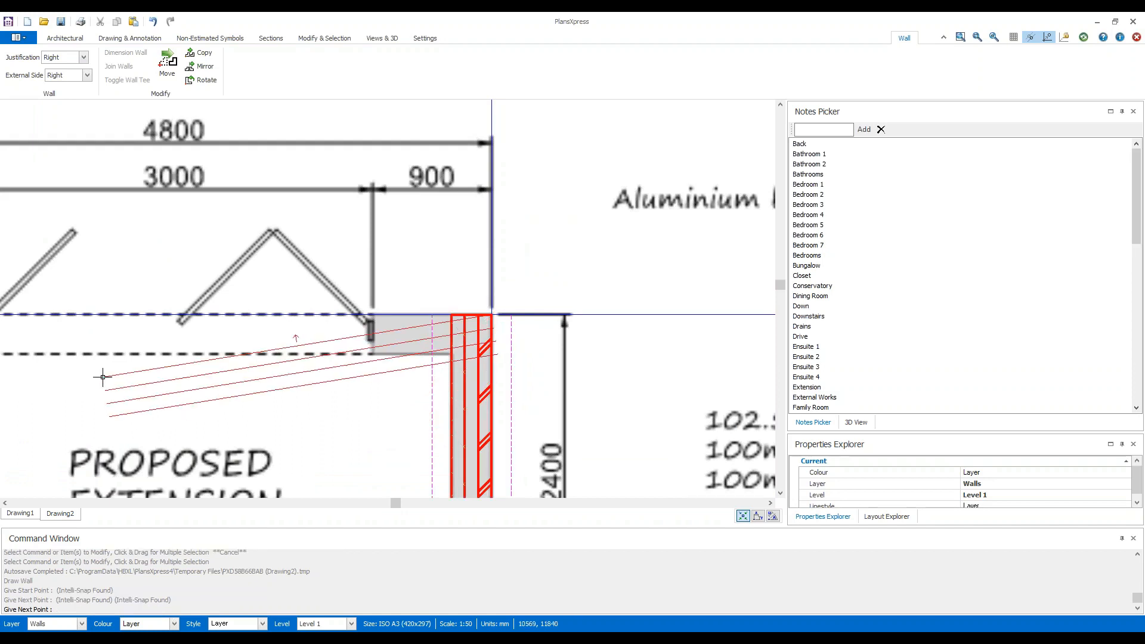
middle_click_drag(102, 377, 593, 334)
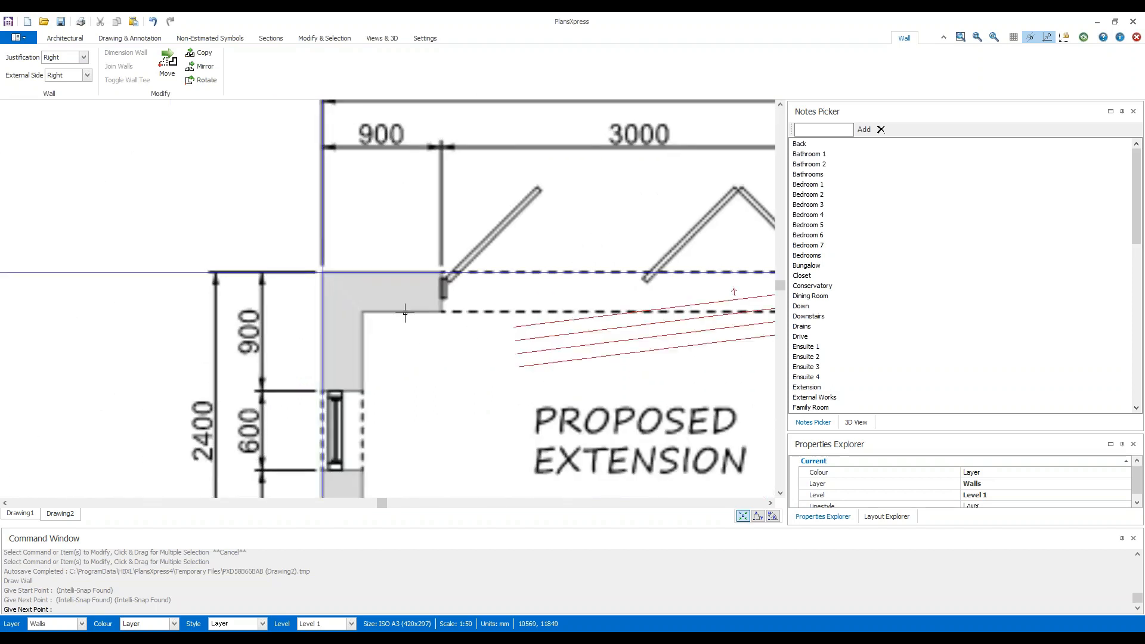
left_click(323, 272)
mouse_move(455, 417)
middle_mouse_down()
mouse_move(409, 153)
mouse_move(422, 197)
middle_mouse_up()
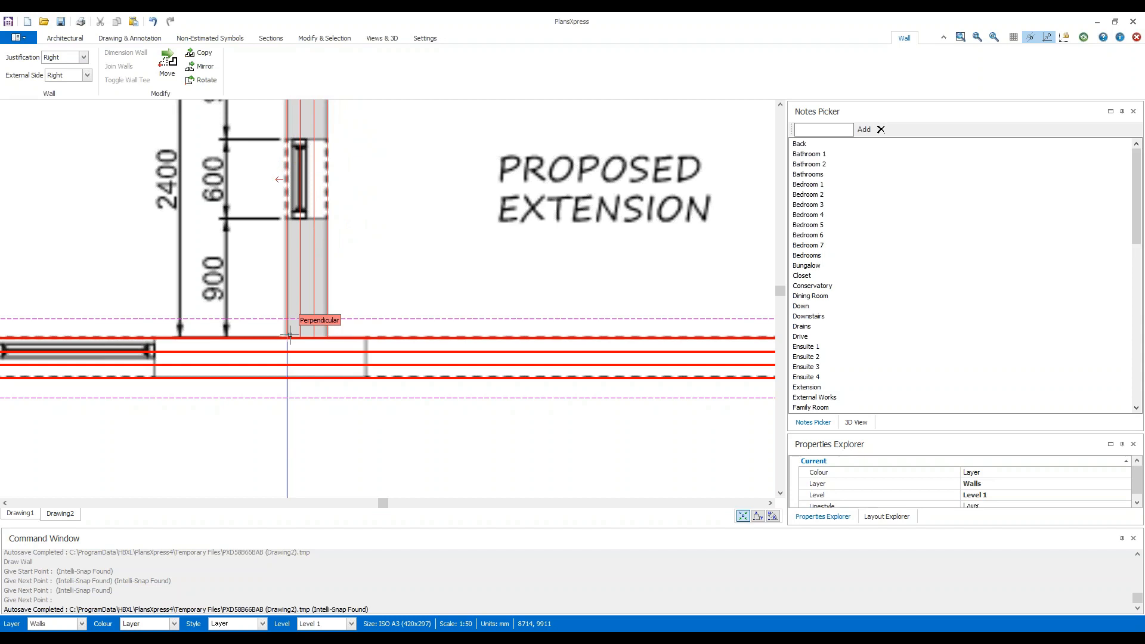
left_click(290, 335)
right_click(290, 334)
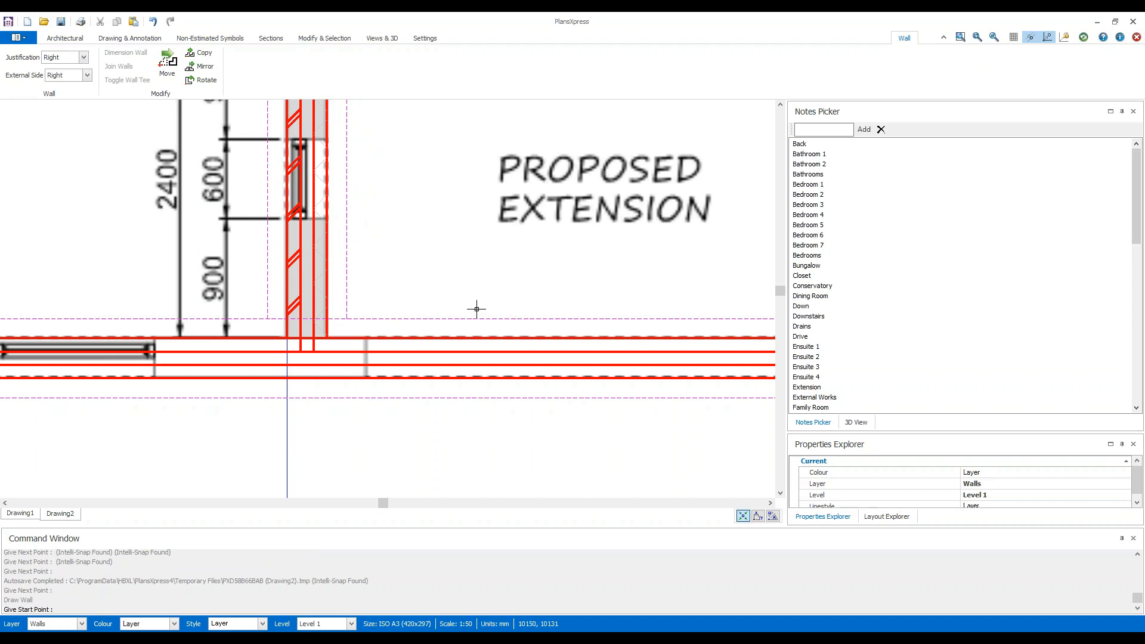
key("Escape")
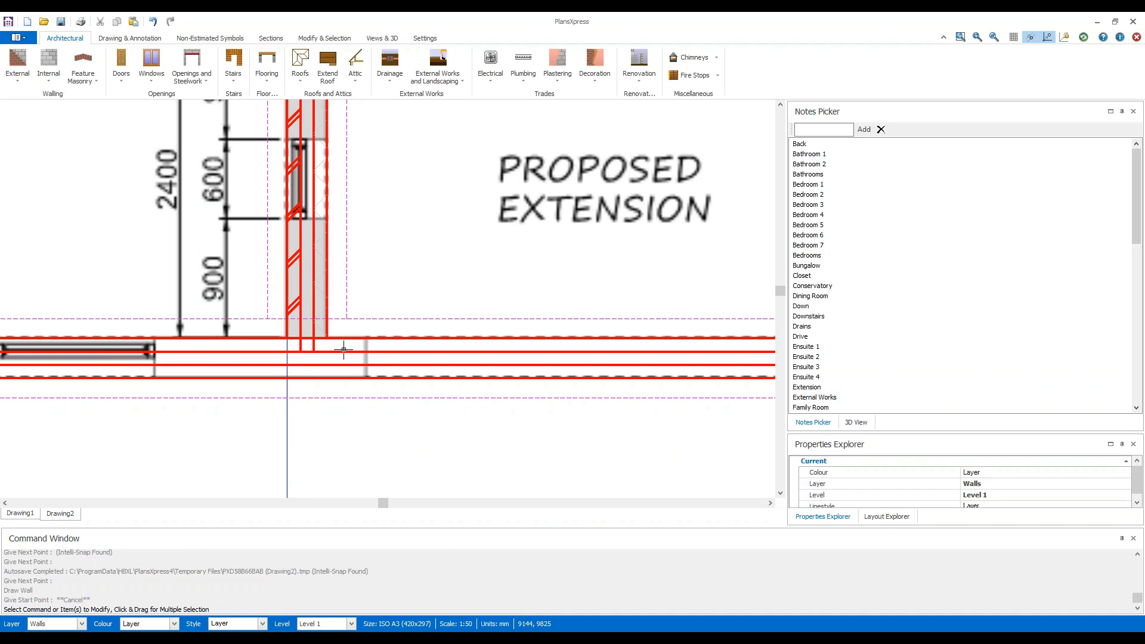
Refresh the drawing to clean up the junctions between the extension walls and the existing building wall.
left_click(1085, 40)
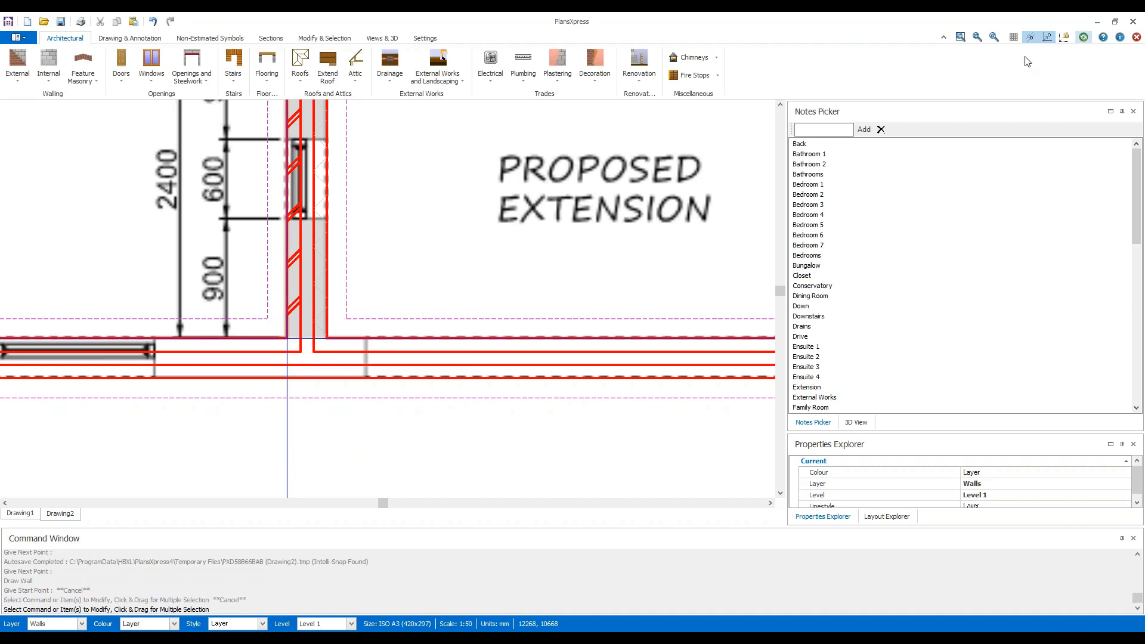
scroll(536, 314, "down", 2)
mouse_move(693, 285)
middle_mouse_down()
mouse_move(641, 298)
mouse_move(553, 348)
middle_mouse_up()
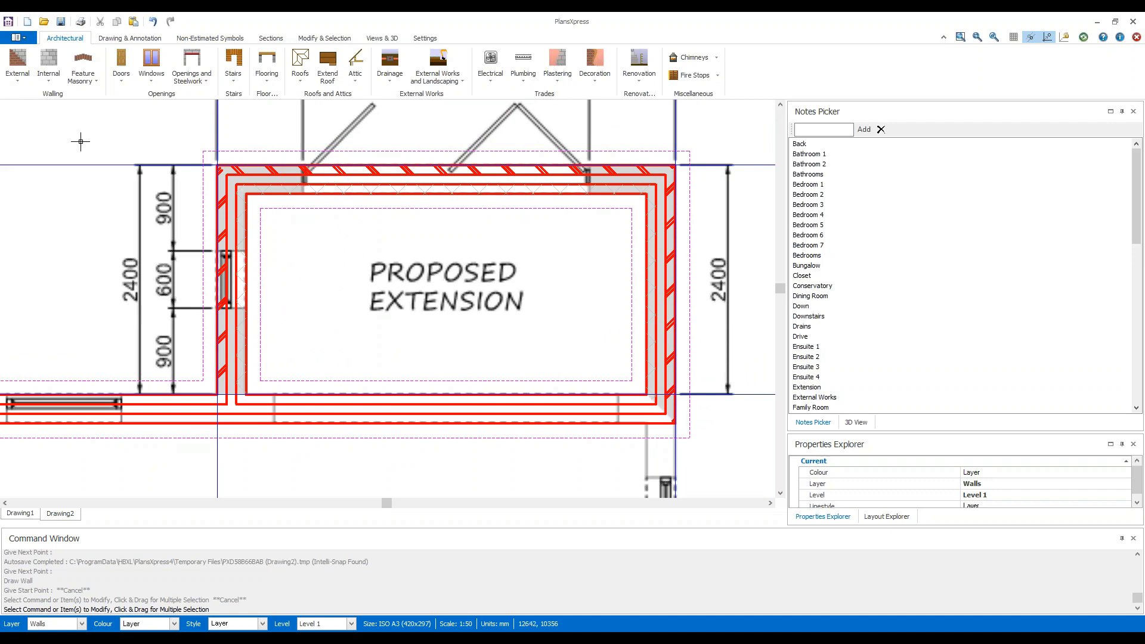
left_click(52, 77)
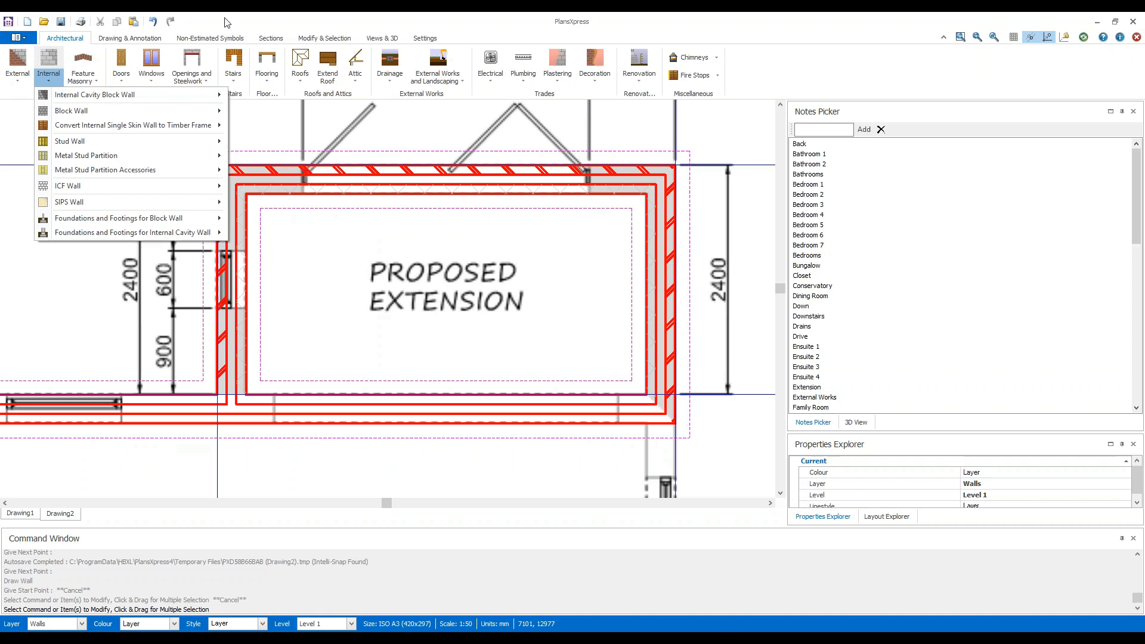
left_click(465, 33)
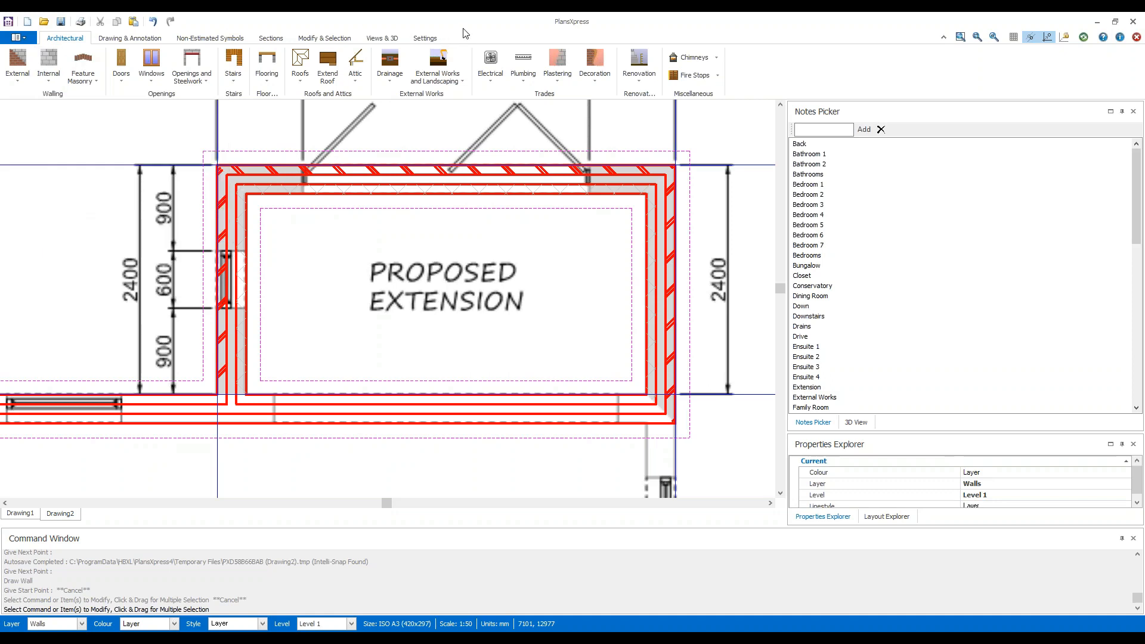
left_click(18, 83)
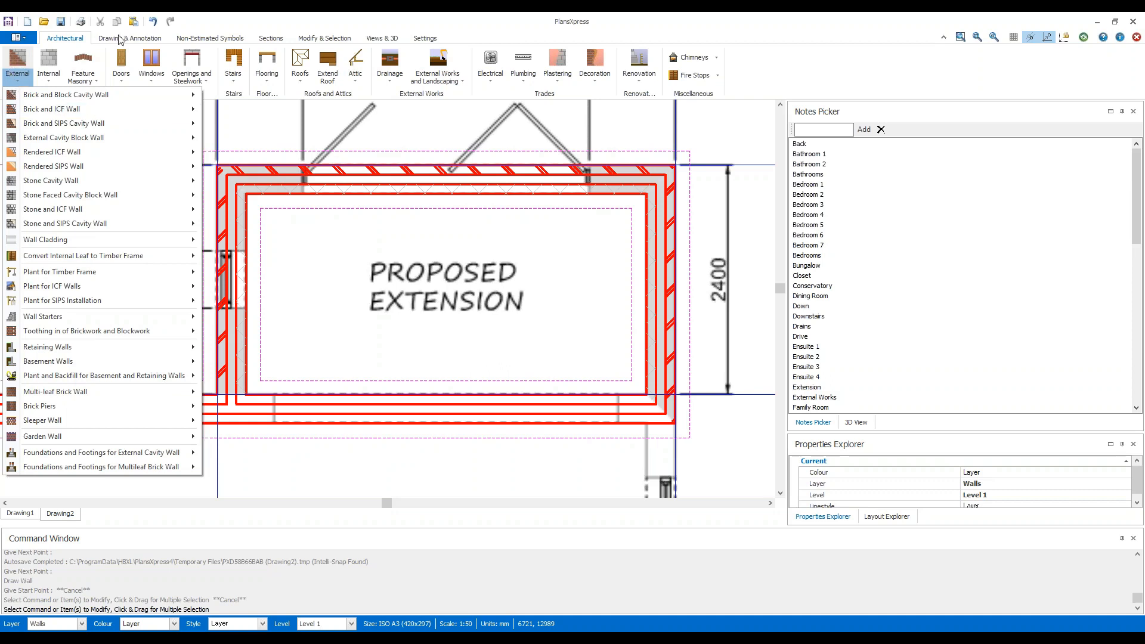
left_click(238, 30)
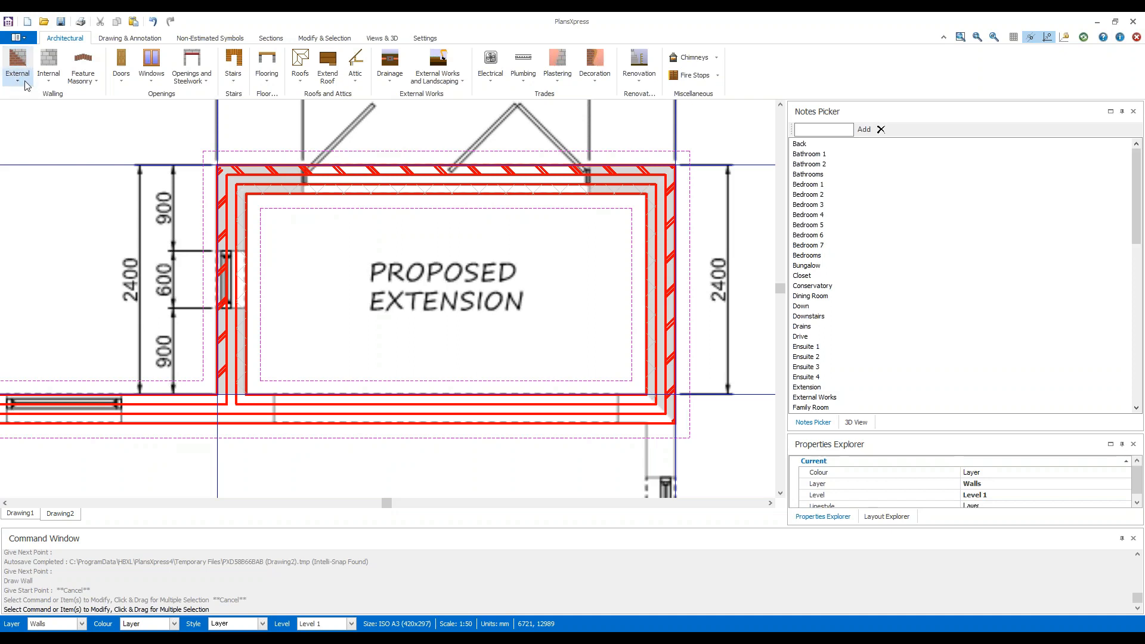
Choose the external "Wall starter for 2.325m high wall" and set its wall height to 9.3 and fitting time to 2 hours.
left_click(25, 84)
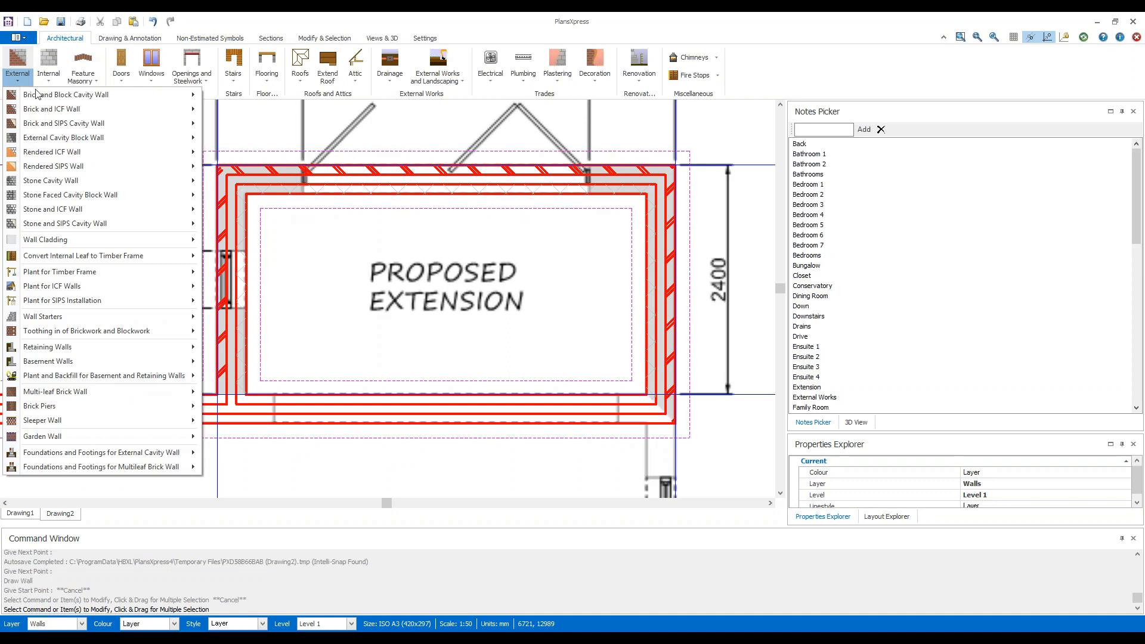
mouse_move(90, 316)
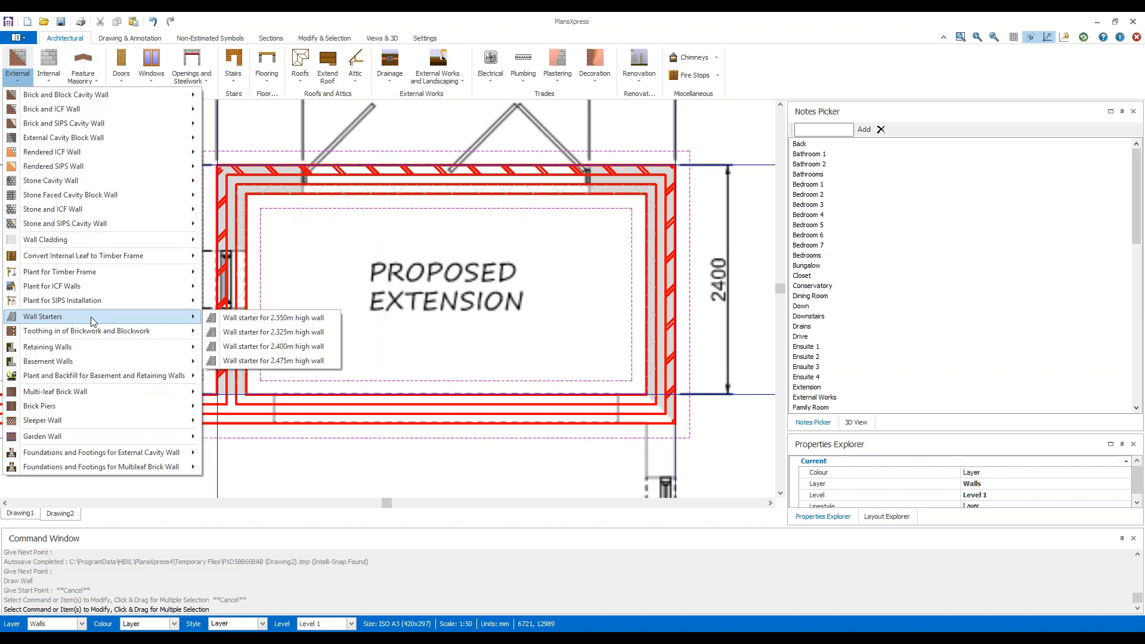
left_click(324, 334)
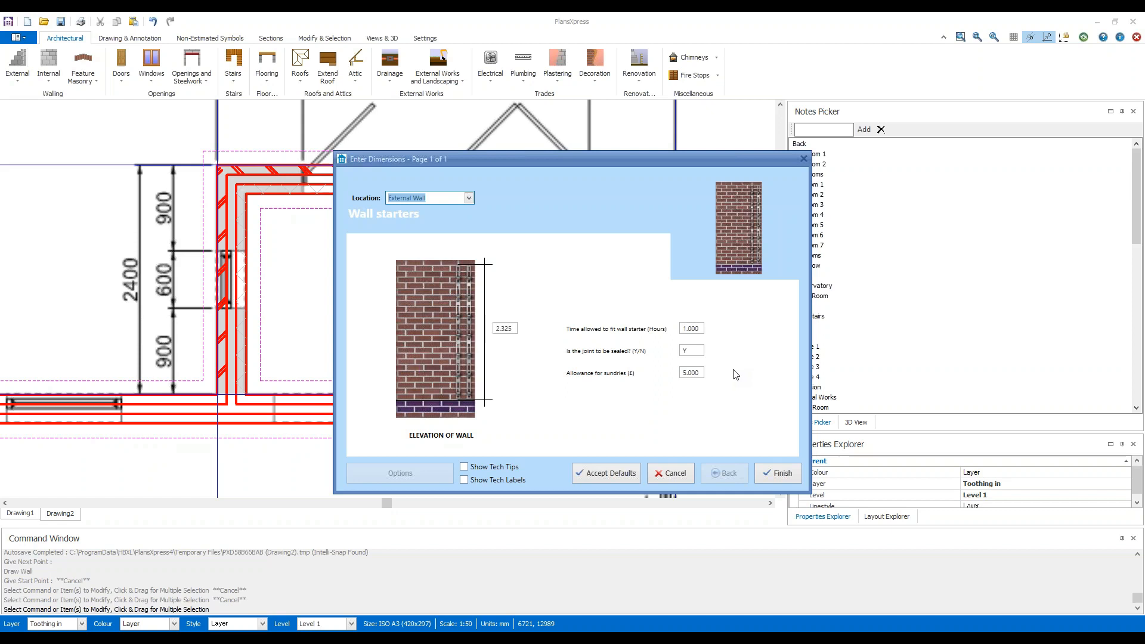
left_click(515, 328)
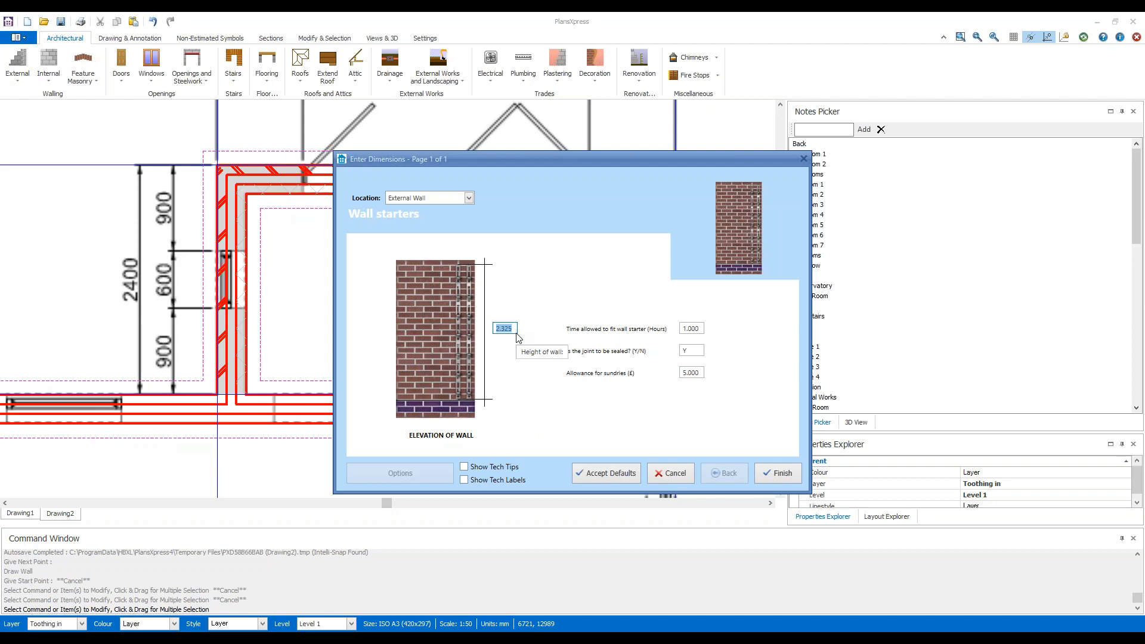
type("9.3")
key("Tab")
type("2")
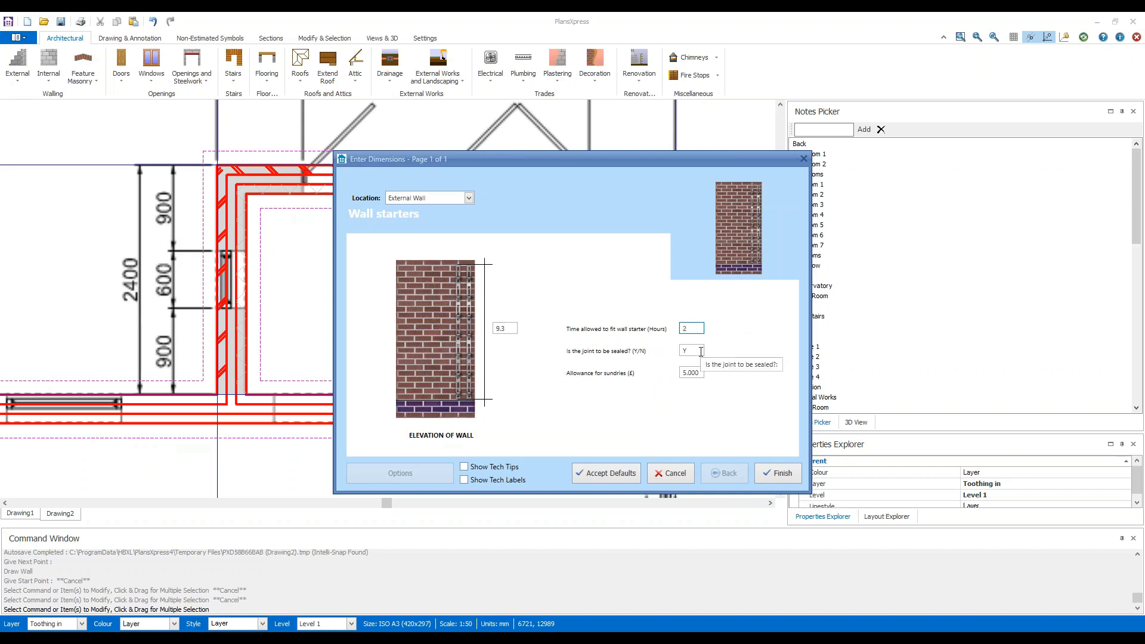
Show the tech tip for the wall starter's sundries allowance and accept the wall starter settings.
left_click(700, 373)
left_click(499, 468)
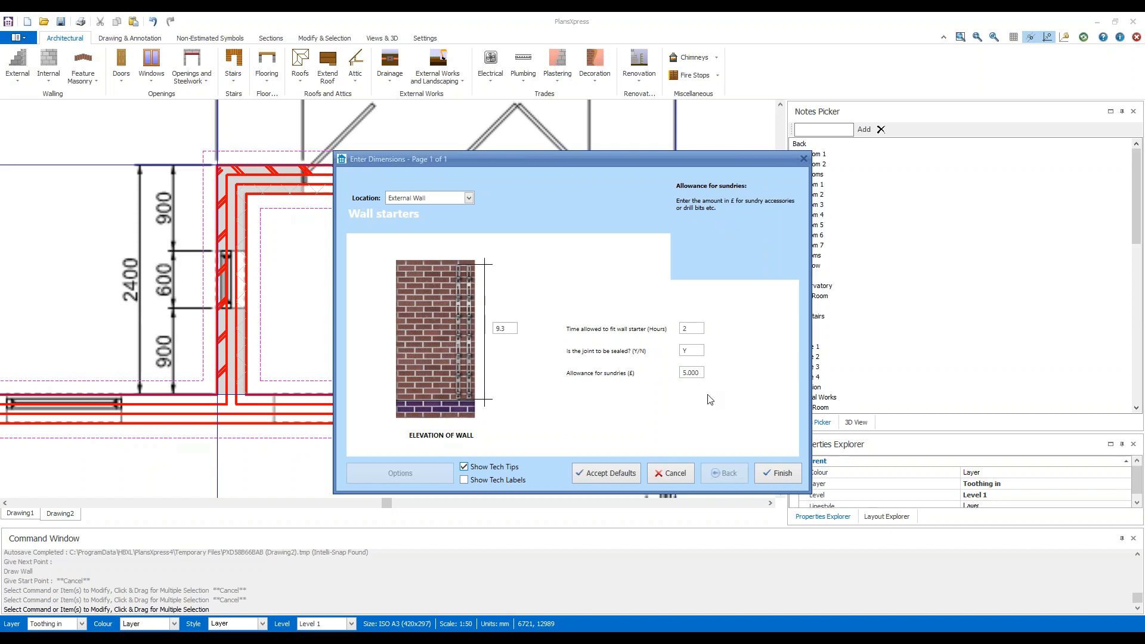
left_click(782, 474)
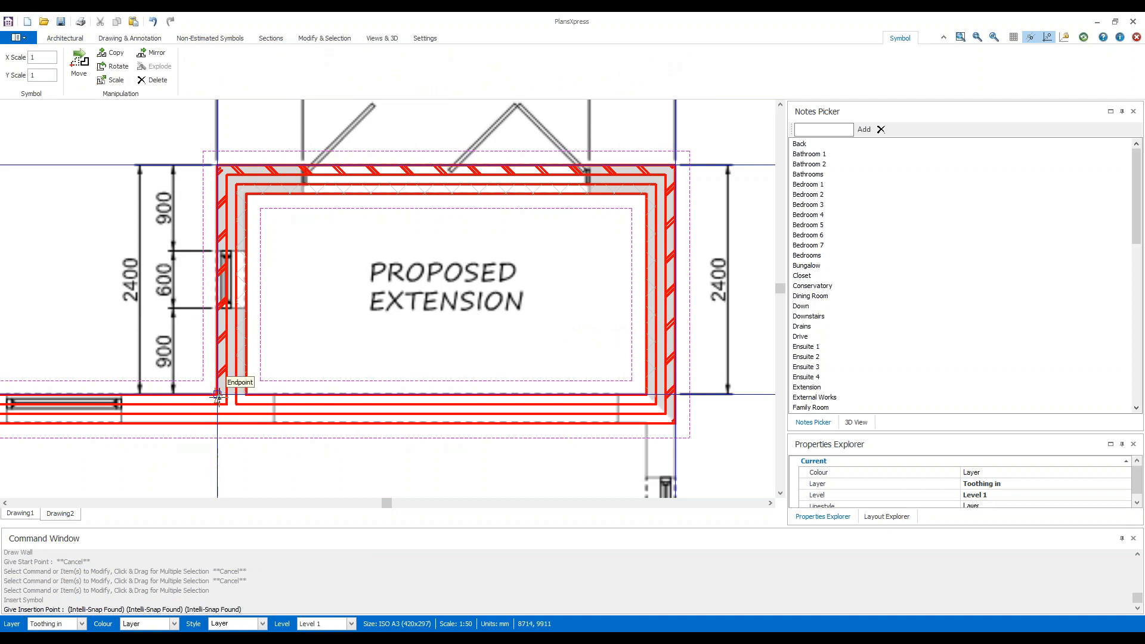
Place a wall starter on the brick leaf where the extension's window-side wall meets the existing wall, rotated to point into the extension wall.
scroll(218, 395, "up", 4)
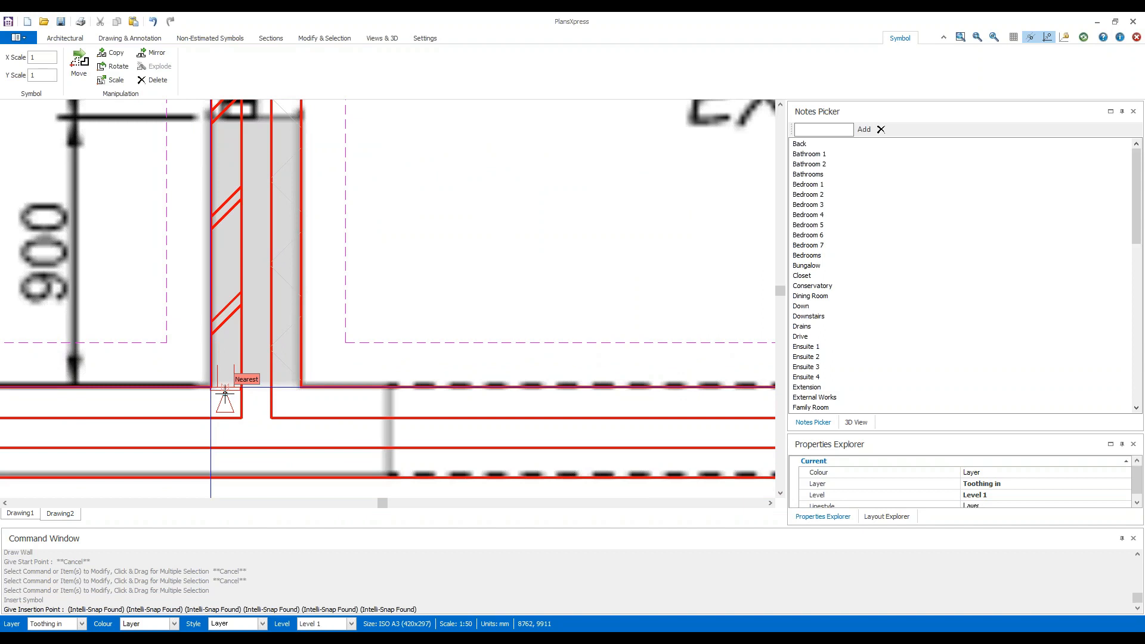
left_click(225, 392)
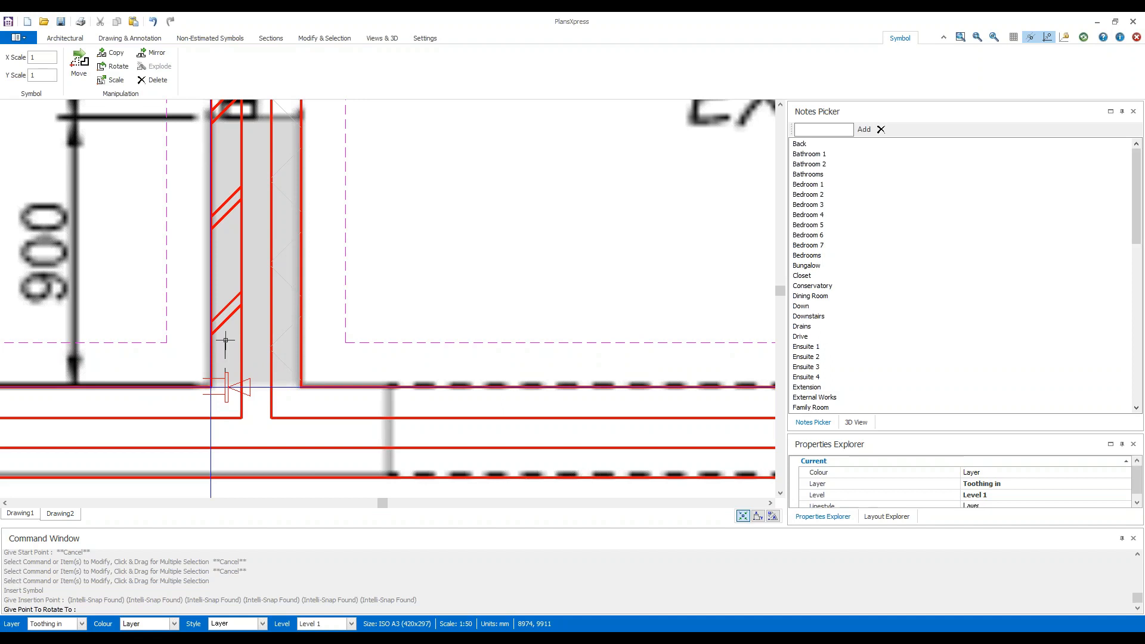
left_click(122, 358)
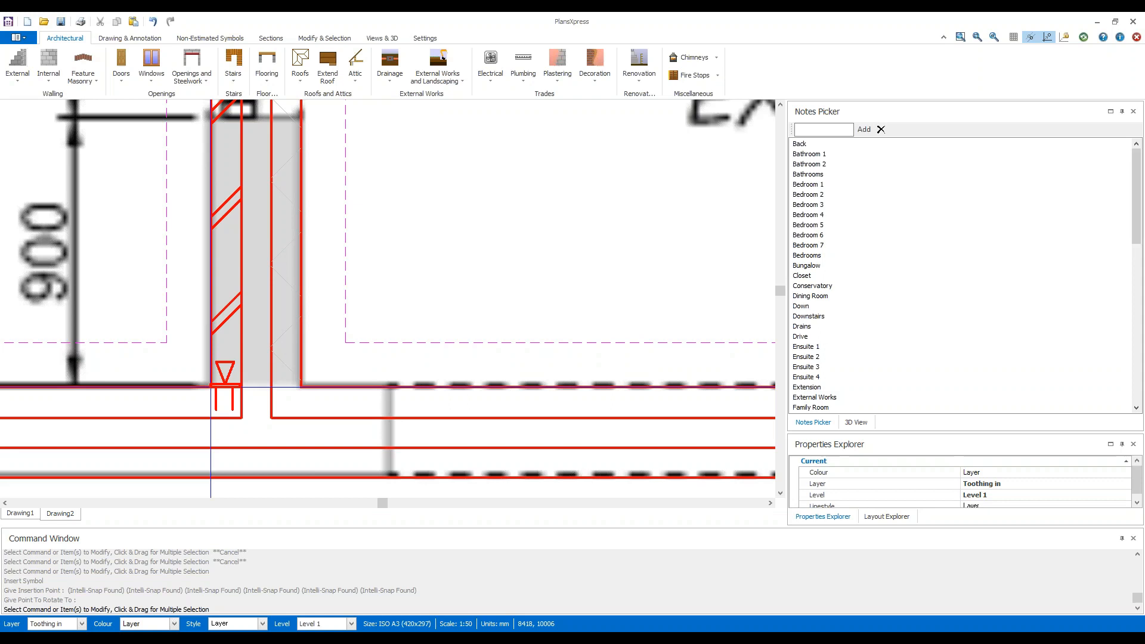
key("Escape")
Place a wall starter on the block leaf where the extension's window-side wall meets the existing wall, rotated to point into the extension wall.
key("Return")
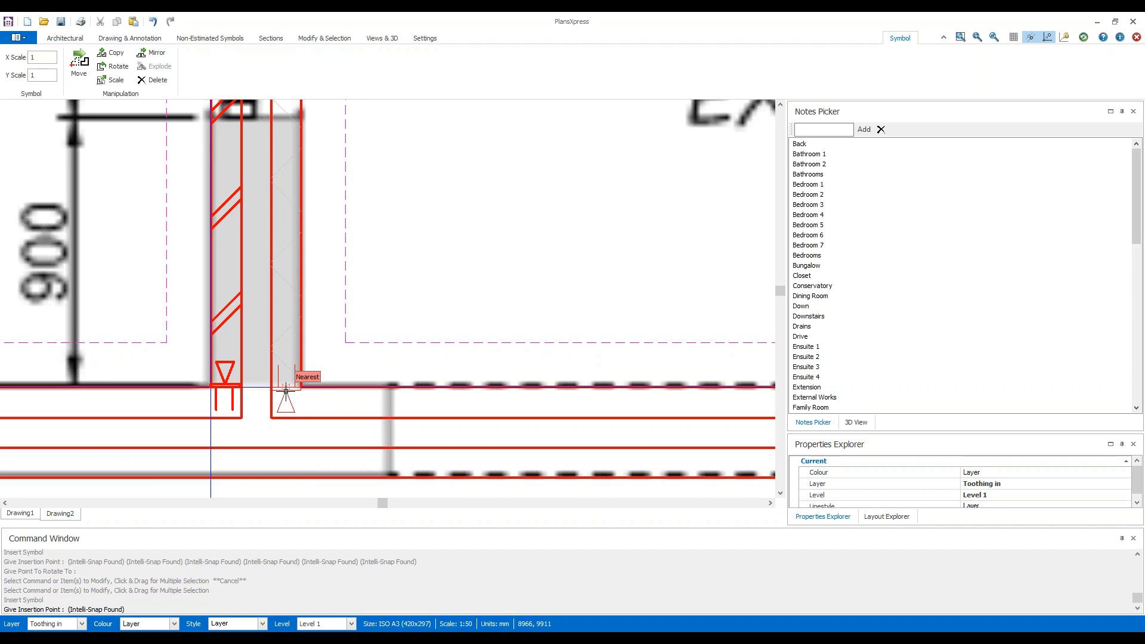
left_click(286, 390)
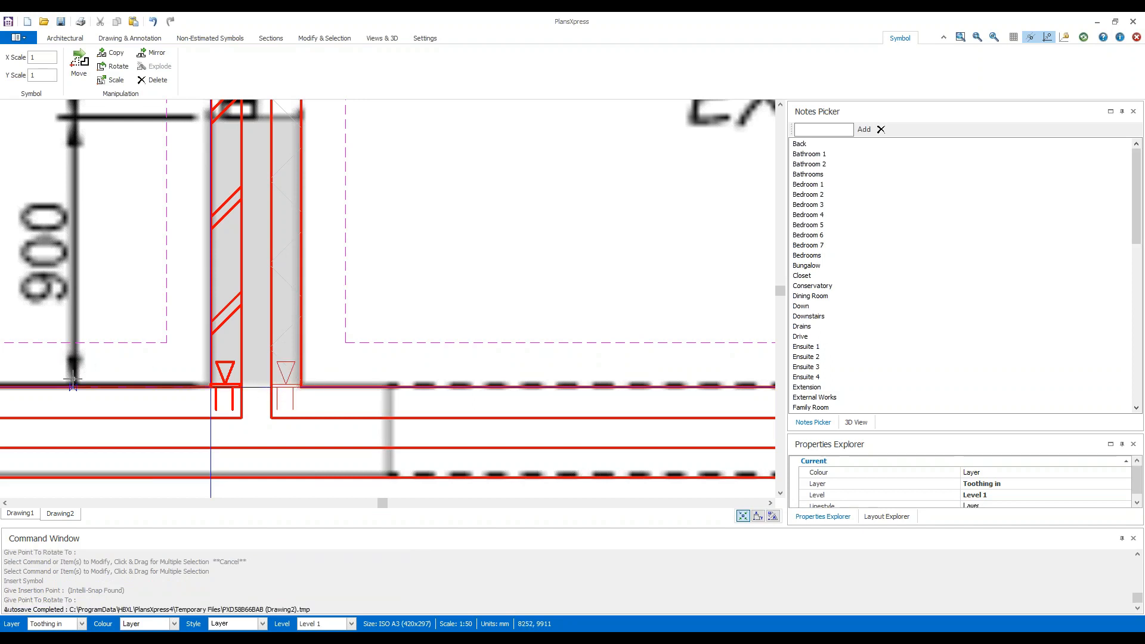
left_click(111, 363)
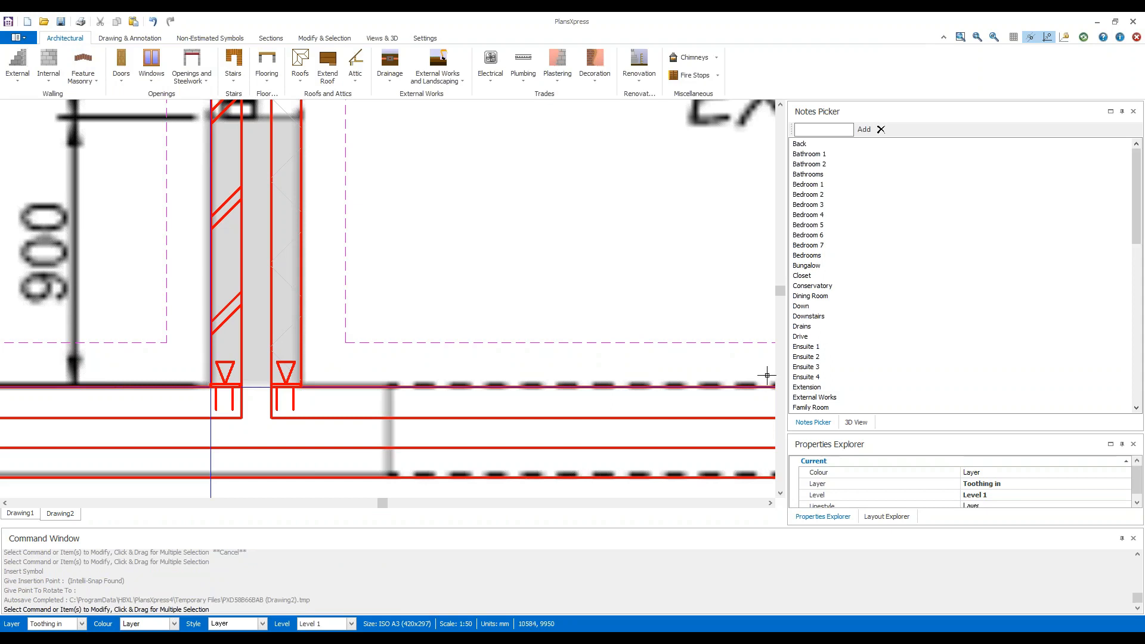
Place wall starters on the block and brick leaves where the extension's opposite side wall meets the existing wall, both pointing into the extension wall.
middle_click_drag(766, 376, 77, 379)
middle_click_drag(718, 360, 288, 360)
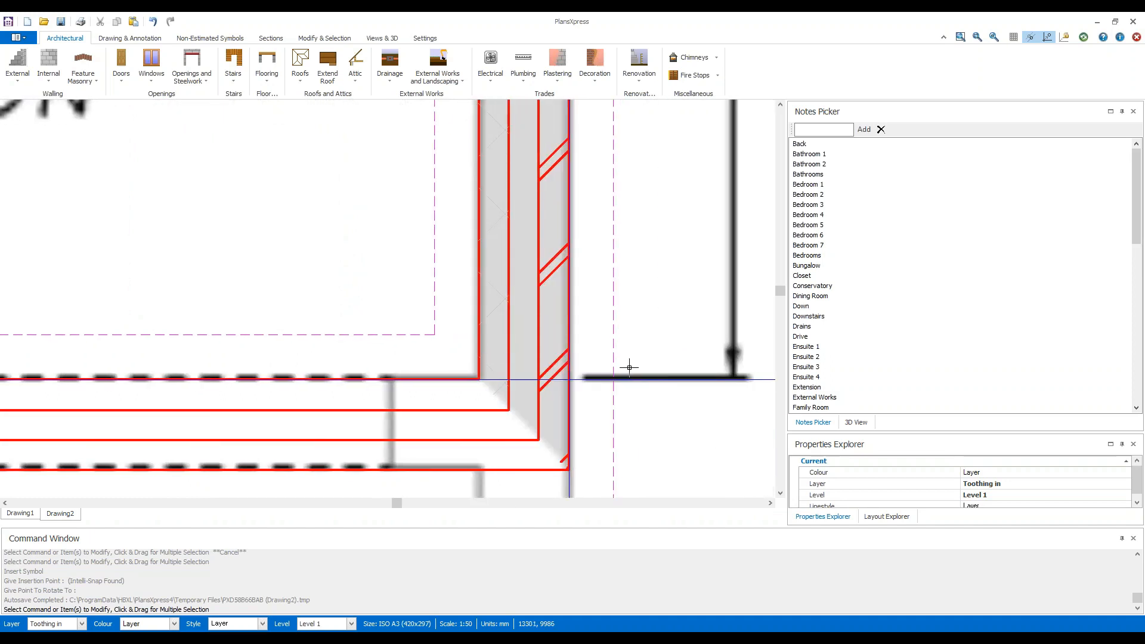
right_click(661, 321)
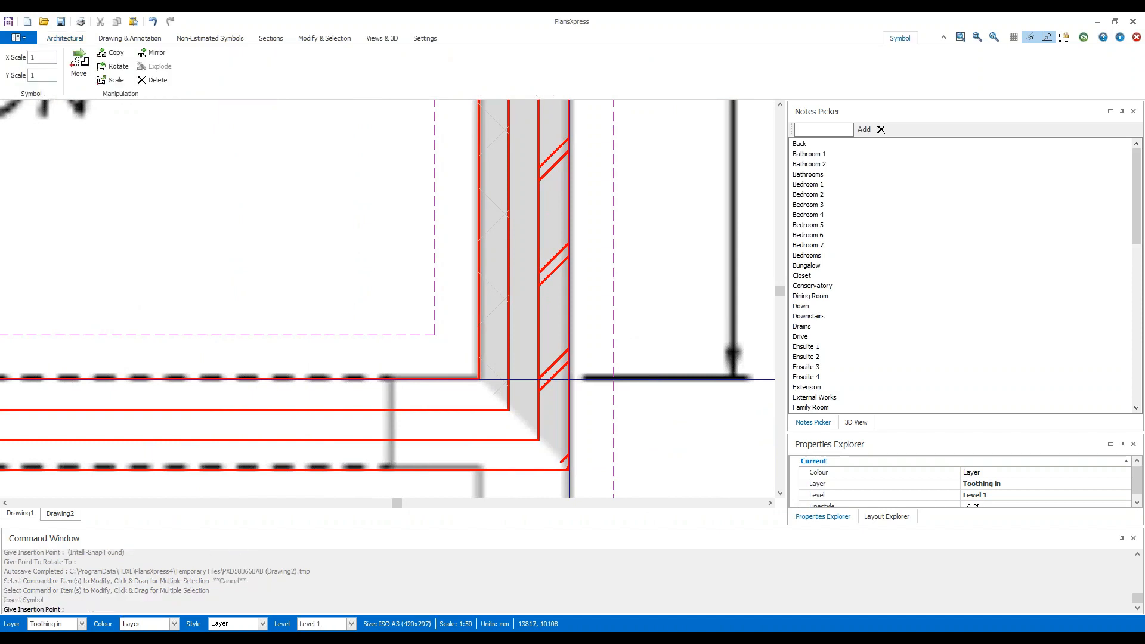
left_click(493, 378)
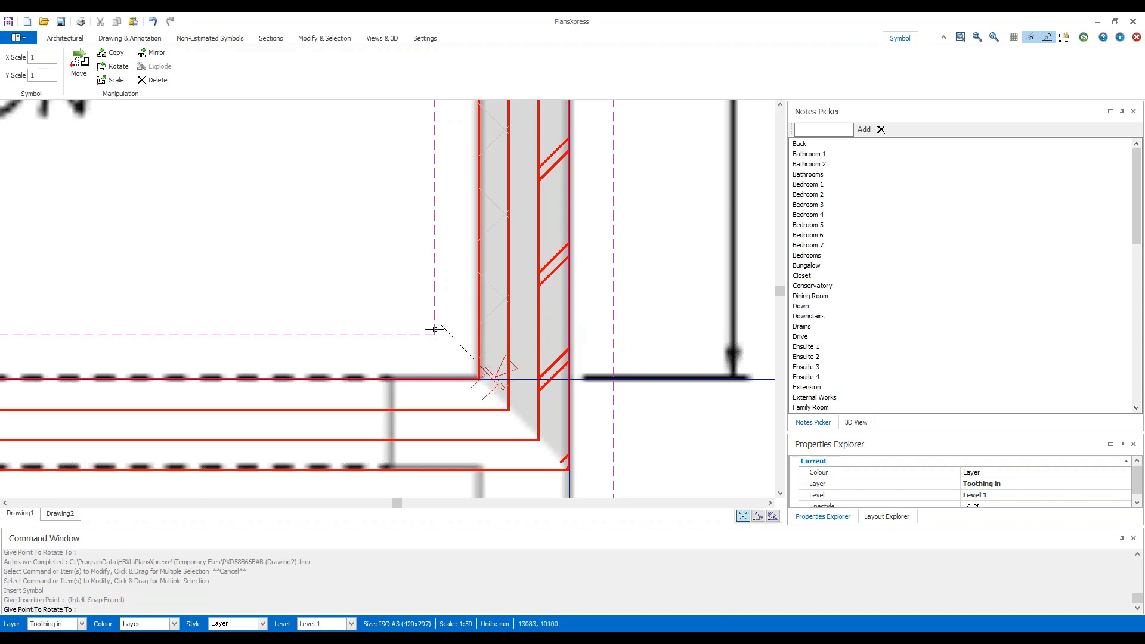
left_click(410, 366)
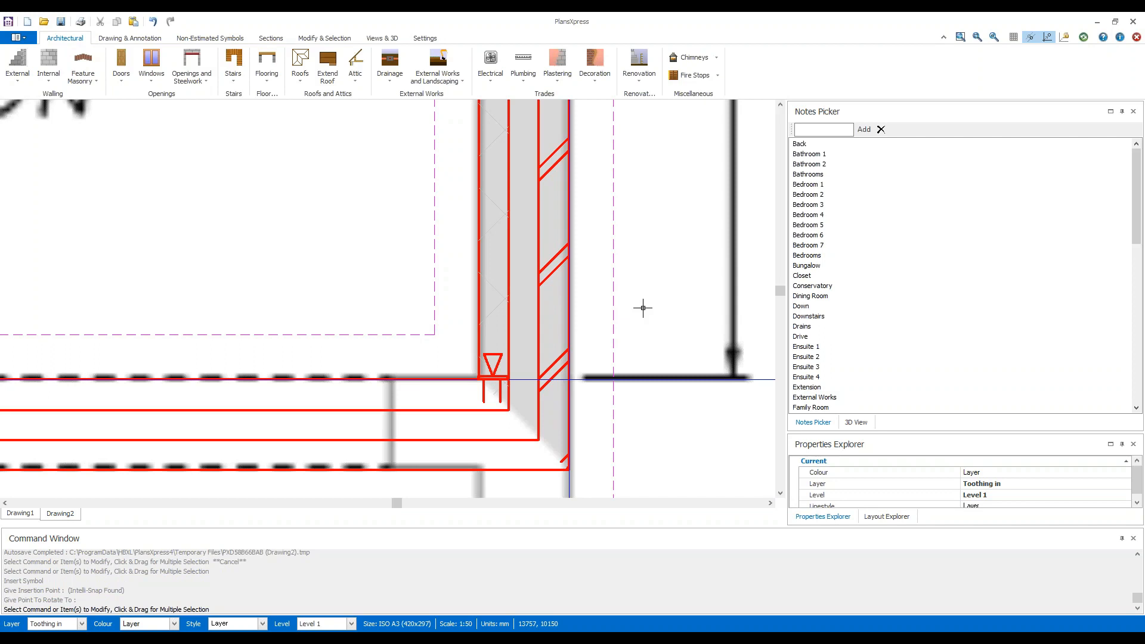
key("Return")
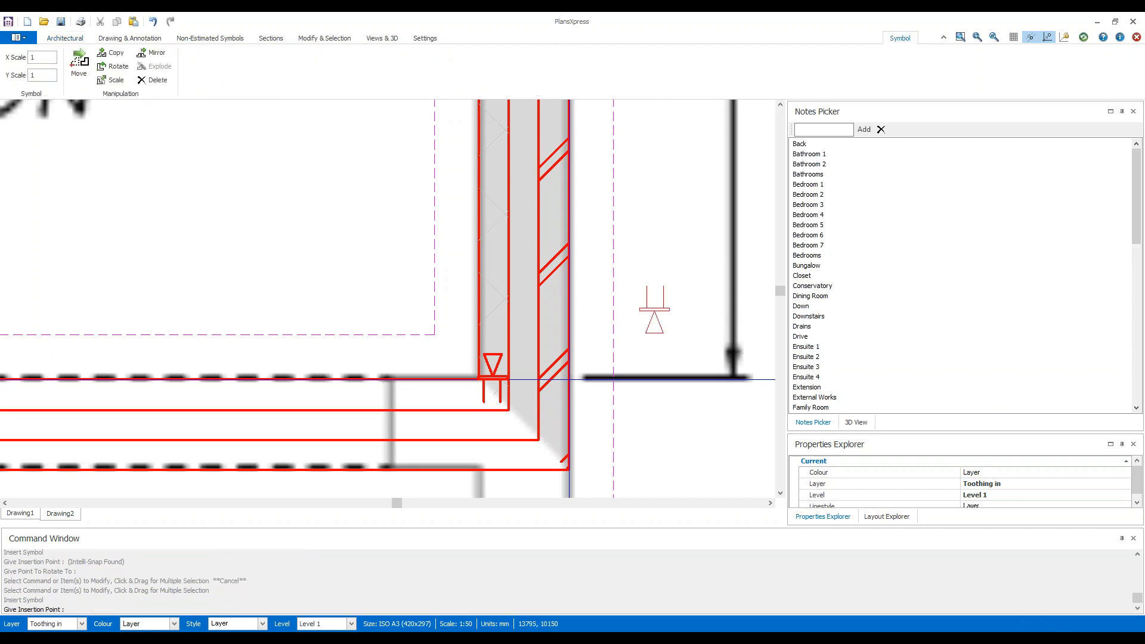
left_click(553, 373)
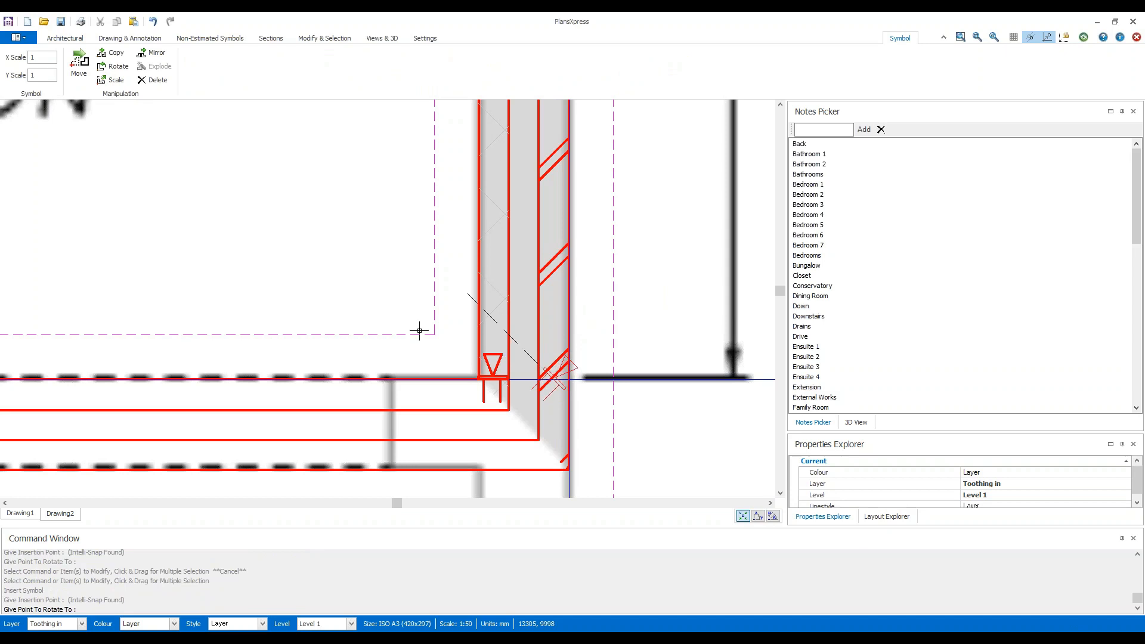
left_click(360, 353)
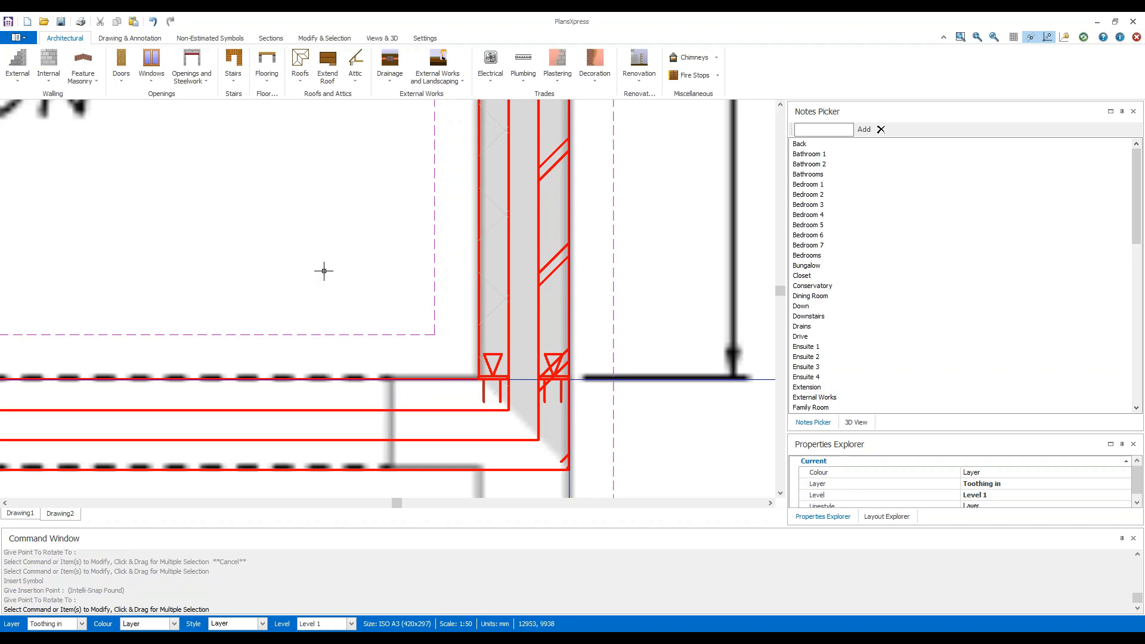
left_click(16, 84)
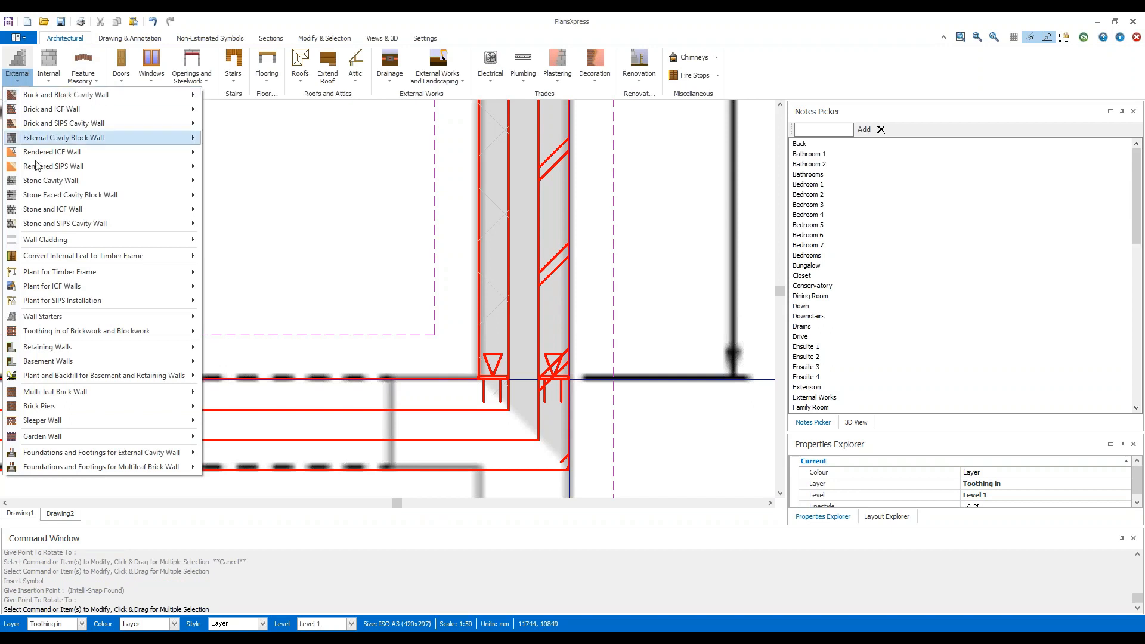
mouse_move(105, 332)
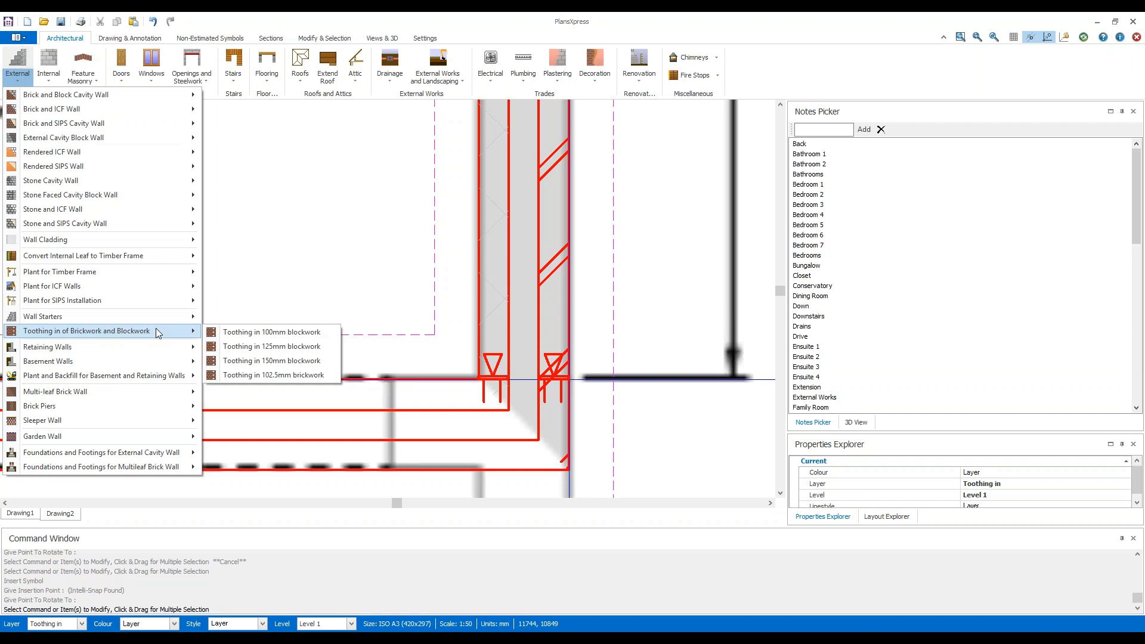
left_click(390, 218)
Choose the "Medium Opening (3.0 - 3.6m)" structural opening to existing wall for the link between the existing building and the extension.
scroll(396, 232, "down", 2)
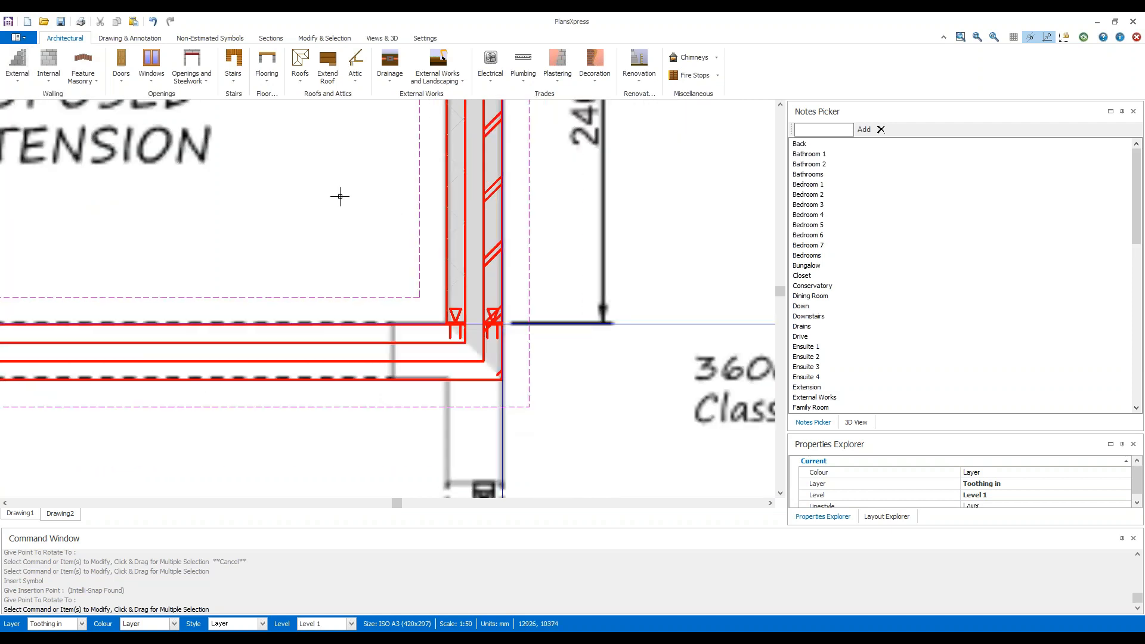
scroll(340, 197, "down", 4)
scroll(427, 280, "down", 2)
middle_click_drag(397, 314, 459, 271)
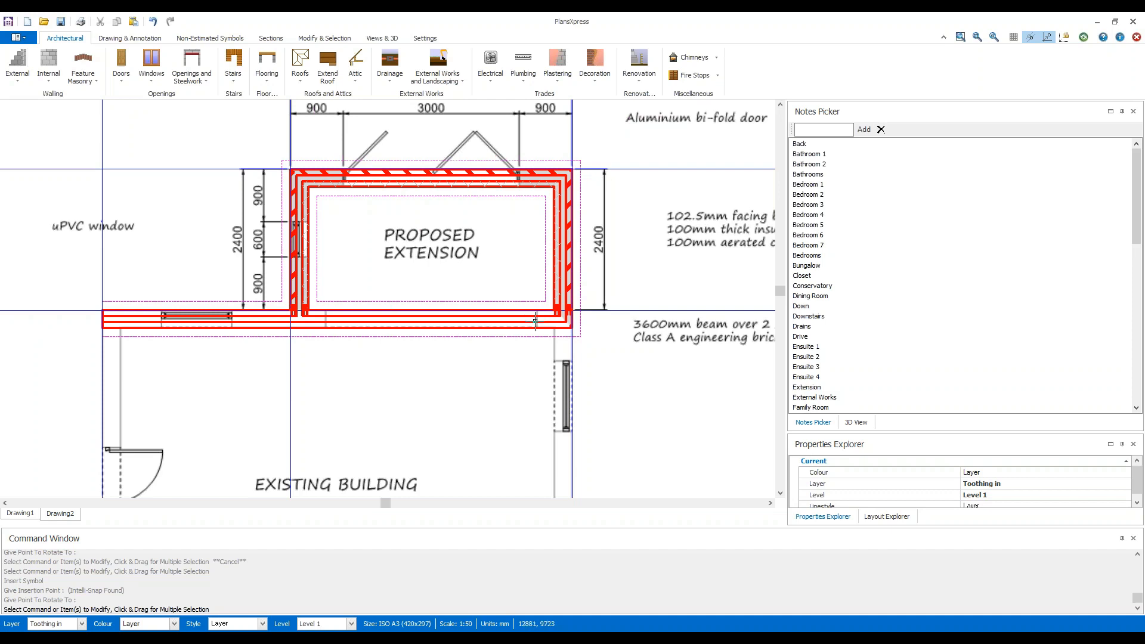
mouse_move(535, 321)
left_click(200, 87)
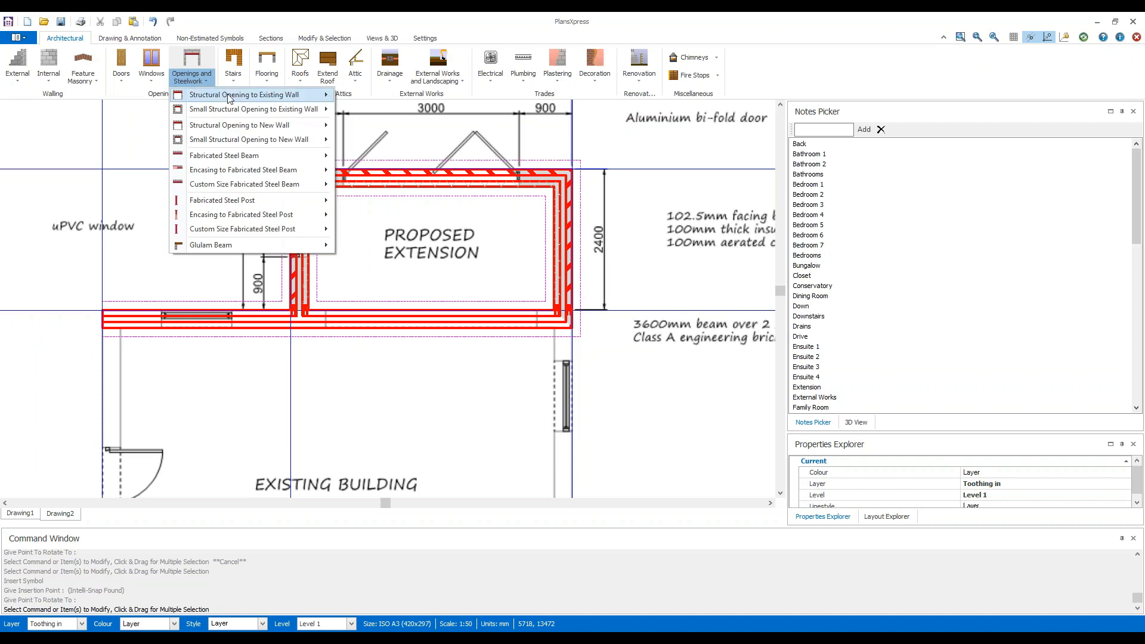
mouse_move(290, 99)
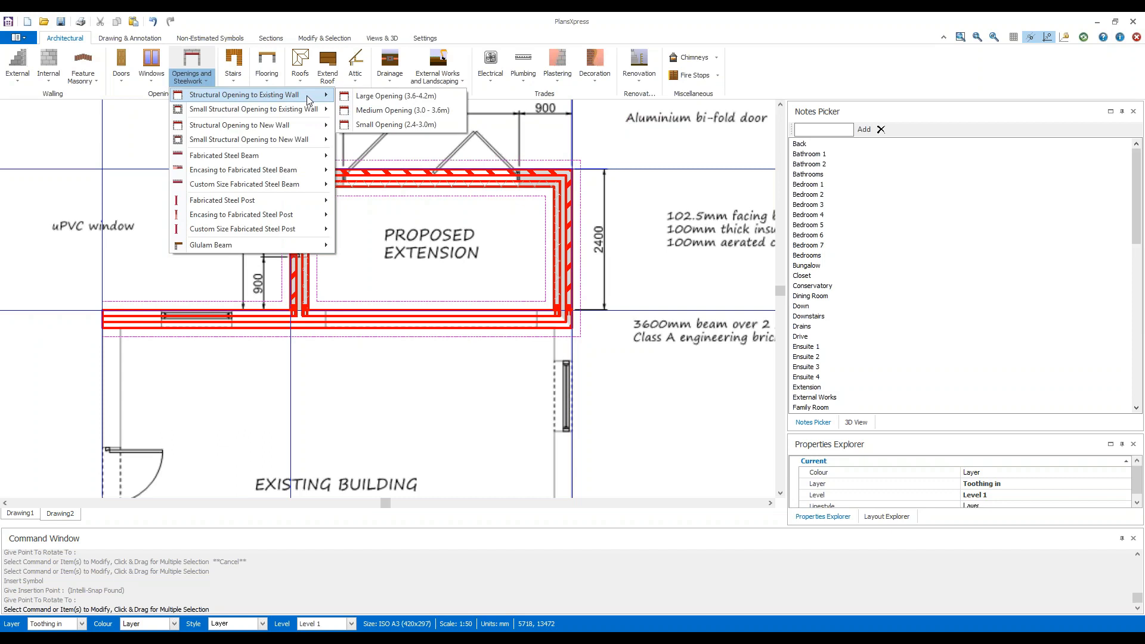
left_click(457, 112)
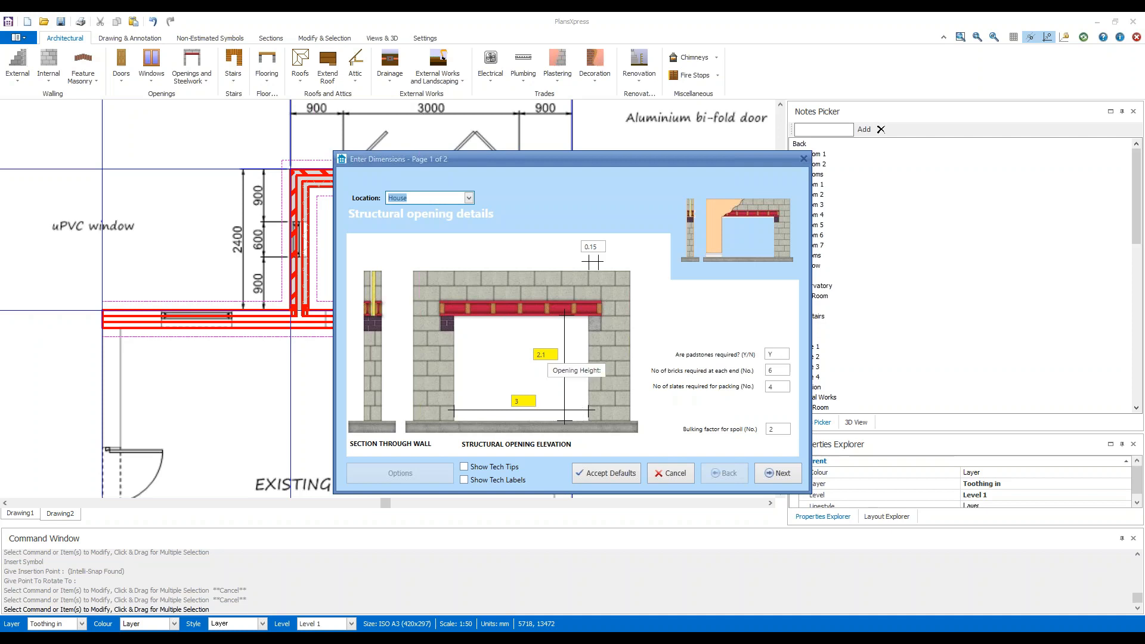
Set the structural opening width to 3.6, show the tech tip for the lintel bearing, and continue to the plastering details.
left_click(530, 402)
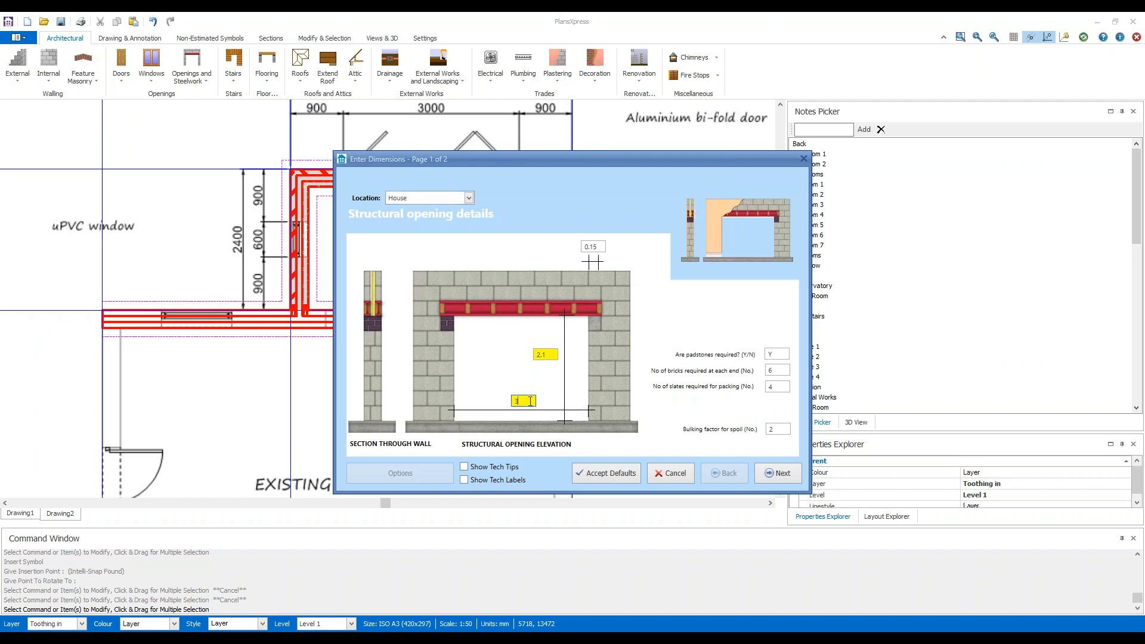
left_click_drag(530, 400, 516, 401)
type("3")
left_click(594, 245)
left_click(464, 467)
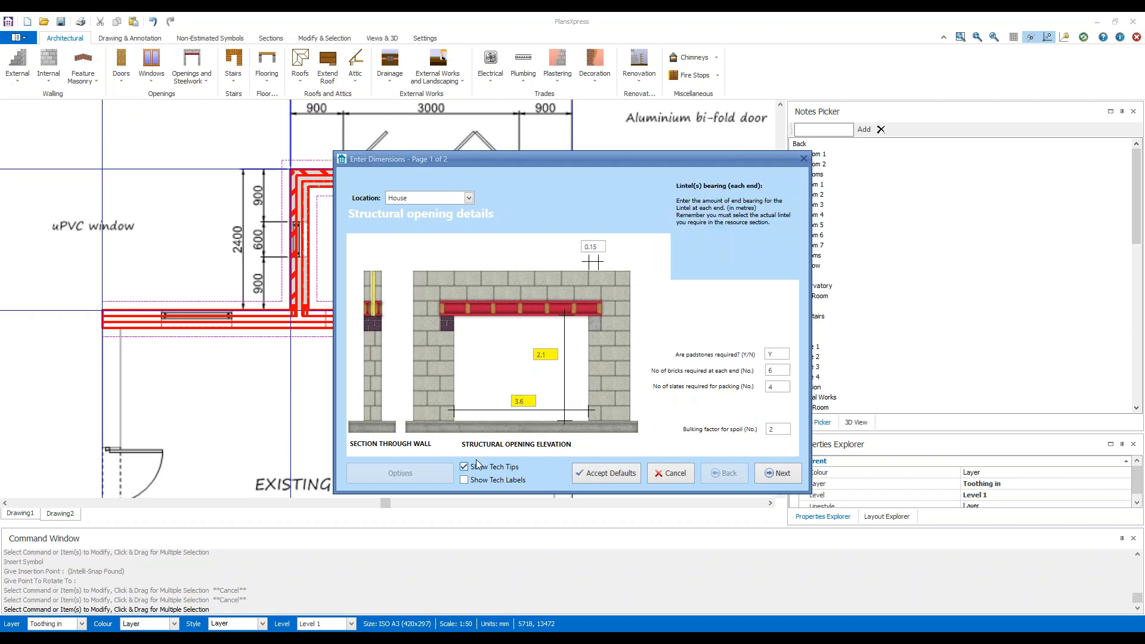
left_click(597, 246)
left_click(790, 475)
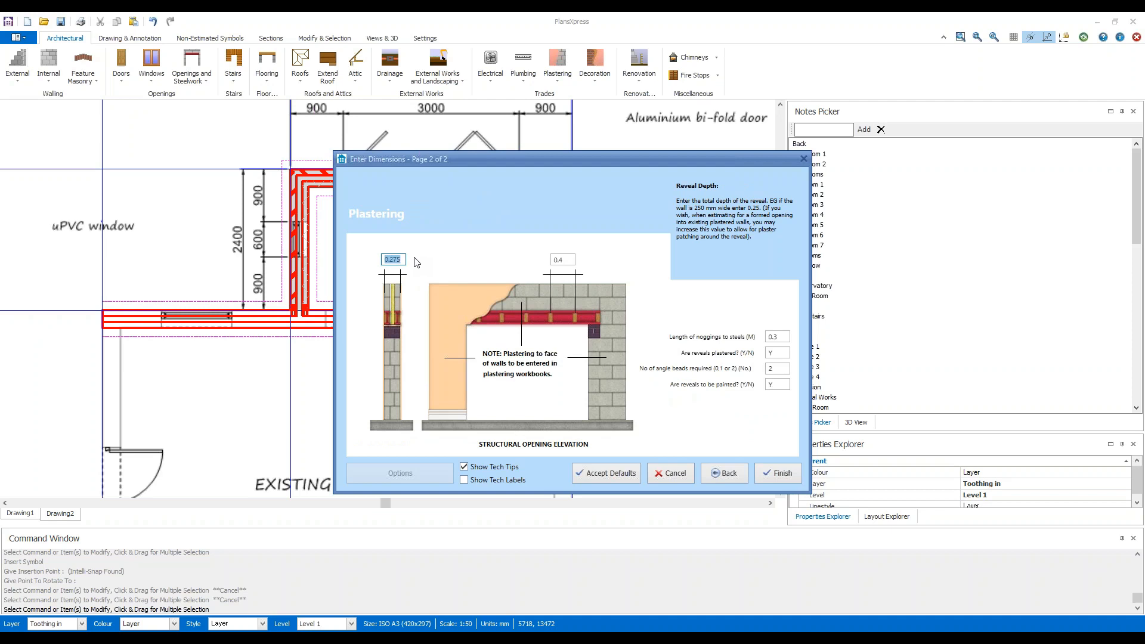
Set the reveal depth to 0.3, check the tech tips for the noggings, reveals and angle beads, and finish the opening's settings.
type("0.3")
left_click(563, 260)
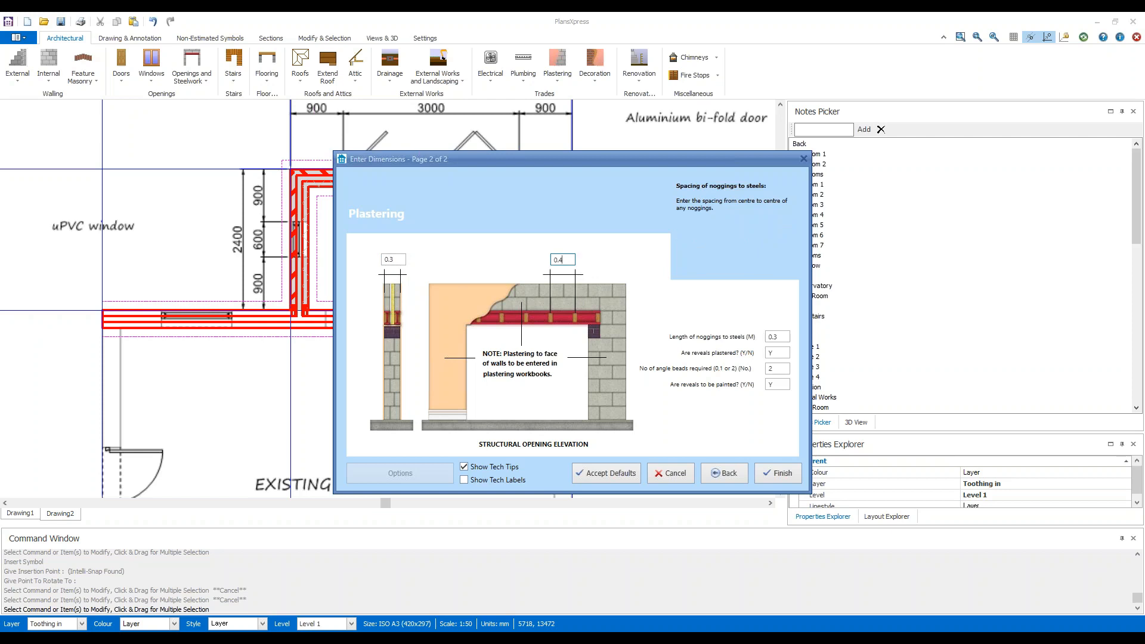
left_click(782, 337)
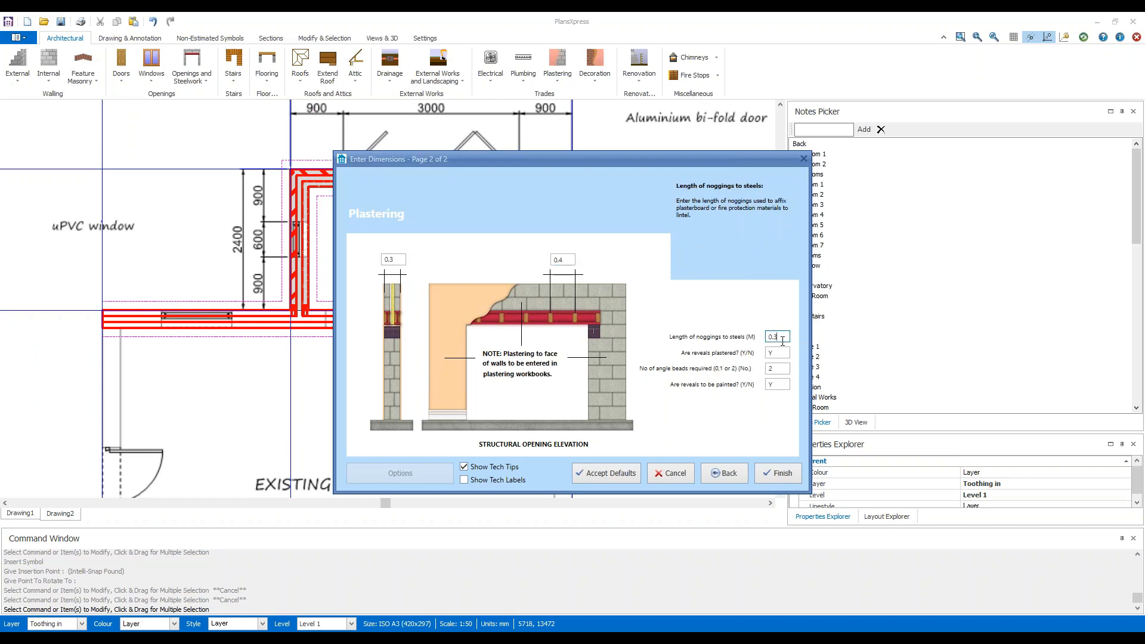
left_click(784, 353)
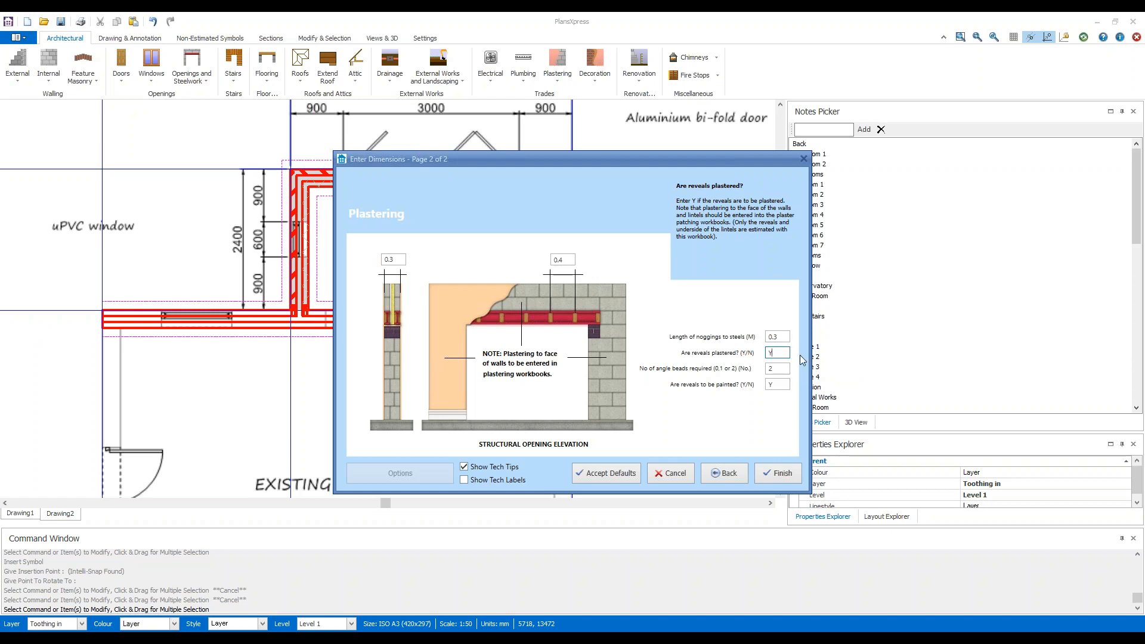
key("Tab")
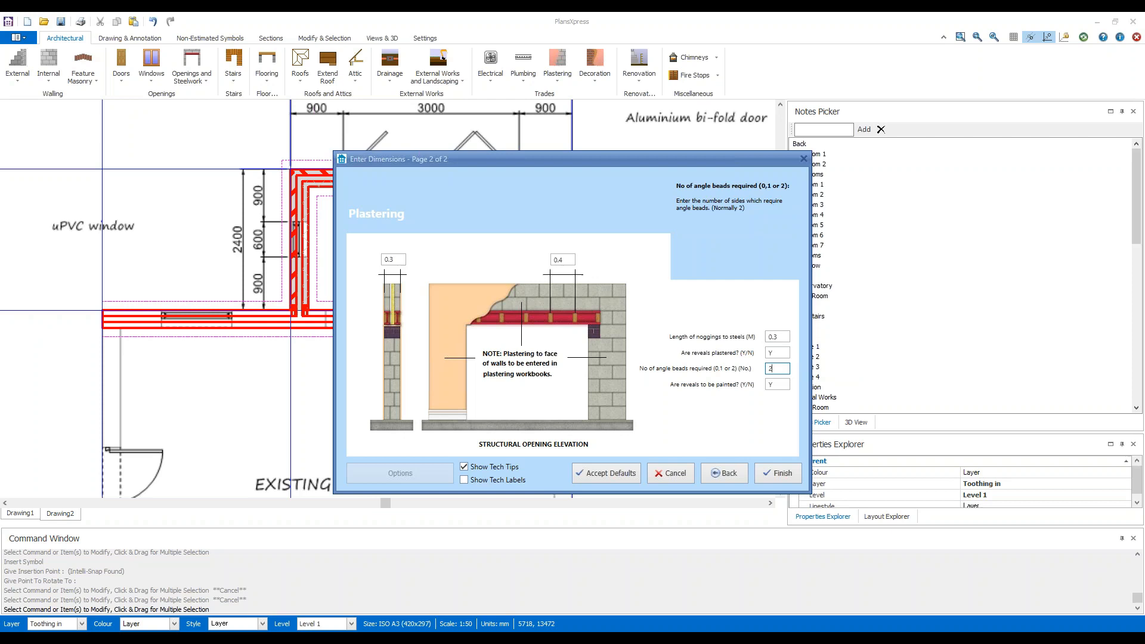
key("Tab")
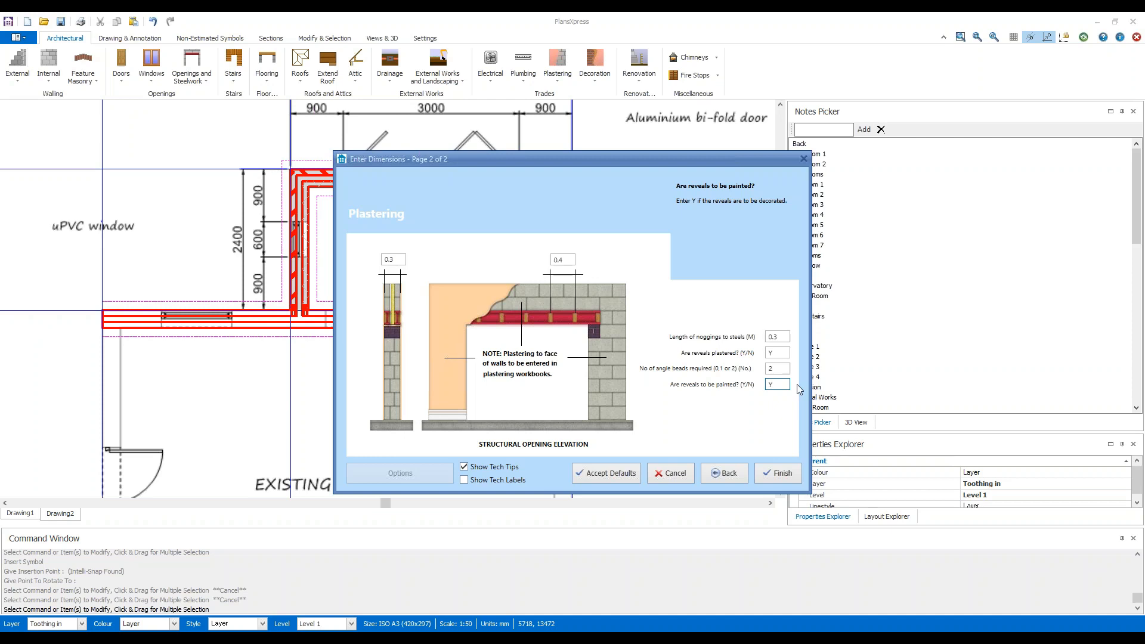
left_click(781, 473)
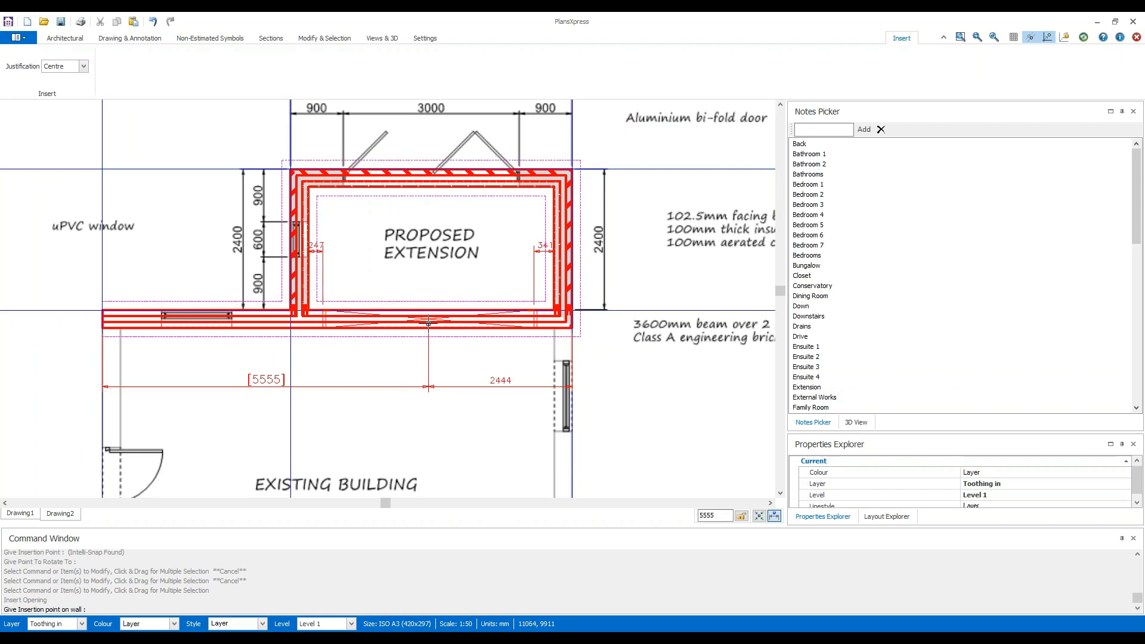
Place the centre-justified structural opening over the scan's dashed opening in the existing wall, about 5605 mm from the wall's left-hand end.
scroll(430, 322, "up", 2)
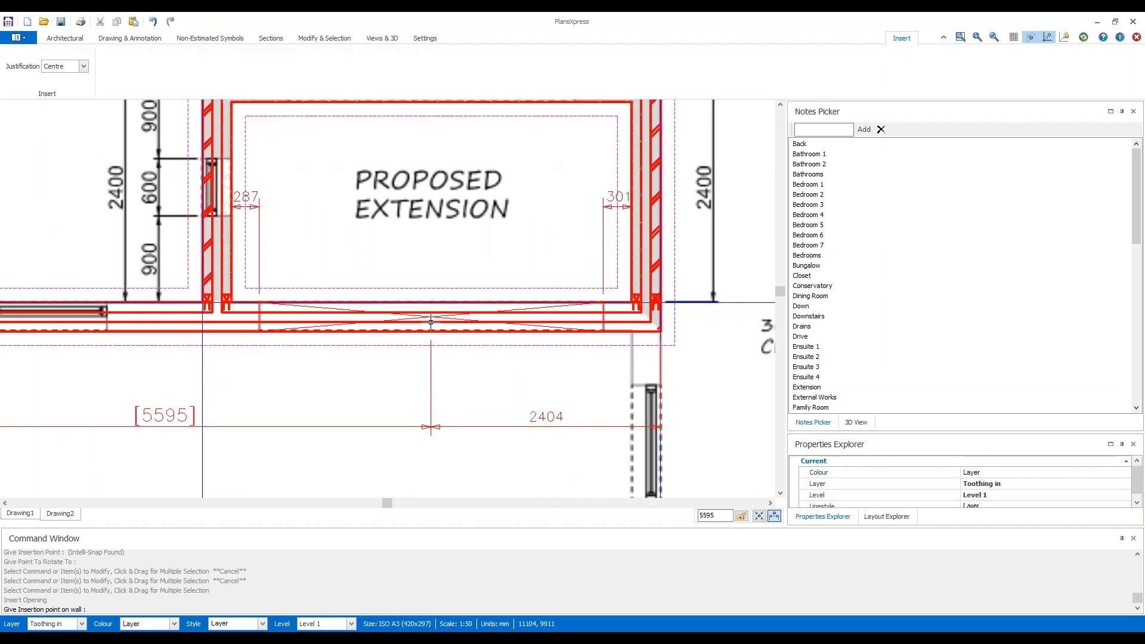
scroll(431, 322, "up", 2)
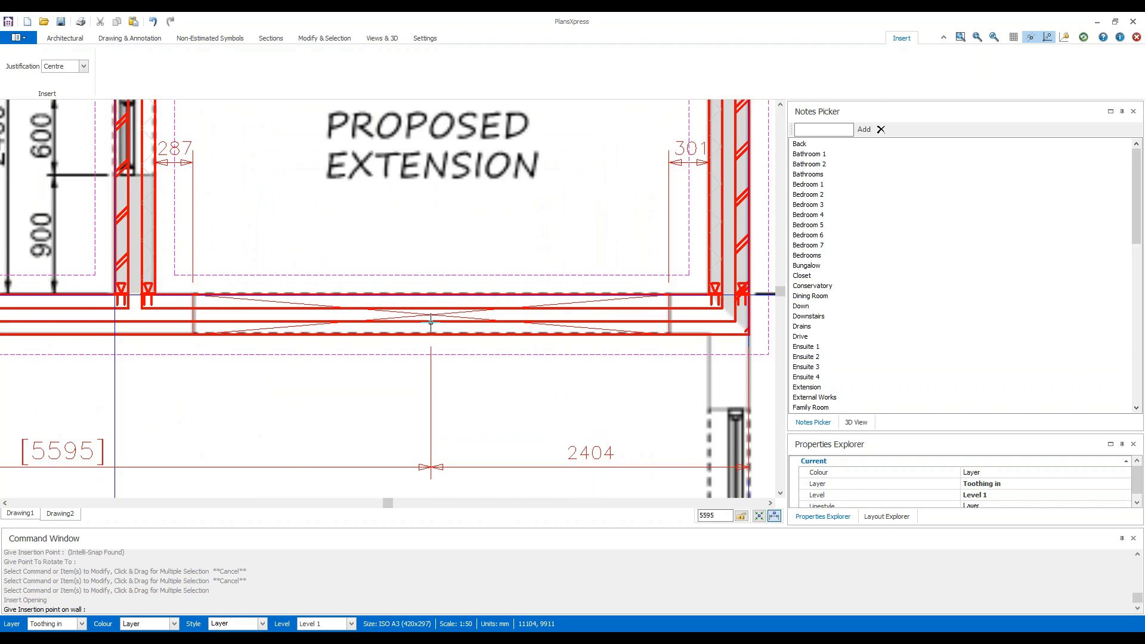
scroll(431, 322, "up", 1)
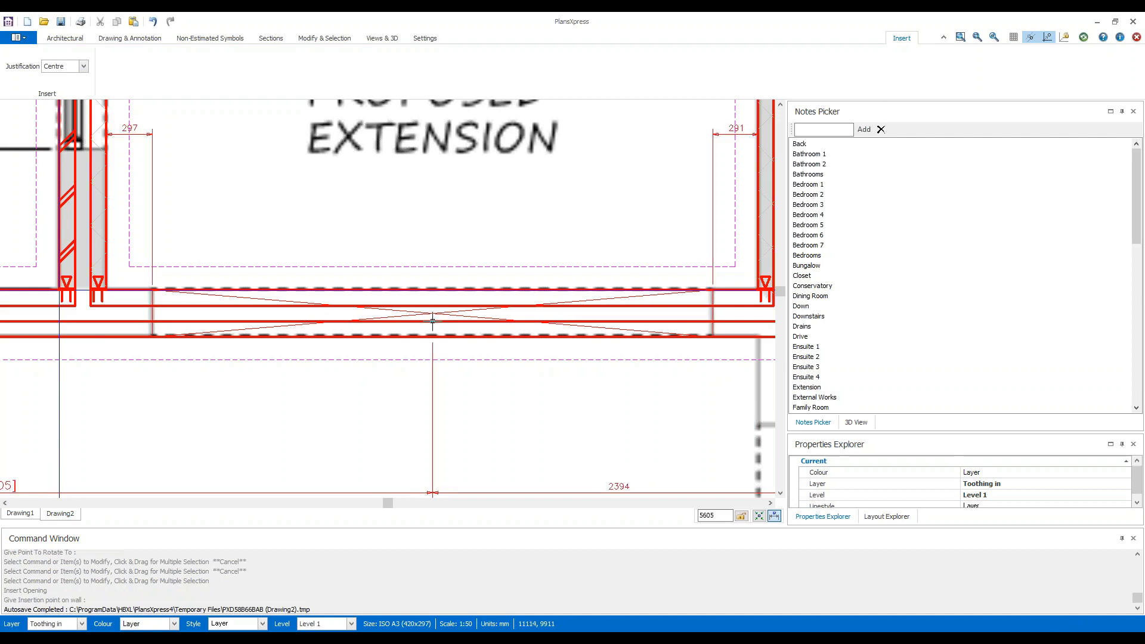
left_click(432, 321)
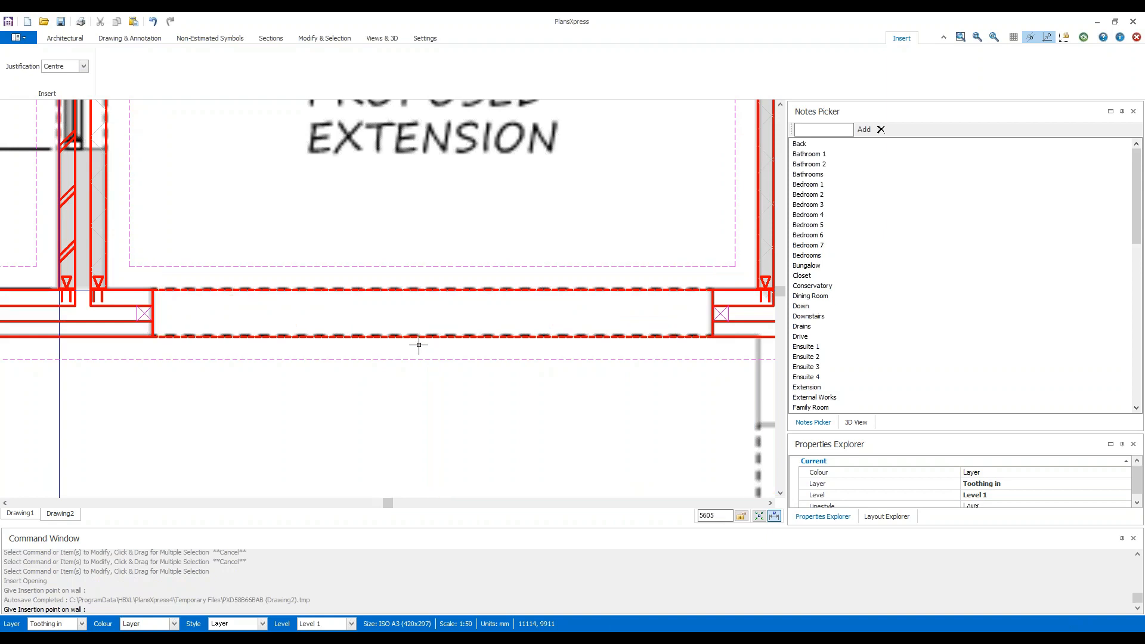
scroll(412, 391, "down", 5)
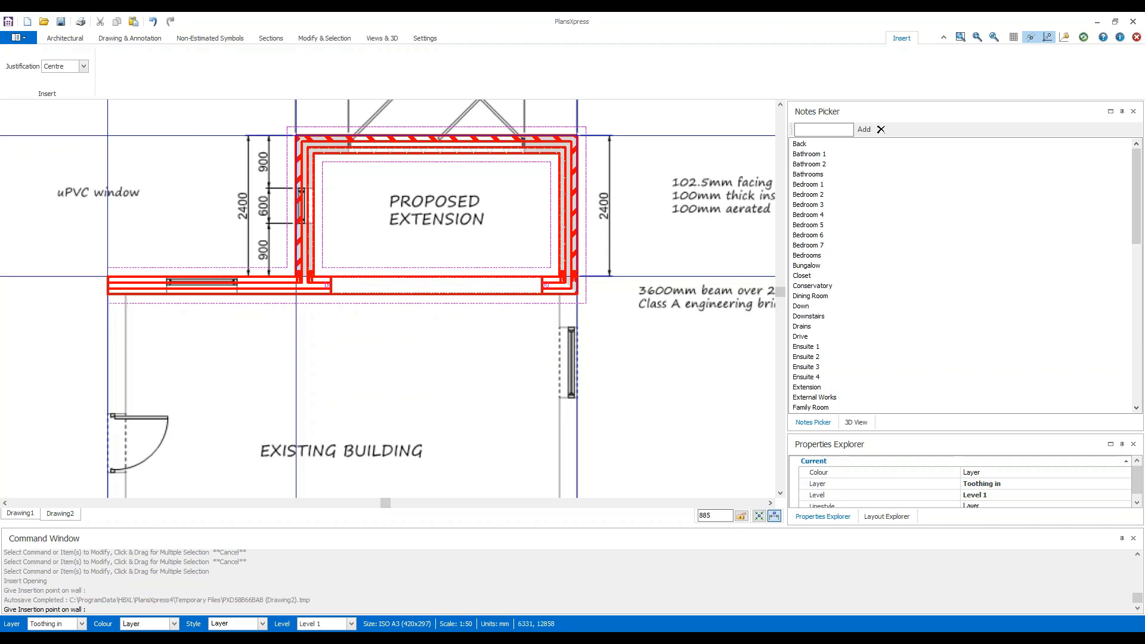
Start an unreinforced extension slab from the floor slab types for the proposed extension.
left_click(75, 42)
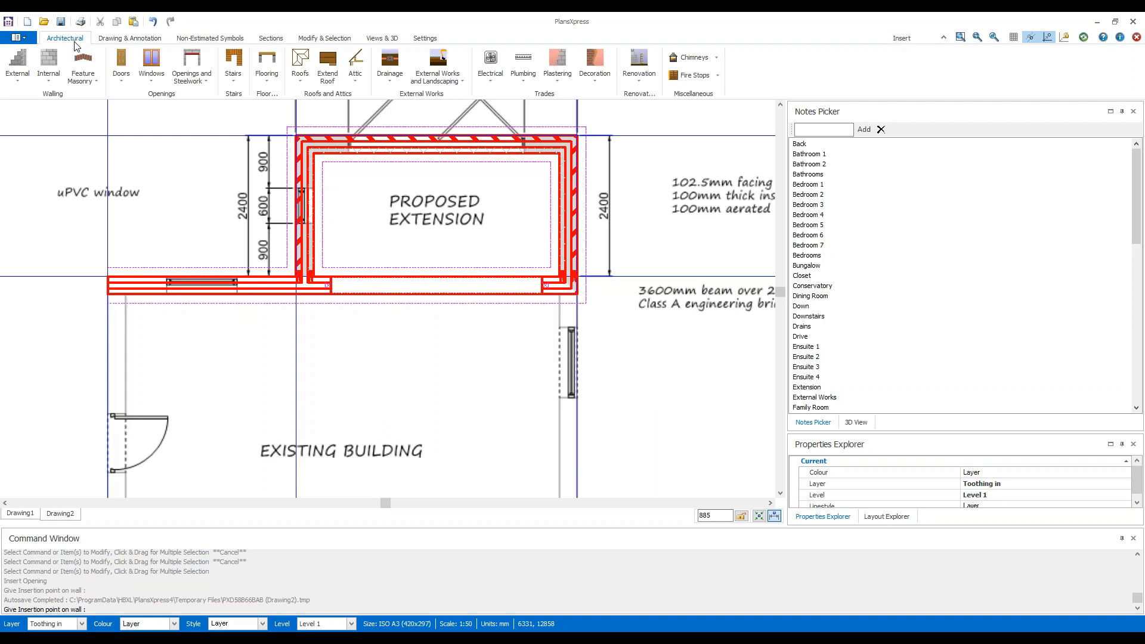
left_click(272, 82)
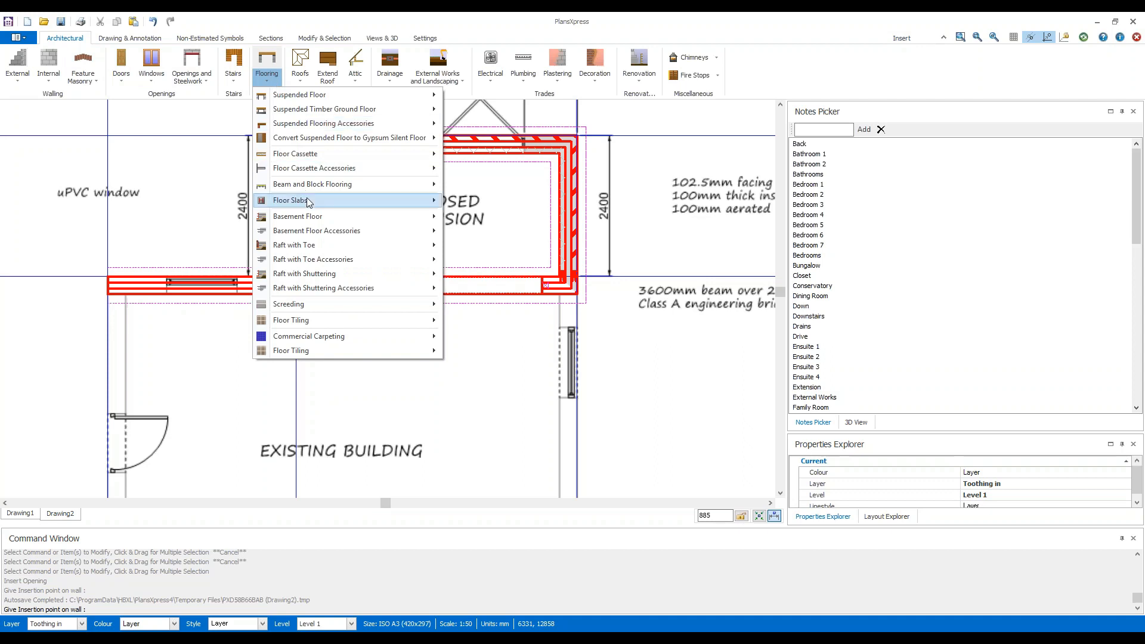
mouse_move(308, 203)
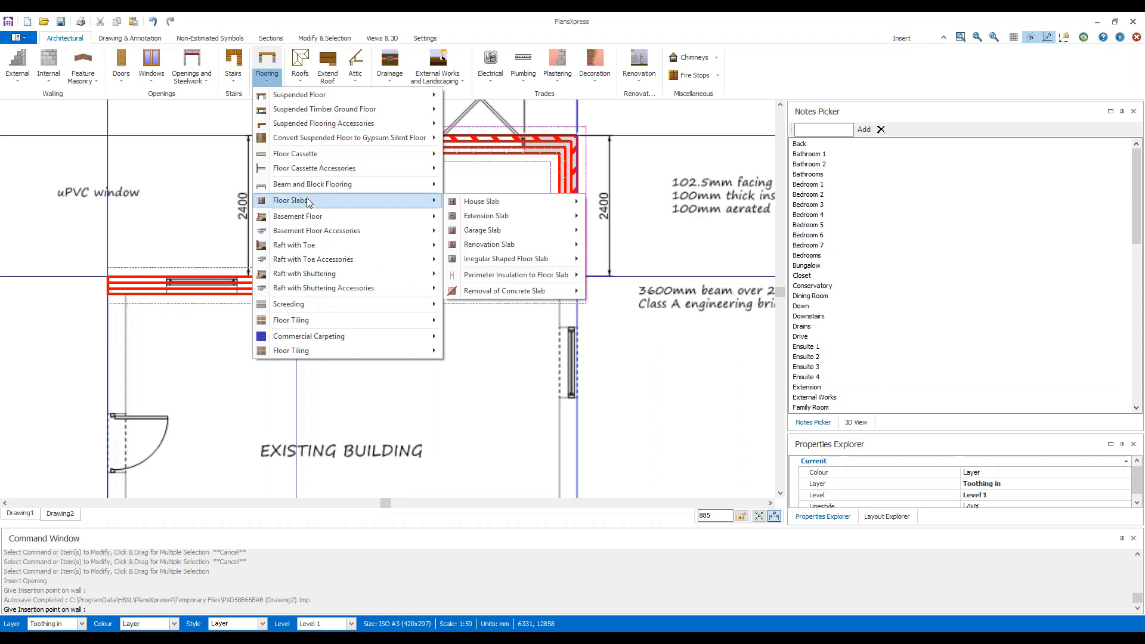
mouse_move(523, 218)
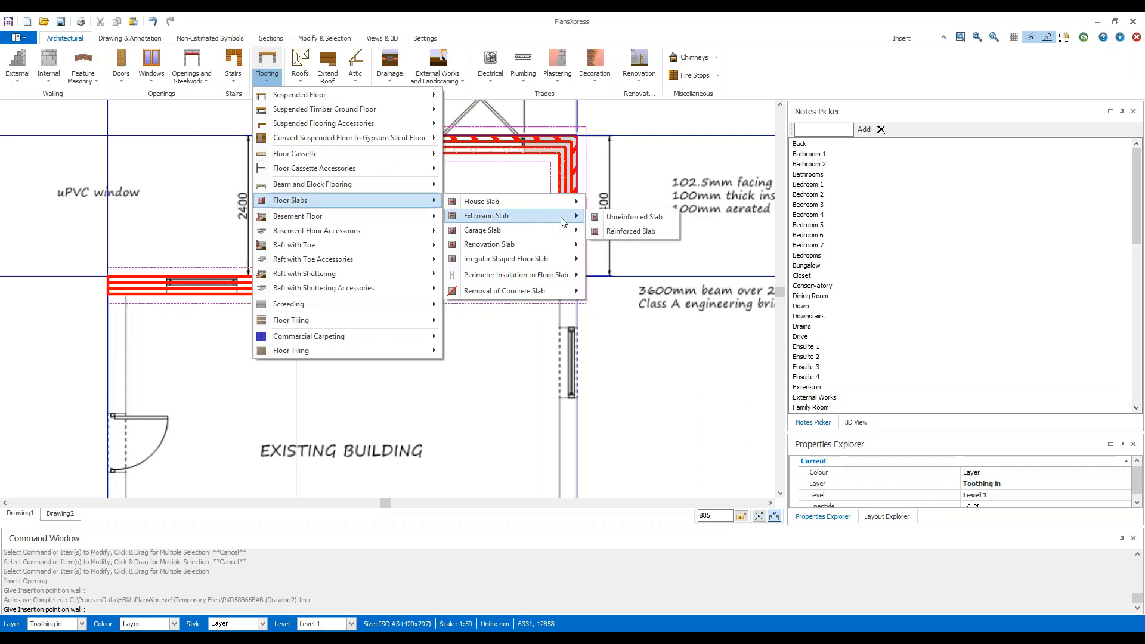
left_click(668, 220)
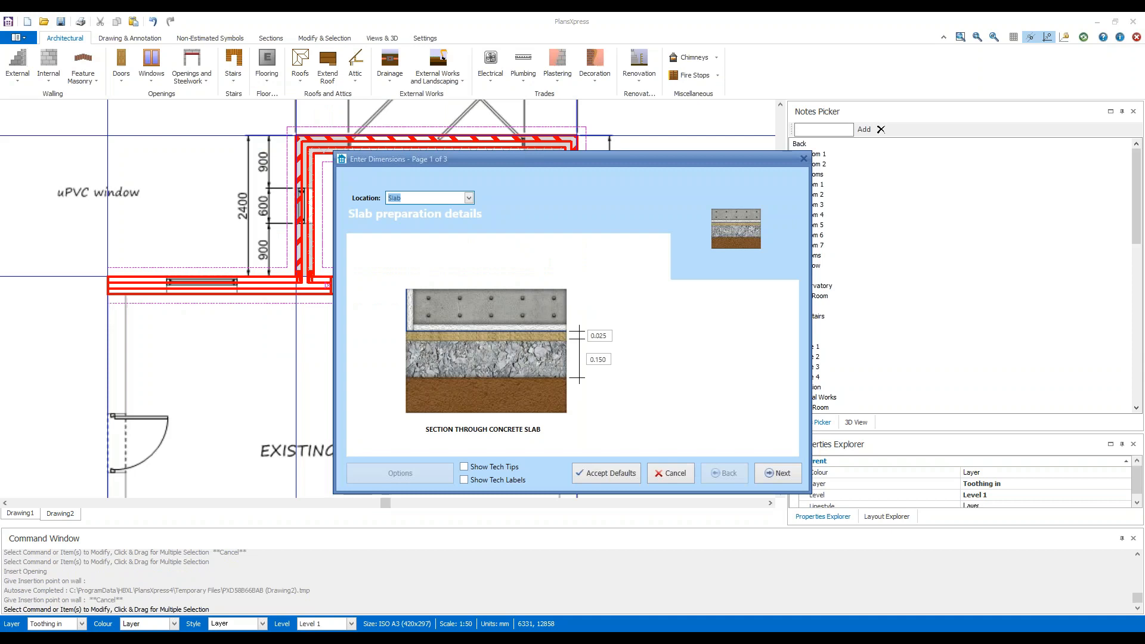
Show the tech tips and tech labels, and check the tips for the sand blinding and sub-base thicknesses.
left_click(496, 469)
left_click(499, 480)
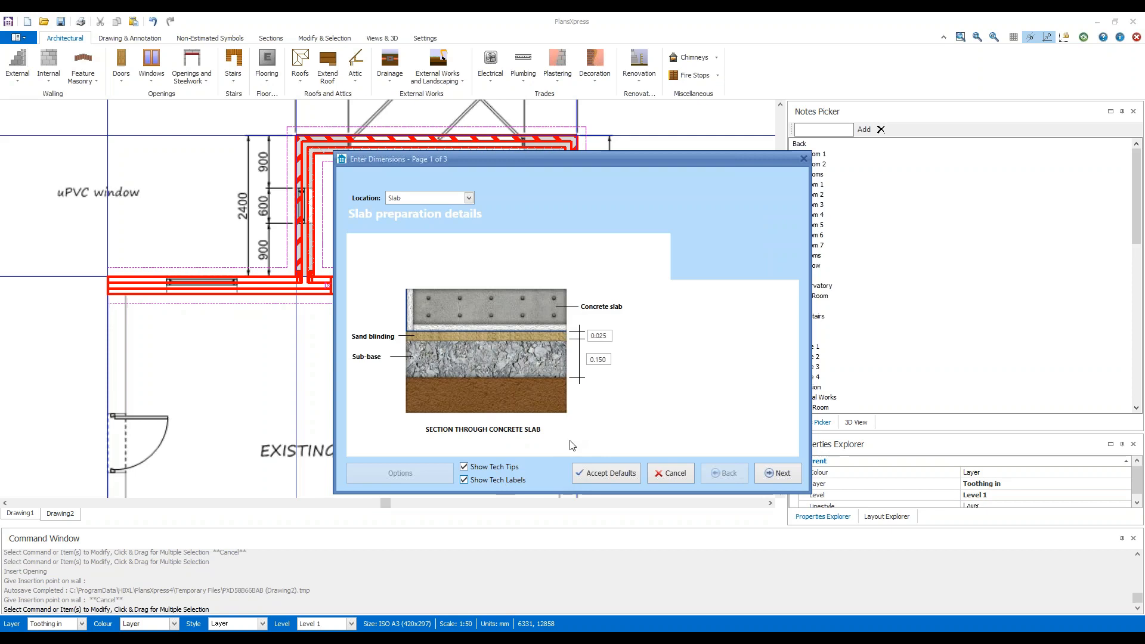
left_click(597, 337)
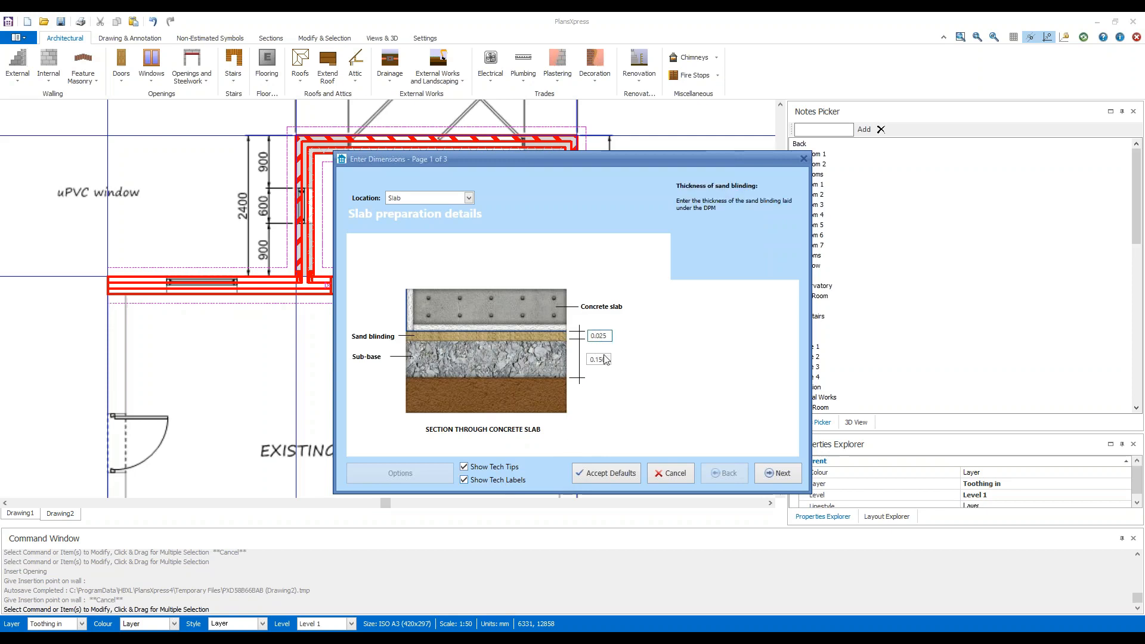
left_click(605, 359)
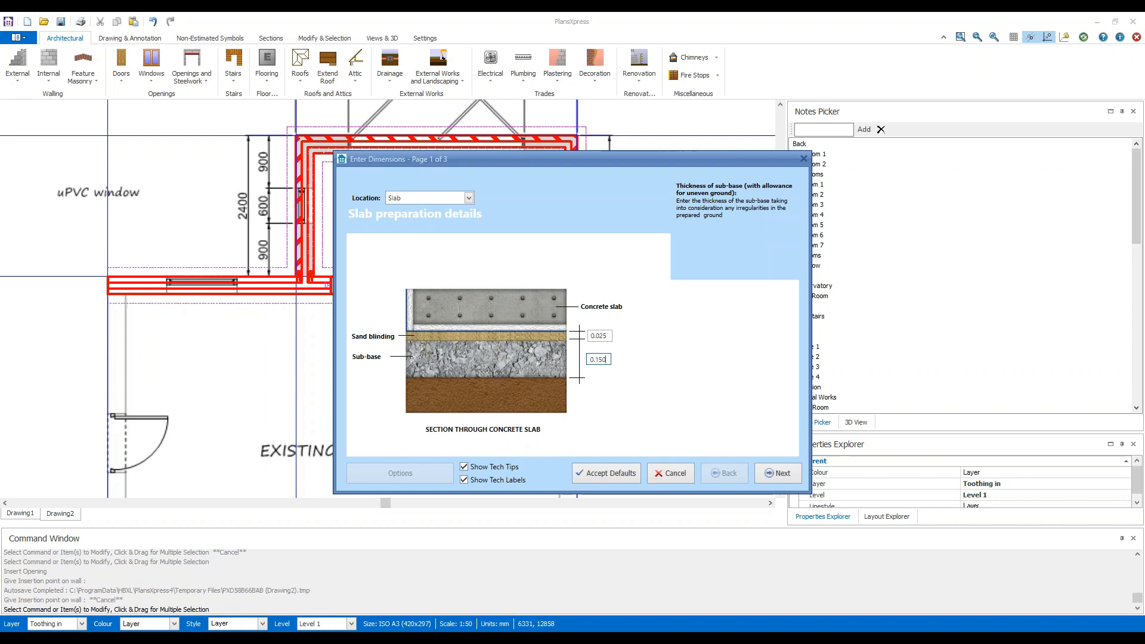
Continue to the slab details and set the concrete slab thickness to 0.15.
left_click(780, 475)
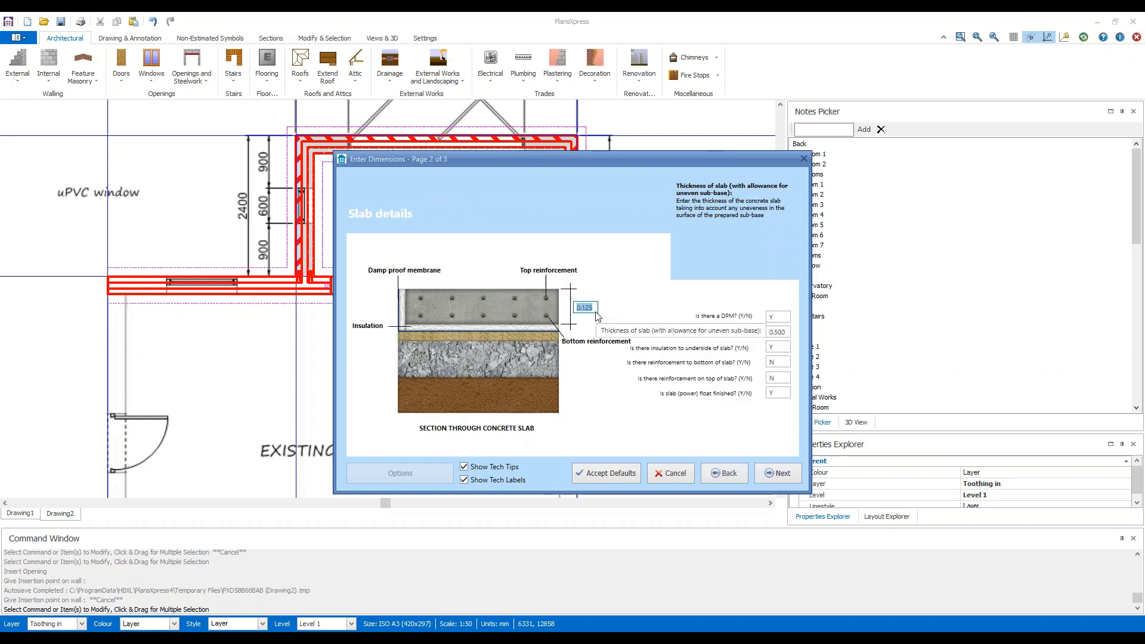
type("0.15")
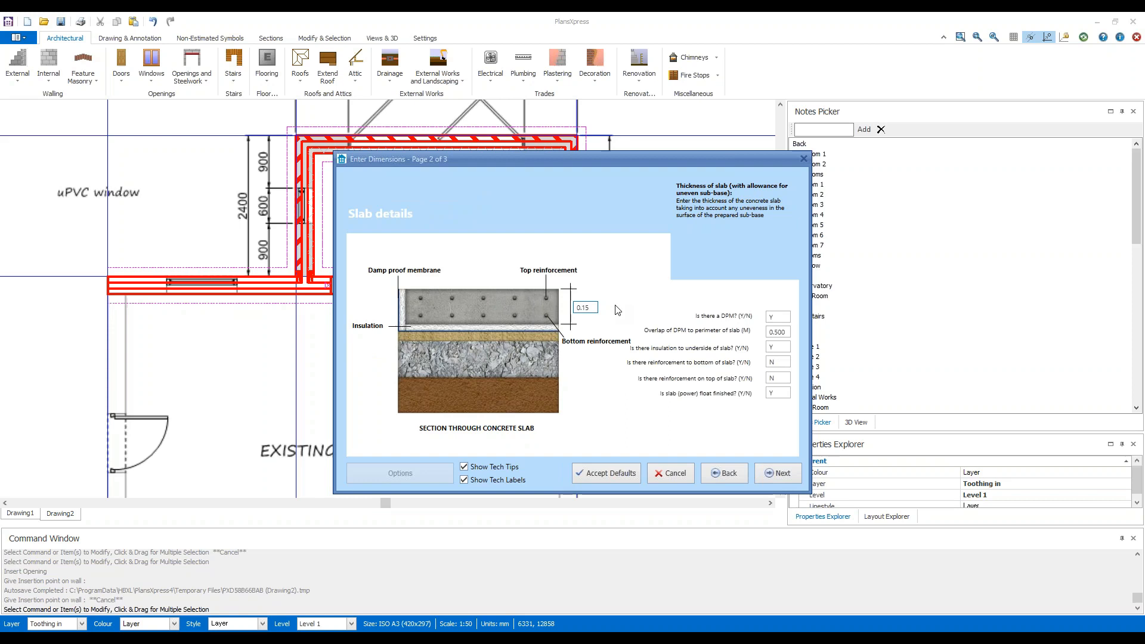
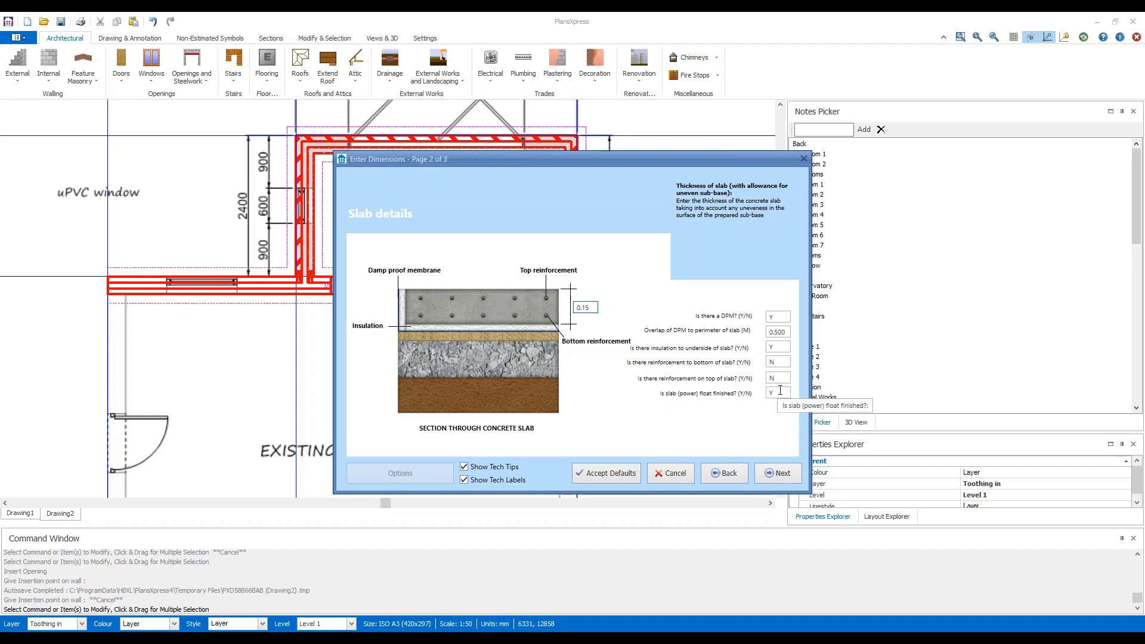
Accept the remaining slab and plant settings and draw the slab between the extension's inner wall faces, down to the existing wall.
left_click(792, 473)
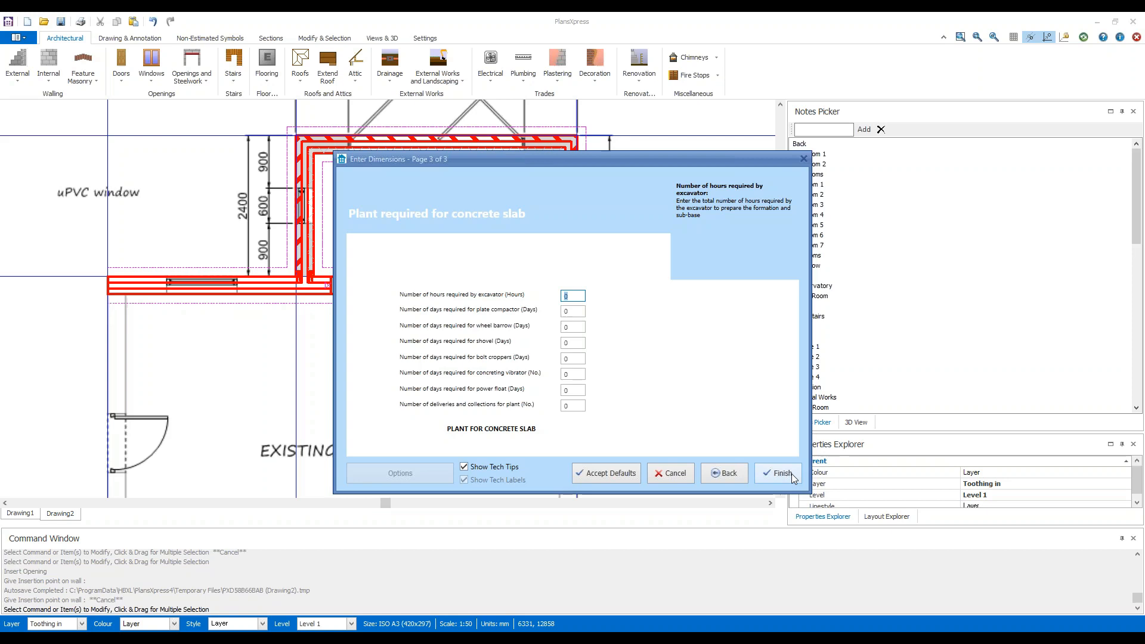
left_click(792, 474)
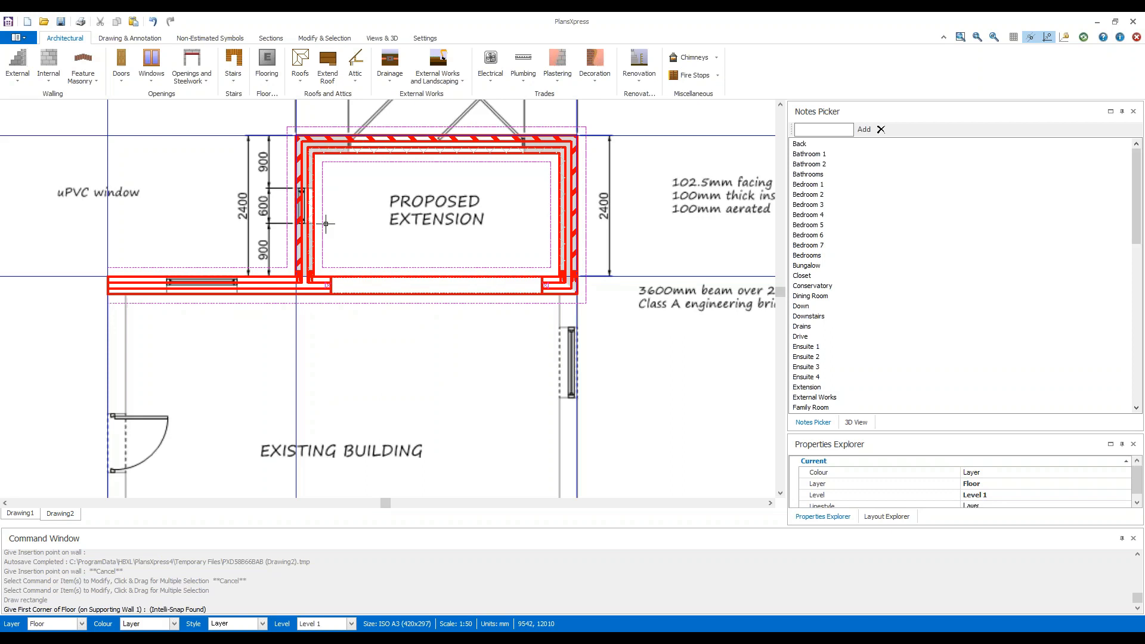
scroll(346, 143, "up", 1)
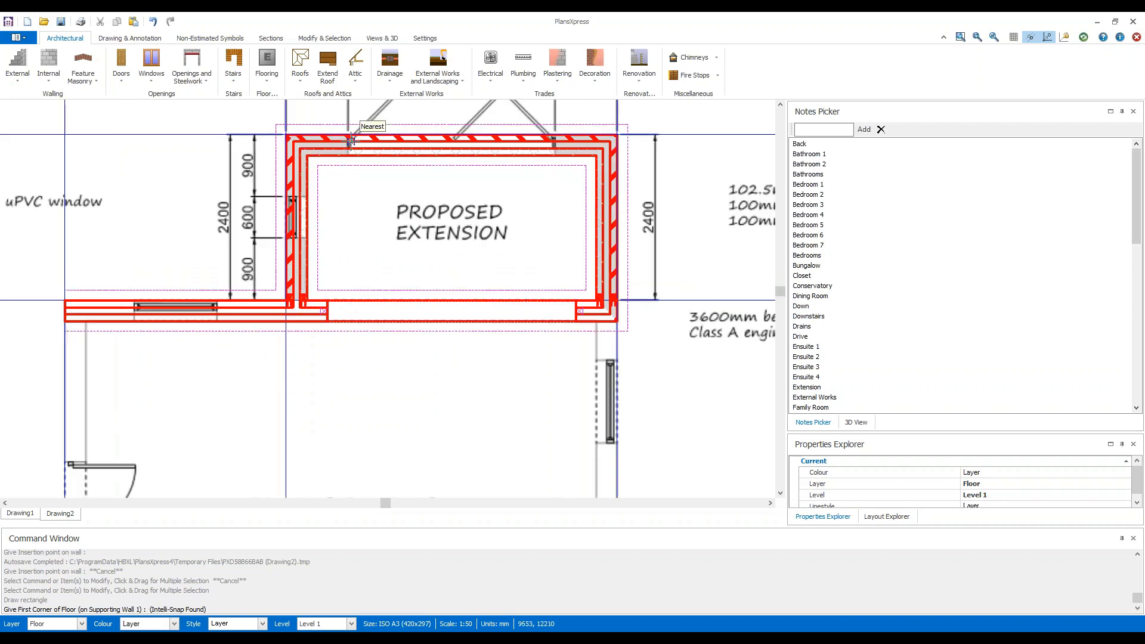
scroll(344, 142, "up", 2)
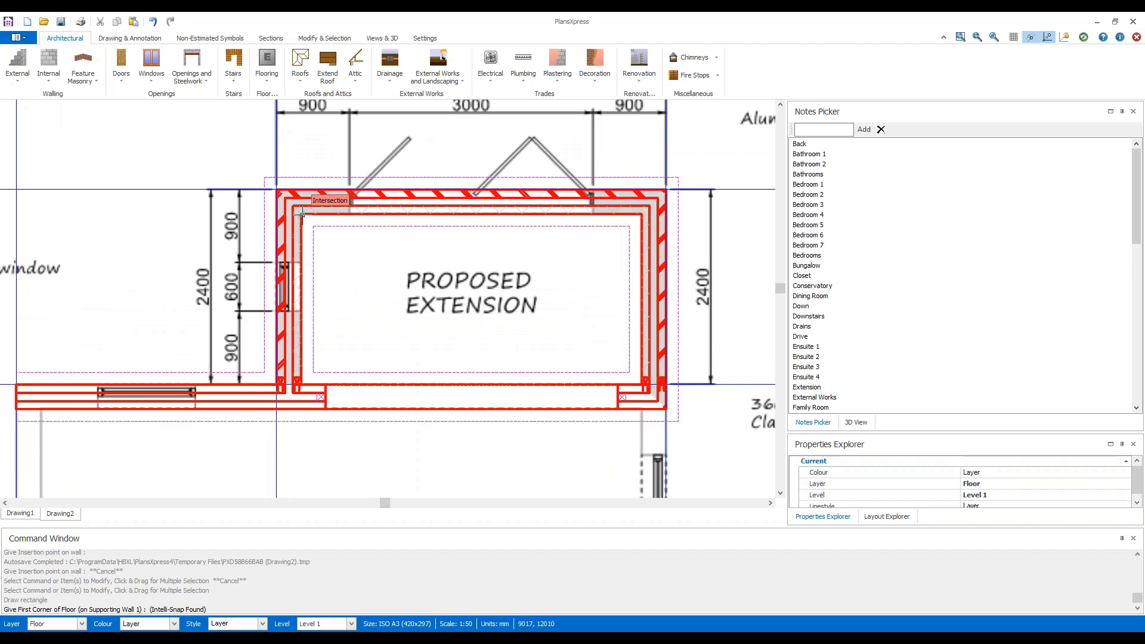
left_click(302, 213)
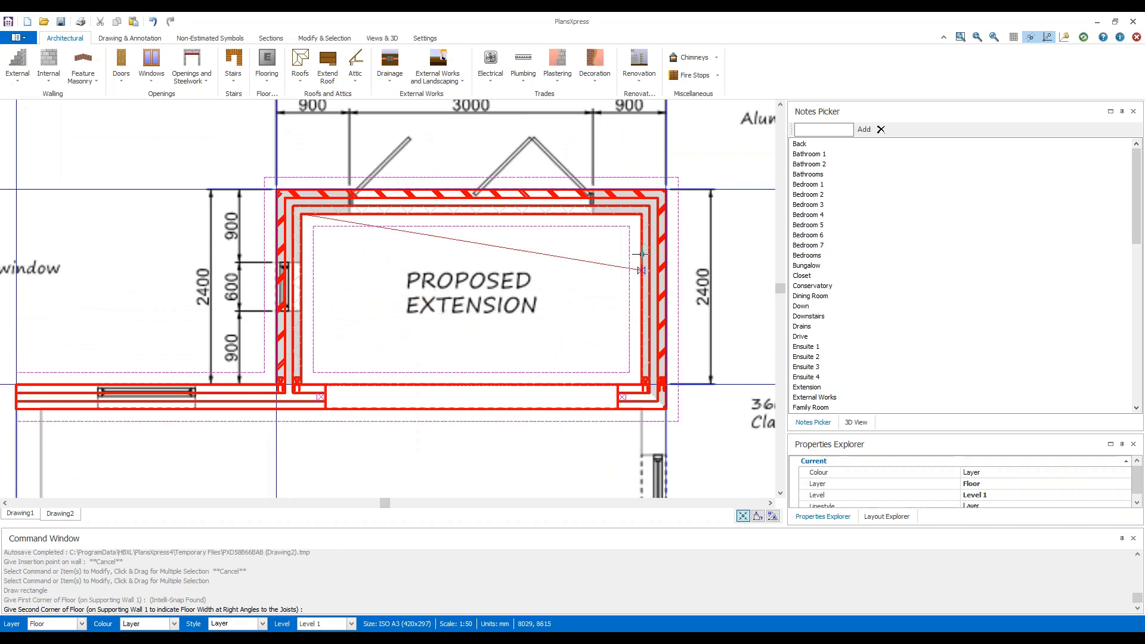
left_click(640, 214)
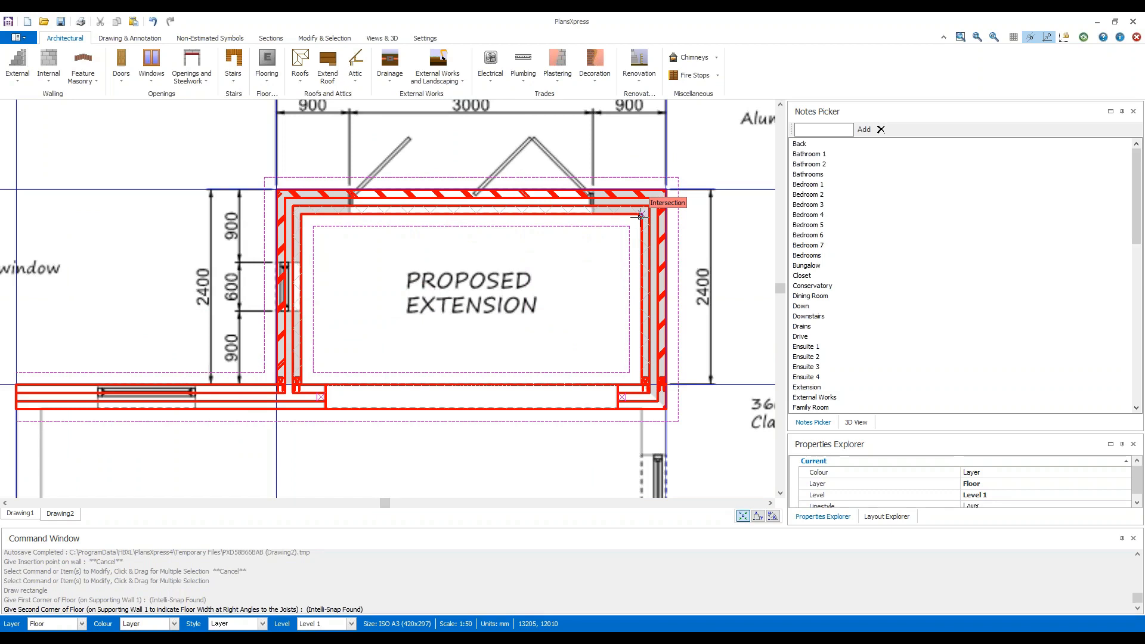
left_click(640, 215)
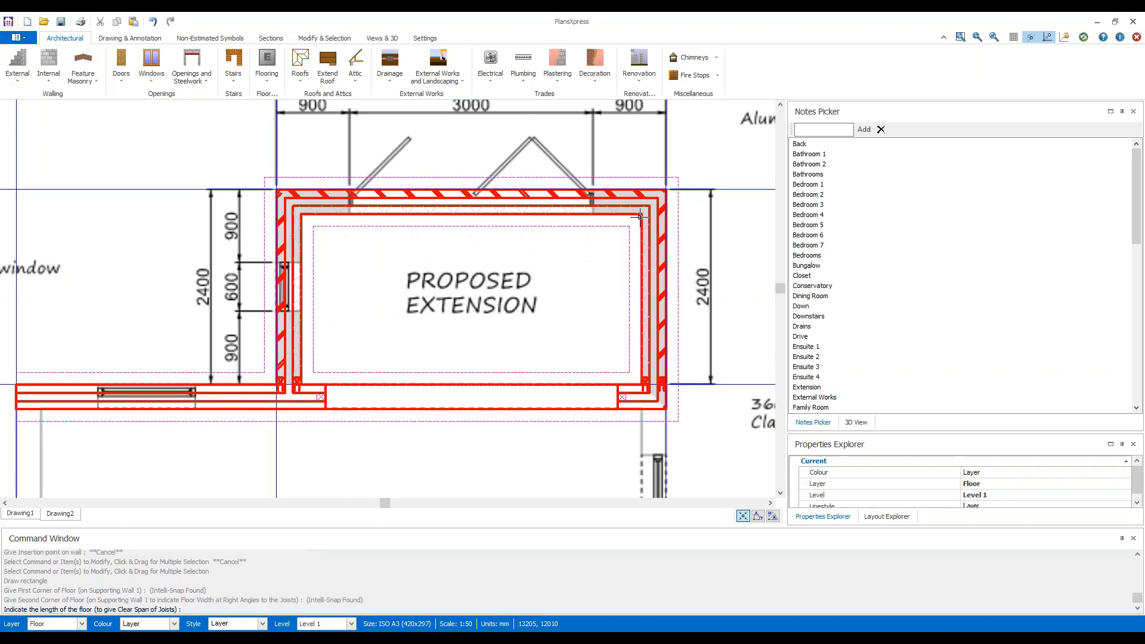
left_click(276, 481)
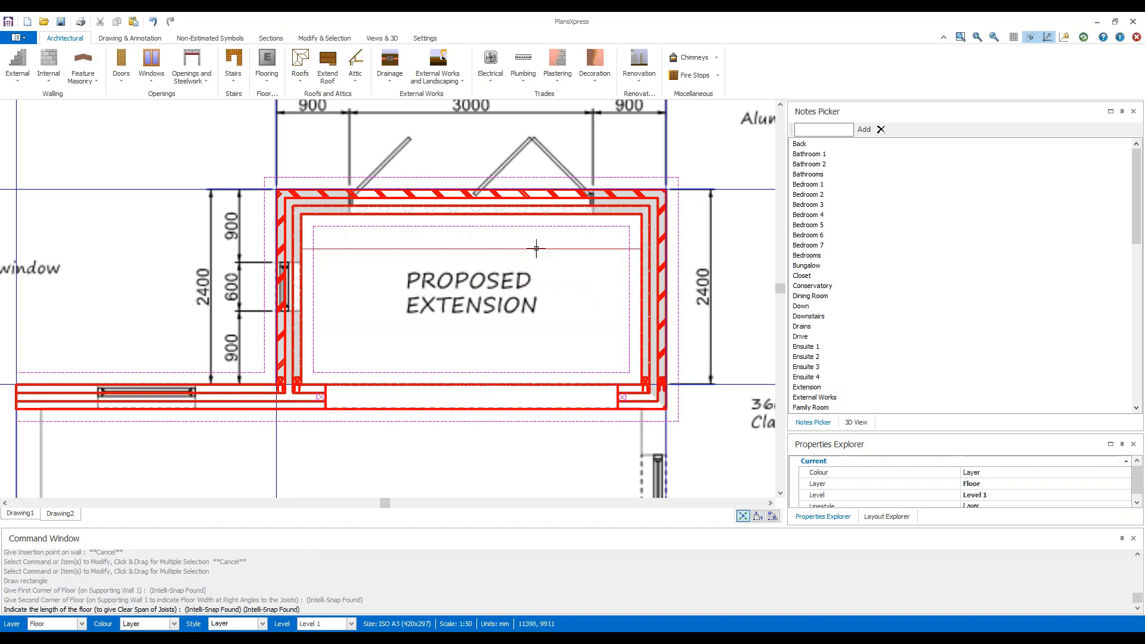
left_click(467, 384)
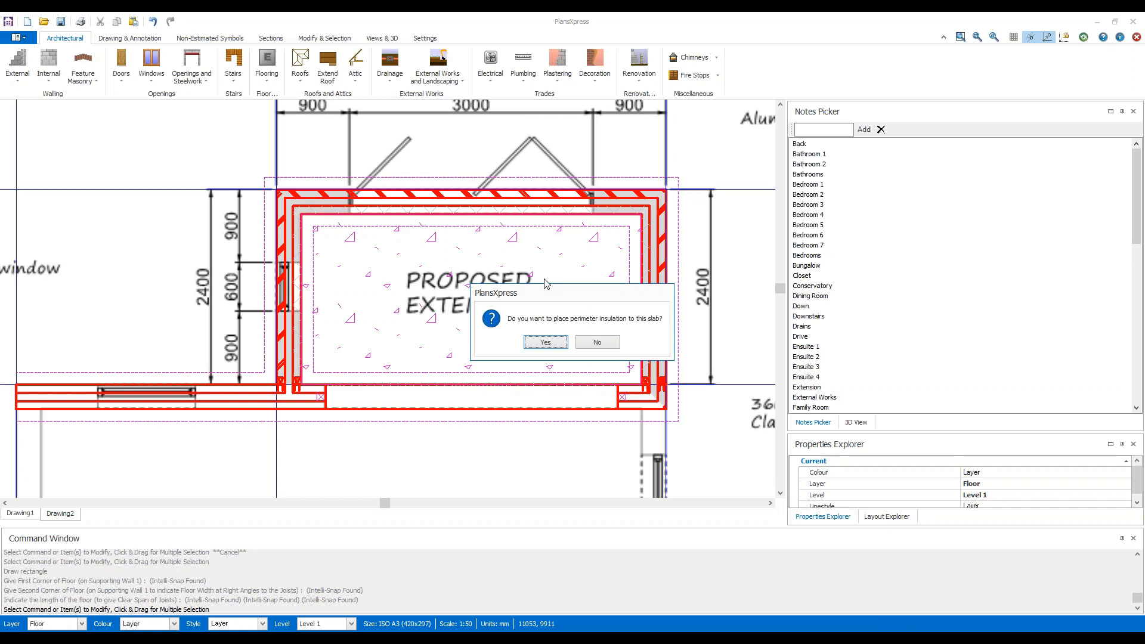
Start 0.250 m deep perimeter insulation for the ground slab and trace it along the extension's upper and right-hand inner wall faces.
left_click(558, 344)
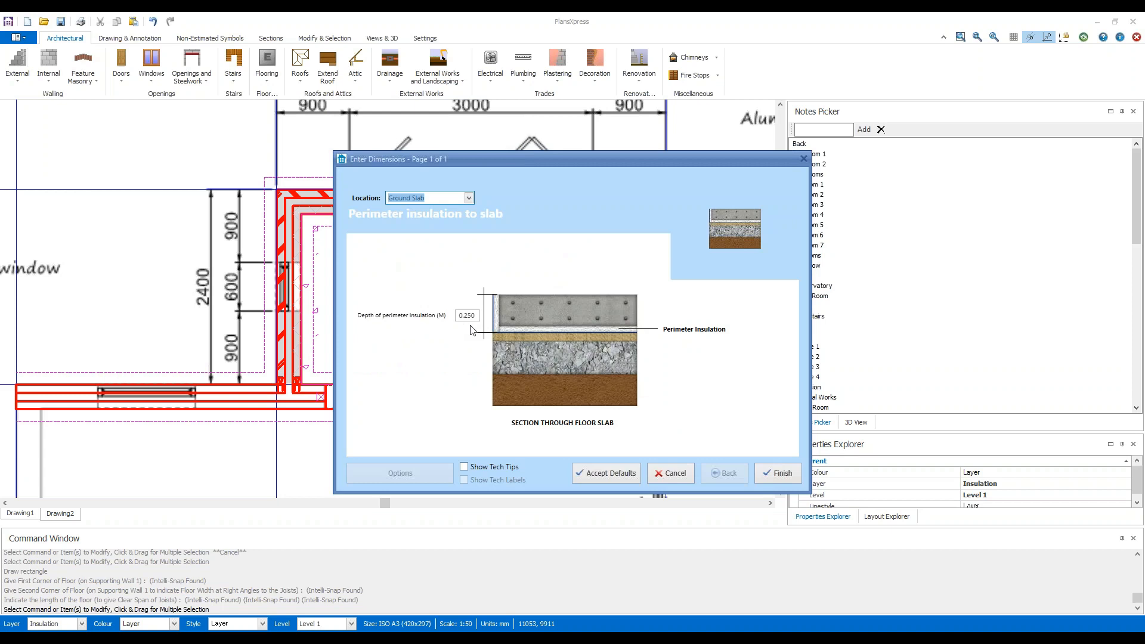
left_click(778, 475)
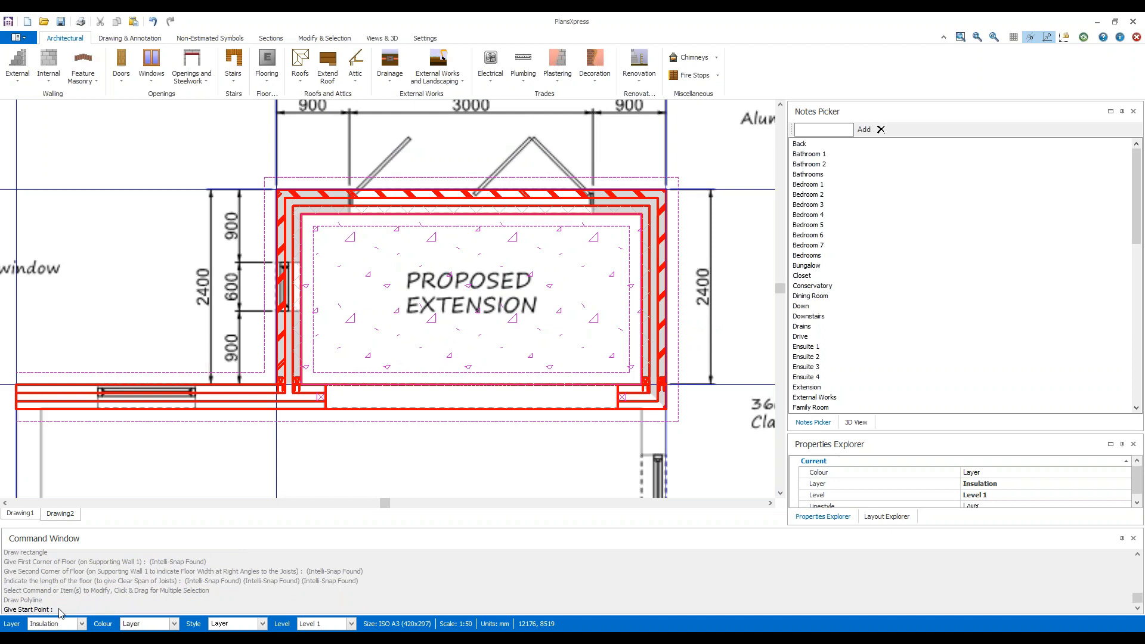
left_click(301, 214)
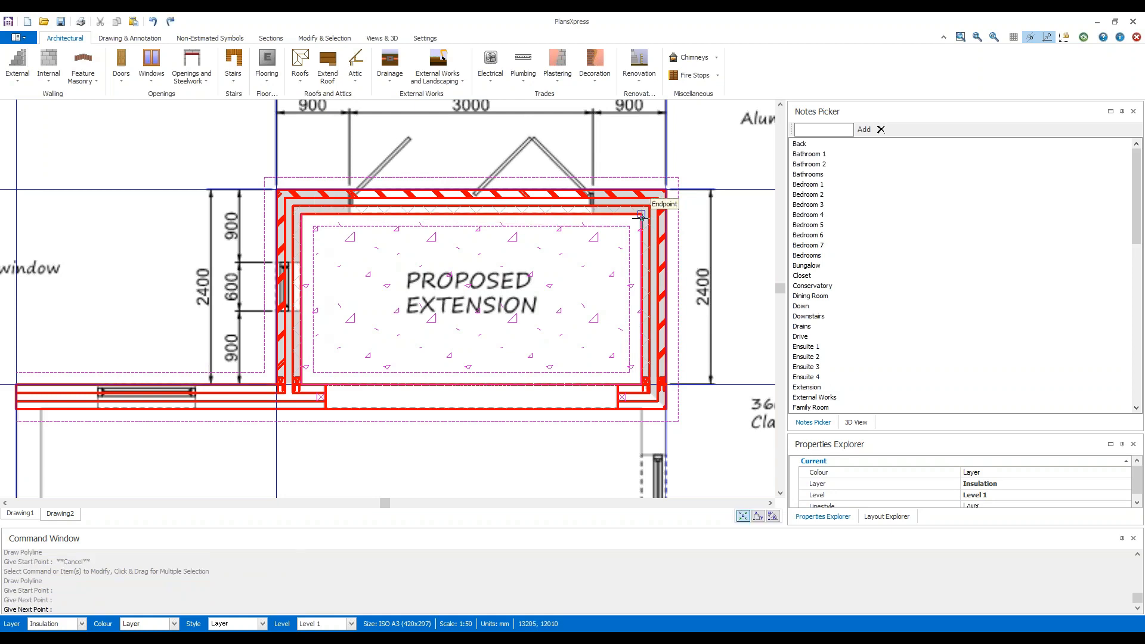
left_click(642, 214)
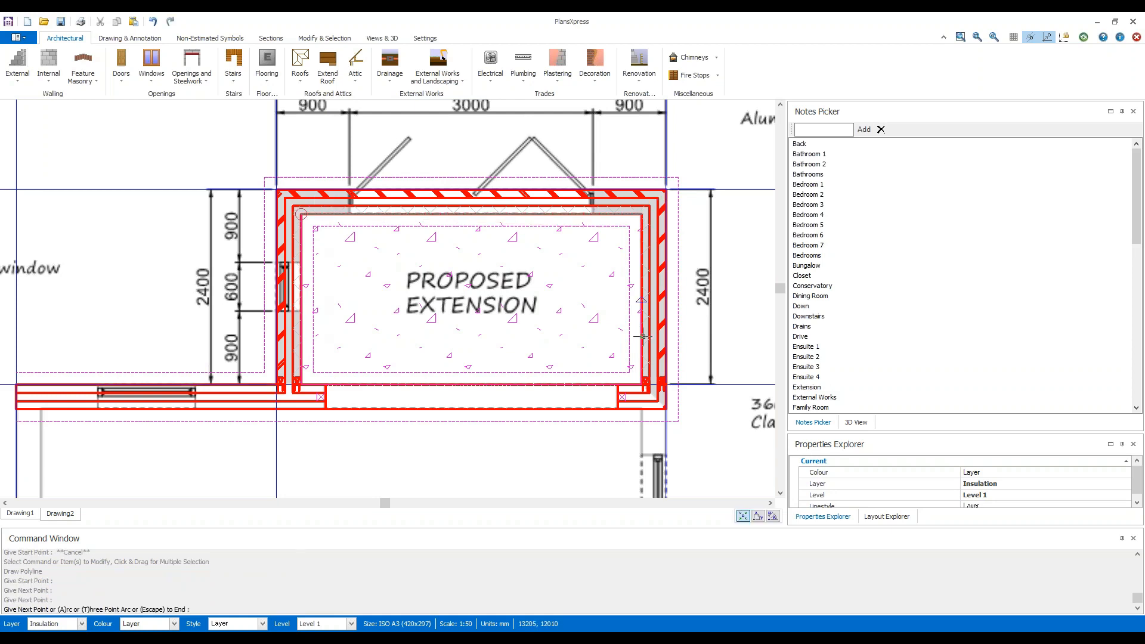
scroll(645, 384, "up", 3)
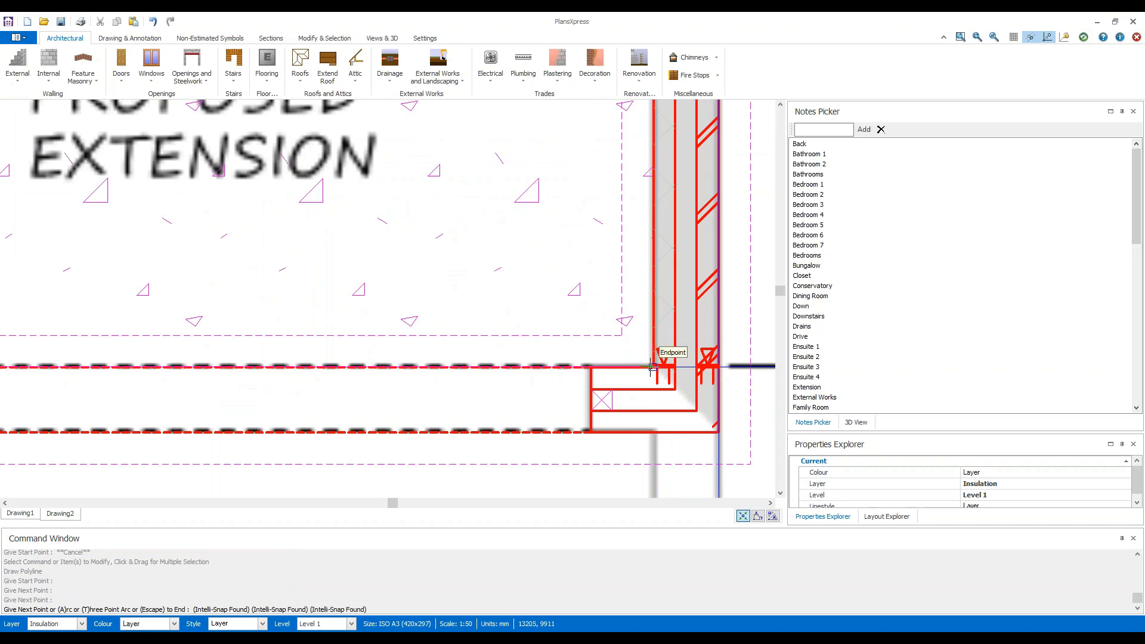
left_click(654, 367)
Complete the perimeter insulation along the existing wall and left-hand inner face back to the start corner, and decline placing more.
scroll(207, 333, "down", 3)
scroll(361, 392, "up", 4)
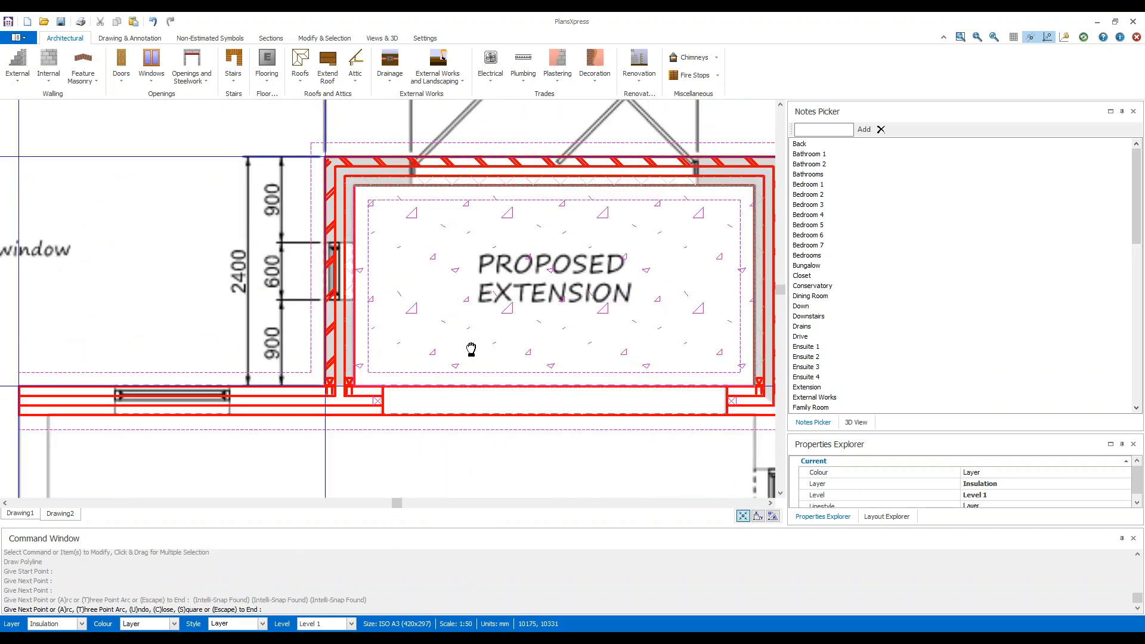
scroll(361, 391, "up", 2)
left_click(361, 382)
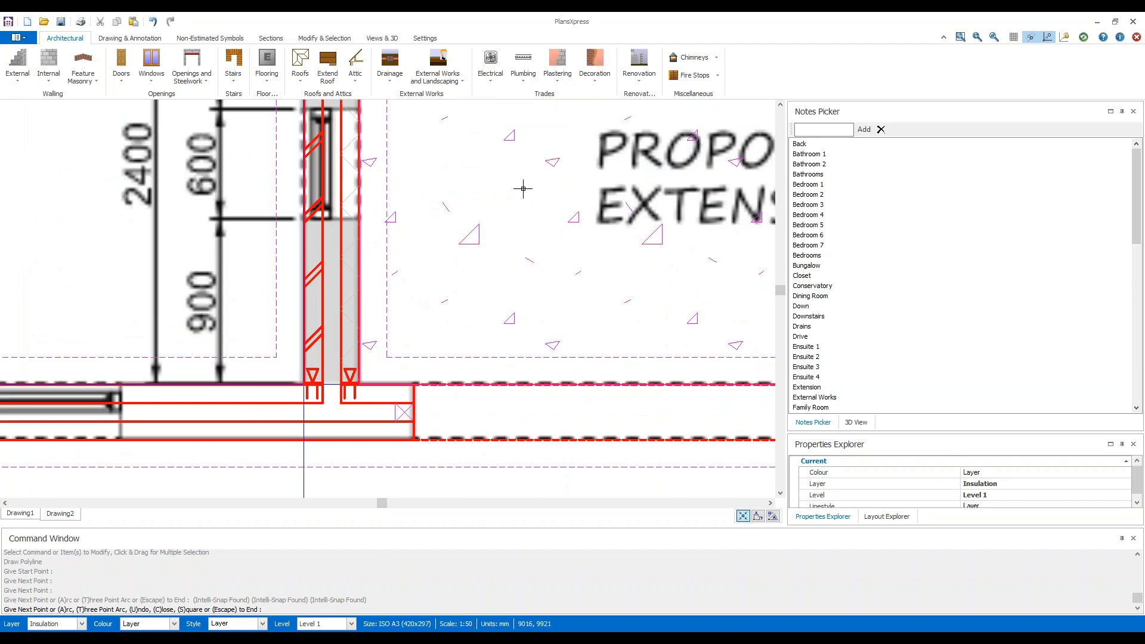
scroll(511, 180, "down", 1)
scroll(505, 189, "down", 2)
middle_click_drag(567, 190, 356, 360)
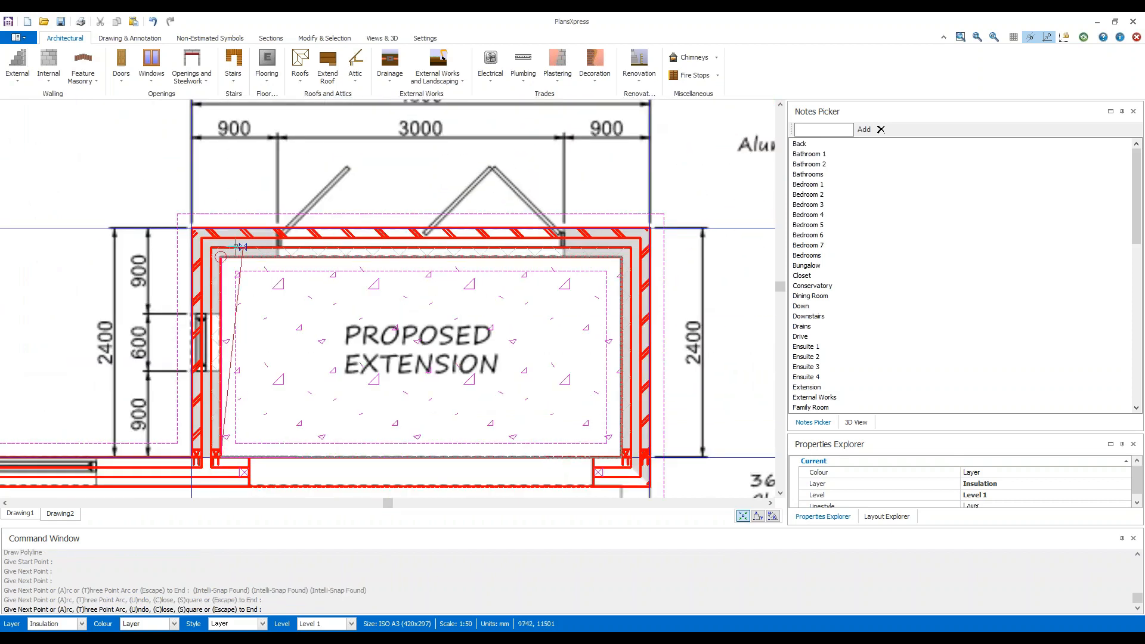
left_click(221, 256)
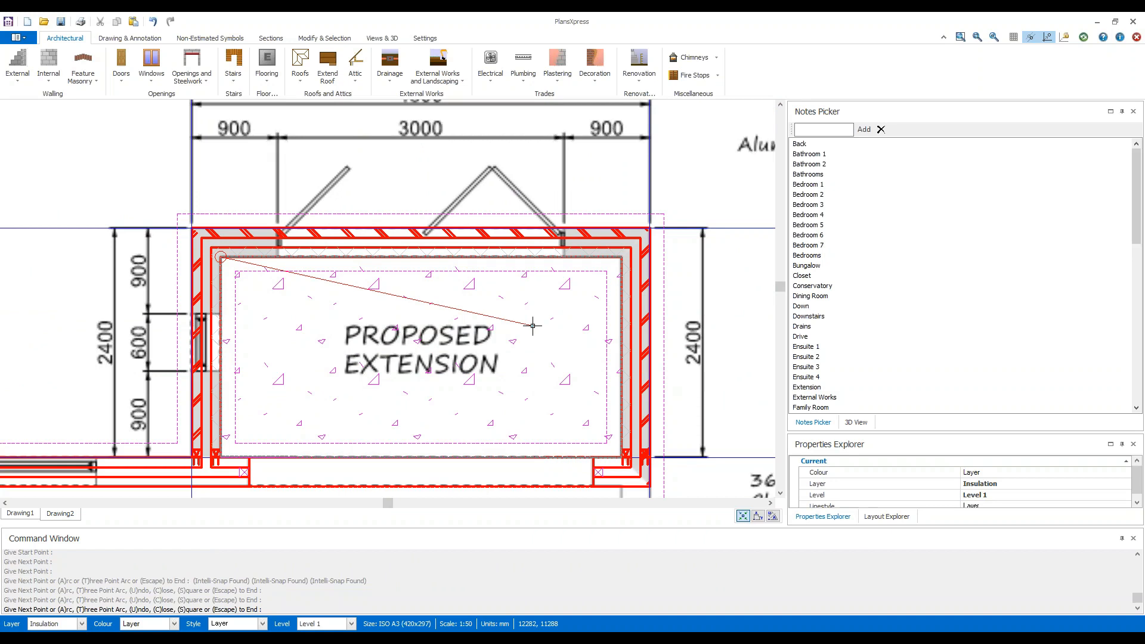
key("Escape")
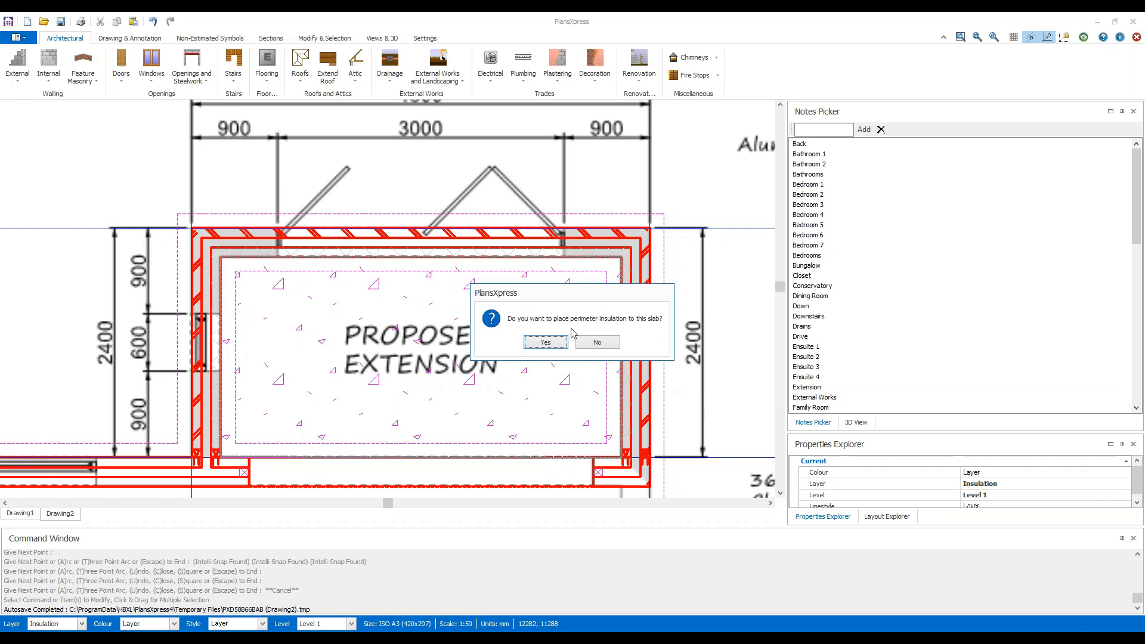
left_click(603, 342)
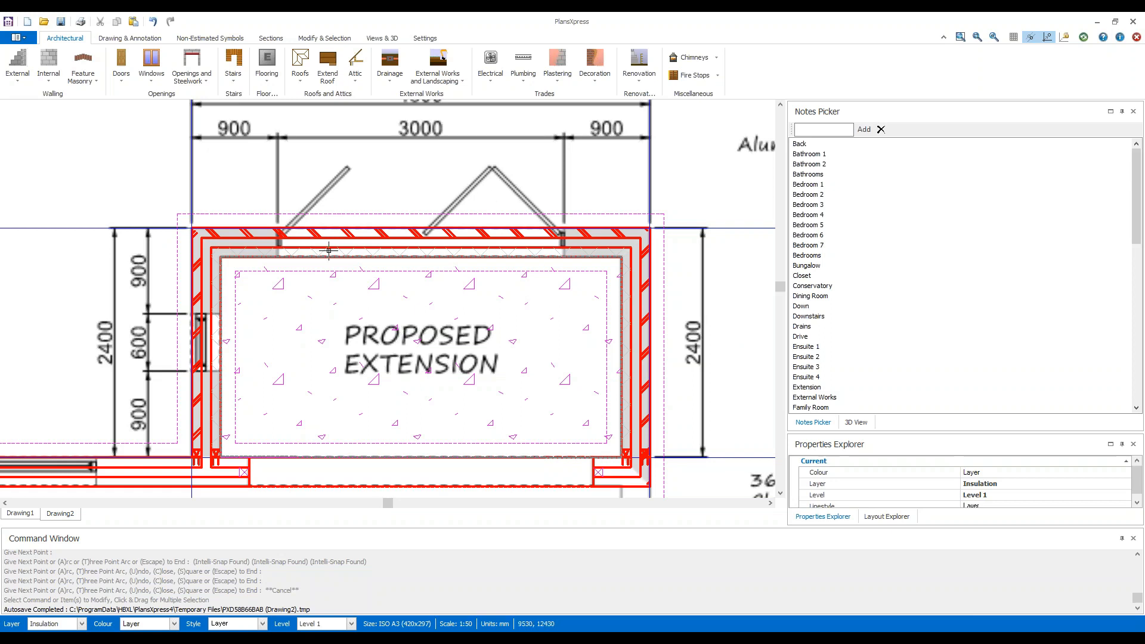
Choose the aluminium Bi-fold 3000x2100 4 Panel patio door and accept its default frame, reveal, threshold and decoration settings.
mouse_move(569, 239)
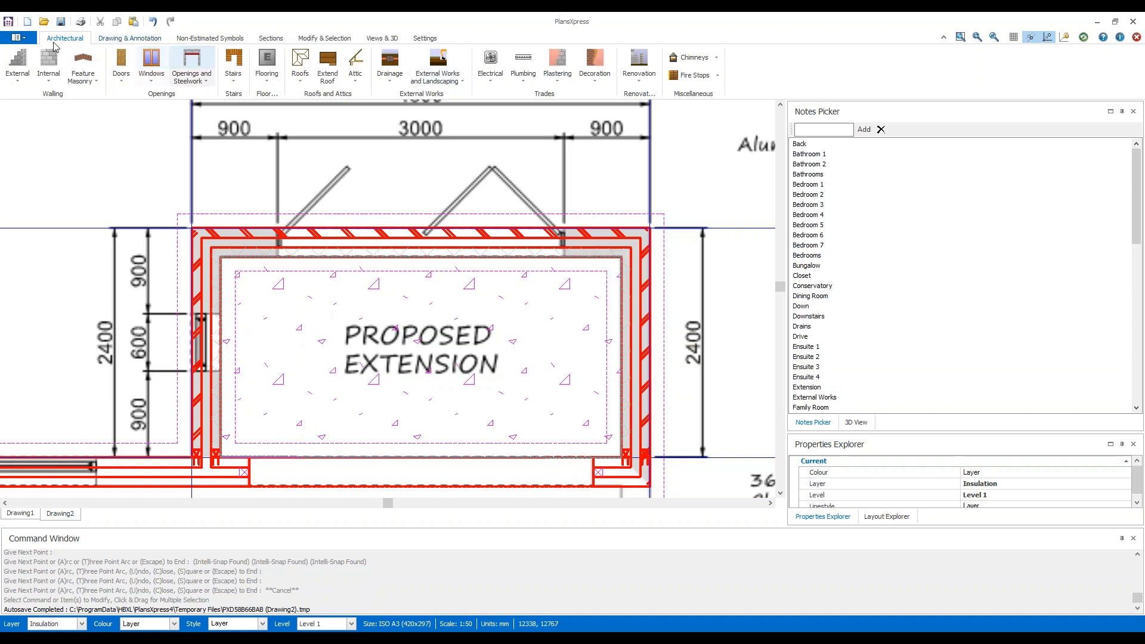
left_click(132, 83)
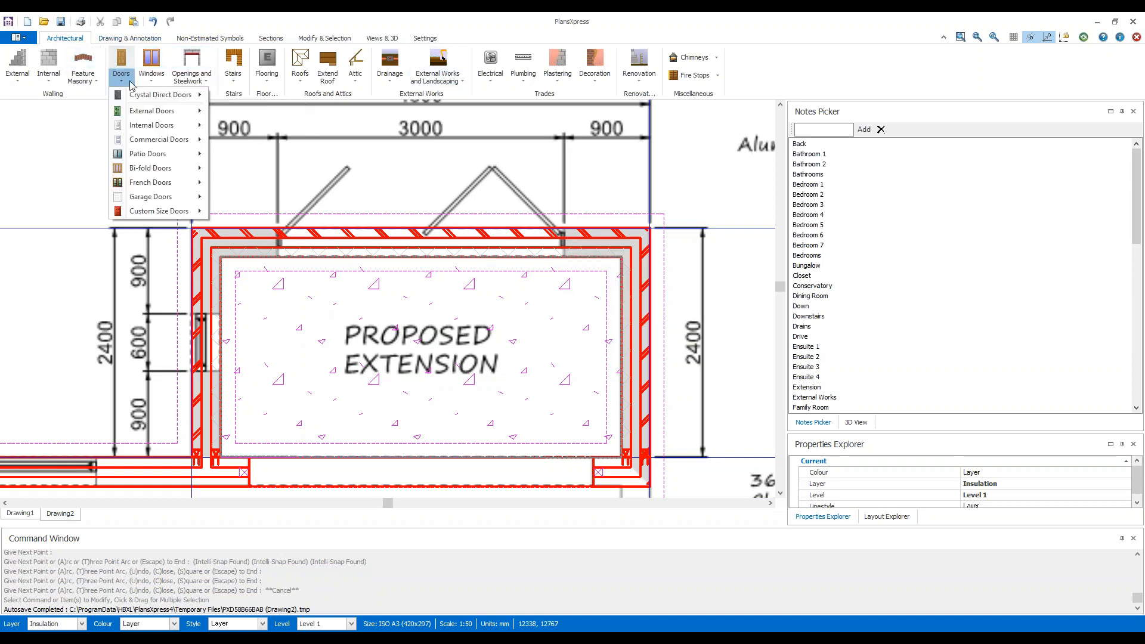
mouse_move(184, 174)
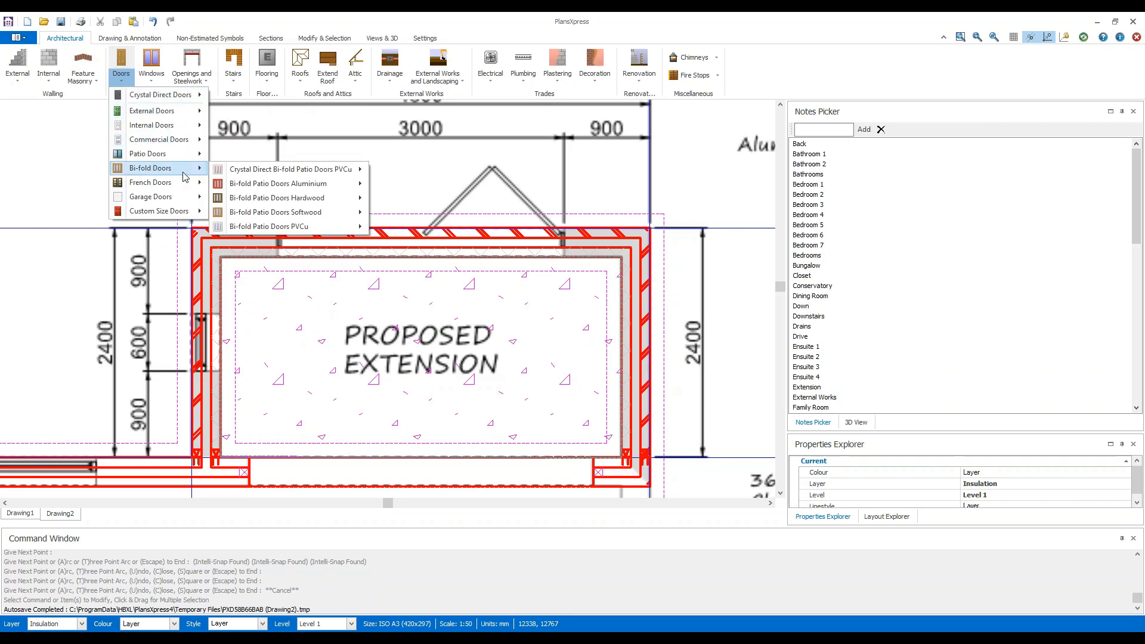
mouse_move(339, 190)
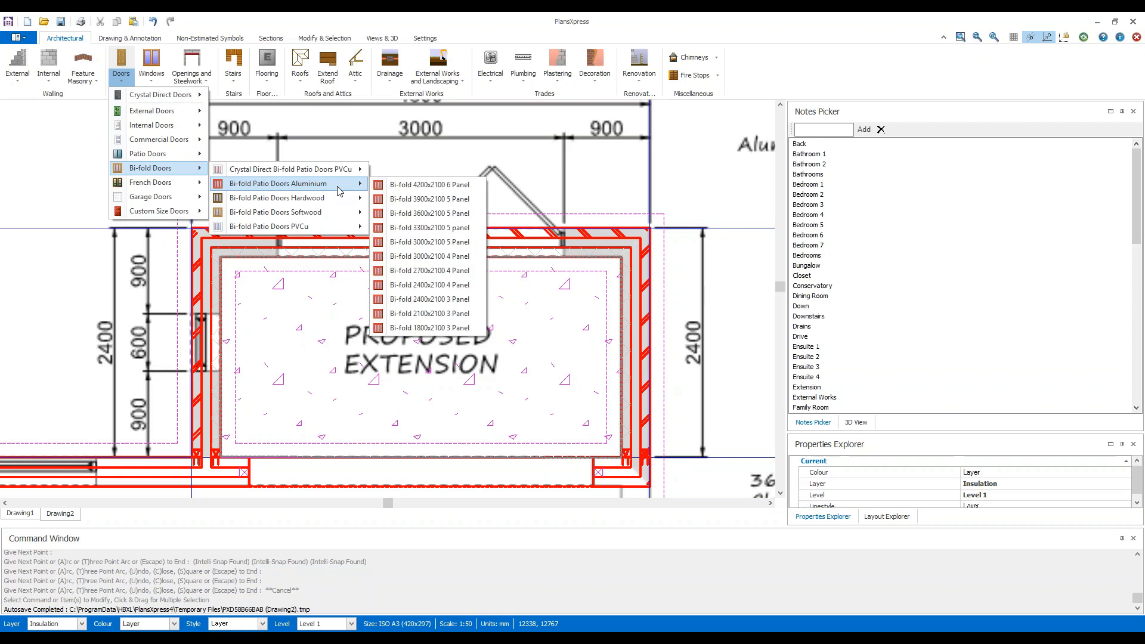
left_click(470, 262)
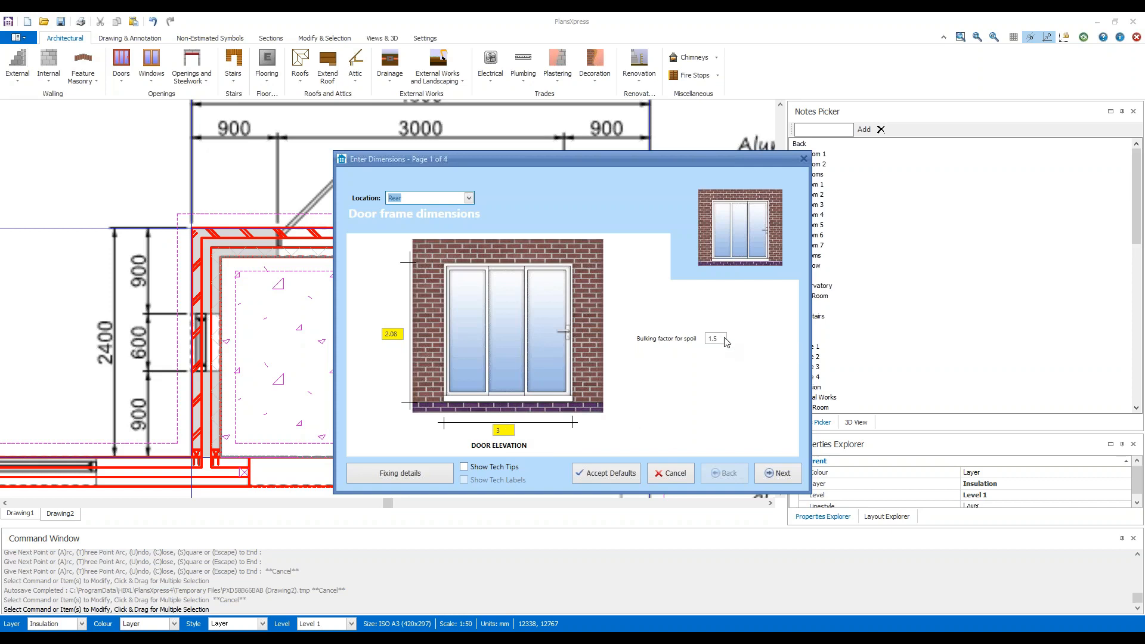
left_click(777, 471)
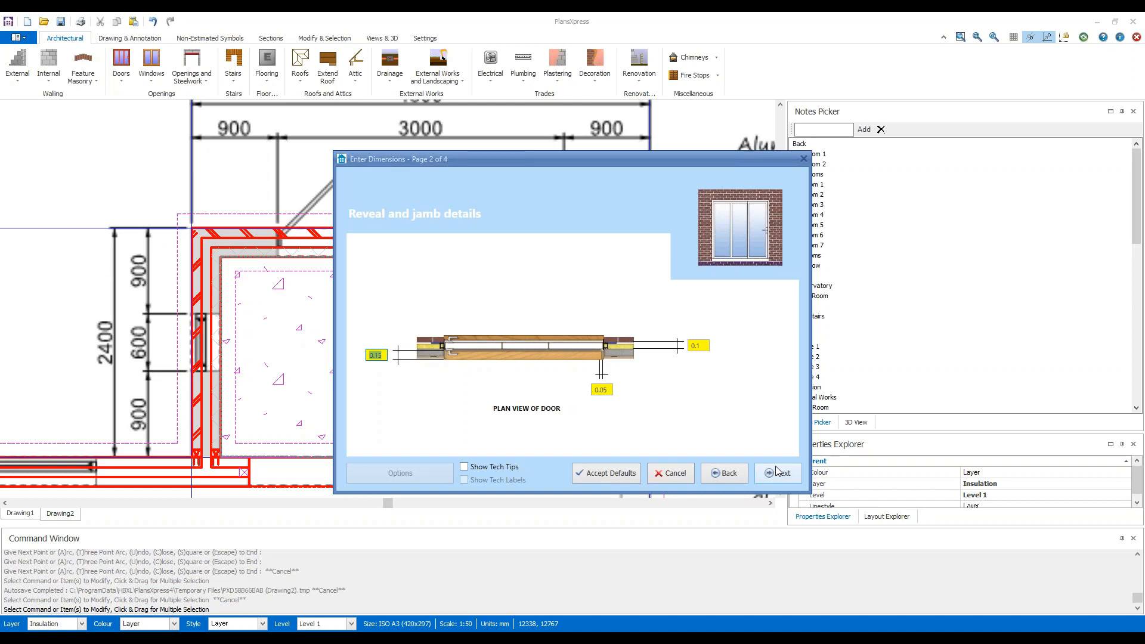
left_click(785, 474)
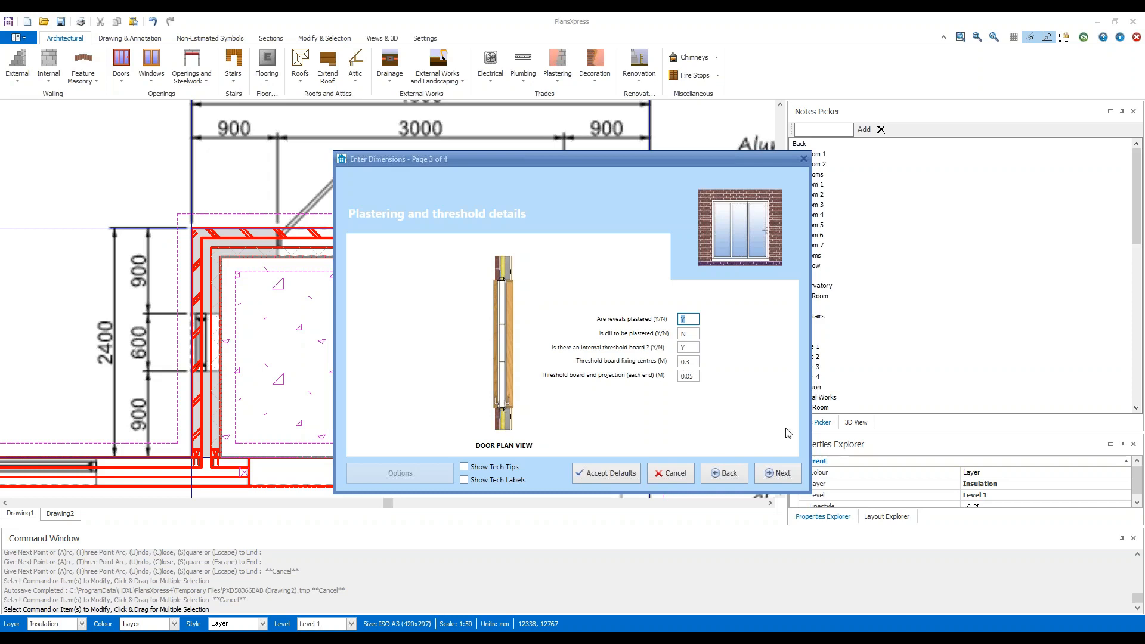
left_click(788, 476)
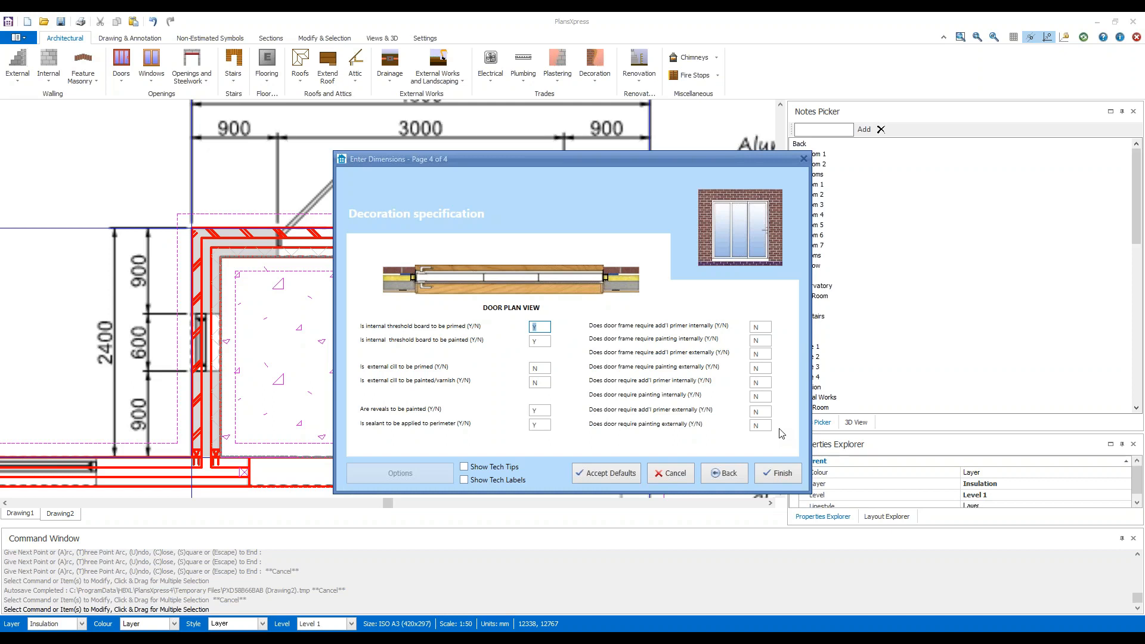
left_click(786, 480)
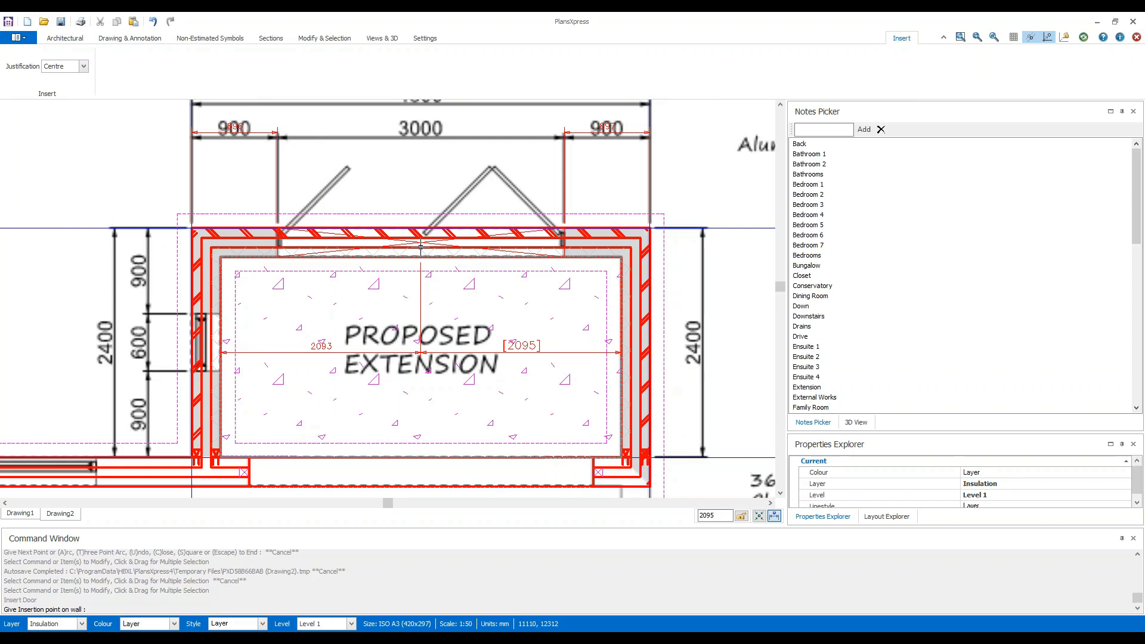
Place the centre-justified bi-fold door over the scan's 3000 mm opening, about 2090 mm from the right-hand inner wall, opening outwards.
scroll(421, 246, "up", 3)
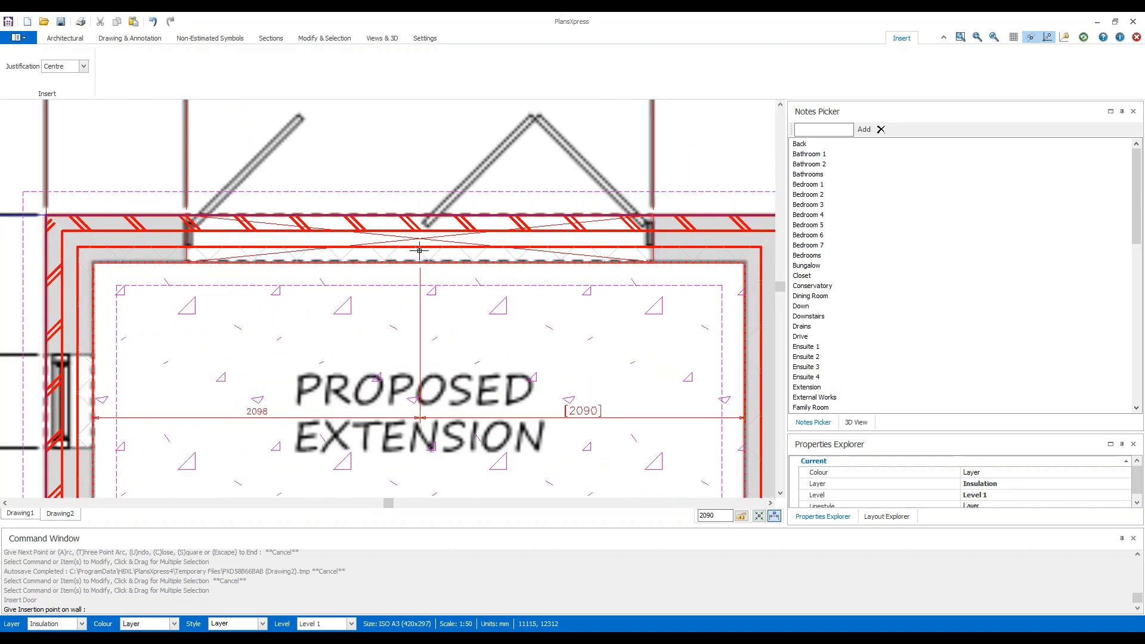
left_click(419, 251)
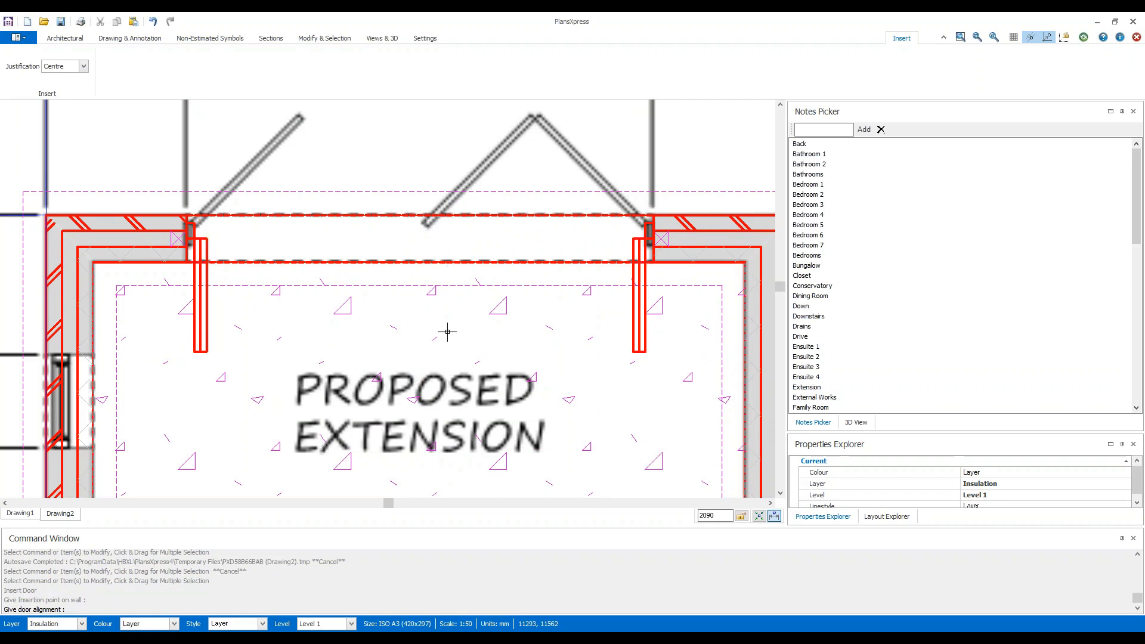
left_click(480, 166)
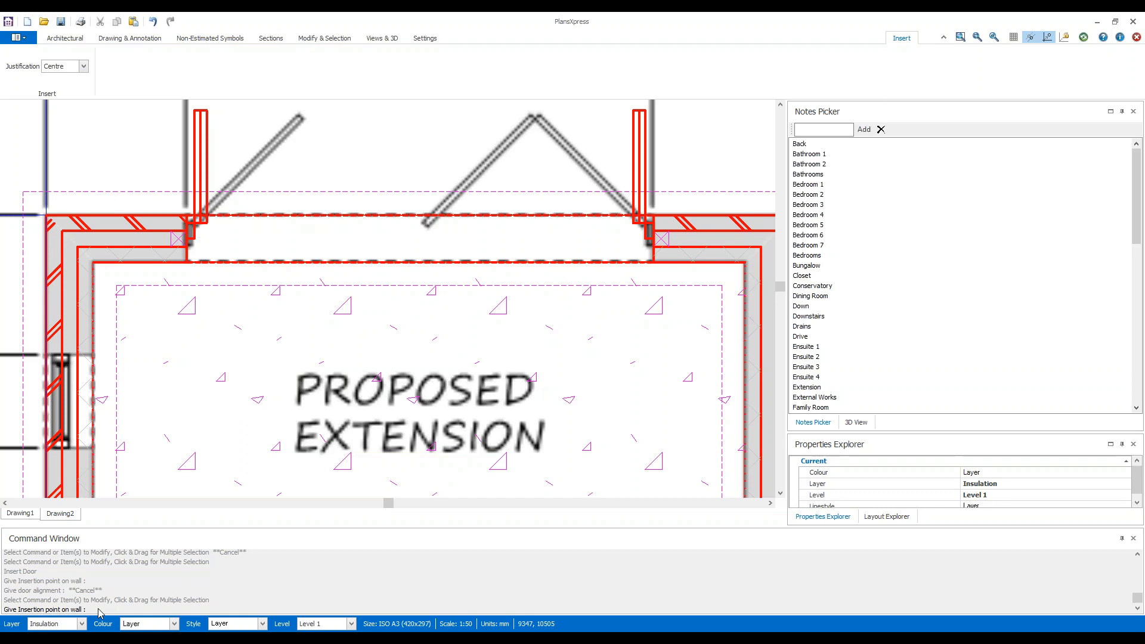
key("Escape")
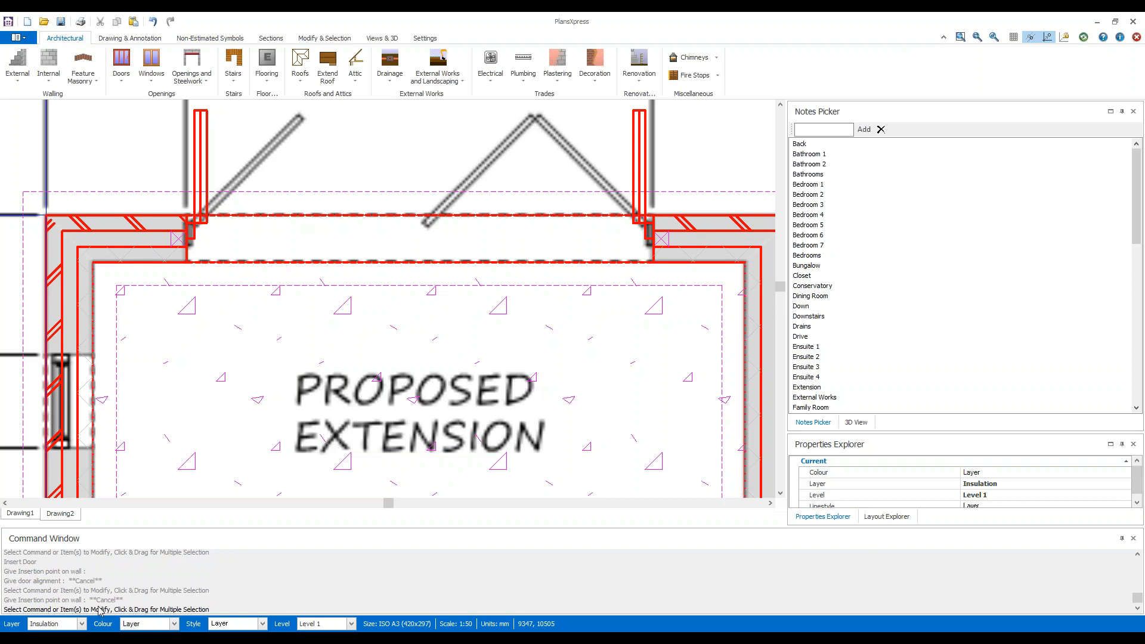
Choose the PVCu standard window 112C 600 X 1200 and accept its default frame, reveal, plastering, cill and decoration settings.
scroll(326, 377, "down", 2)
middle_click_drag(272, 383, 365, 354)
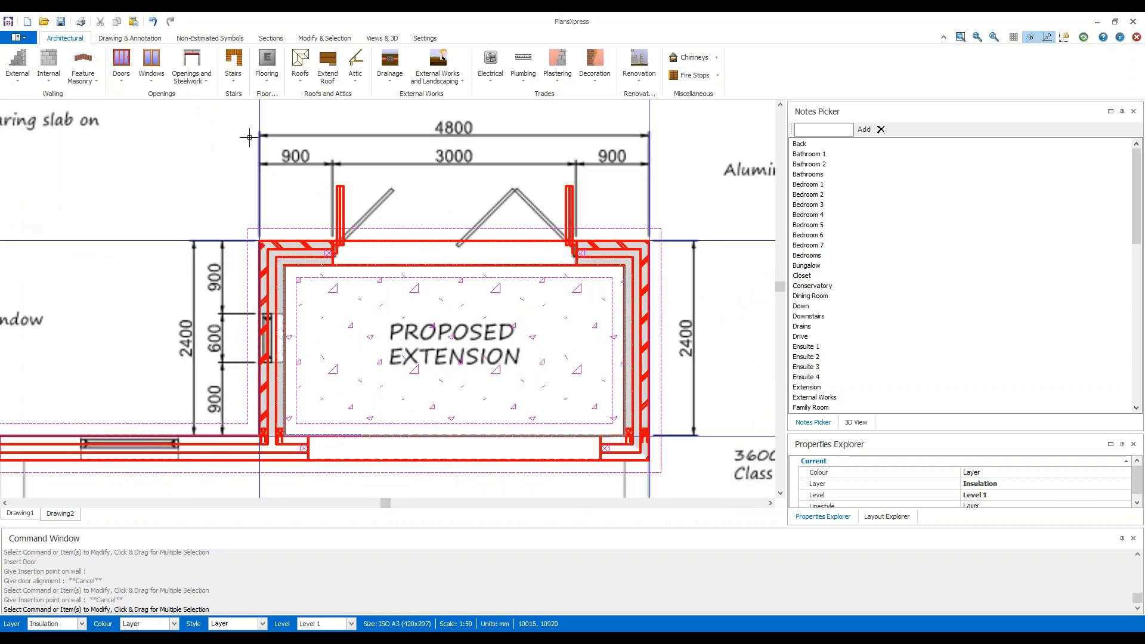
left_click(151, 83)
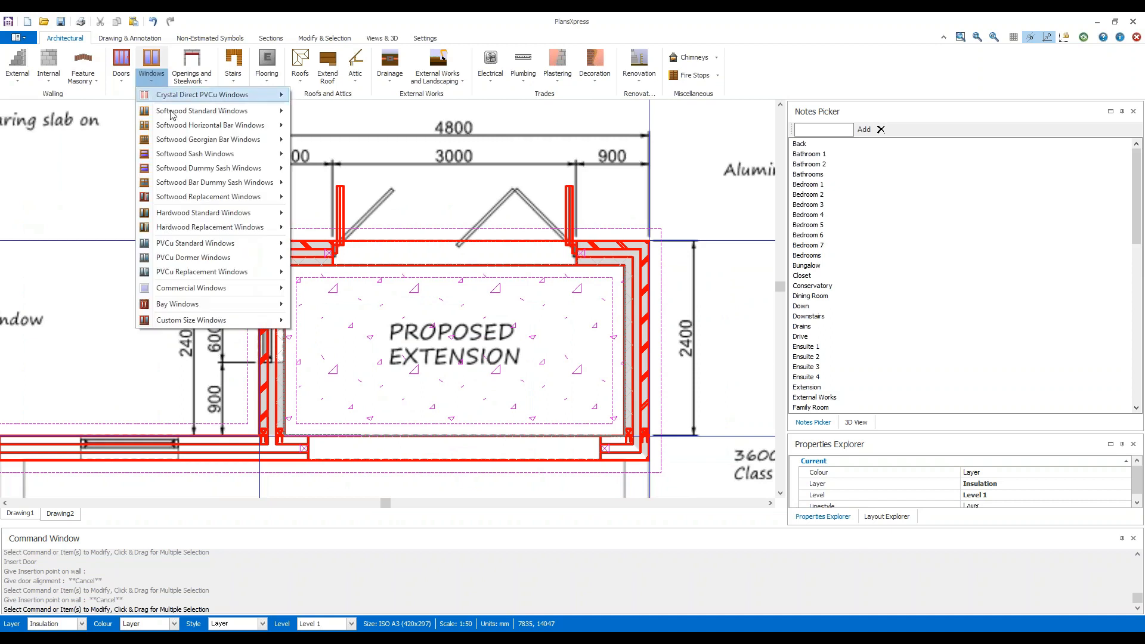
mouse_move(255, 248)
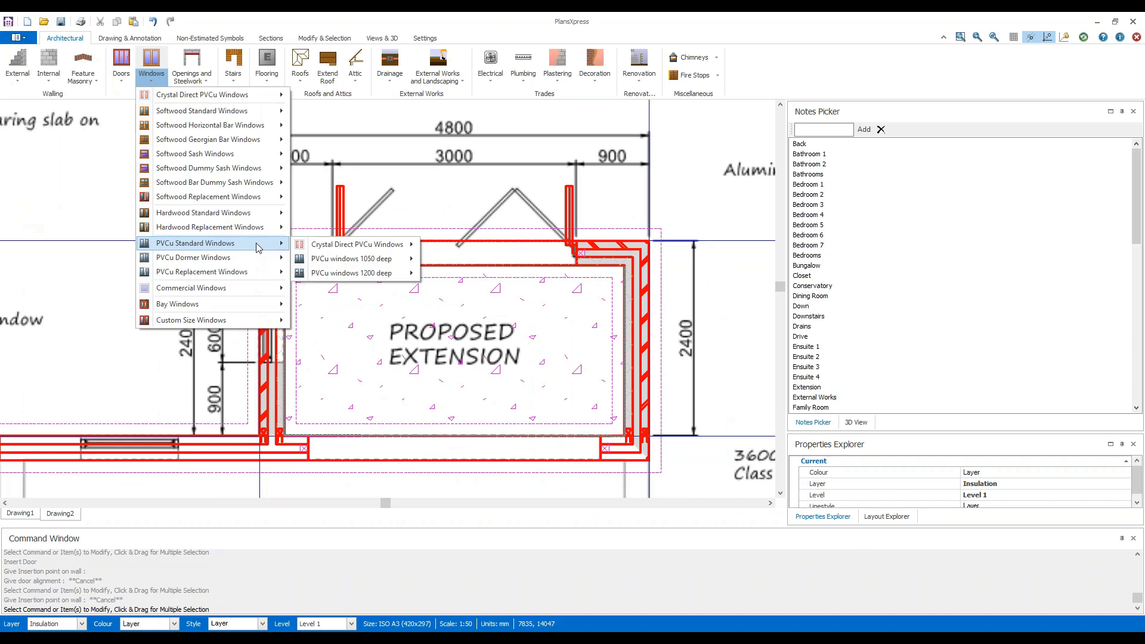
mouse_move(399, 278)
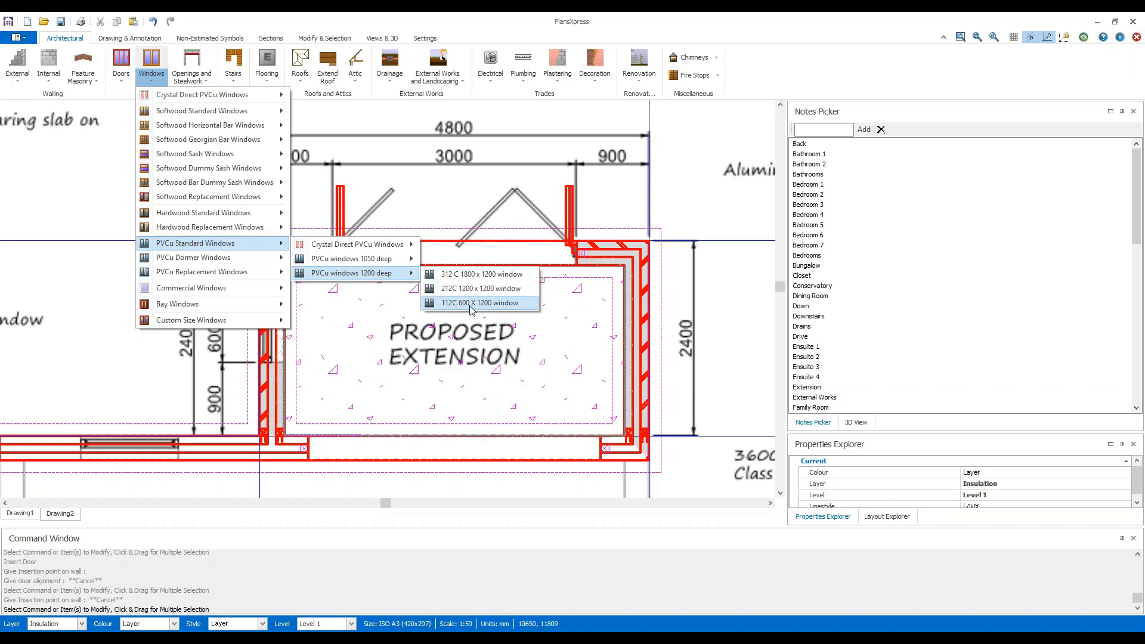
left_click(528, 308)
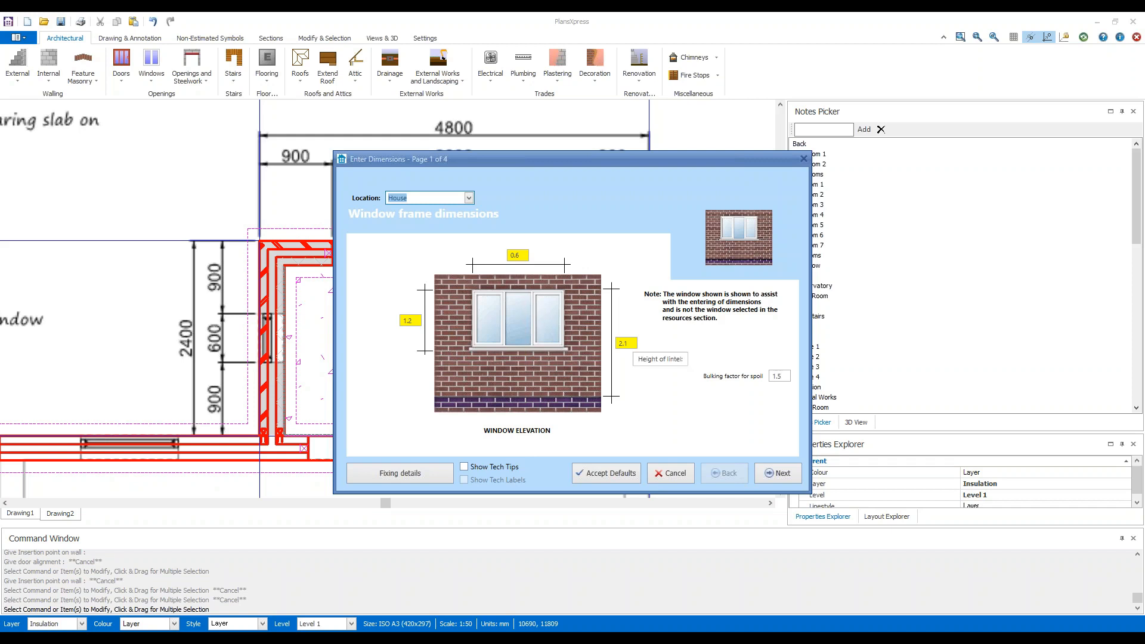
left_click(625, 343)
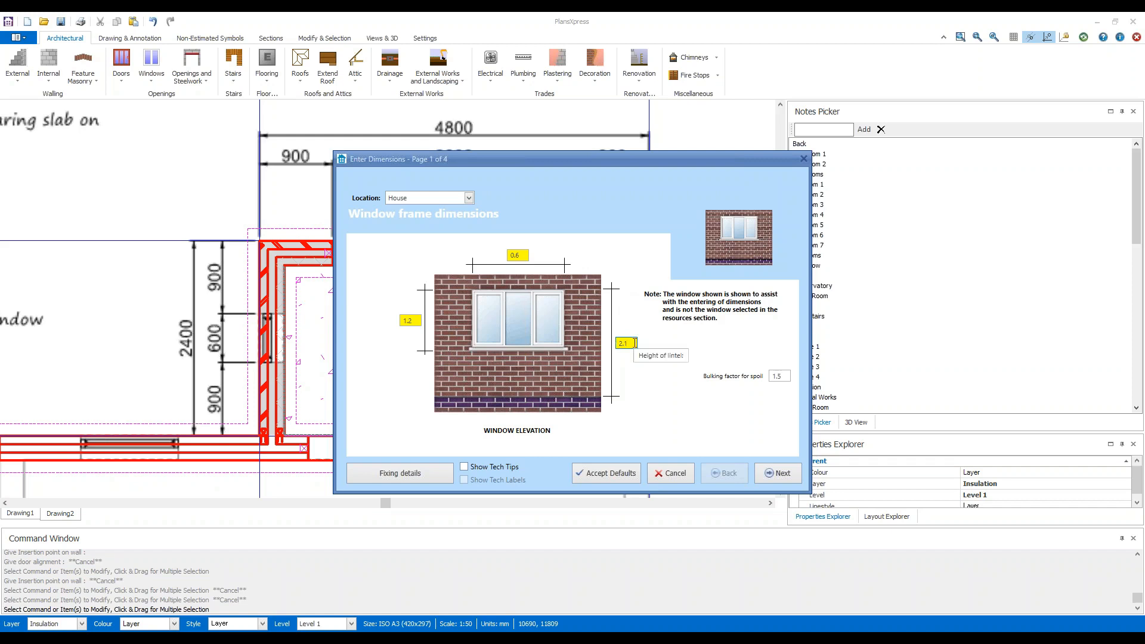
left_click(789, 474)
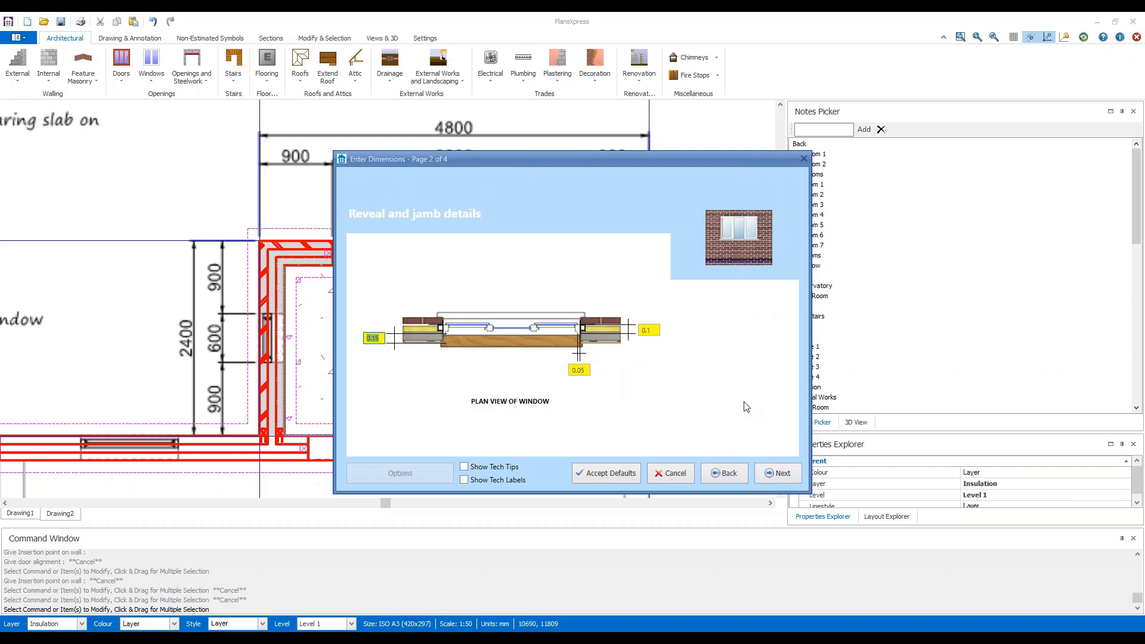
left_click(789, 473)
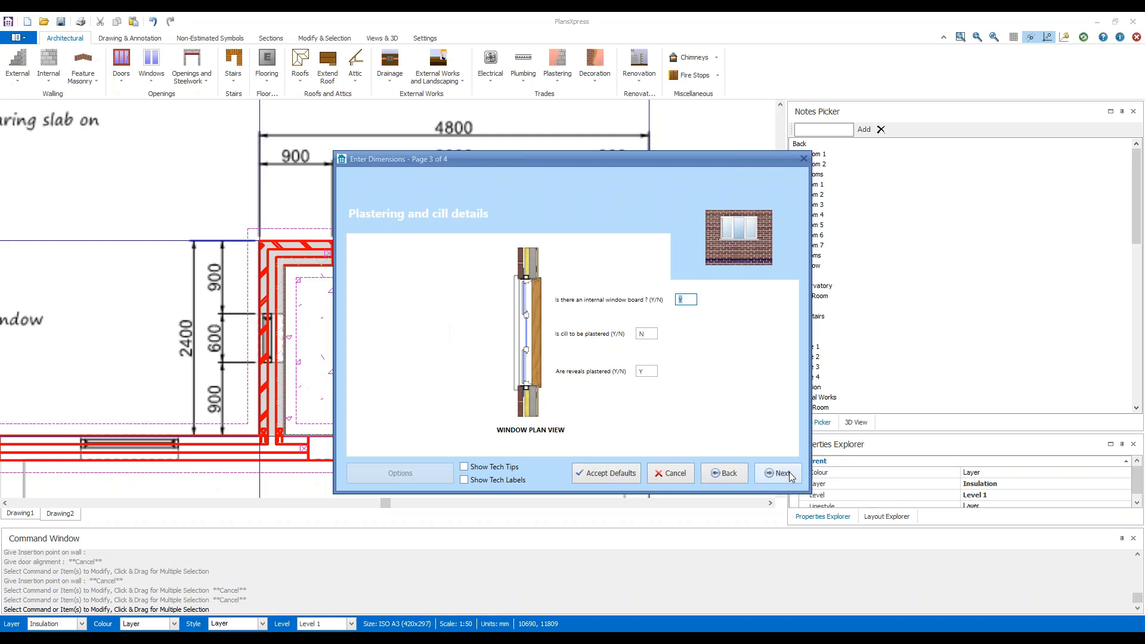
left_click(781, 474)
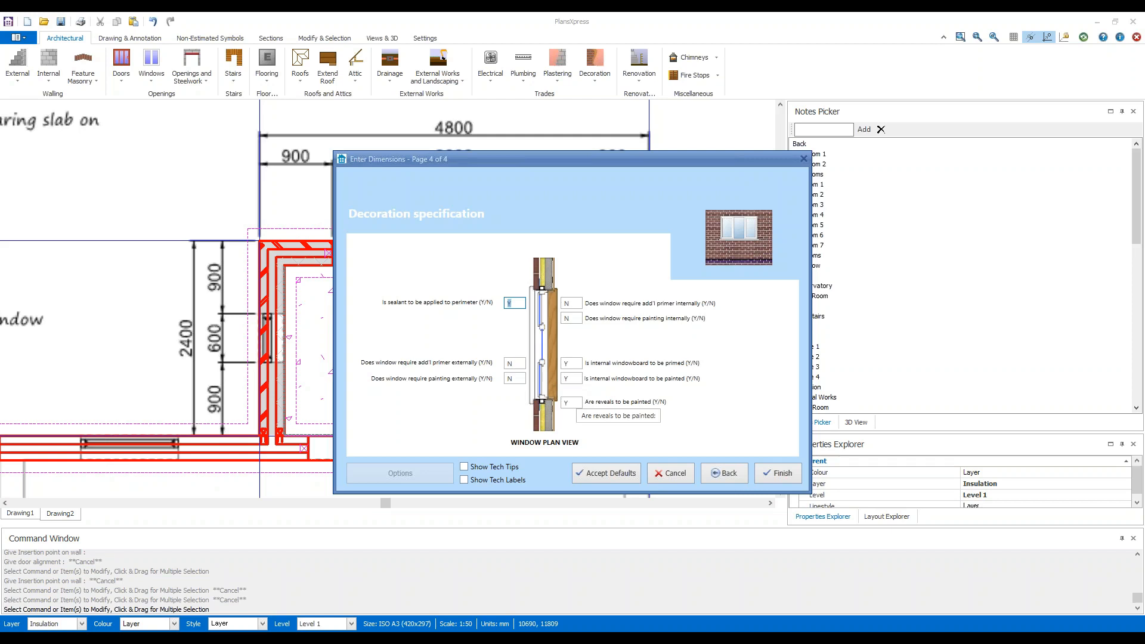
left_click(778, 473)
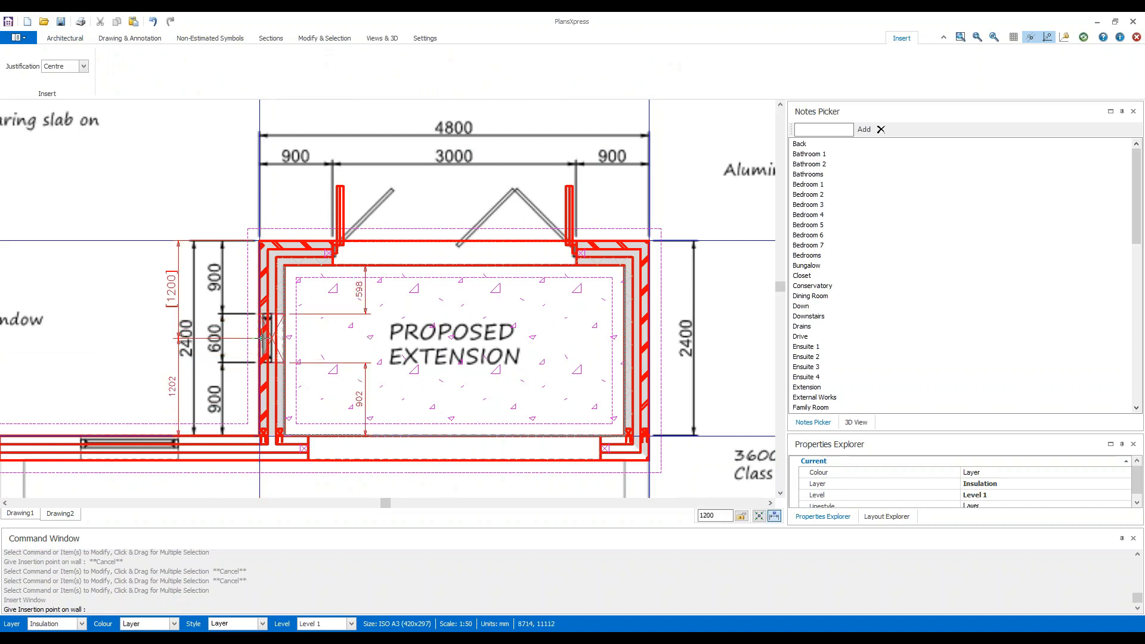
Place the centre-justified window over the scan's 600 mm opening in the left-hand wall, about 1195 mm from the extension's upper outer corner.
scroll(262, 338, "up", 4)
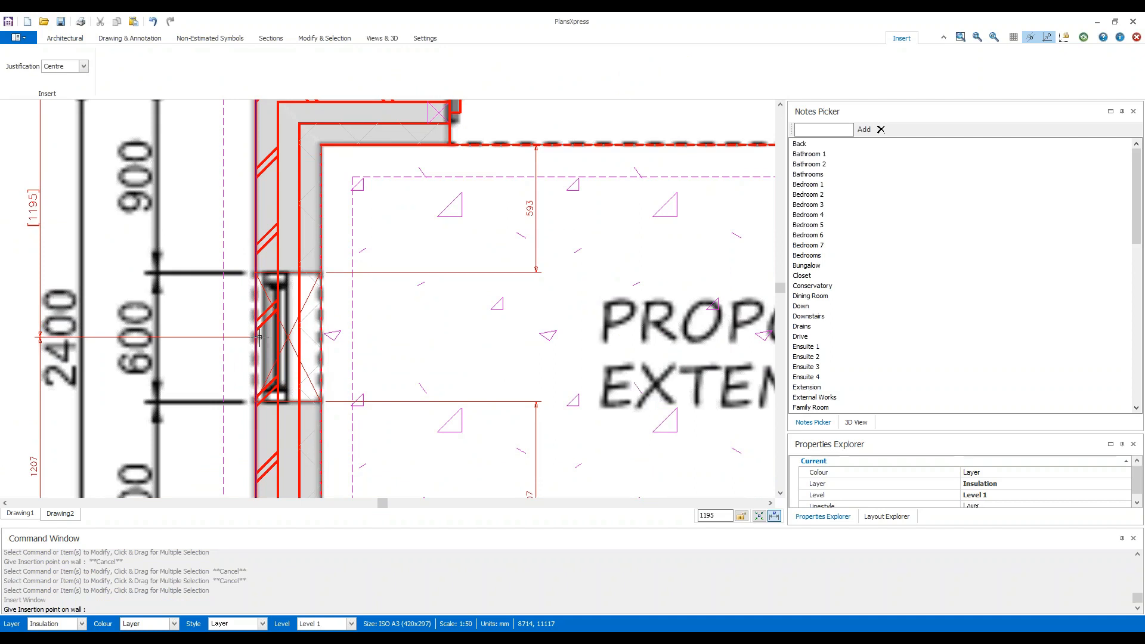
left_click(260, 338)
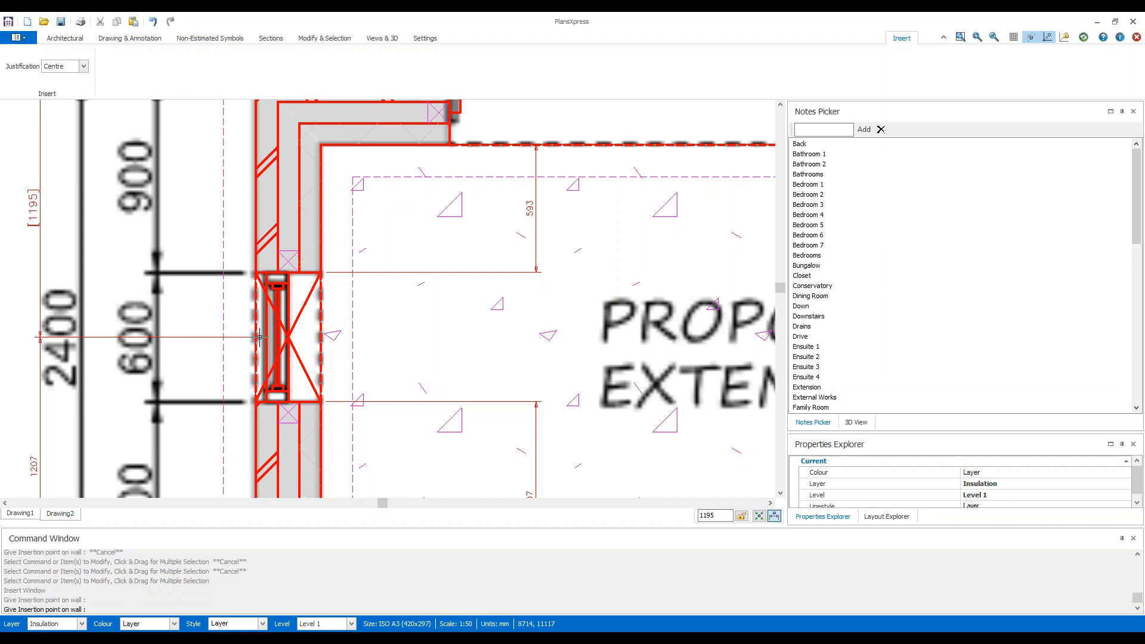
scroll(260, 337, "down", 3)
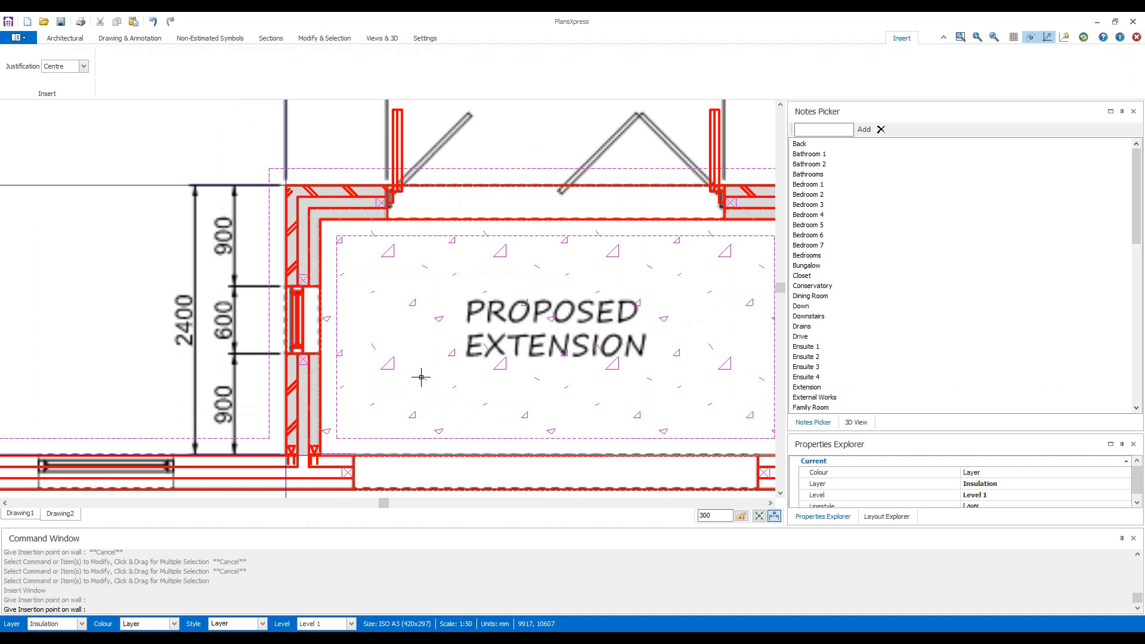
key("Escape")
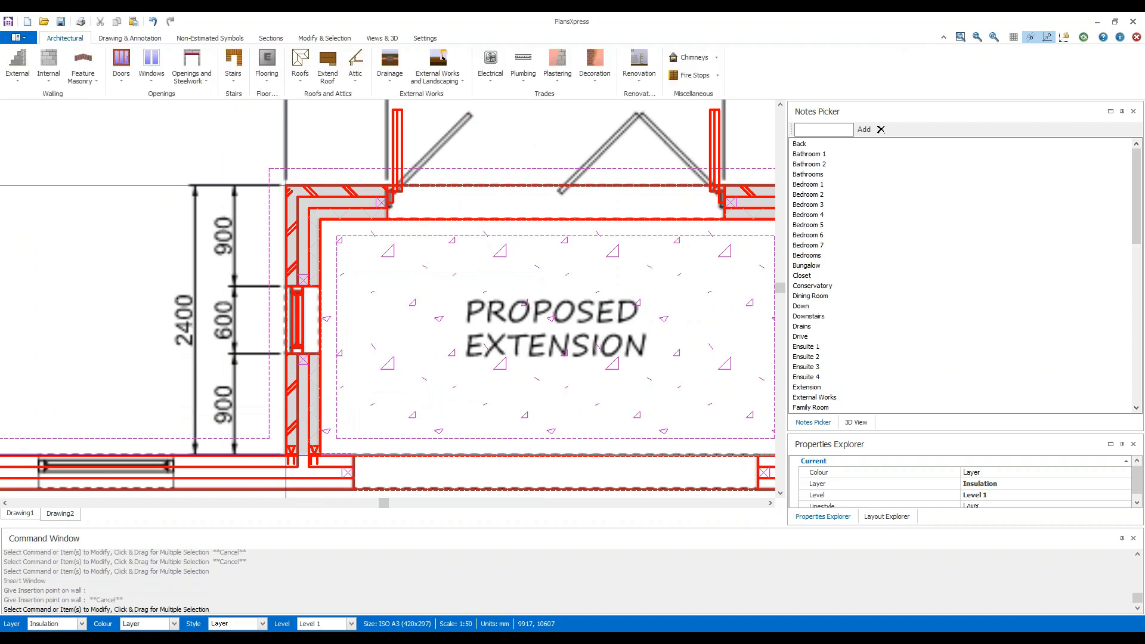
Start a Typical 30 Degree Cut Roof for the extension and set the pitch of roof side 1 to 15 degrees.
scroll(460, 437, "down", 1)
scroll(490, 483, "down", 1)
scroll(491, 483, "up", 2)
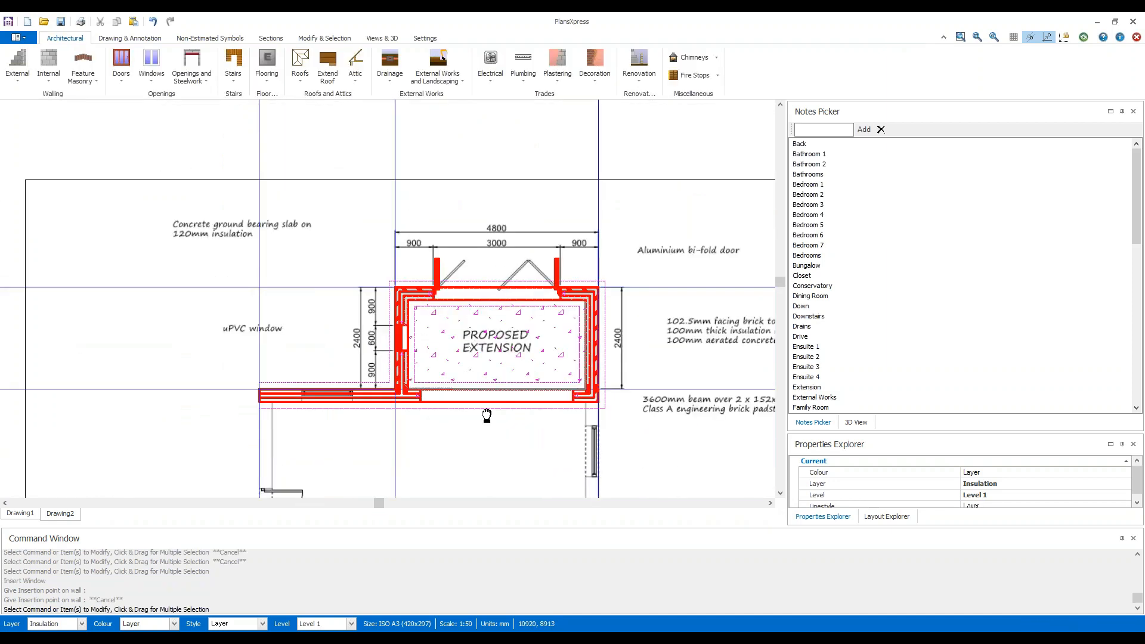
scroll(433, 421, "up", 1)
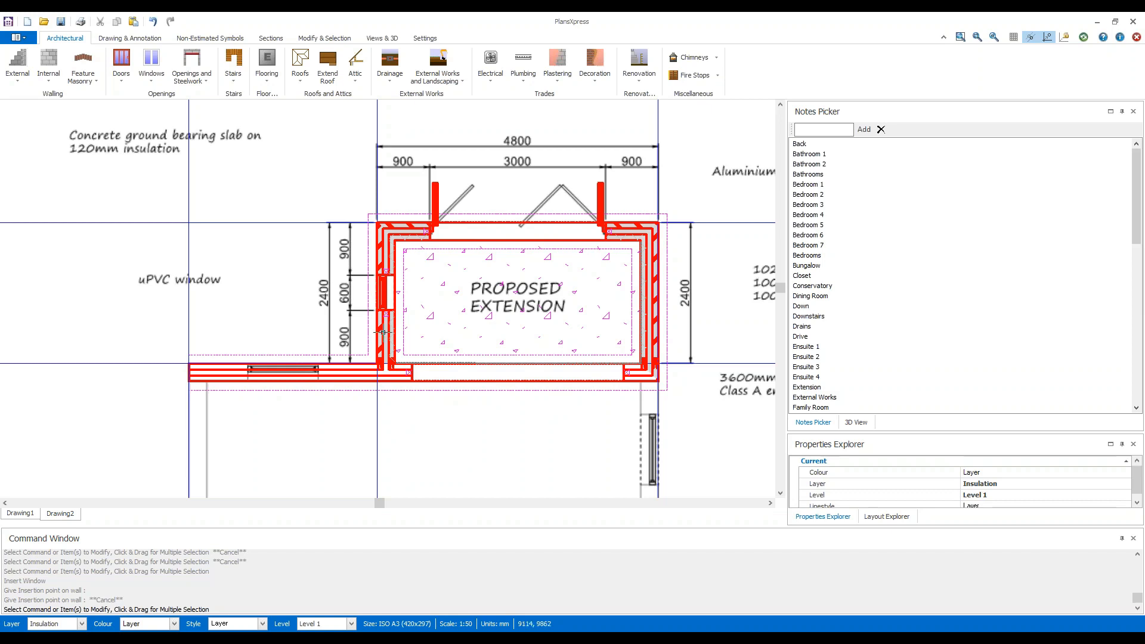
left_click(303, 87)
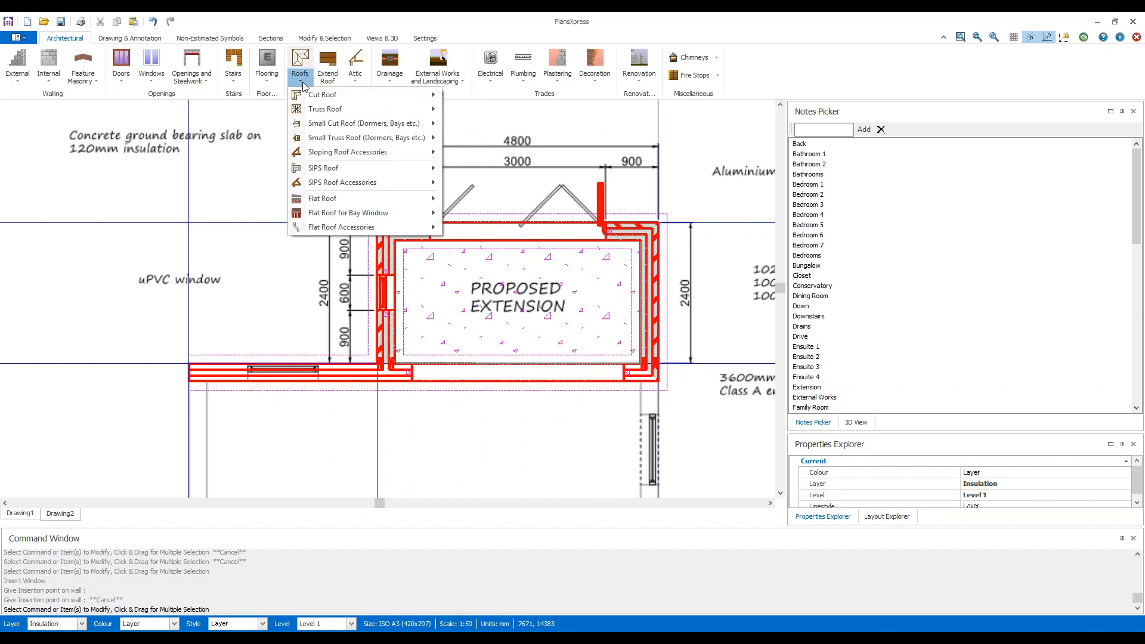
mouse_move(357, 95)
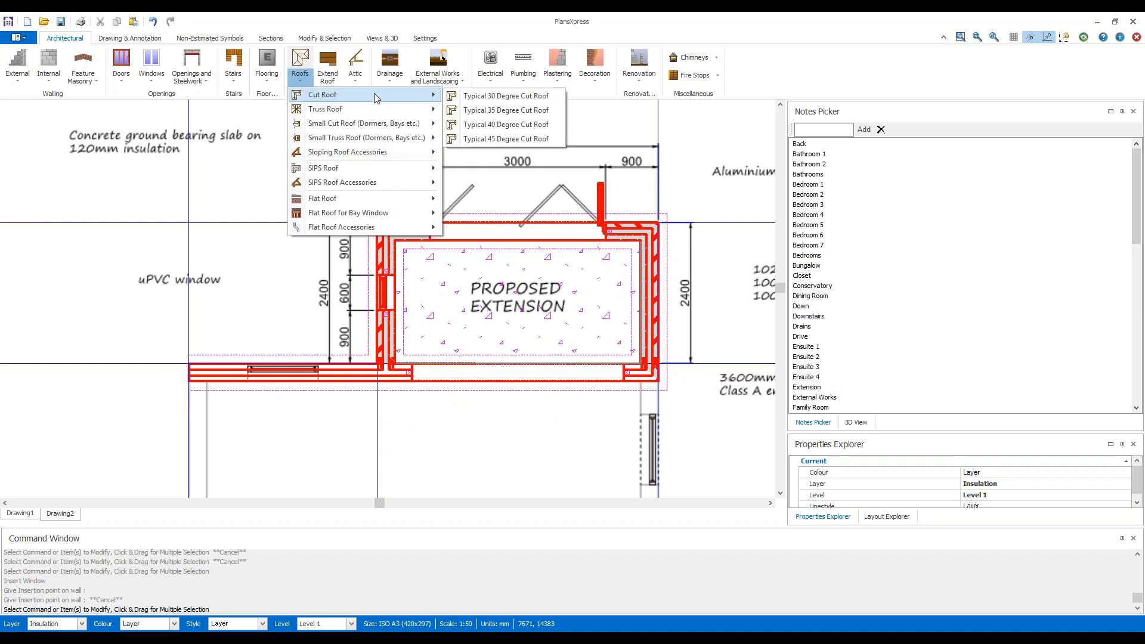
left_click(554, 98)
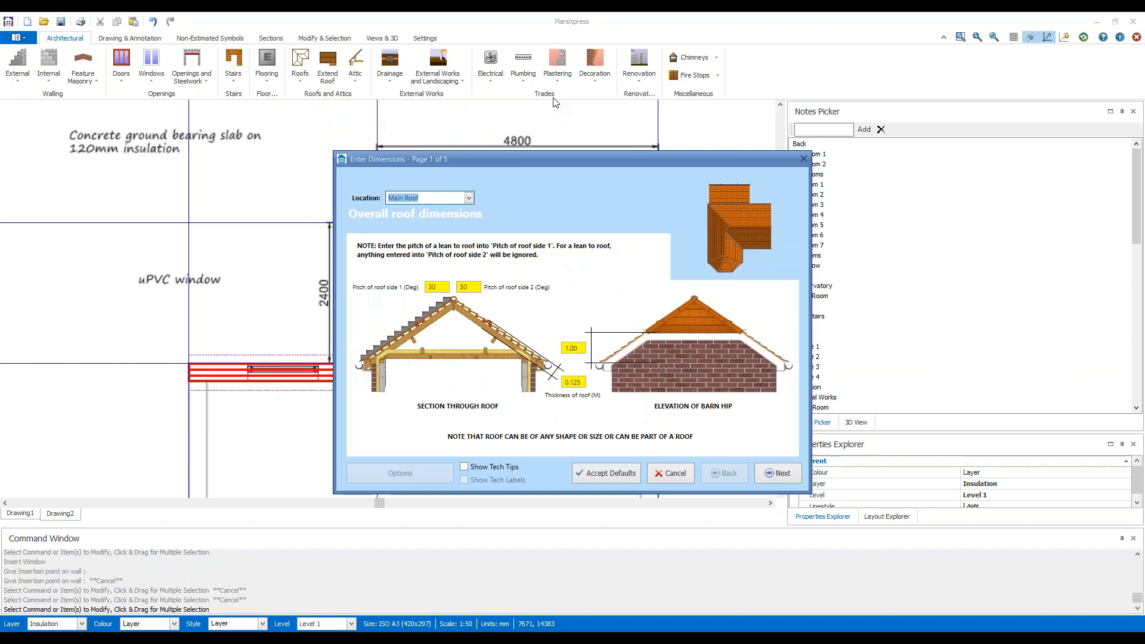
left_click(435, 286)
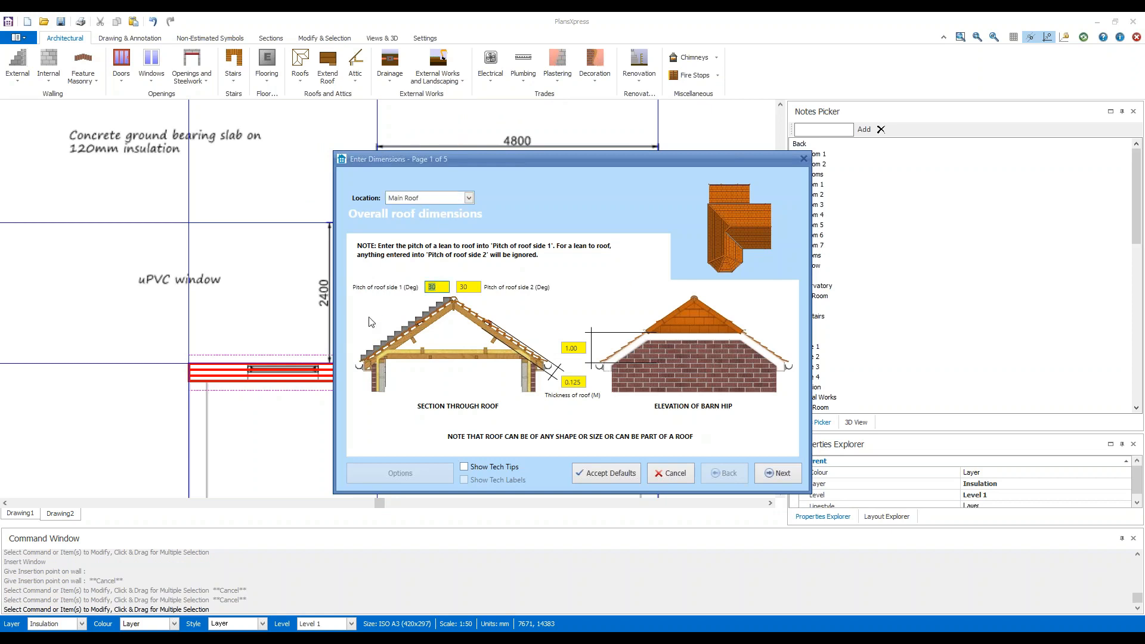
type("15")
left_click(471, 286)
double_click(438, 287)
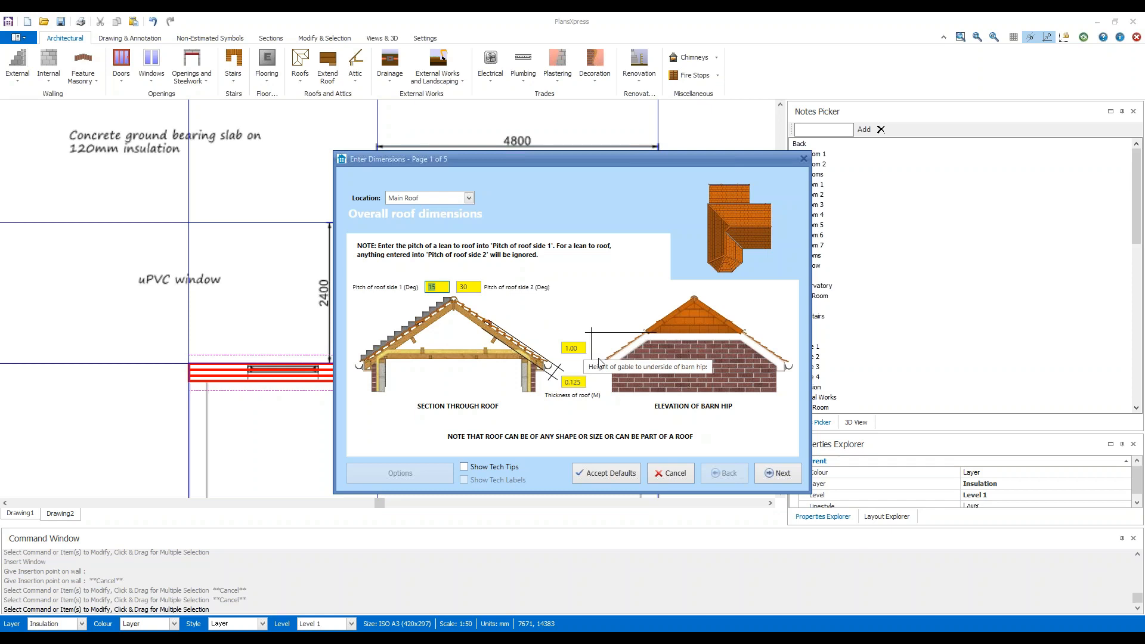
left_click(792, 473)
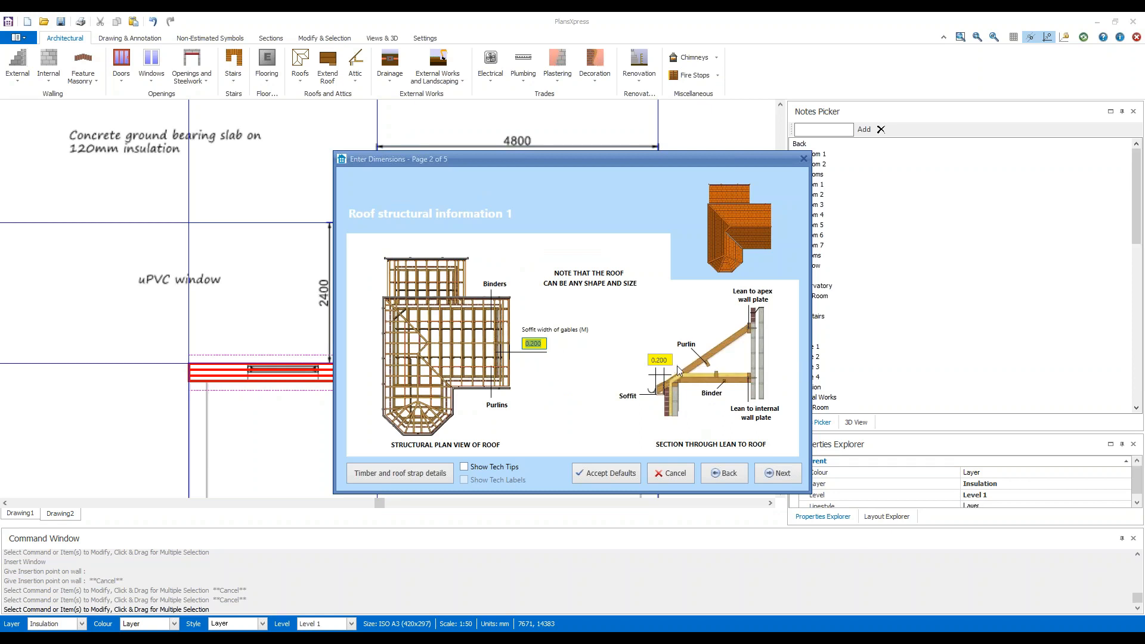
Review the roof's timber and roof strap details and keep the default 0.200 m soffit widths.
left_click(781, 473)
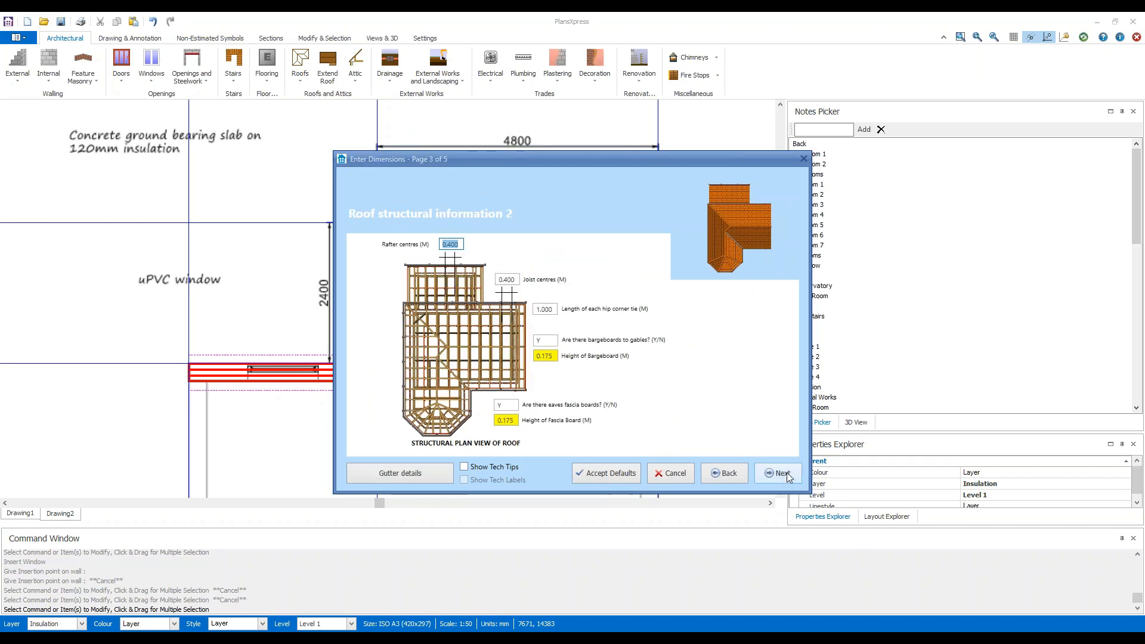
left_click(727, 474)
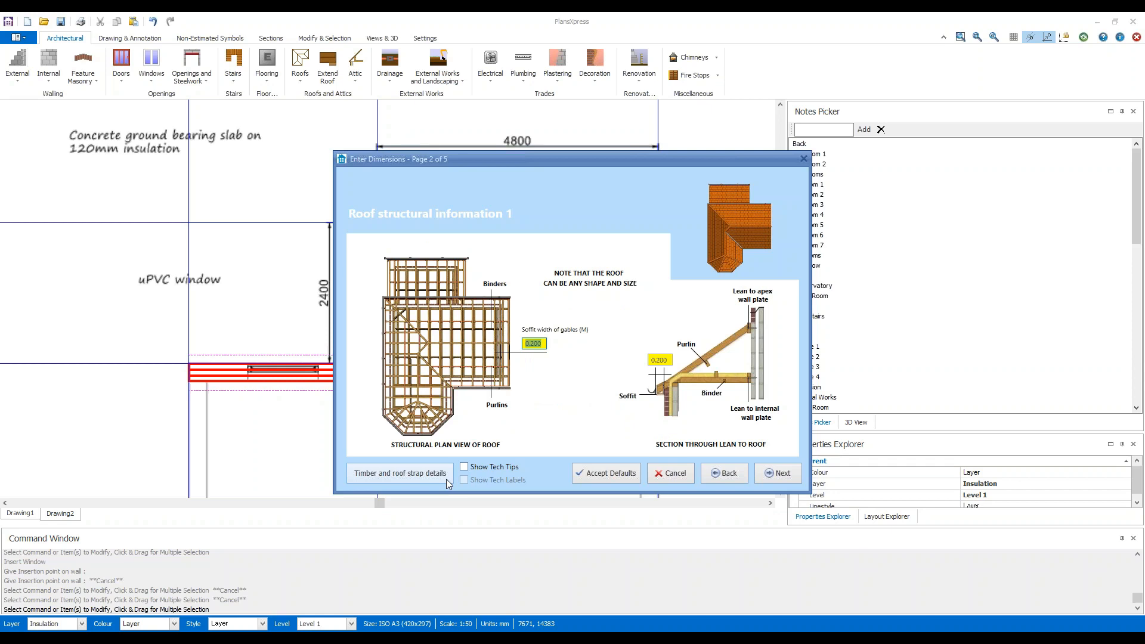
left_click(399, 473)
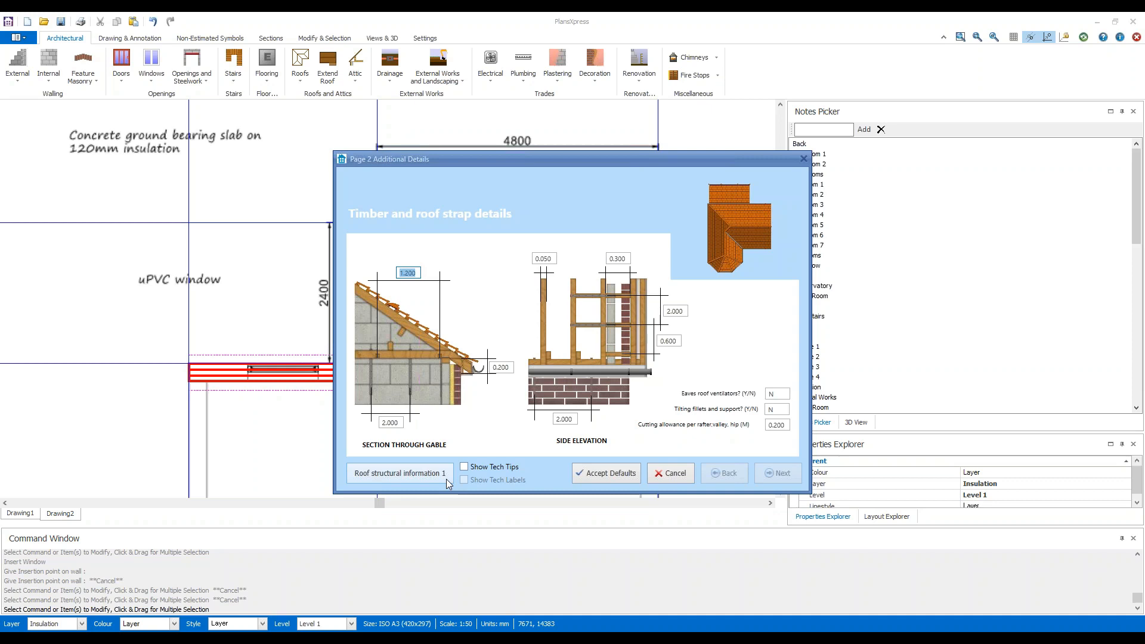
left_click(441, 475)
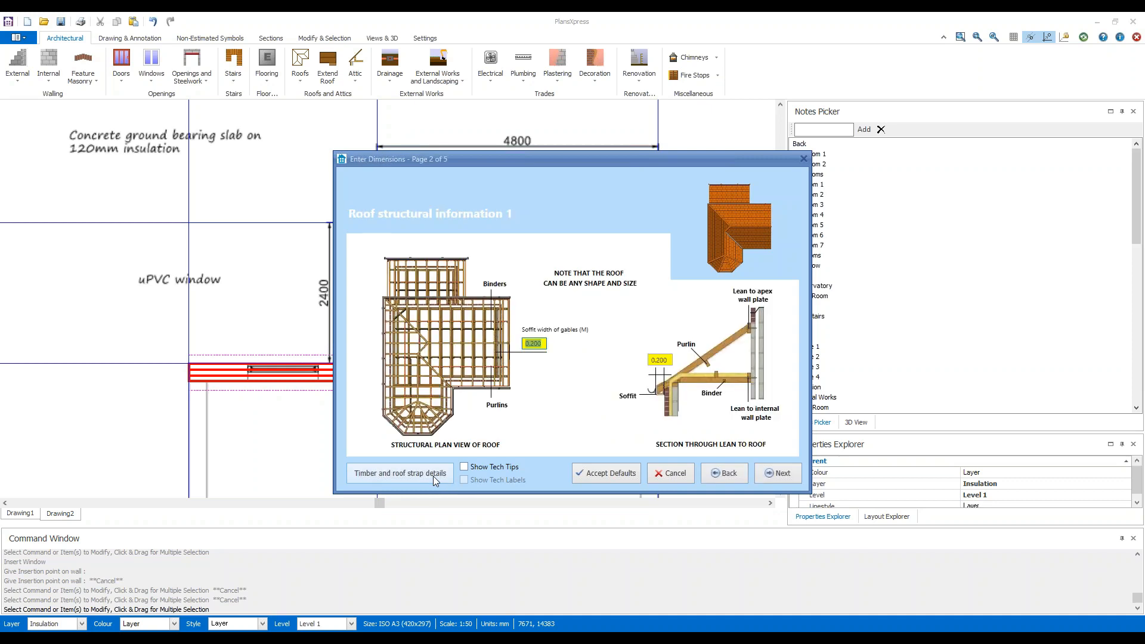
left_click(786, 472)
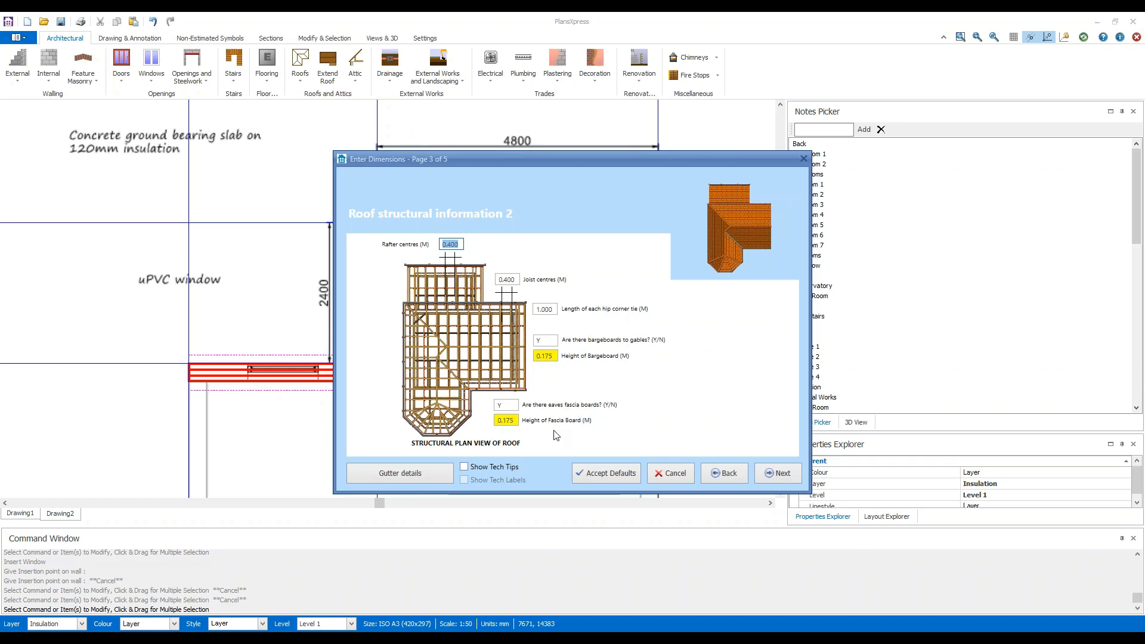
Check the roof's gutter details and accept the default rafter and joist centres, bargeboards and fascia boards.
left_click(425, 472)
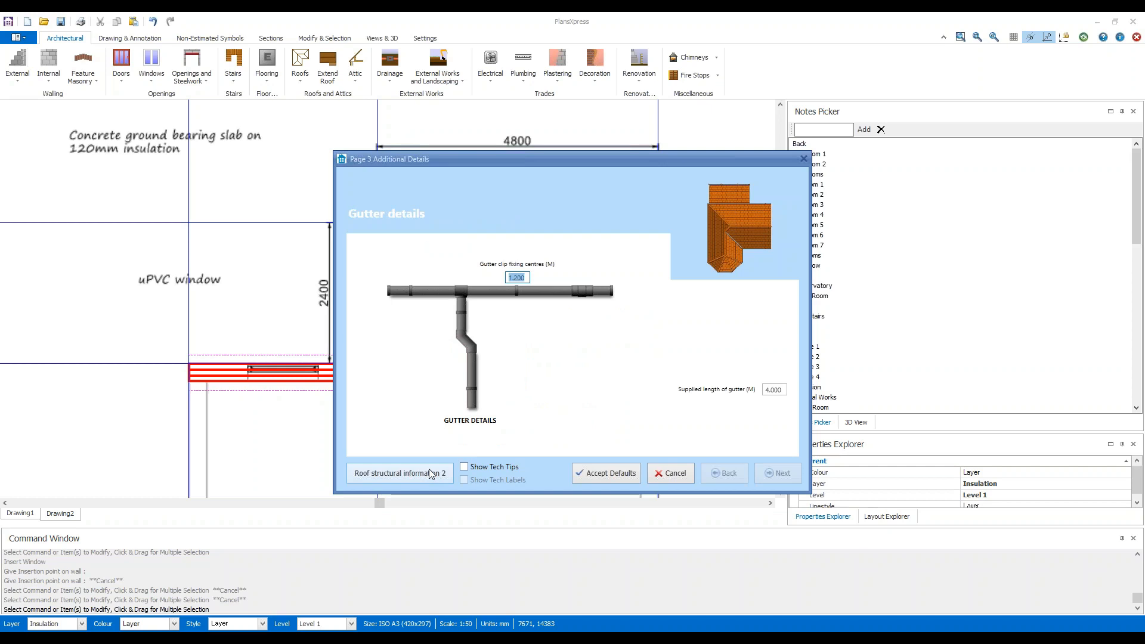
left_click(430, 473)
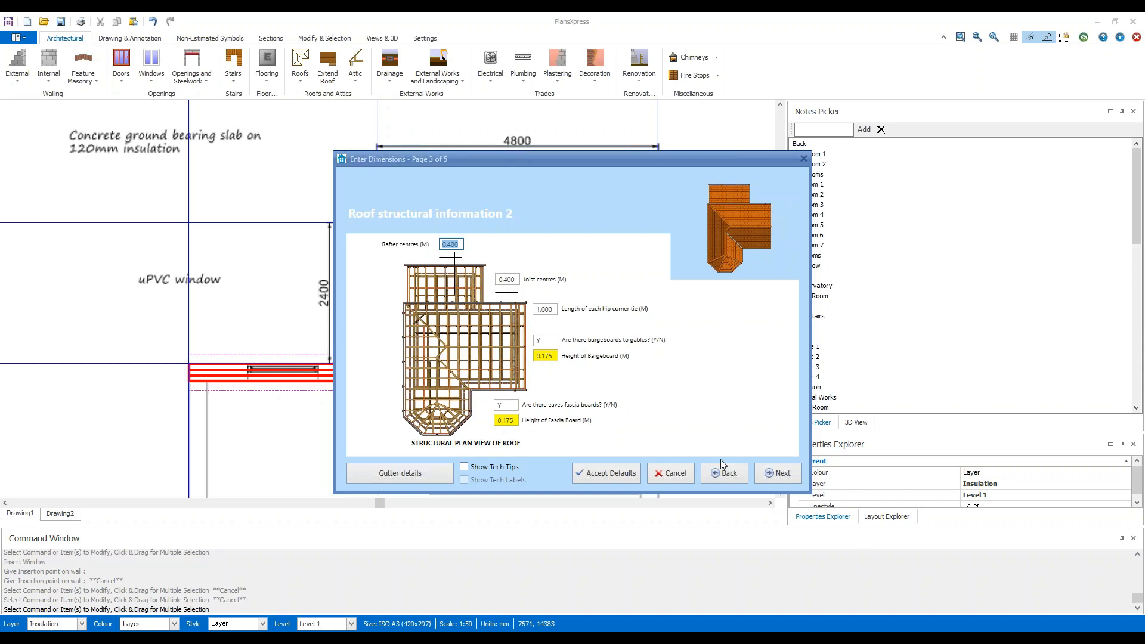
left_click(768, 475)
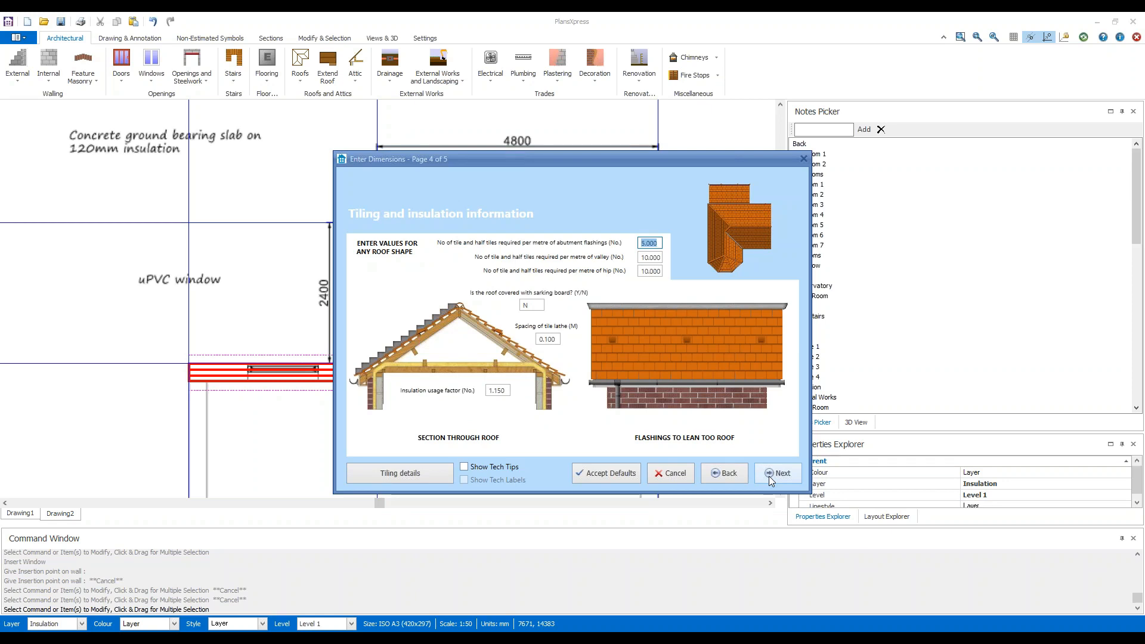
Enter the roof's tile lathe spacing, keep the other tiling and insulation values, and accept the default roof finishes.
key("Tab")
key("Tab")
key("Tab")
key("Tab")
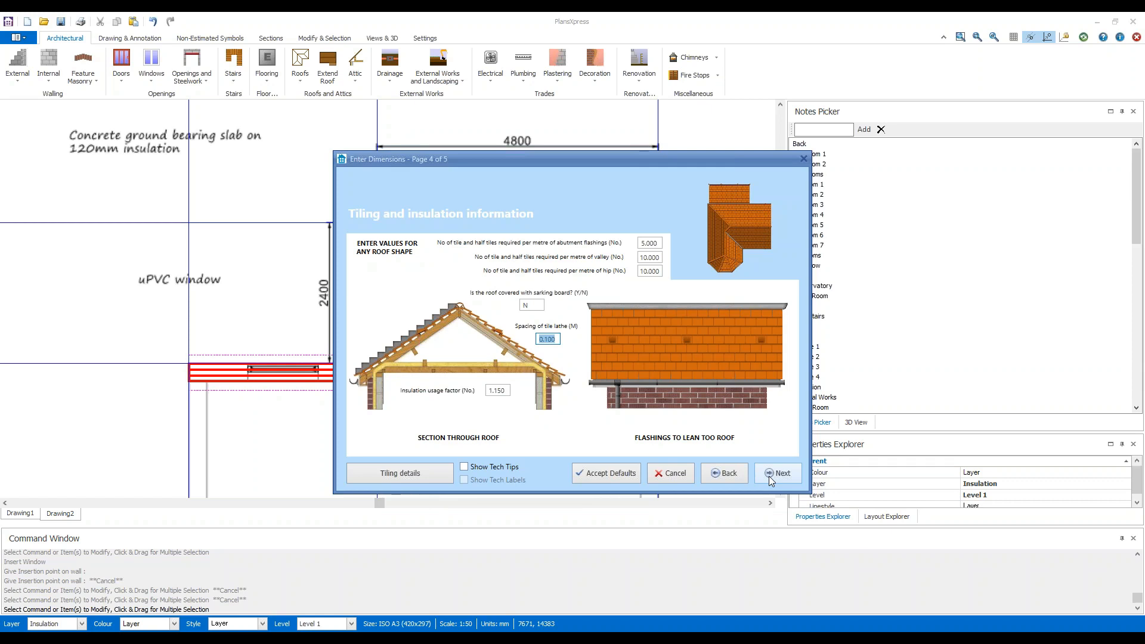
type("0.3")
left_click(784, 472)
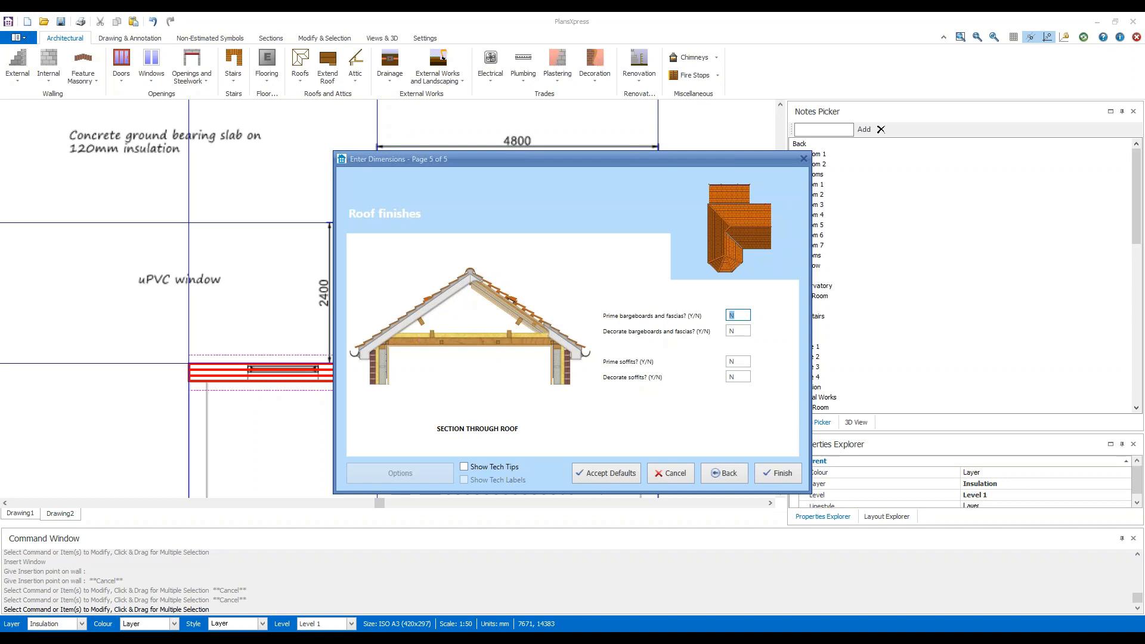
left_click(786, 478)
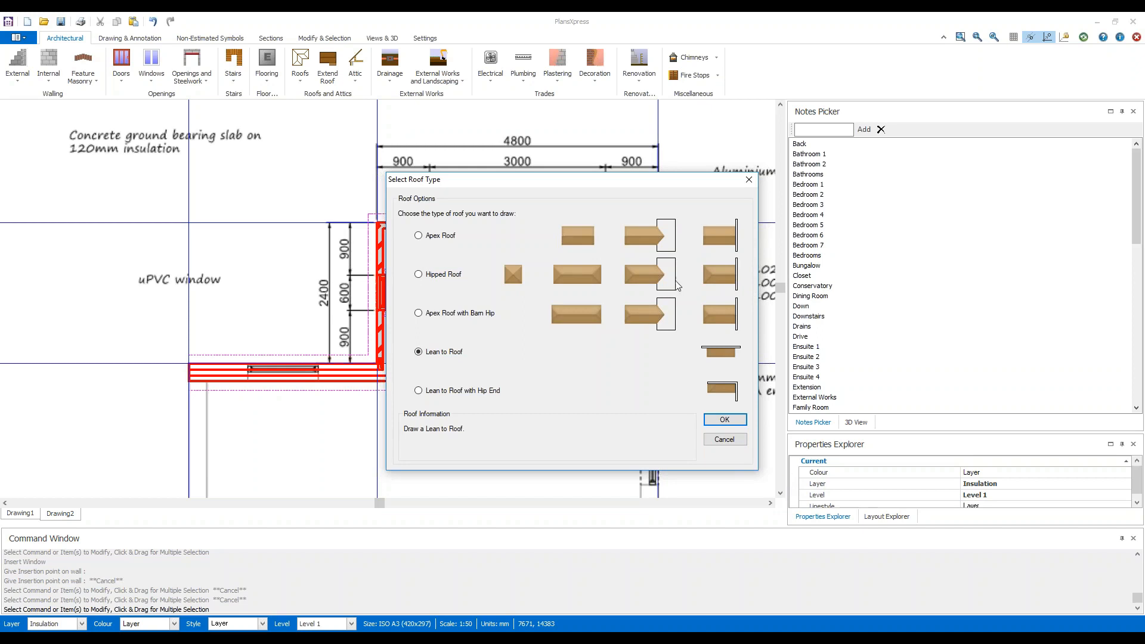
Review the descriptions of the available roof types and choose Lean to Roof for the extension.
mouse_move(576, 235)
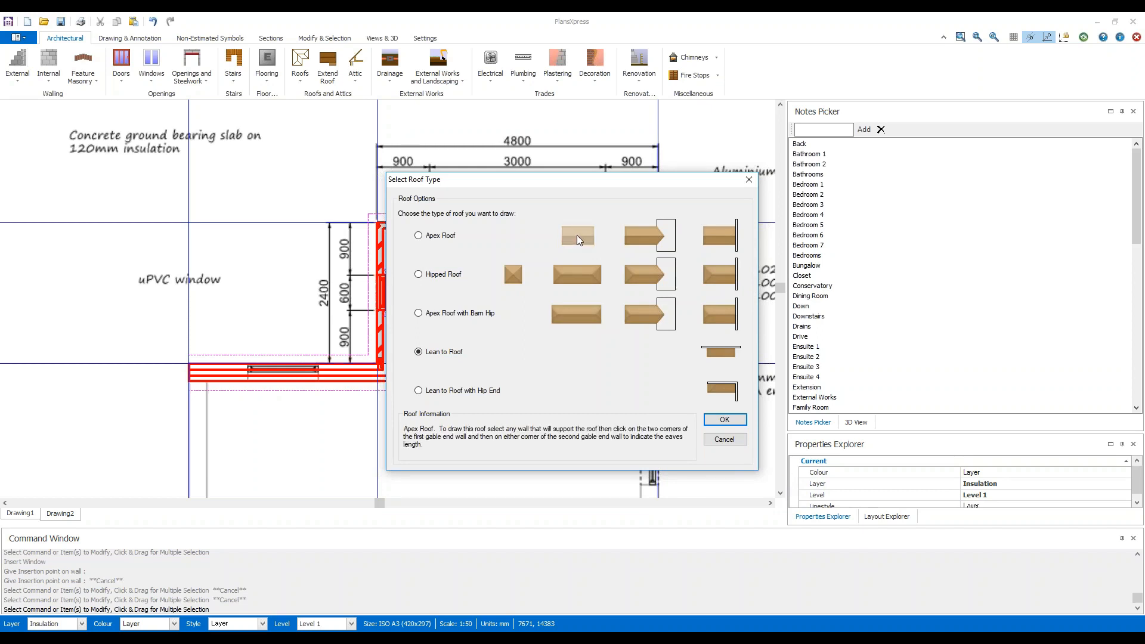
mouse_move(582, 274)
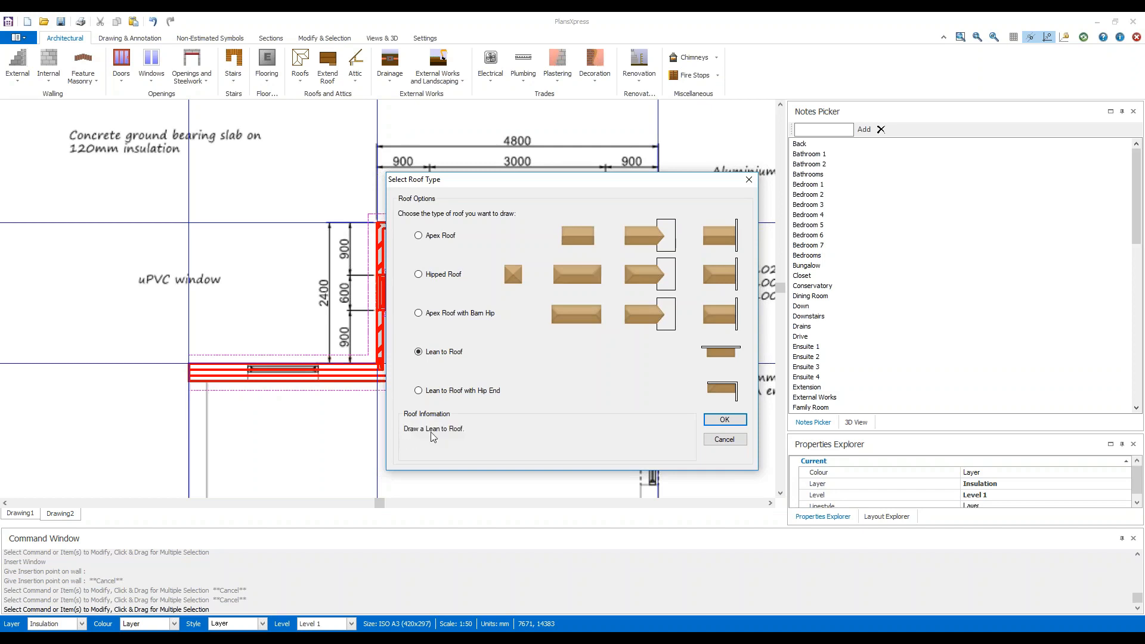
mouse_move(644, 278)
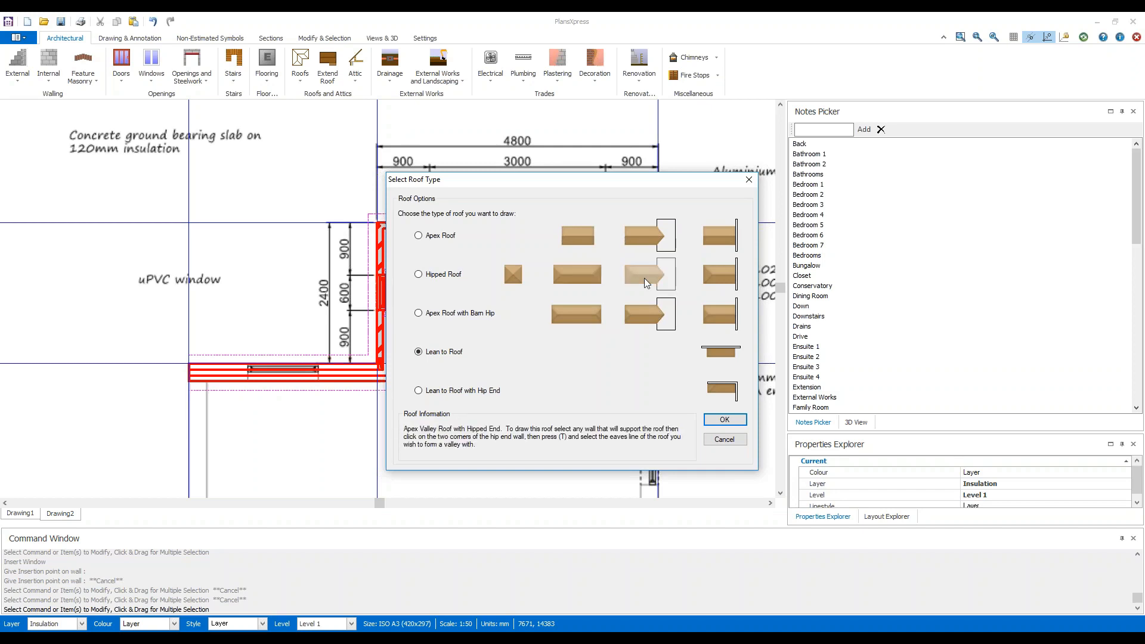
mouse_move(637, 313)
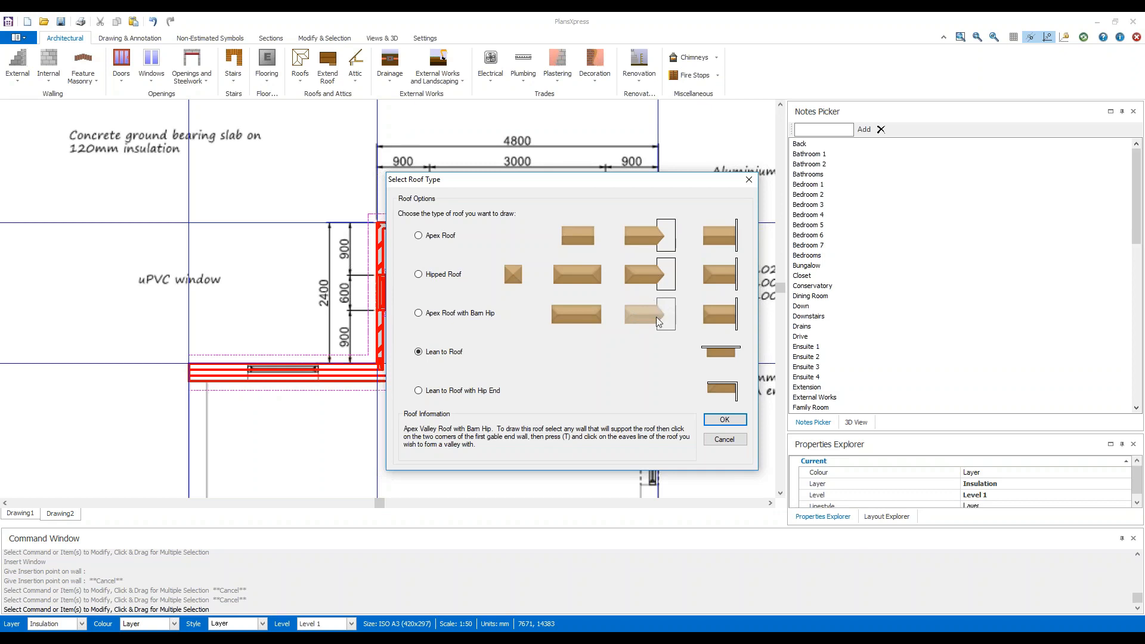
mouse_move(656, 237)
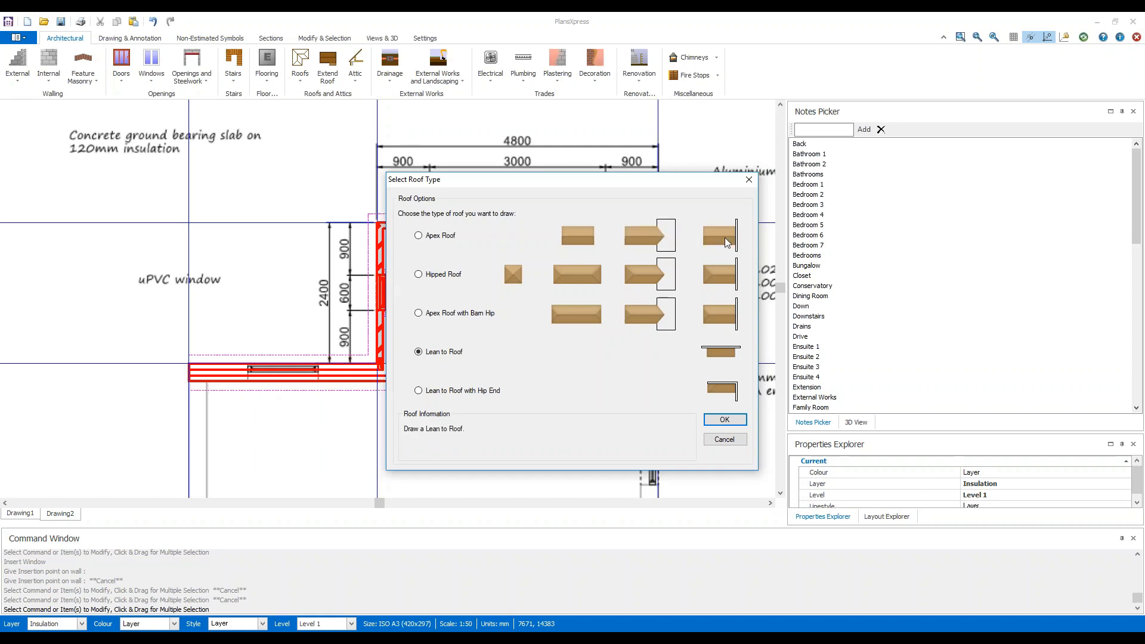
mouse_move(727, 242)
left_click(727, 358)
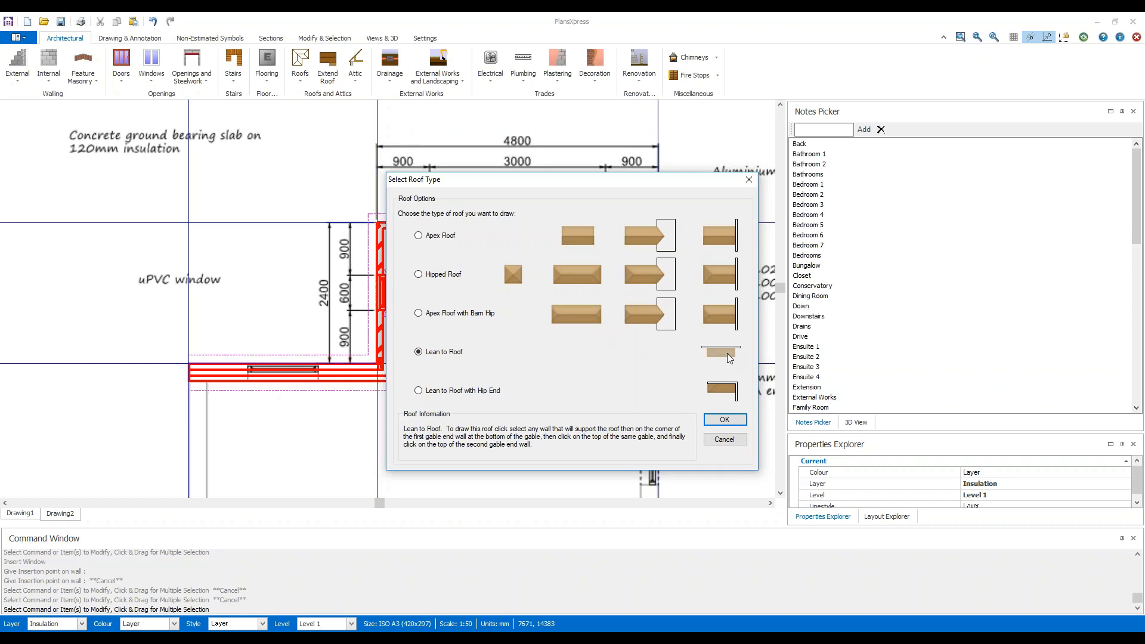
left_click(725, 420)
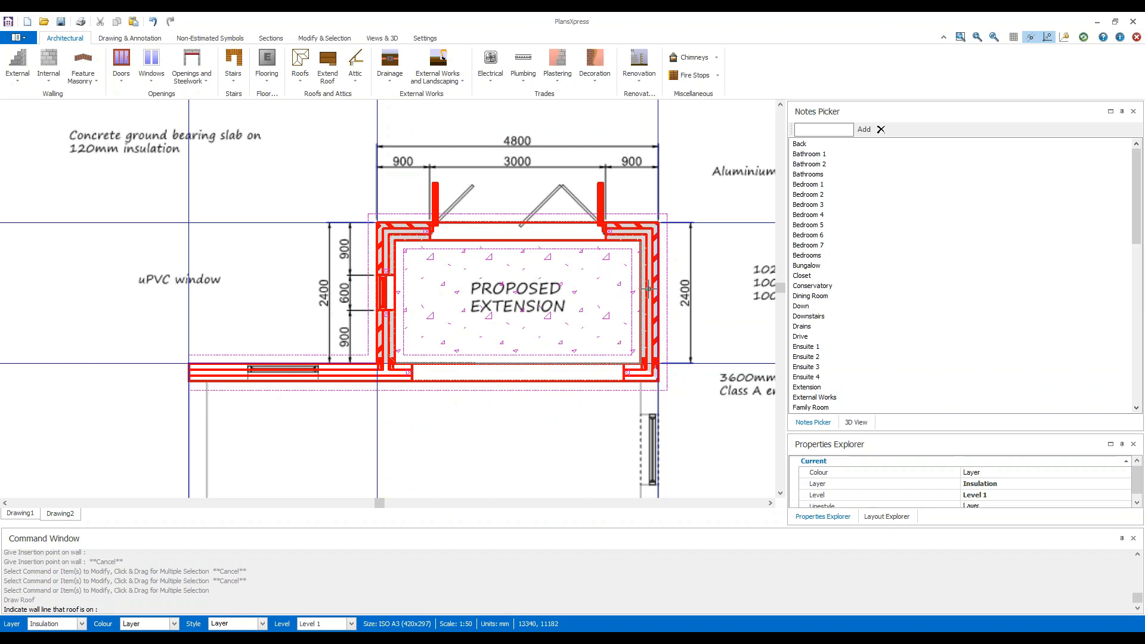
Draw the lean-to roof on the bi-fold door wall, using its two outer corners and the side wall's junction with the house.
left_click(407, 228)
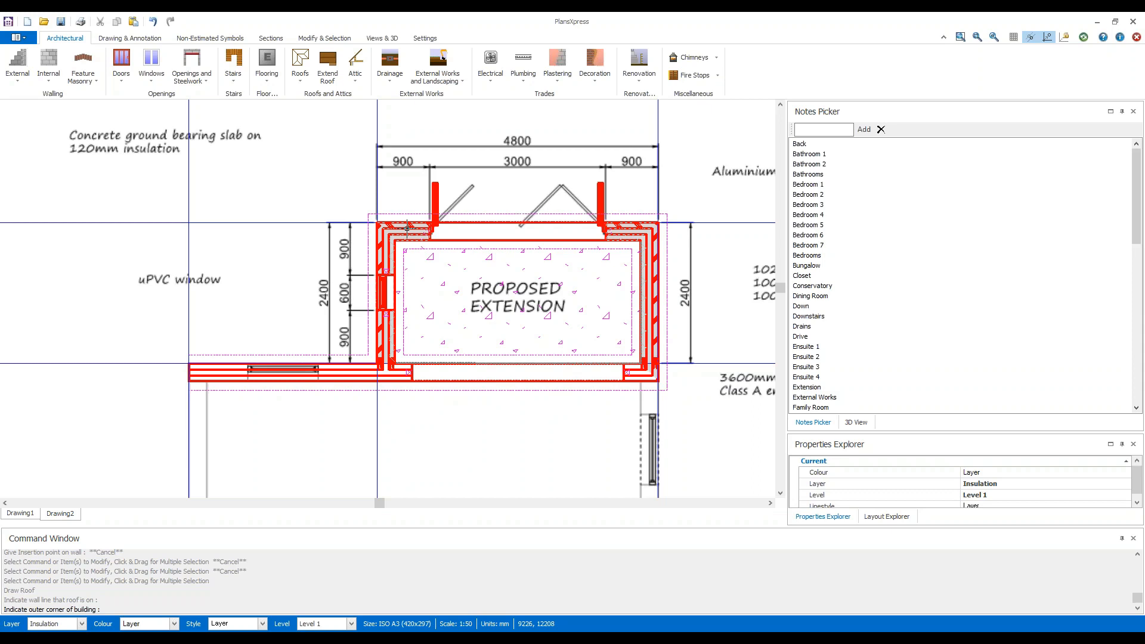
left_click(377, 223)
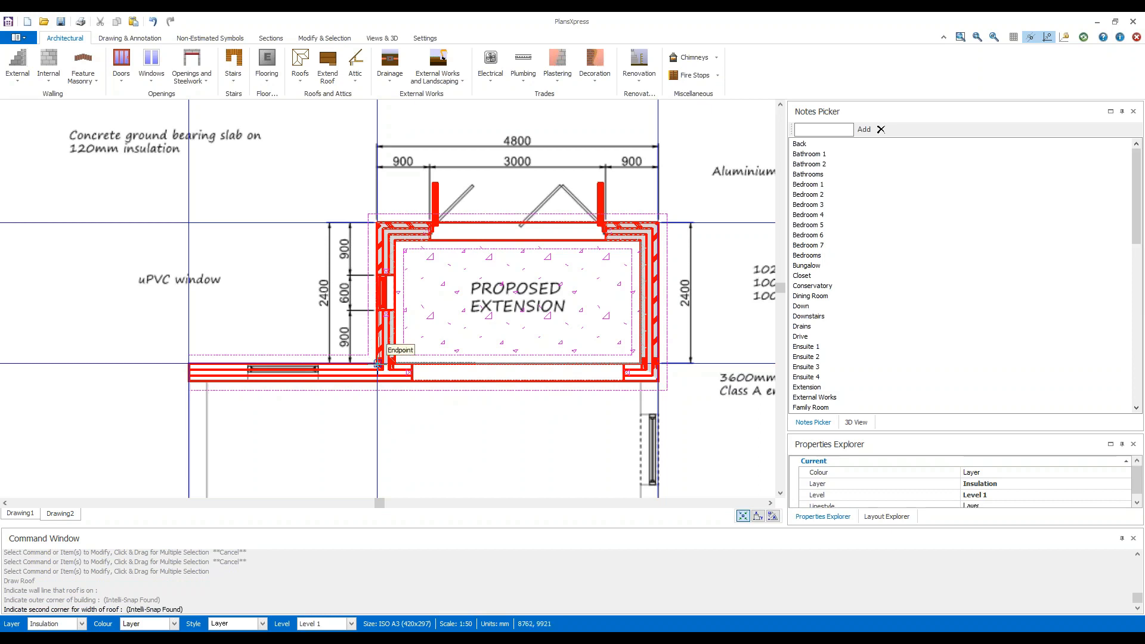
scroll(378, 364, "up", 3)
scroll(378, 364, "up", 2)
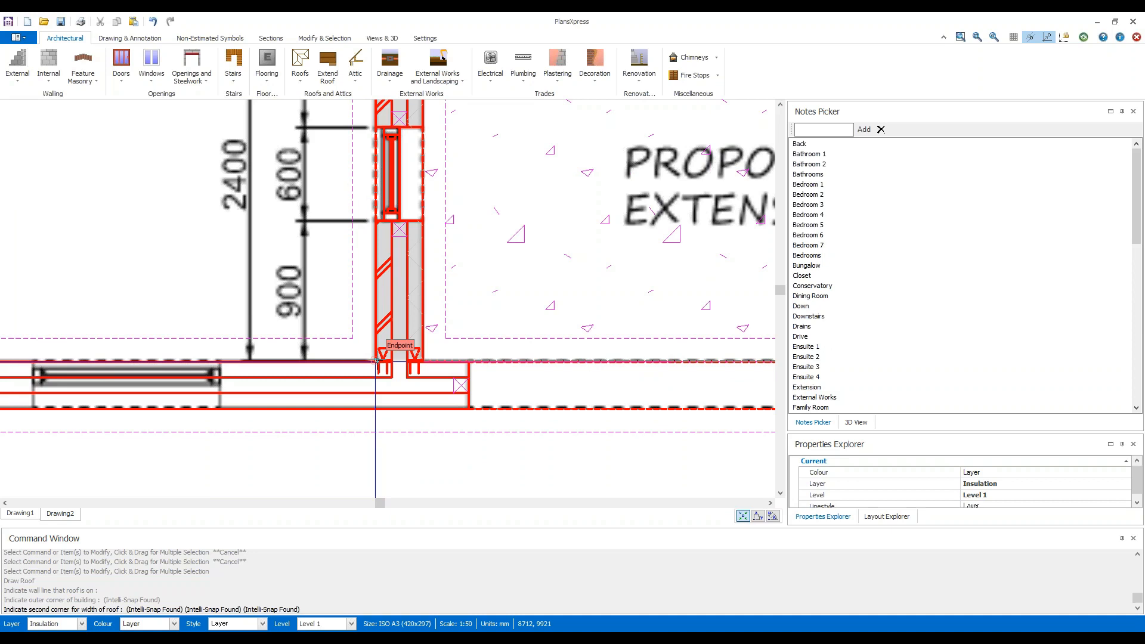
left_click(375, 361)
scroll(686, 286, "down", 2)
mouse_move(727, 278)
middle_mouse_down()
mouse_move(417, 376)
mouse_move(435, 371)
middle_mouse_up()
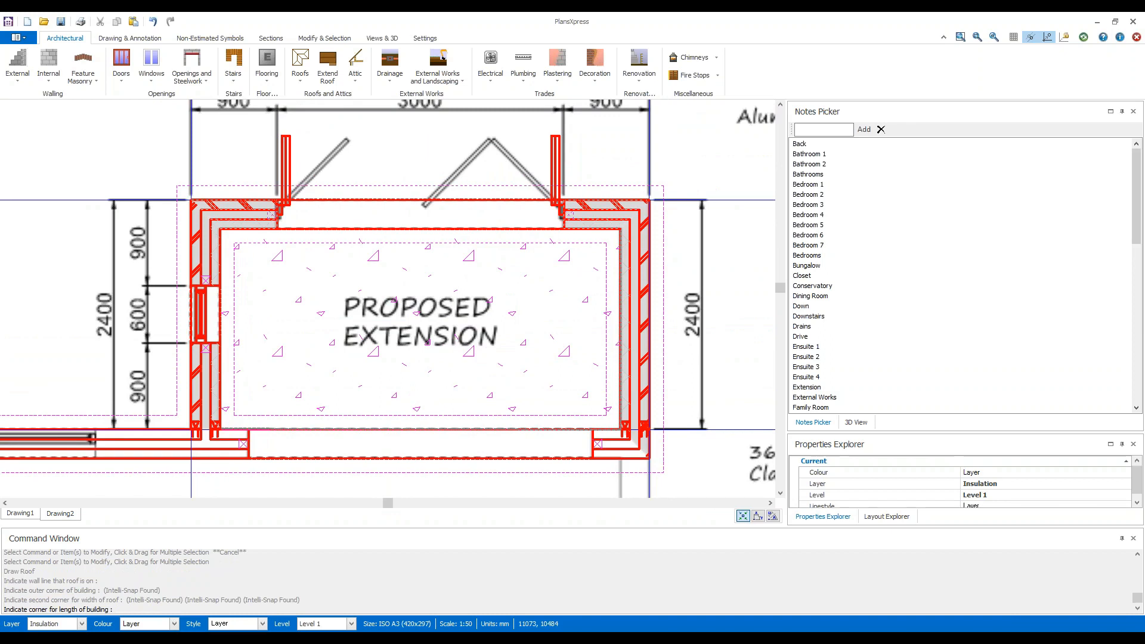
left_click(649, 200)
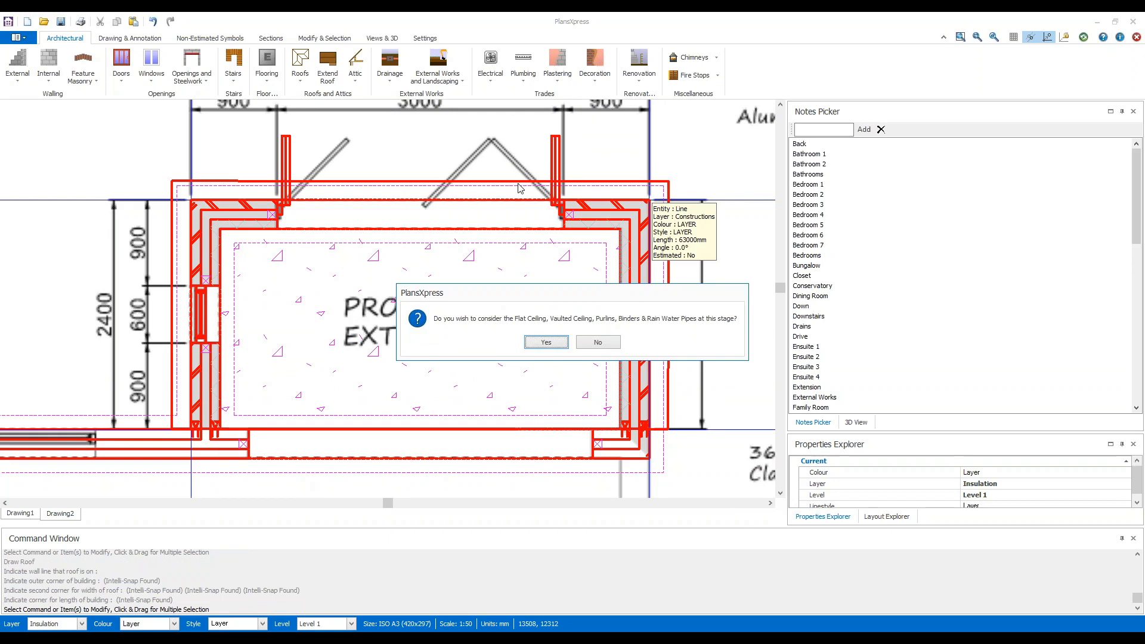
Choose to consider the ceilings now, skip the flat ceiling and accept the vaulted ceiling defaults with 0.400 m rafter centres.
scroll(614, 240, "down", 1)
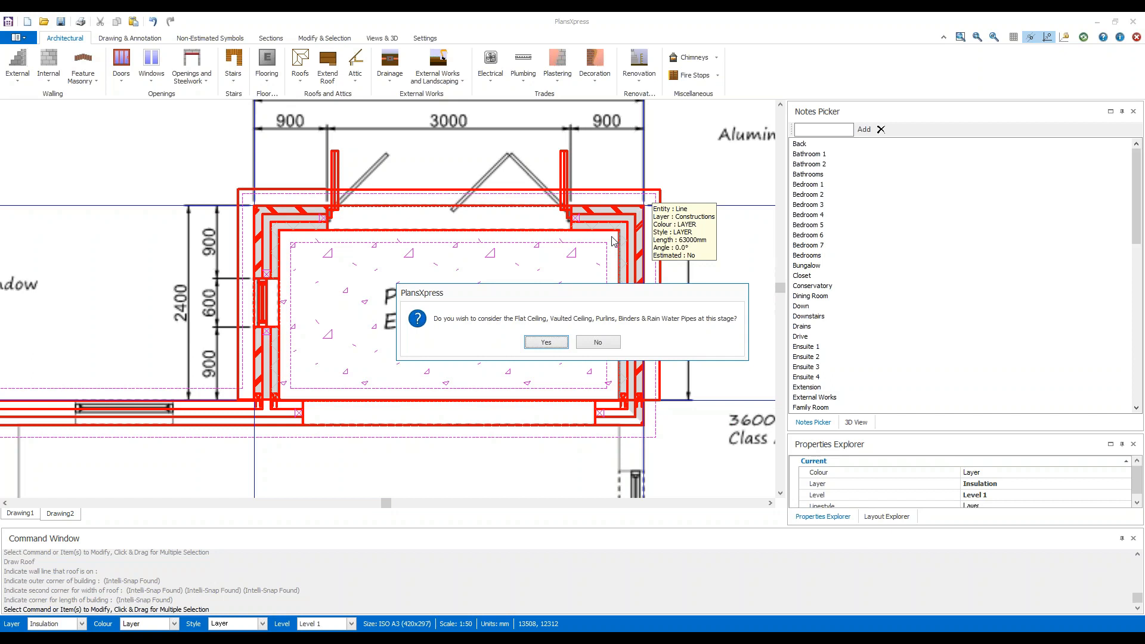
left_click(555, 344)
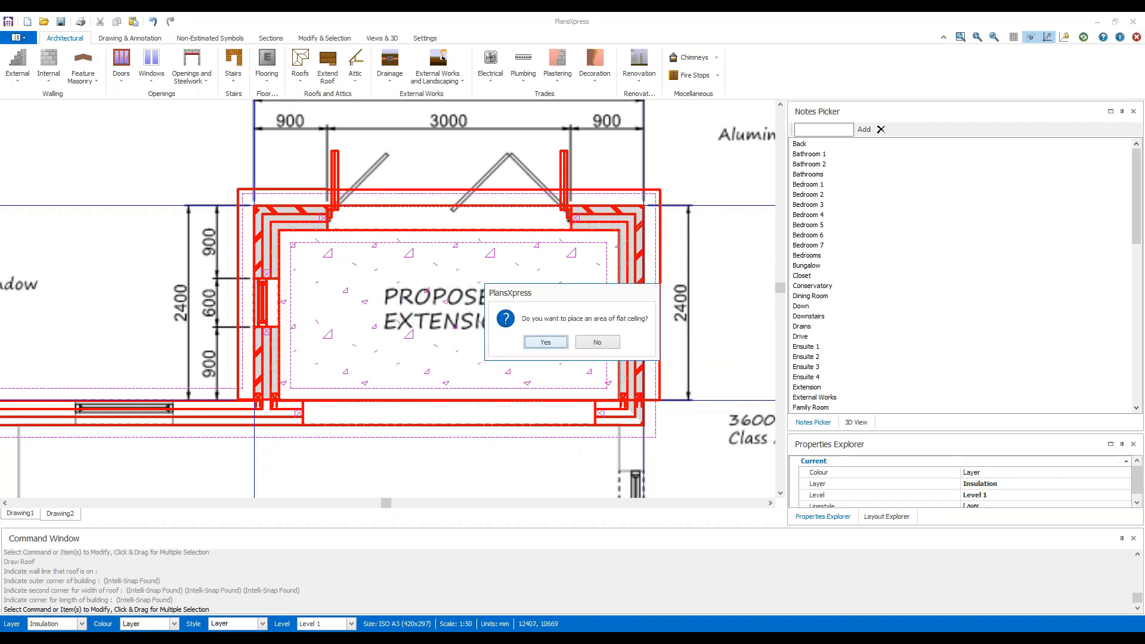
left_click(612, 346)
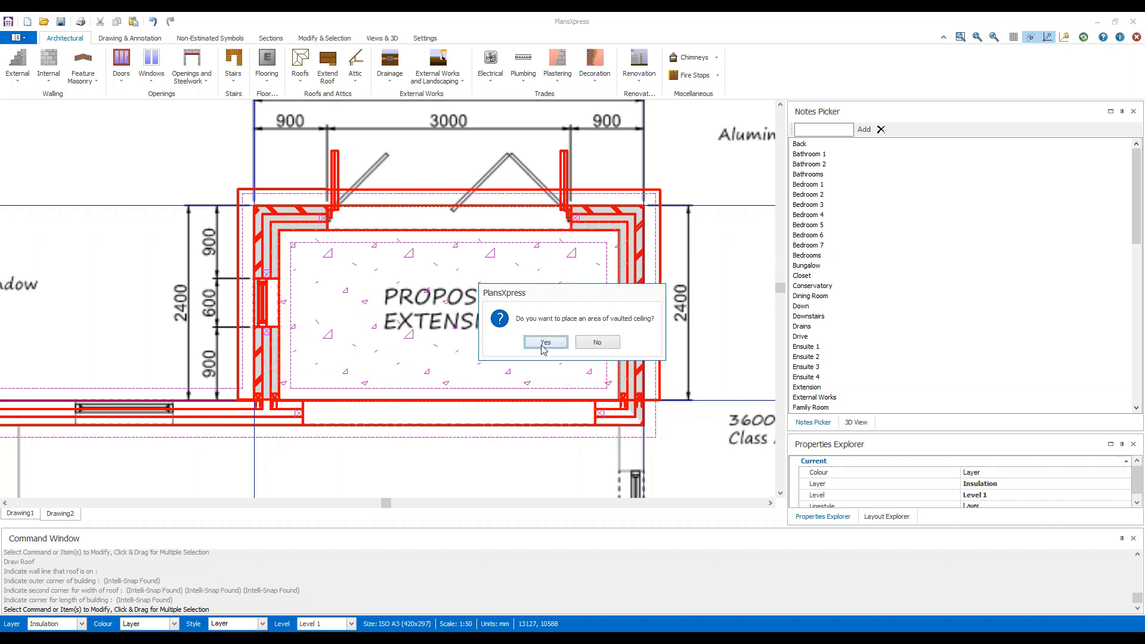
left_click(543, 343)
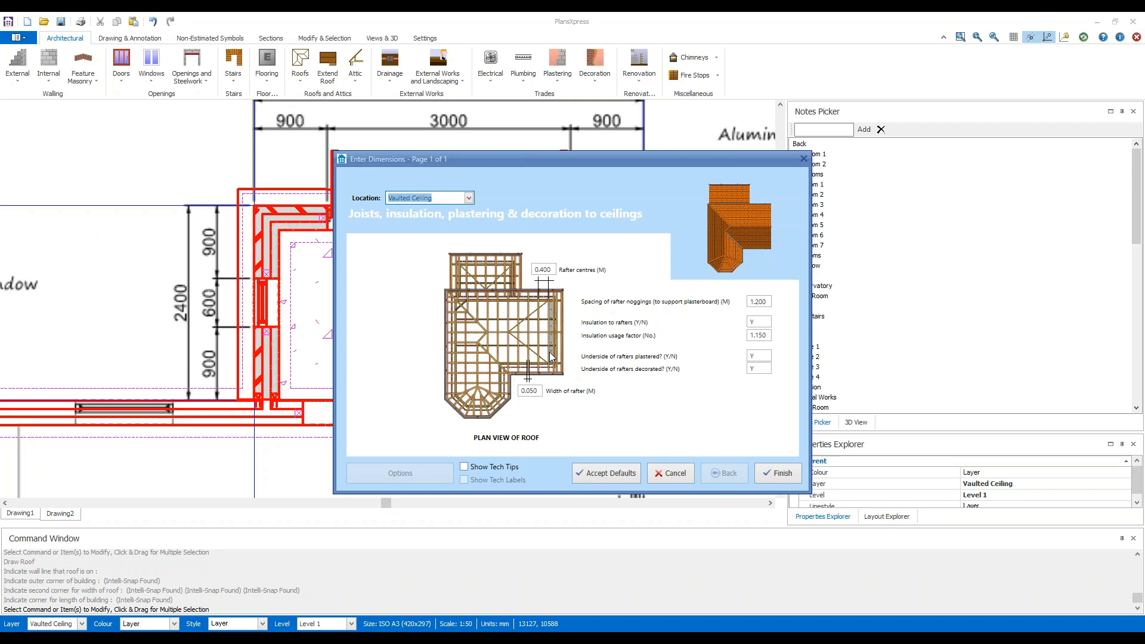
left_click(788, 475)
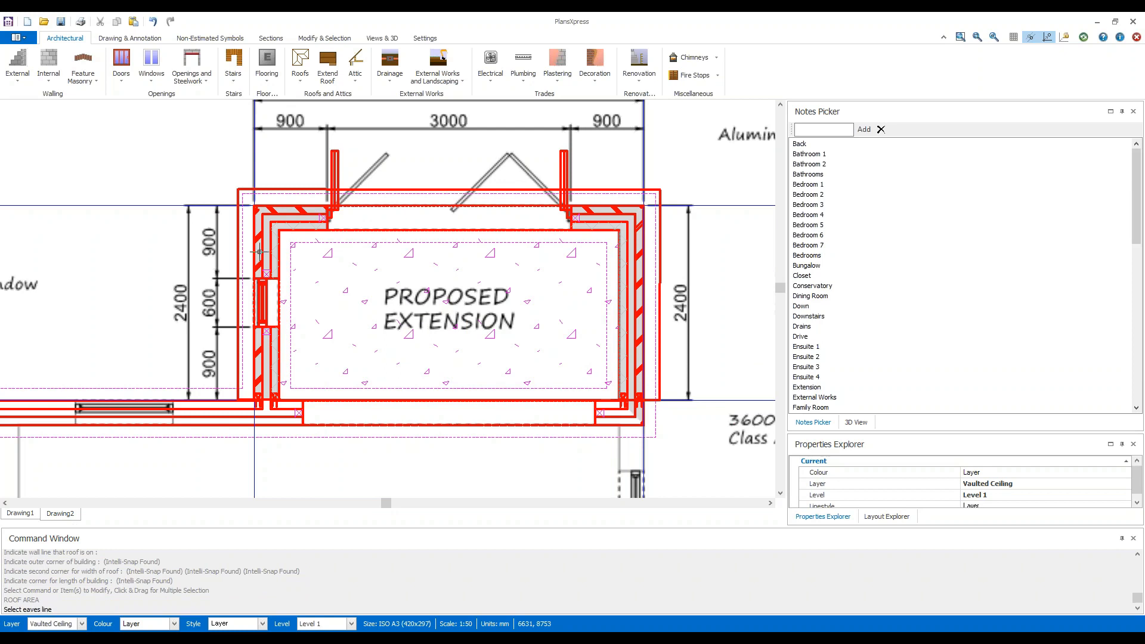
Select the eaves line above the bi-fold doors and outline the vaulted ceiling around the extension's four inner wall corners.
left_click(312, 188)
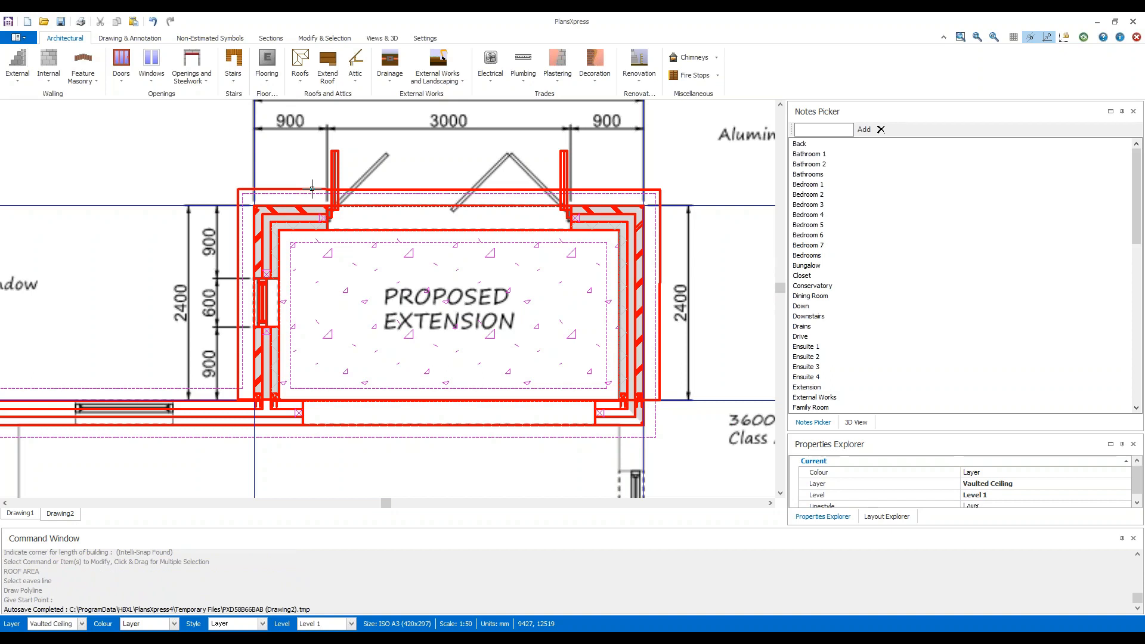
left_click(280, 230)
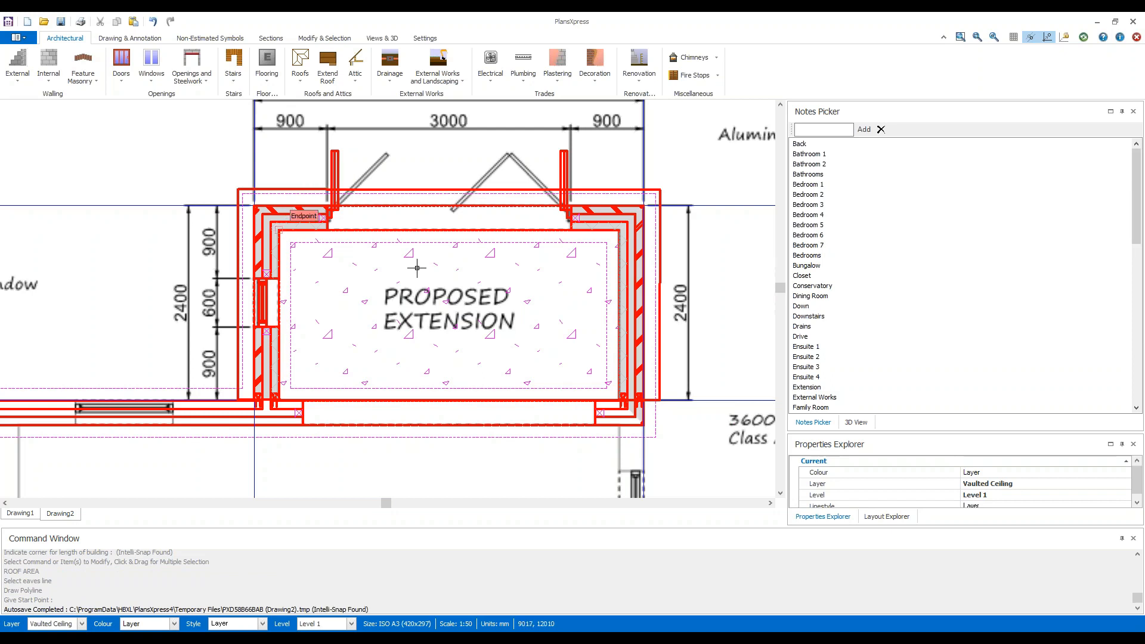
left_click(618, 230)
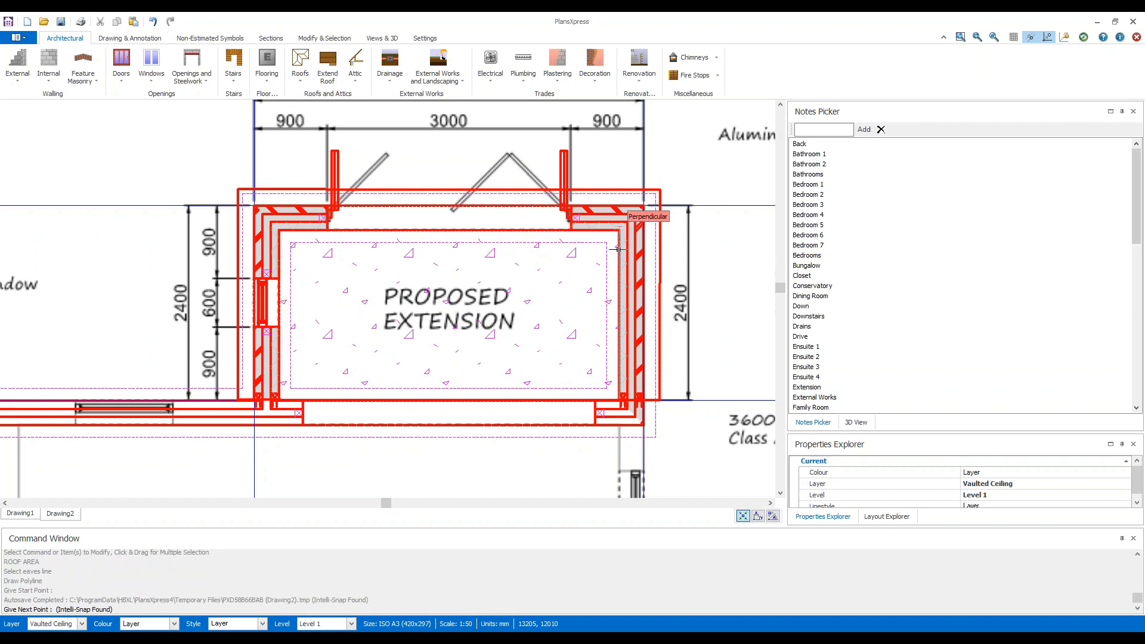
left_click(619, 399)
scroll(618, 398, "up", 3)
left_click(617, 398)
scroll(141, 335, "down", 3)
middle_click_drag(141, 335, 443, 365)
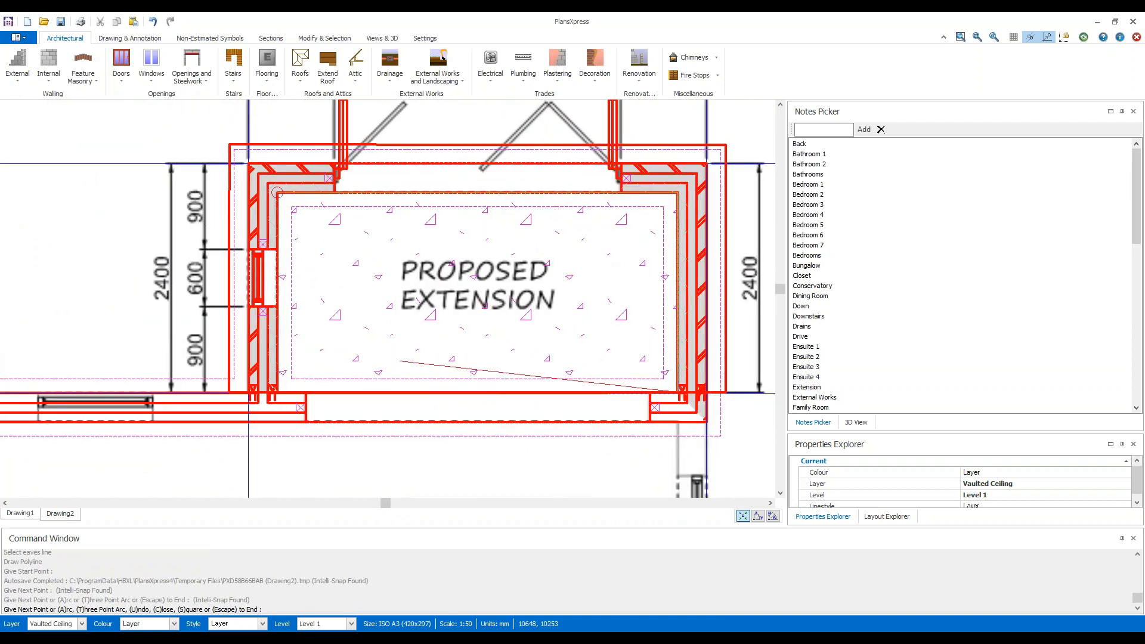
scroll(277, 392, "up", 3)
left_click(278, 392)
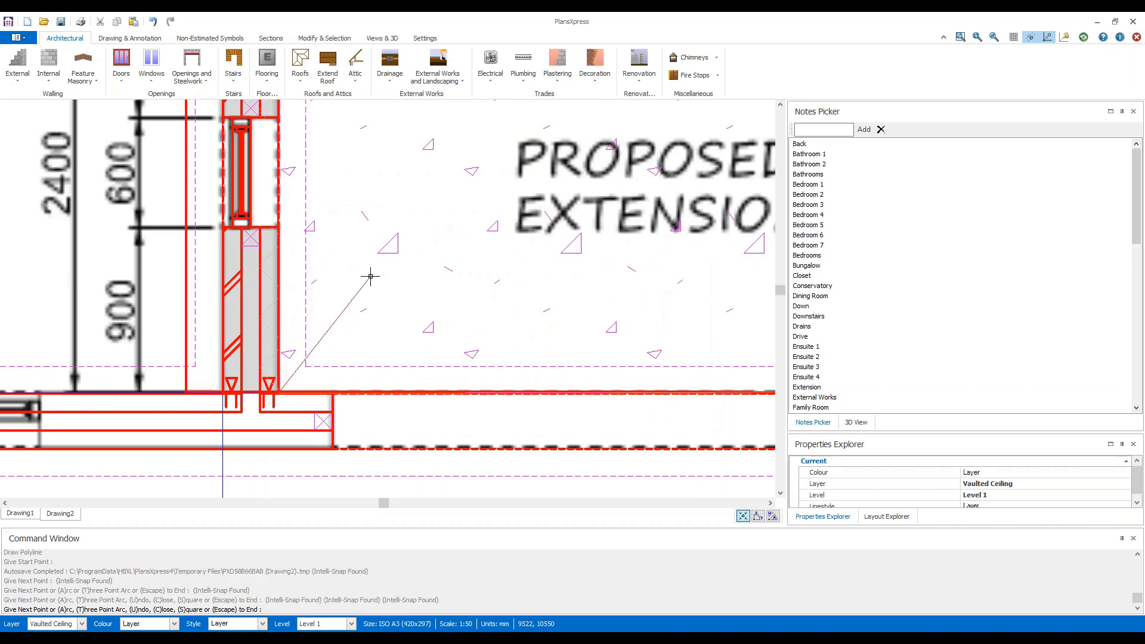
middle_click_drag(425, 189, 406, 427)
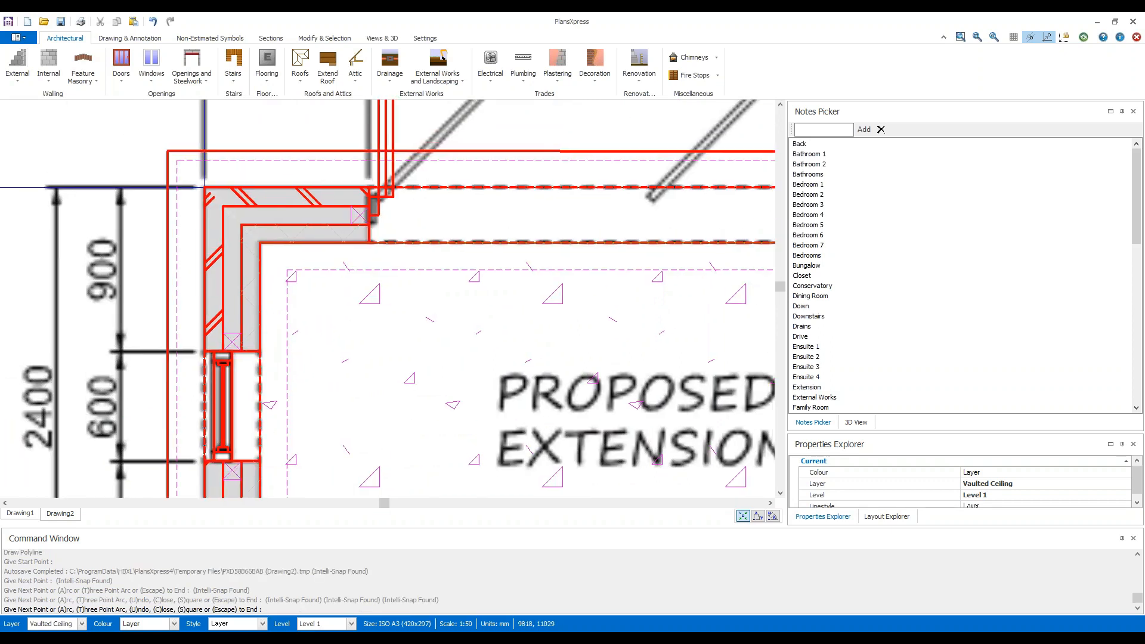
left_click(260, 242)
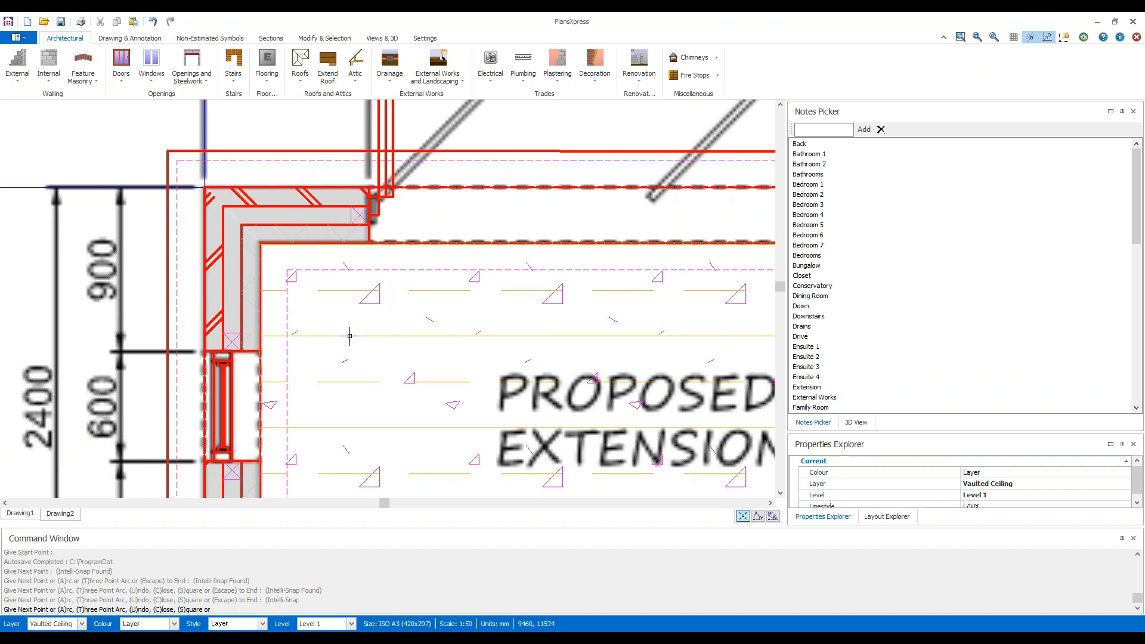
key("Escape")
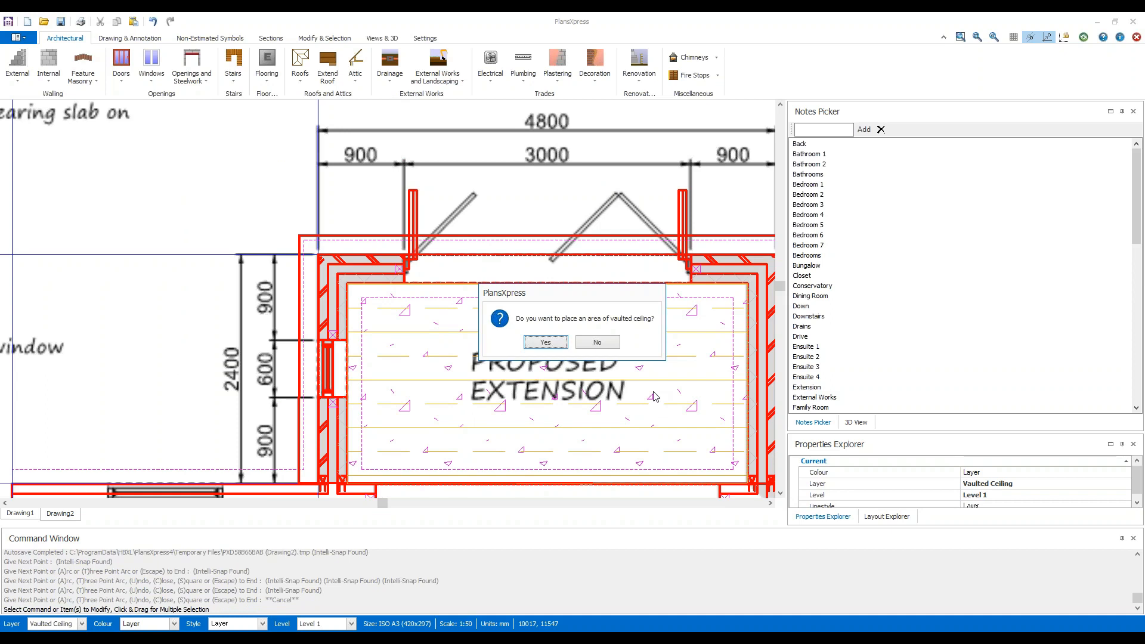
Decline another vaulted ceiling area and any purlins, binders or rain water pipes for this roof section.
left_click(614, 345)
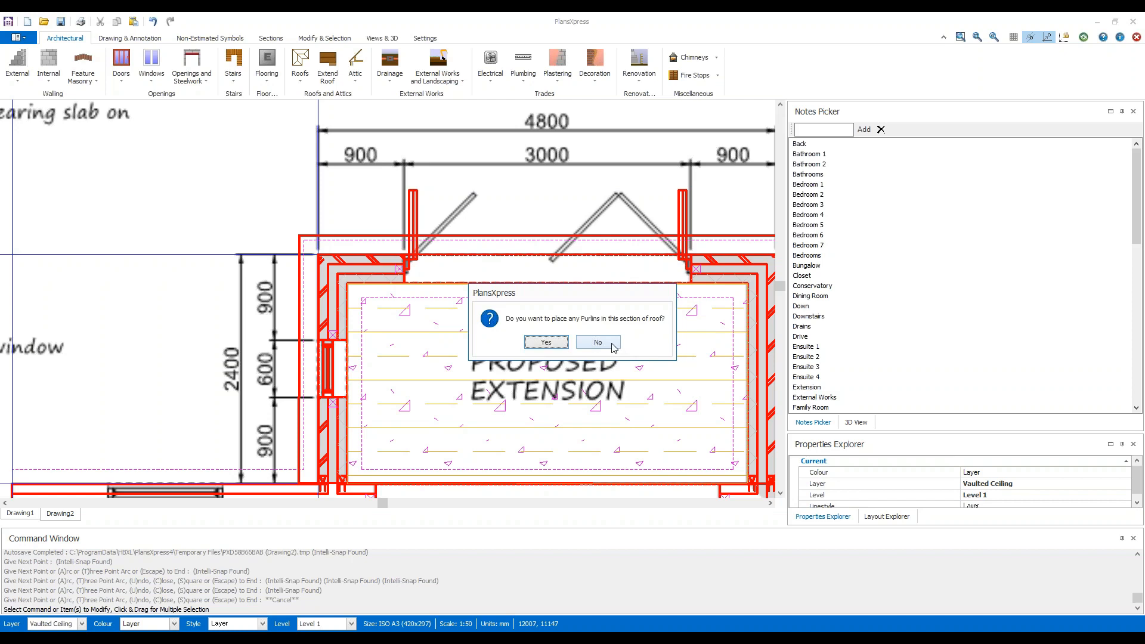
left_click(612, 344)
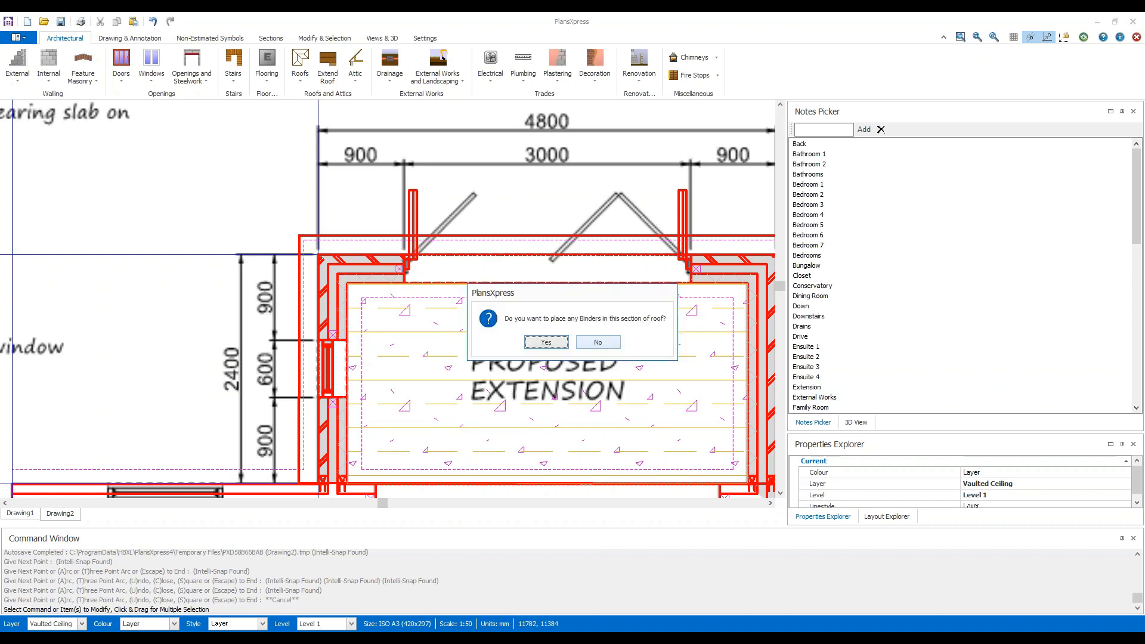
left_click(597, 341)
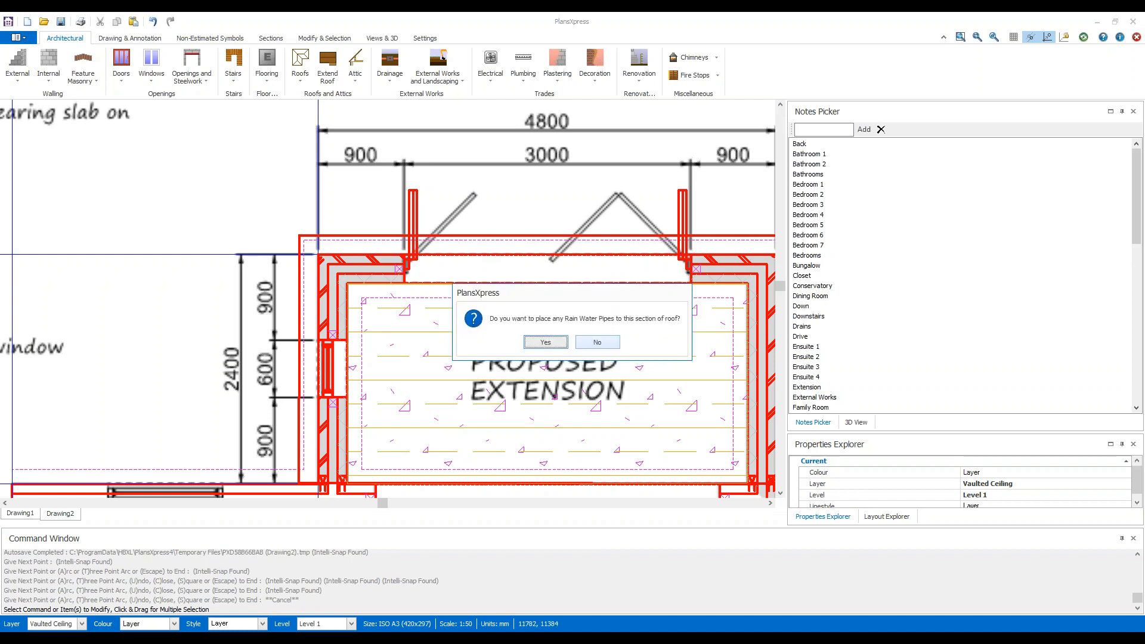
left_click(604, 341)
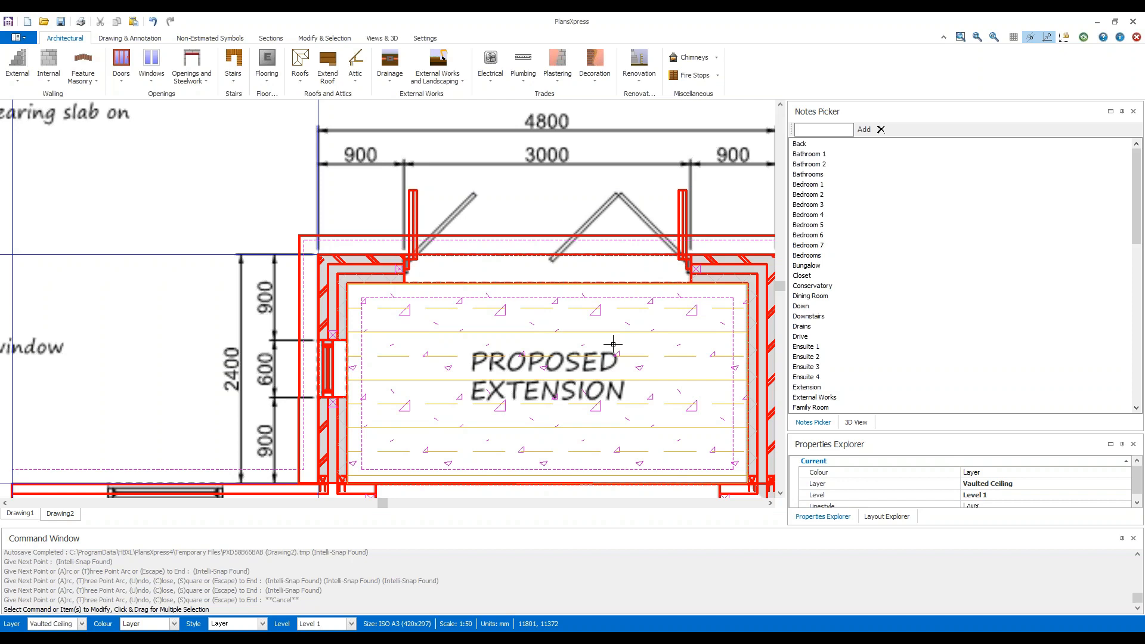
Show the 3D preview of the extension with its roof and widen the preview pane beside the plan.
scroll(613, 345, "down", 4)
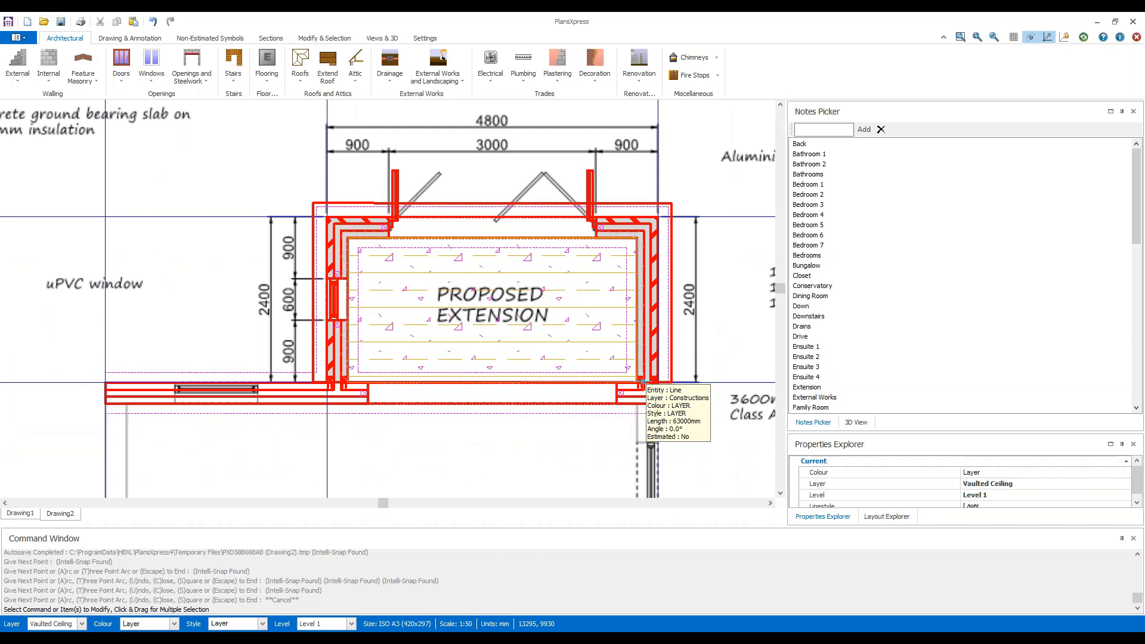
left_click(377, 40)
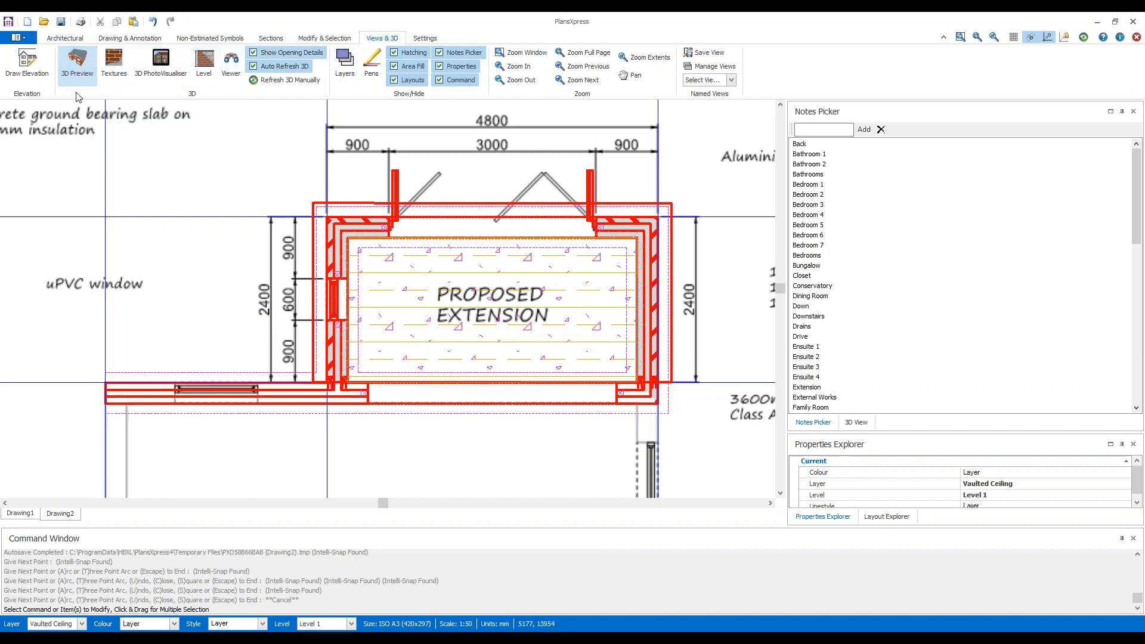
left_click(82, 75)
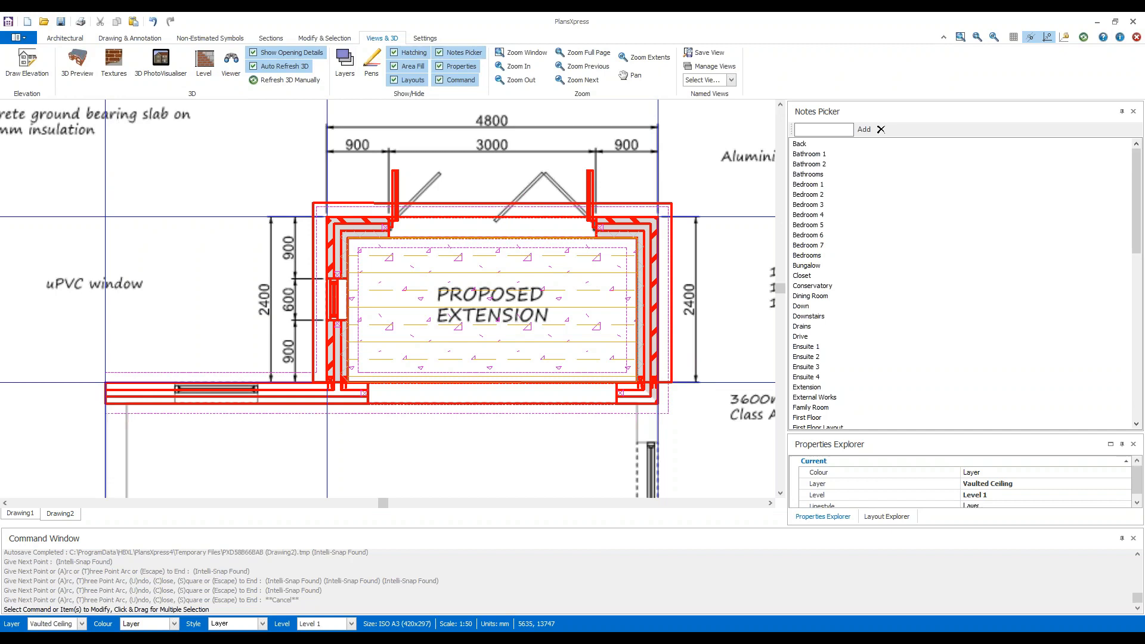
left_click(83, 71)
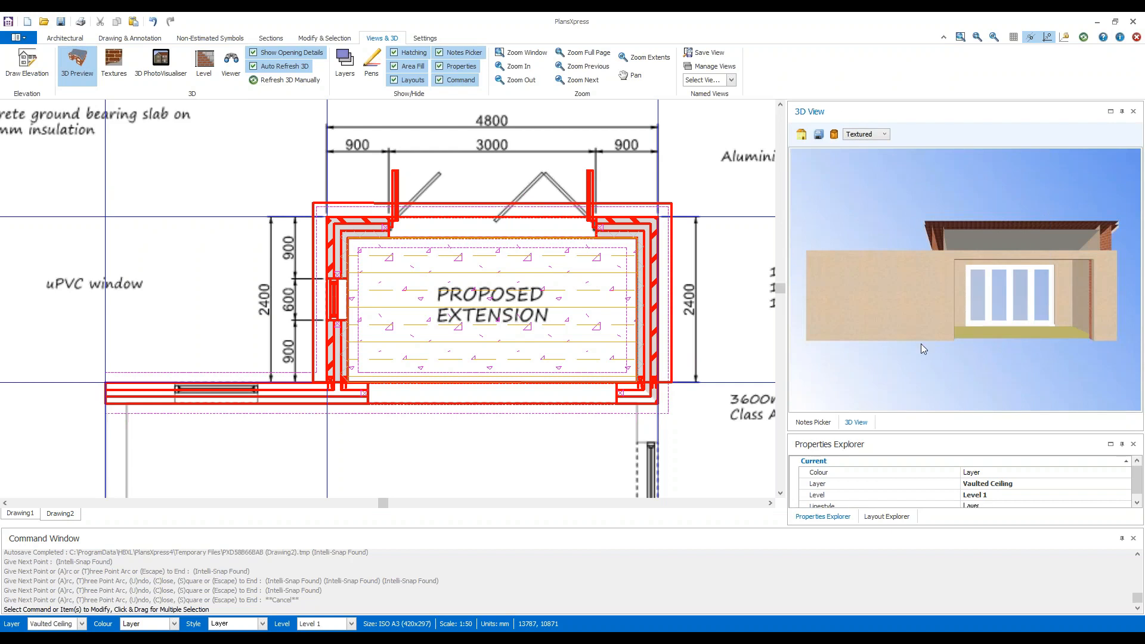
left_click(807, 424)
left_click(862, 429)
left_click_drag(791, 217, 966, 240)
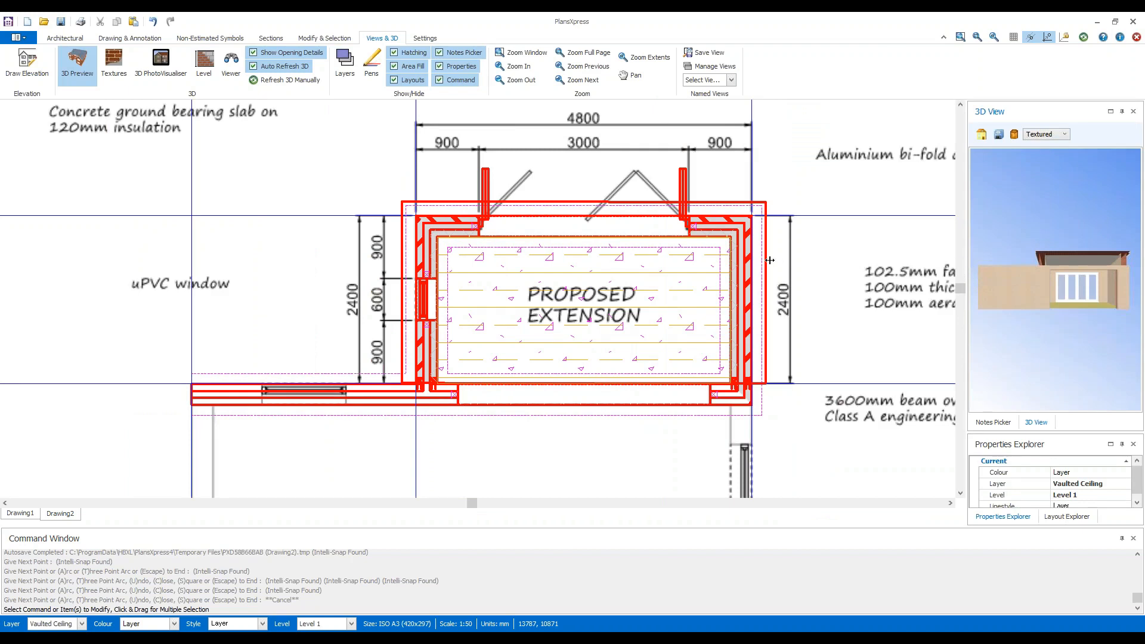
left_click_drag(786, 268, 769, 268)
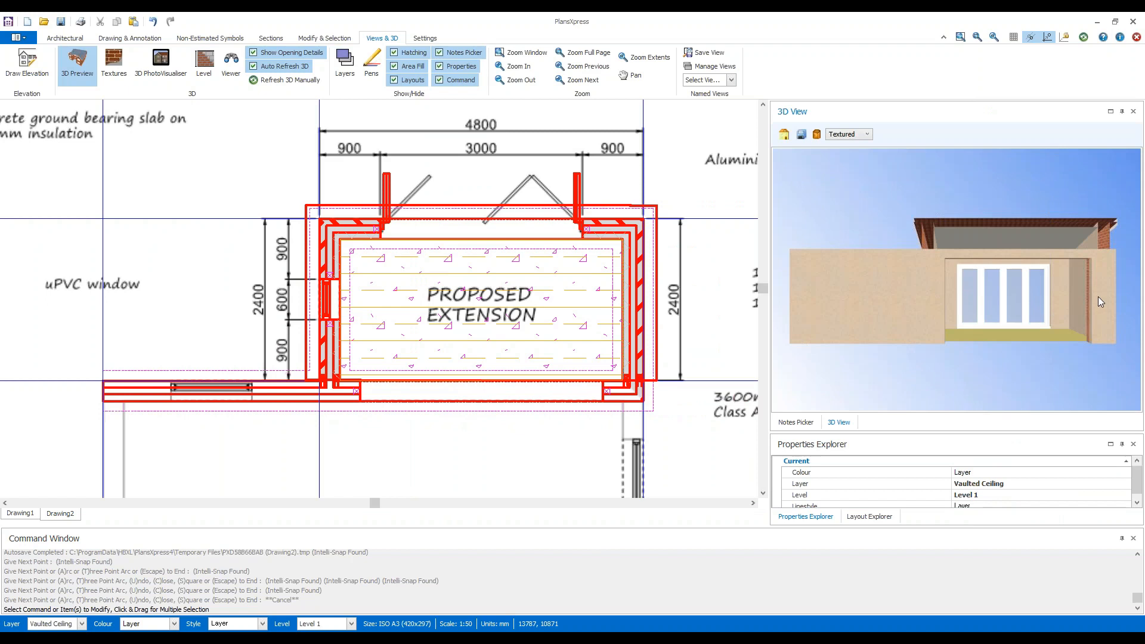
Examine the extension's 3D model from outside, checking the lean-to roof, bi-fold doors, side window and brick walls.
left_click_drag(1101, 295, 944, 303)
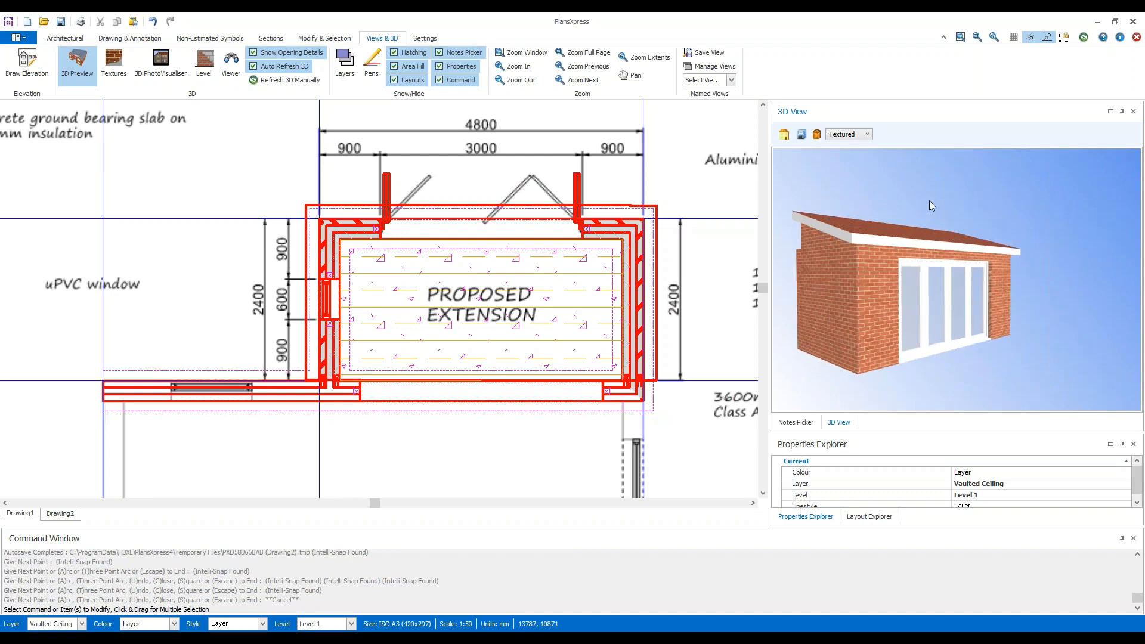
left_click_drag(929, 191, 904, 263)
left_click_drag(912, 319, 1000, 294)
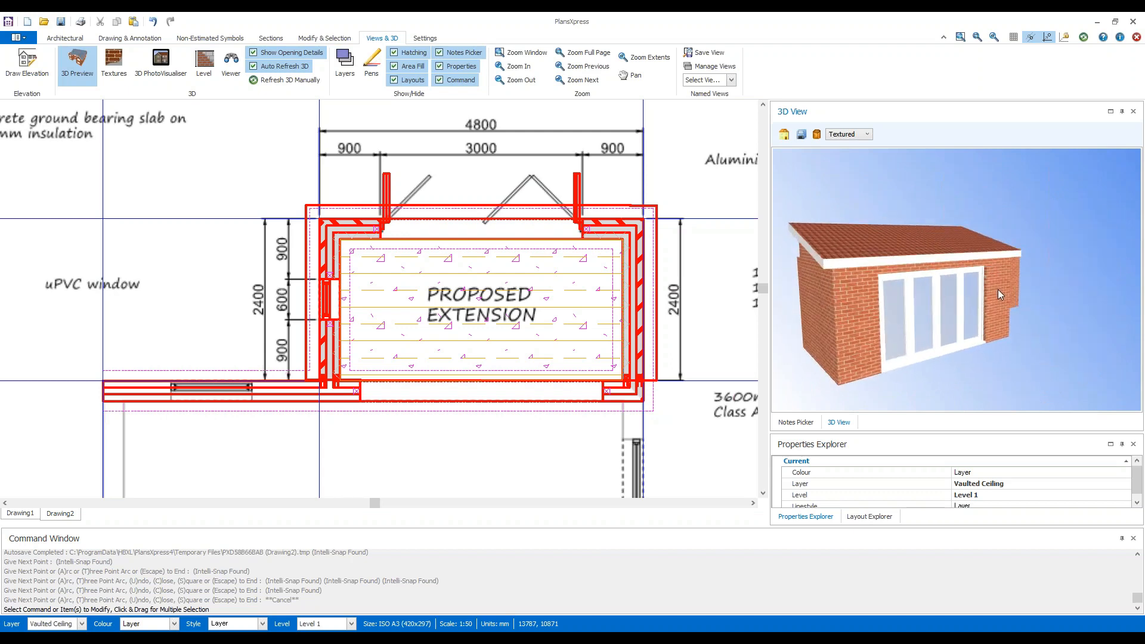
scroll(920, 294, "down", 5)
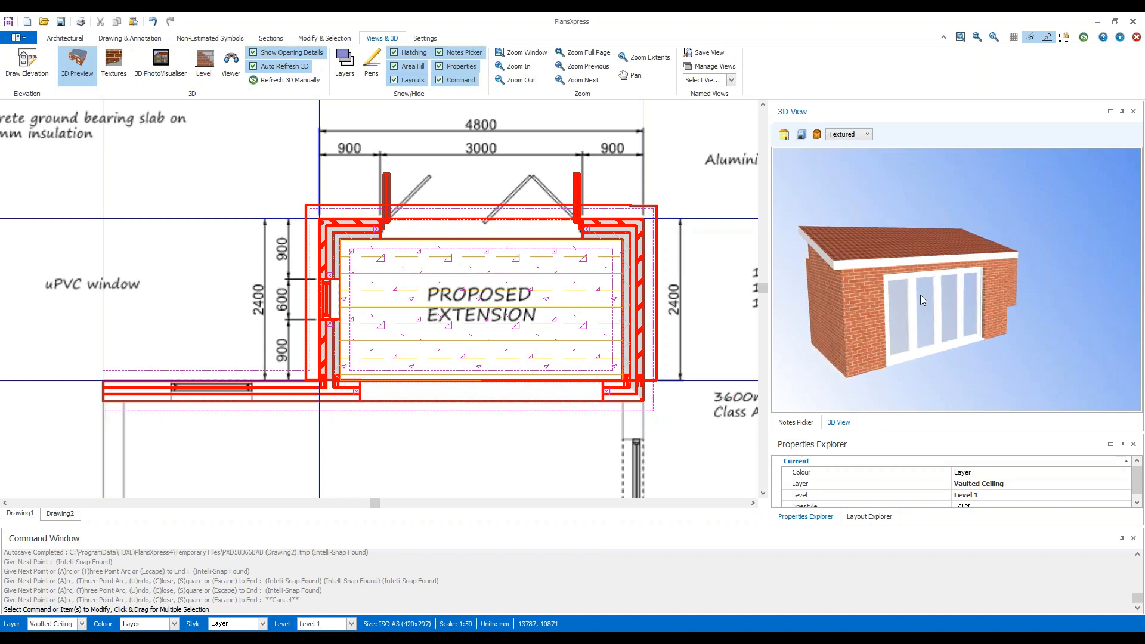
scroll(928, 304, "up", 8)
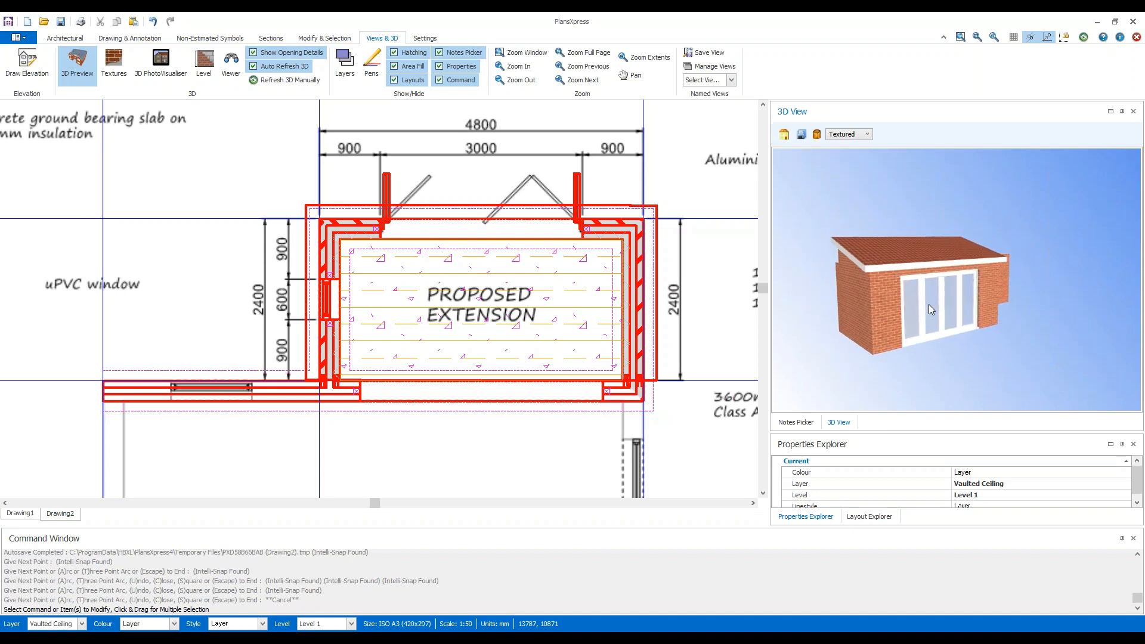
scroll(929, 304, "down", 6)
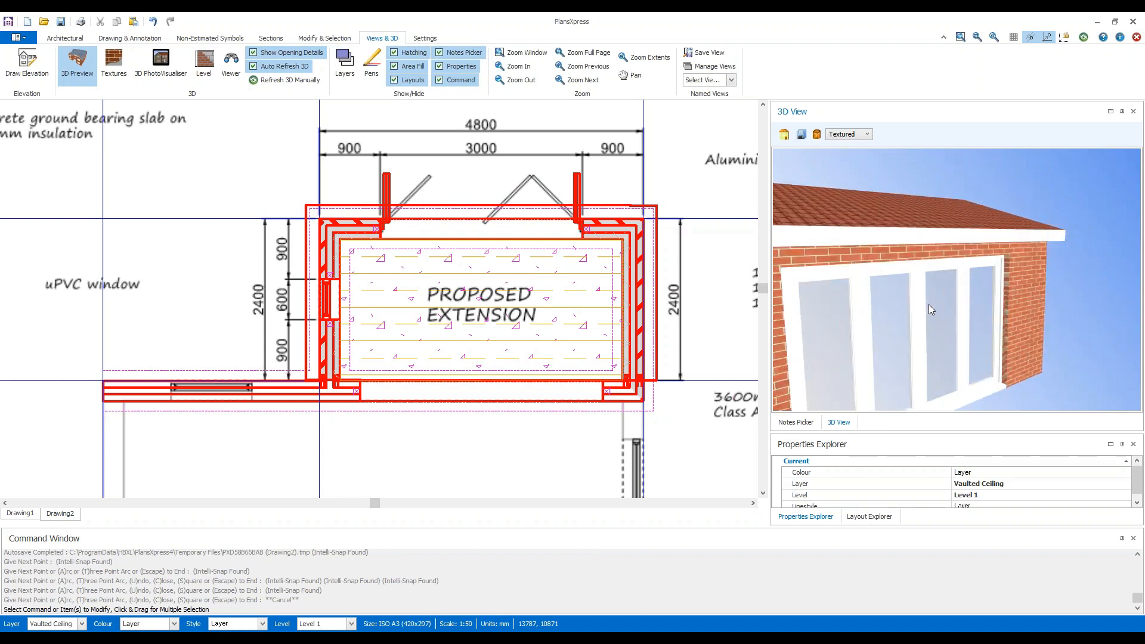
left_click_drag(1022, 303, 932, 301)
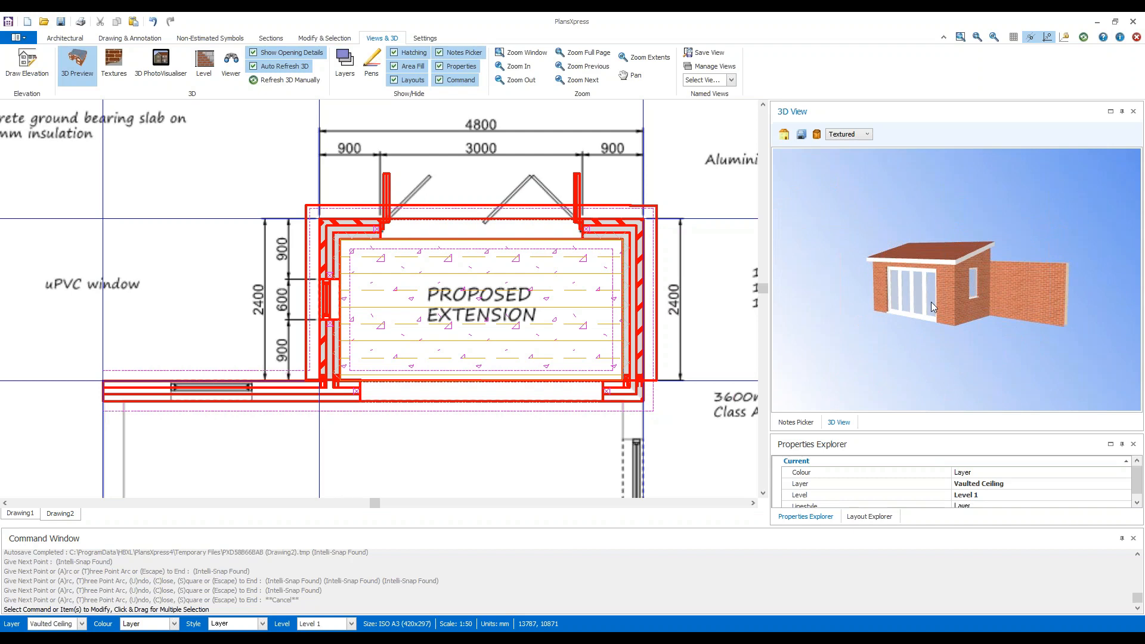
left_click(784, 136)
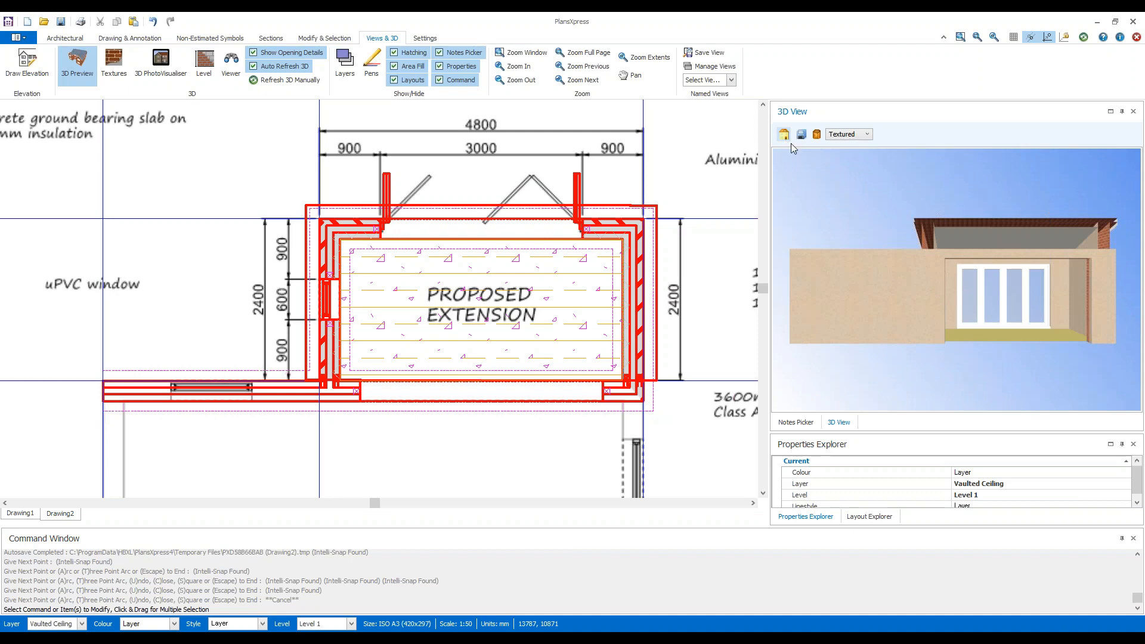
left_click_drag(1125, 309, 832, 255)
Review the 3D model in Shaded, Wireframe and Transparent display, then return to Textured and inspect the extension inside and out.
left_click(866, 135)
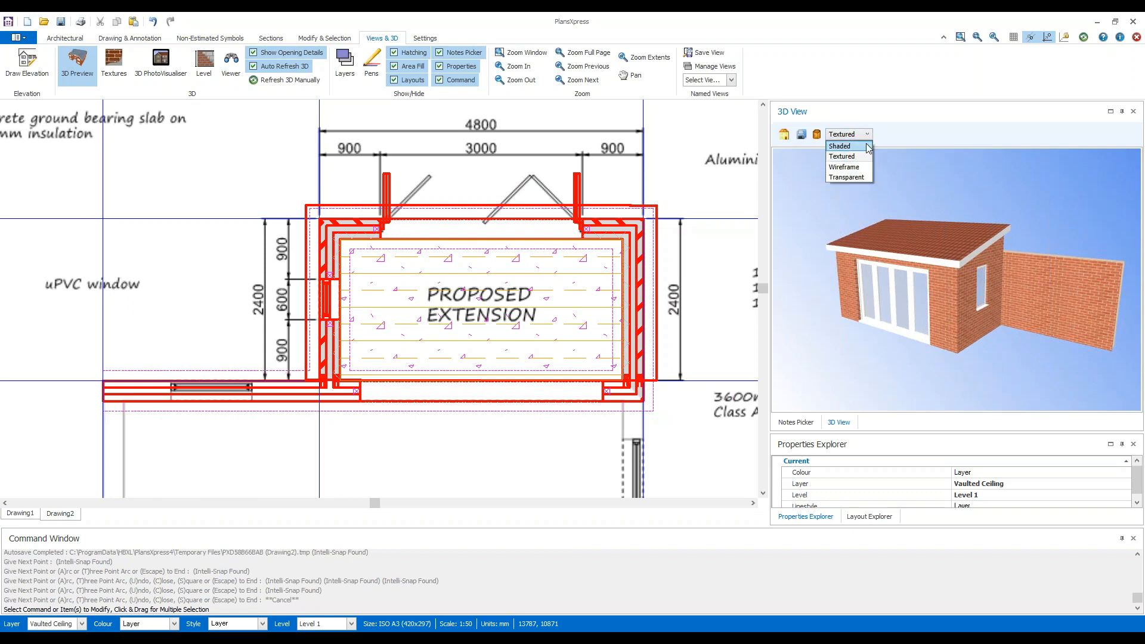
left_click(866, 146)
left_click(868, 137)
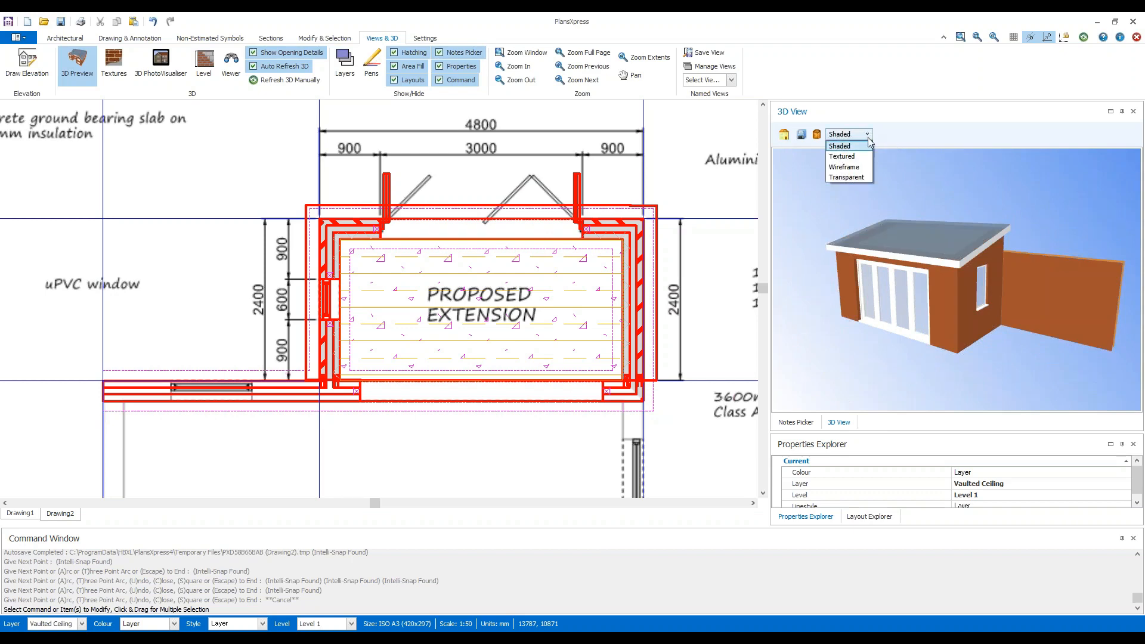
left_click(864, 167)
left_click(868, 136)
left_click(854, 177)
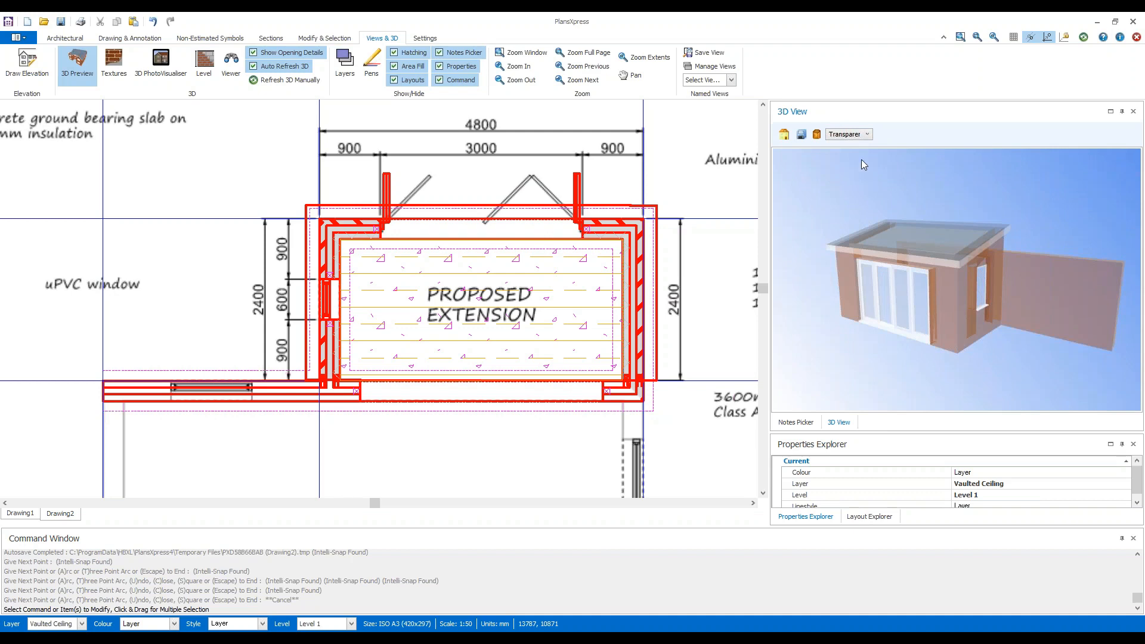
left_click(867, 138)
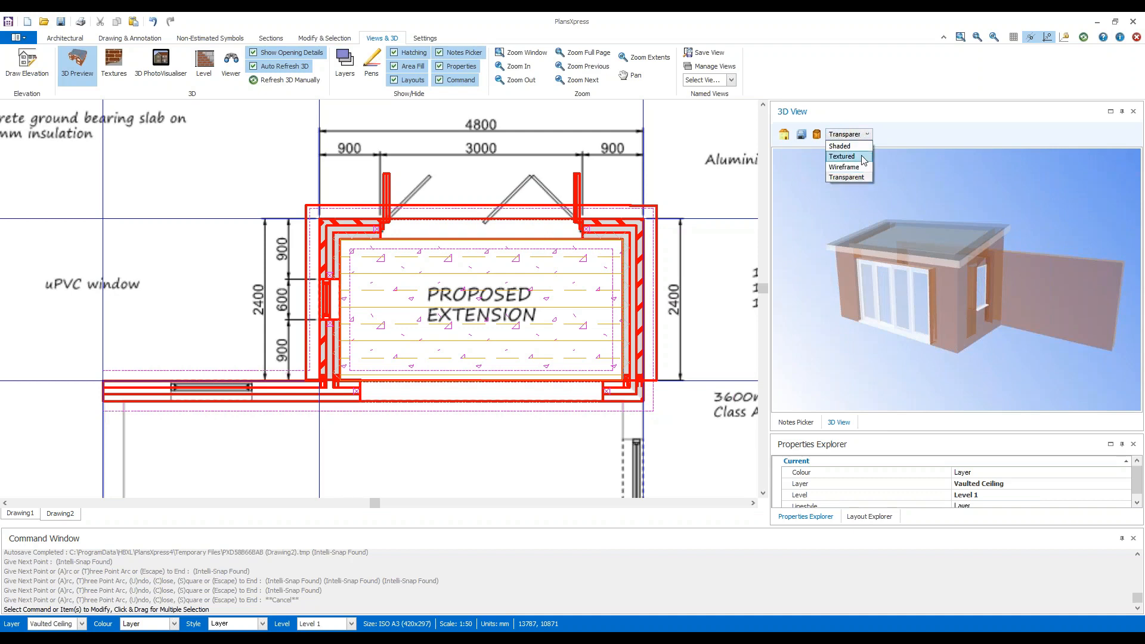
left_click(863, 158)
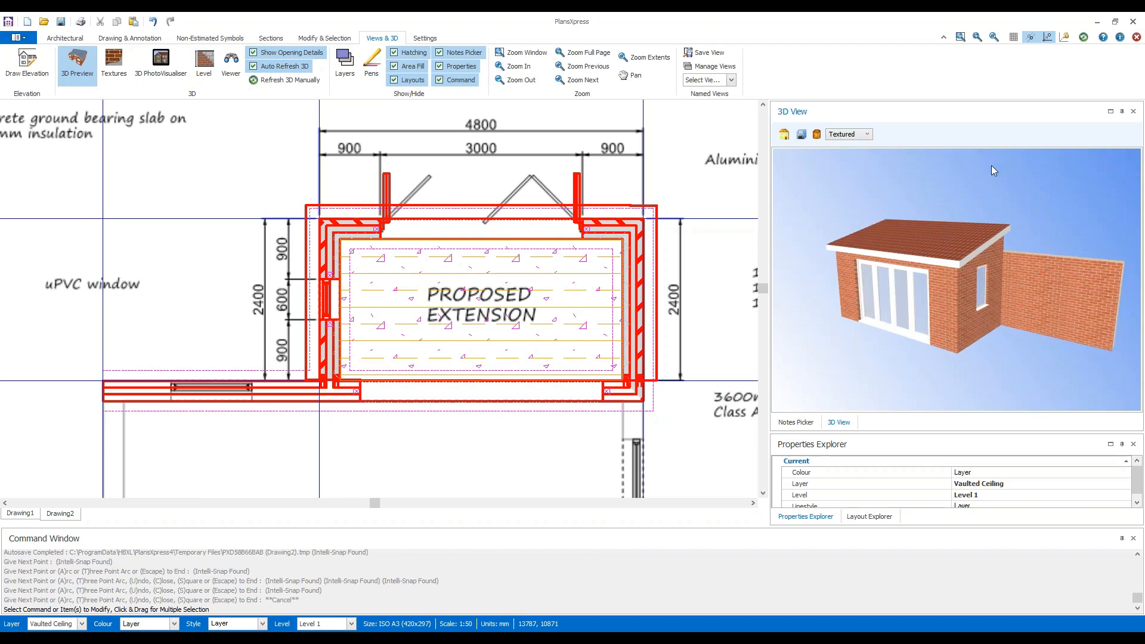
left_click_drag(1086, 278, 872, 267)
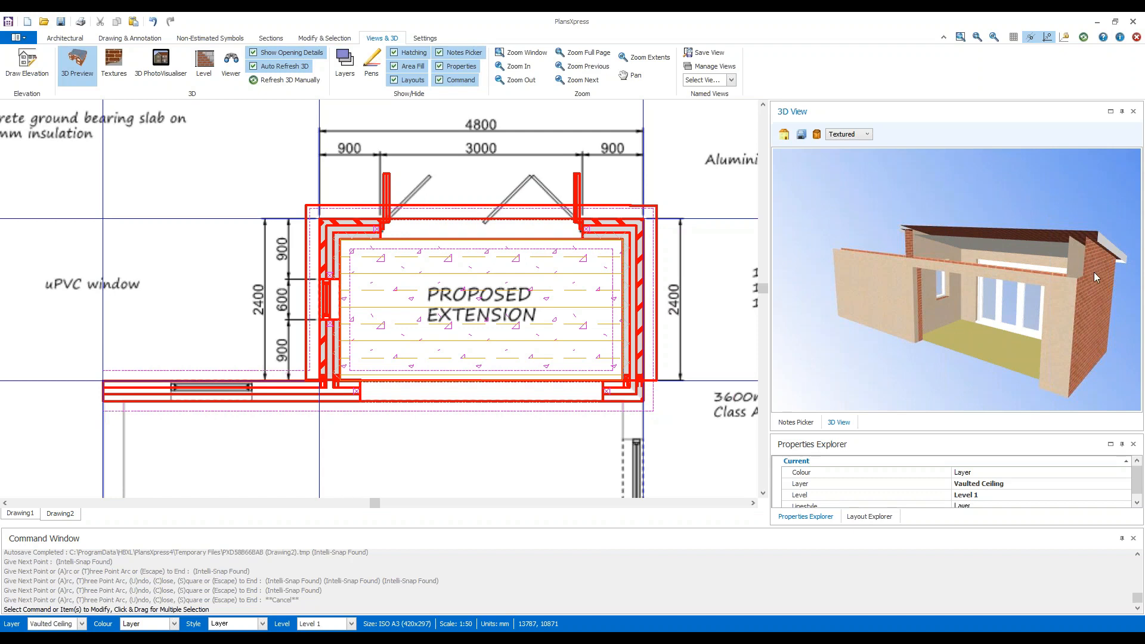
left_click_drag(1094, 273, 964, 291)
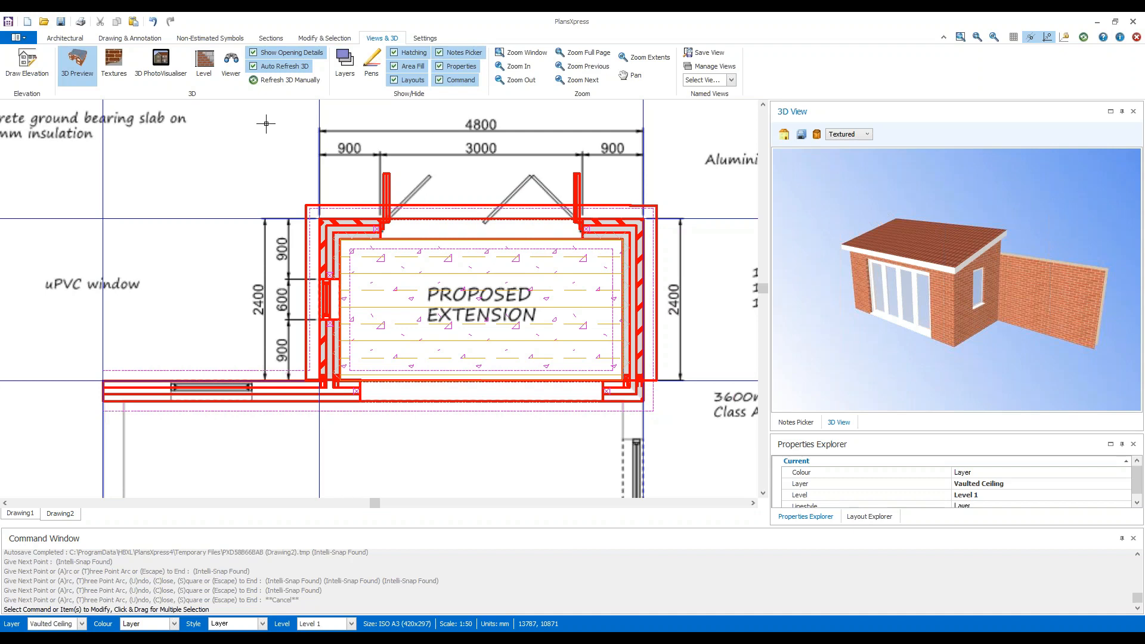
Save the drawing to the Desktop as a PlansXpress Drawing (*.pxd), using the project's street address as file name.
left_click(62, 27)
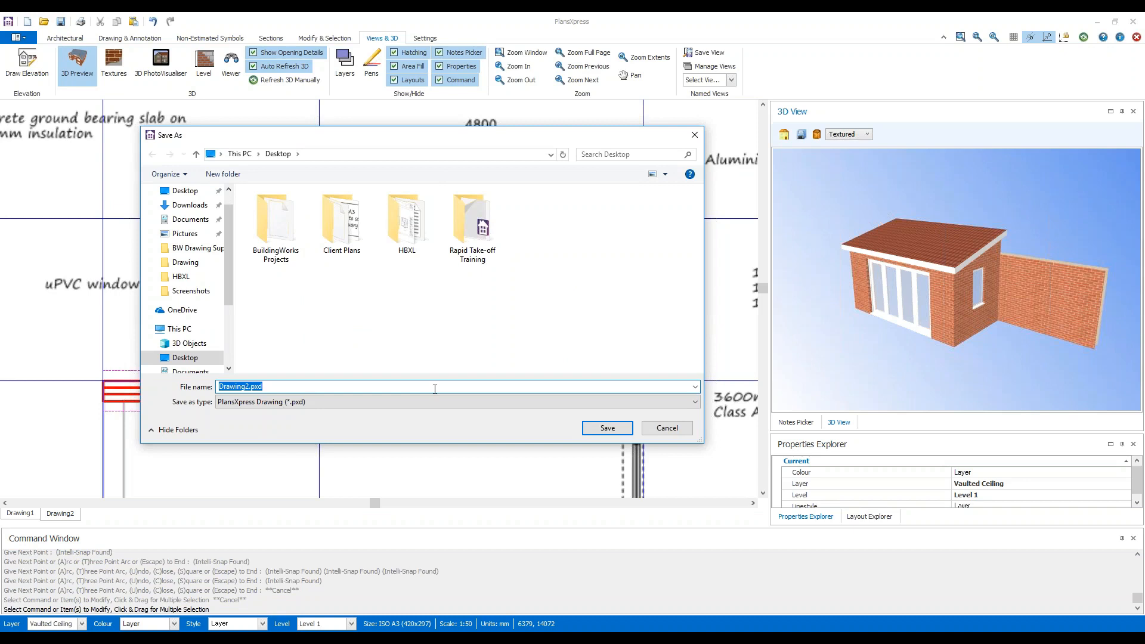
left_click(626, 431)
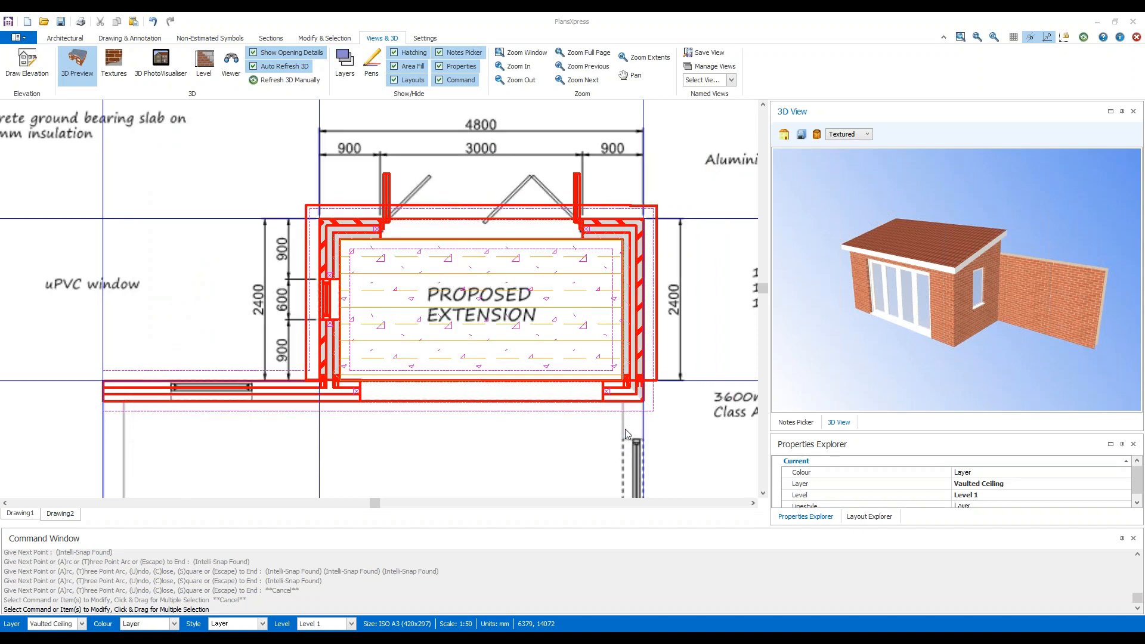
scroll(623, 438, "down", 1)
middle_click_drag(662, 460, 605, 433)
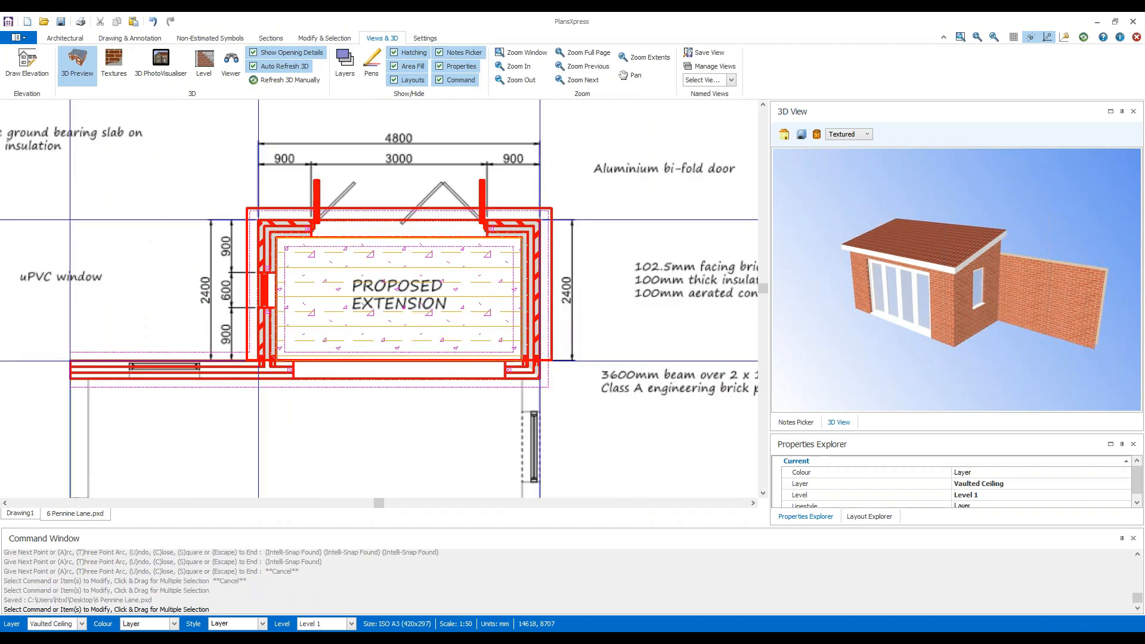